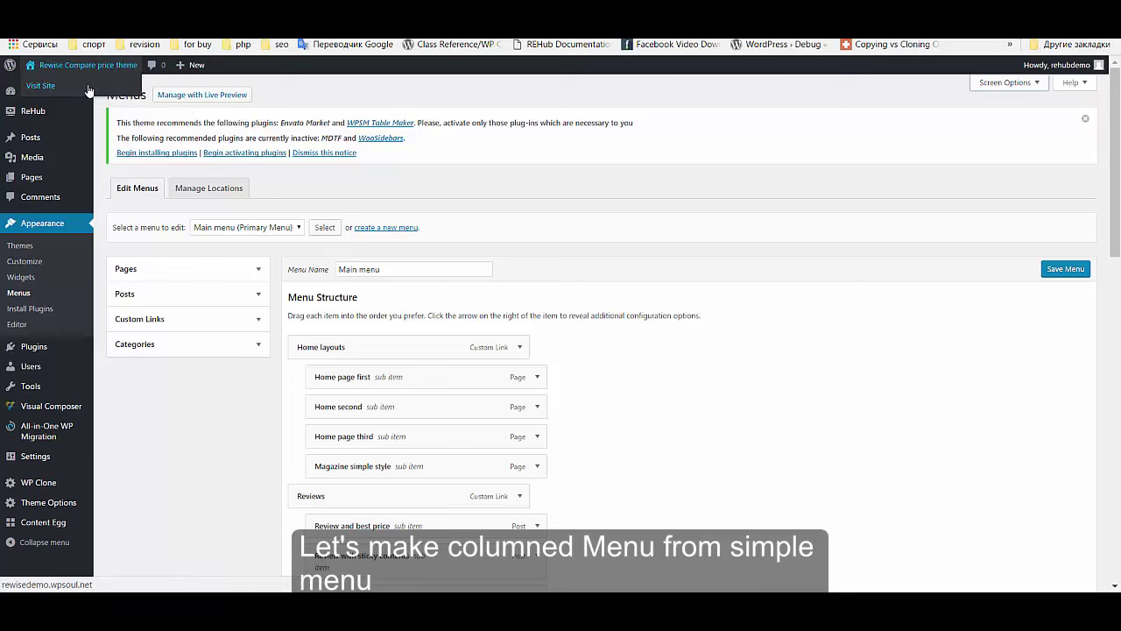
- Examine the Comparison Layouts dropdown on the live site and the matching items in the menu structure
{"action": "right_click", "coordinate": [83, 84]}
{"action": "left_click", "coordinate": [114, 94]}
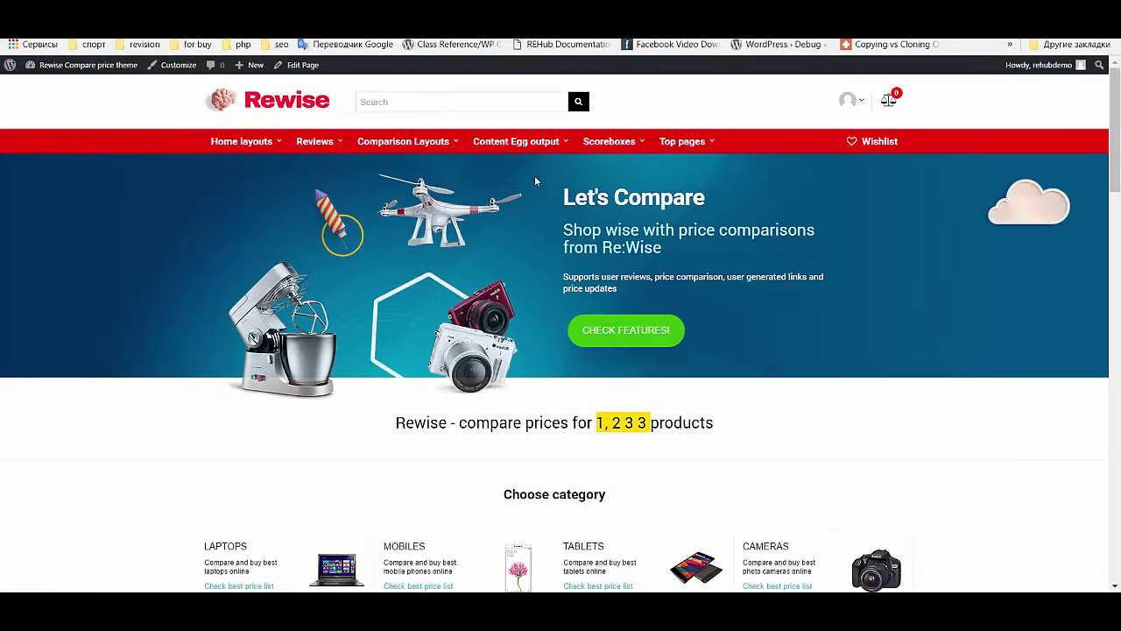
{"action": "mouse_move", "coordinate": [412, 141]}
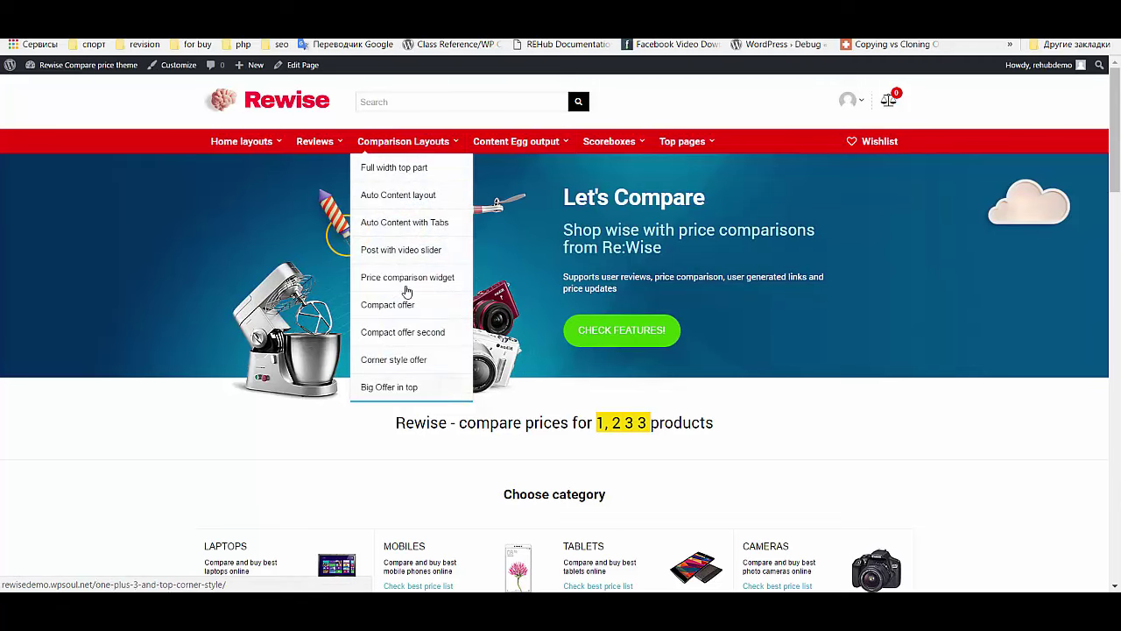
{"action": "key", "text": "ctrl+w"}
{"action": "scroll", "coordinate": [791, 227], "scroll_direction": "down", "scroll_amount": 2}
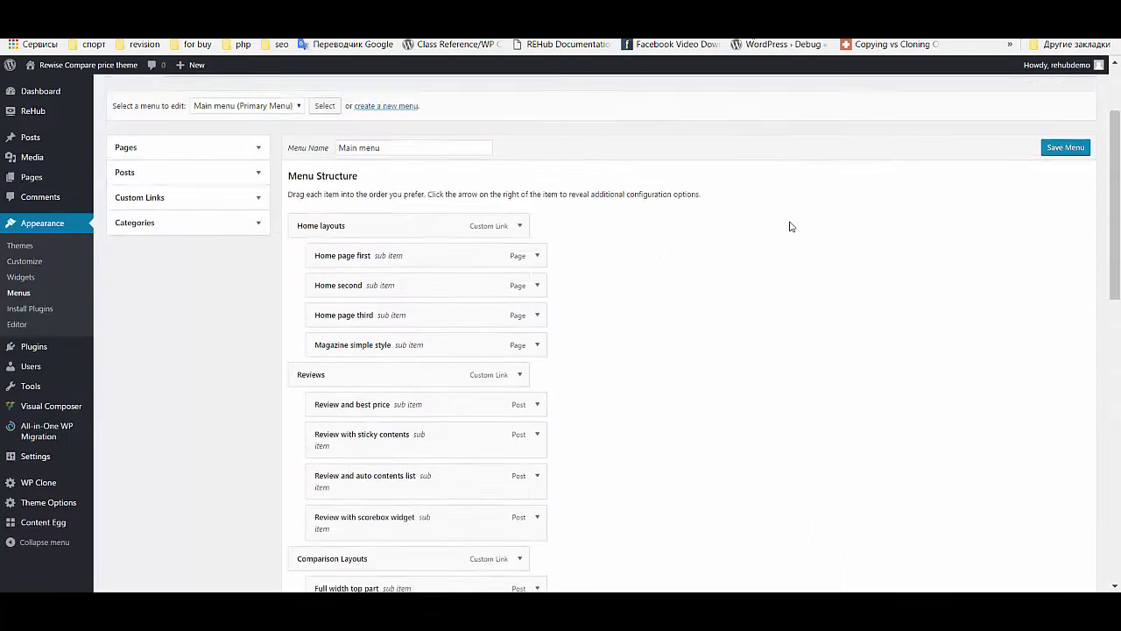
{"action": "scroll", "coordinate": [790, 227], "scroll_direction": "down", "scroll_amount": 3}
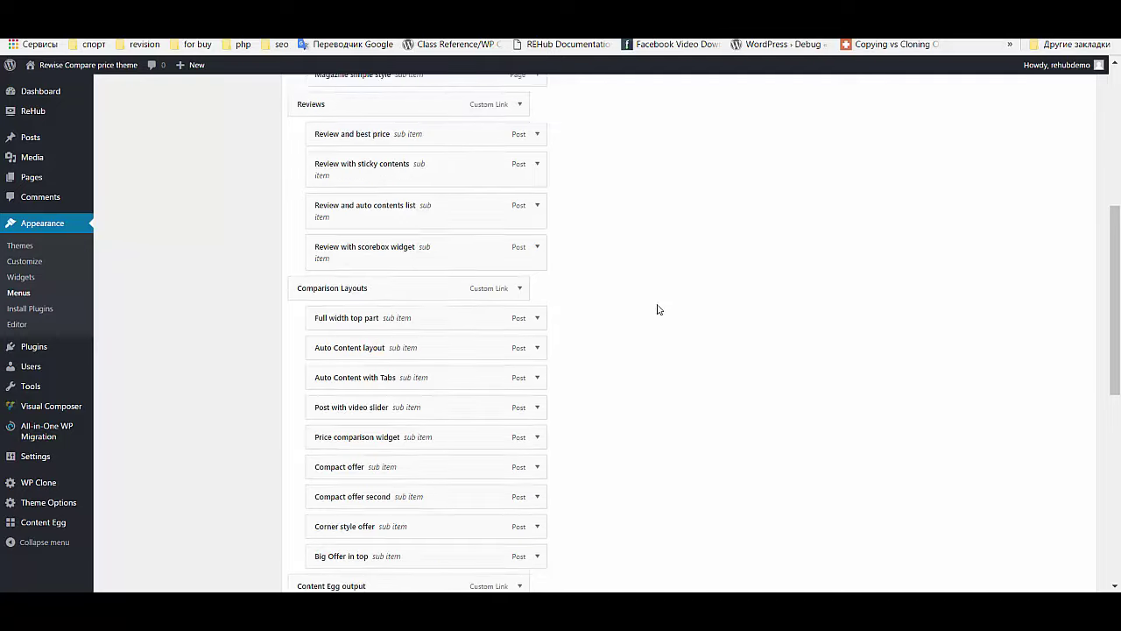
{"action": "scroll", "coordinate": [658, 309], "scroll_direction": "up", "scroll_amount": 5}
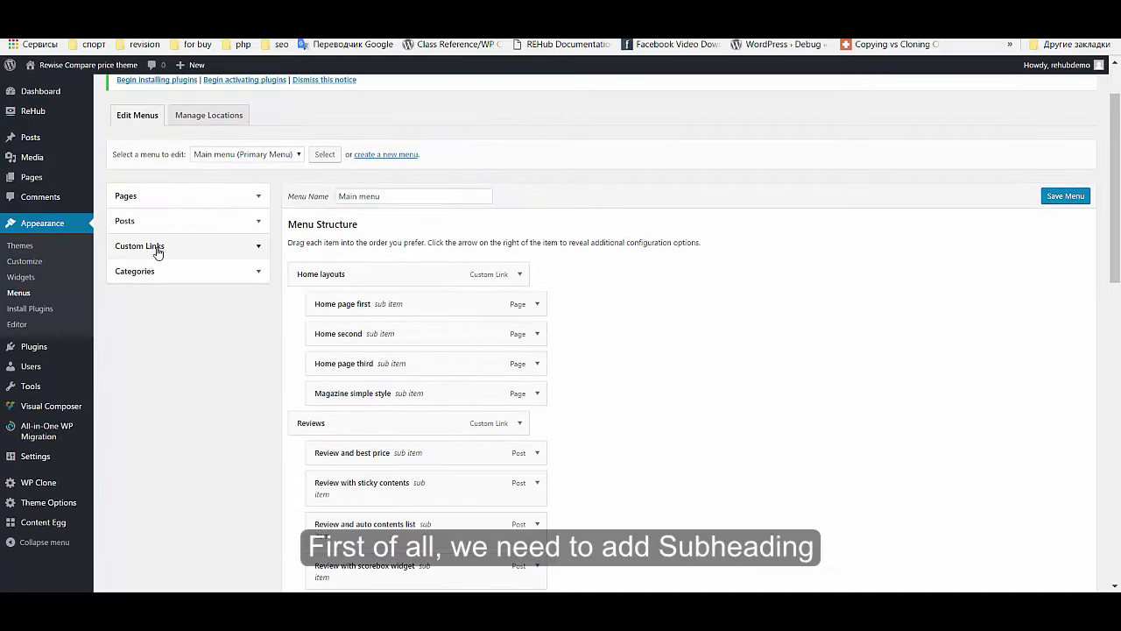
- Add a custom link to the main menu with URL # and link text Auto Content
{"action": "left_click", "coordinate": [220, 249]}
{"action": "left_click_drag", "start_coordinate": [199, 282], "coordinate": [154, 282]}
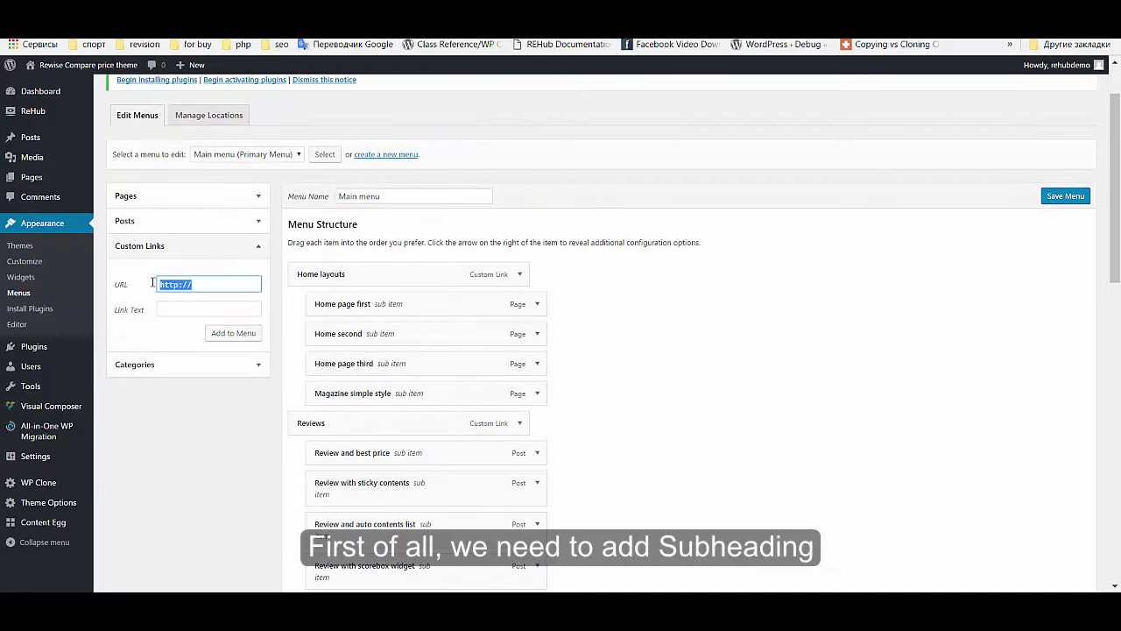
{"action": "type", "text": "#"}
{"action": "left_click", "coordinate": [202, 310]}
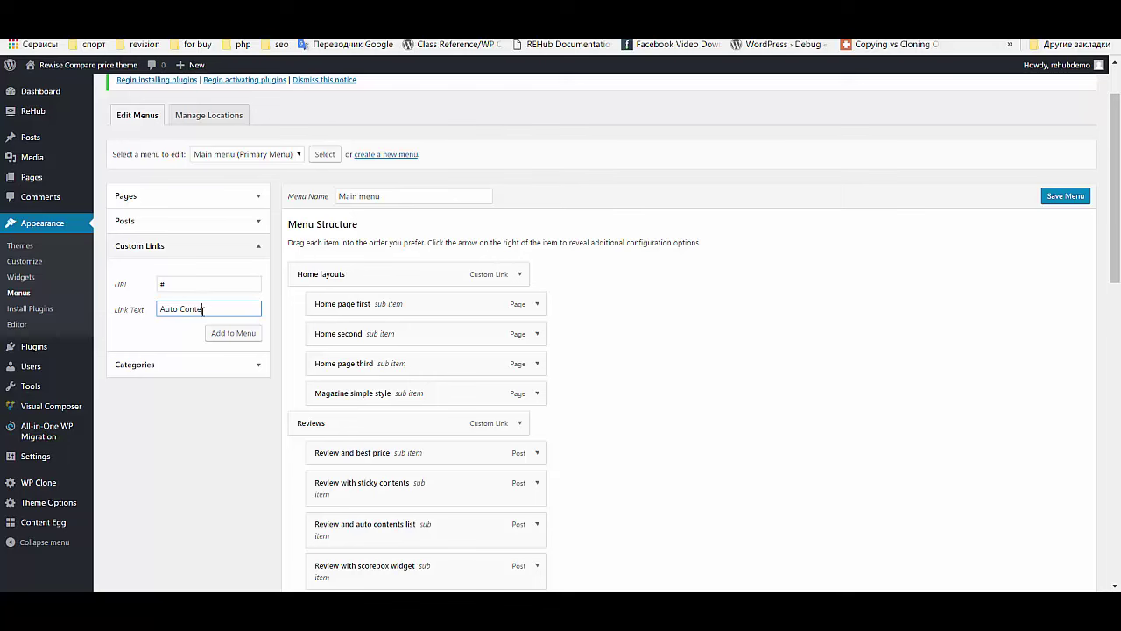
{"action": "type", "text": "Auto Content"}
{"action": "left_click", "coordinate": [216, 332]}
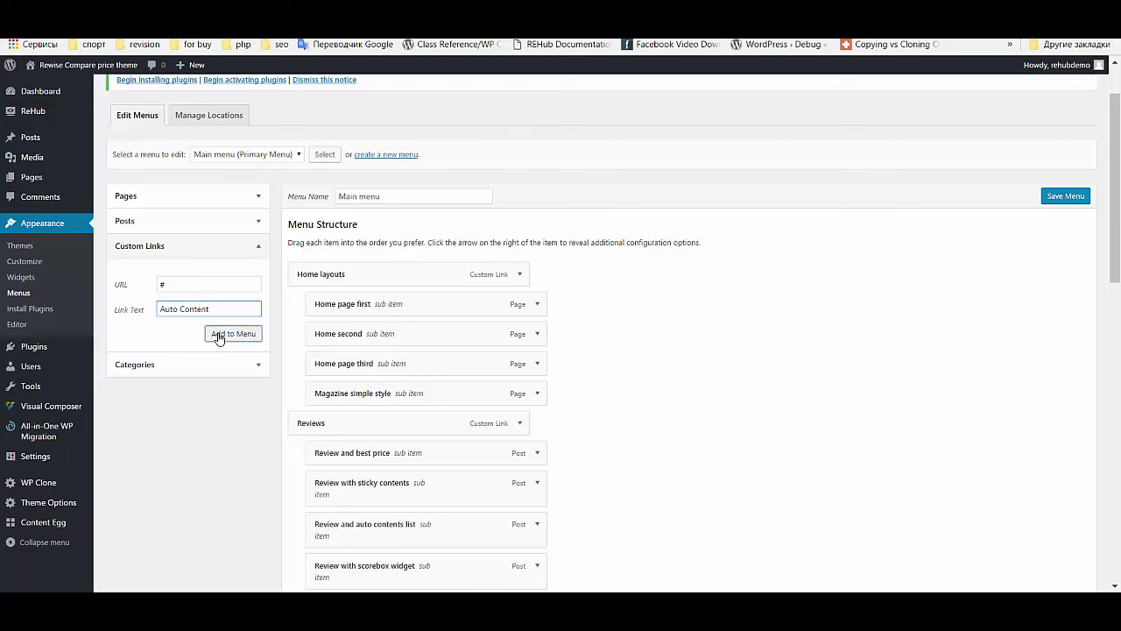
- Make Auto Content the first sub item of Comparison Layouts and nest Full width top part, Auto Content layout and Auto Content with Tabs beneath it
{"action": "scroll", "coordinate": [724, 312], "scroll_direction": "down", "scroll_amount": 10}
{"action": "scroll", "coordinate": [724, 312], "scroll_direction": "down", "scroll_amount": 3}
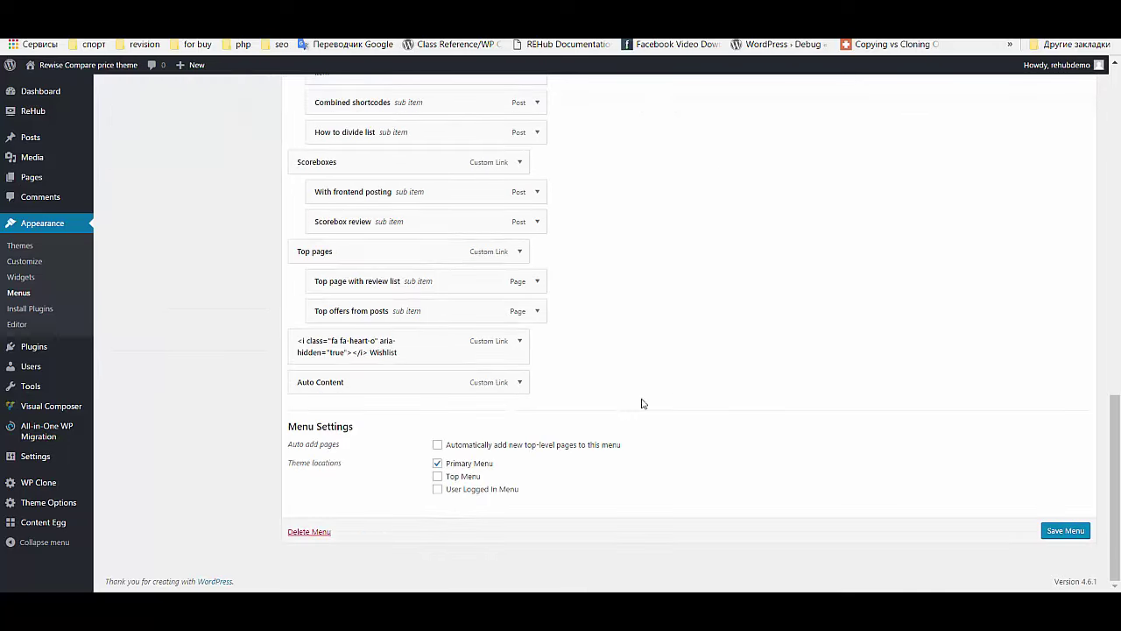
{"action": "left_click_drag", "start_coordinate": [412, 383], "coordinate": [459, 290]}
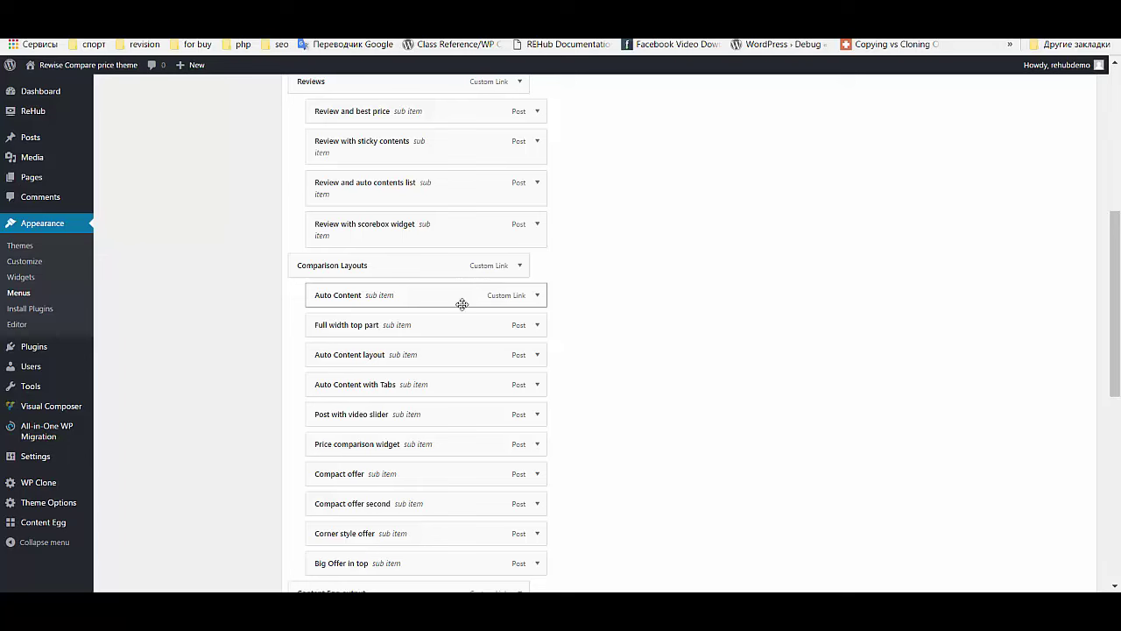
{"action": "scroll", "coordinate": [573, 271], "scroll_direction": "down", "scroll_amount": 1}
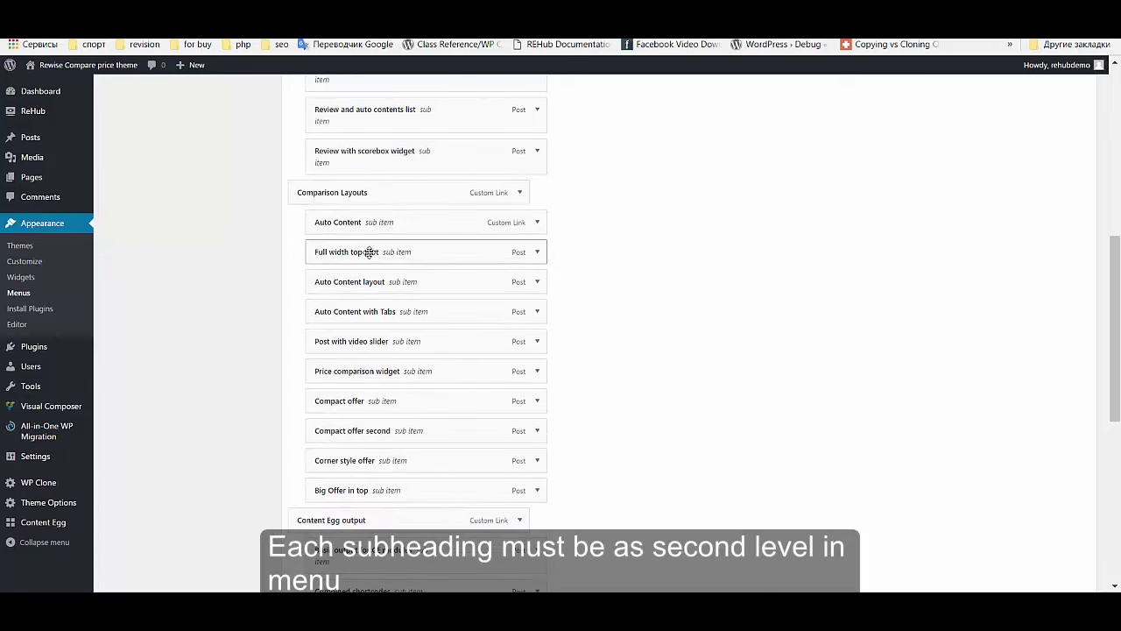
{"action": "left_click_drag", "start_coordinate": [371, 253], "coordinate": [585, 298]}
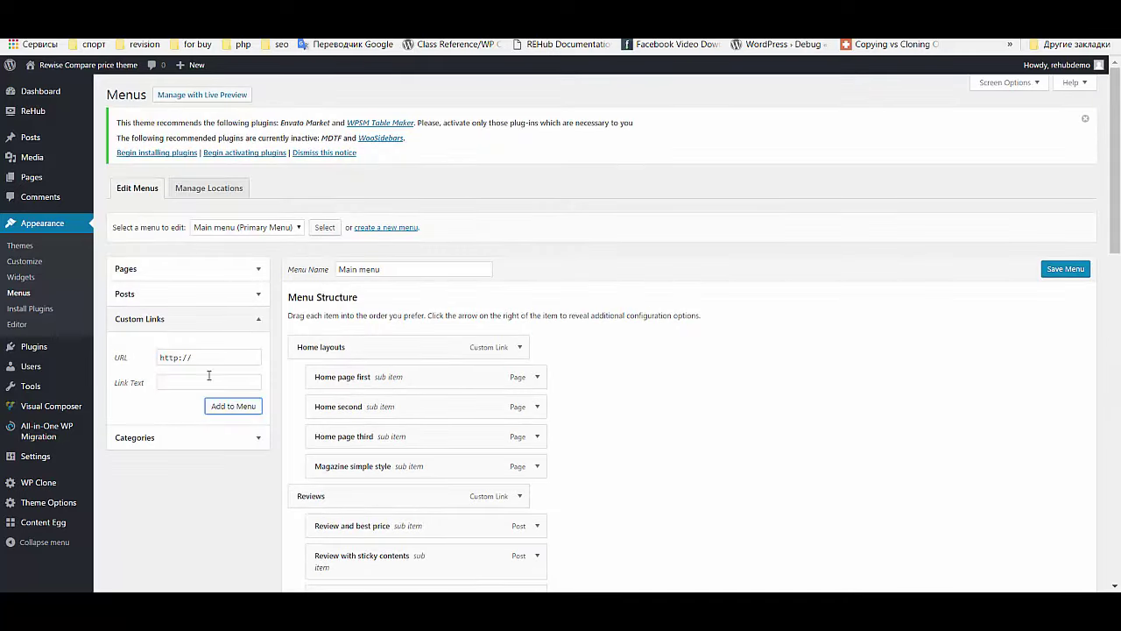
- Add a custom link to the main menu with URL # and link text Post offer
{"action": "type", "text": "#"}
{"action": "key", "text": "Tab"}
{"action": "key", "text": "Return"}
- Place Post offer as a second-level item after Auto Content with Tabs and nest the compact, corner style and big offer posts beneath it
{"action": "scroll", "coordinate": [675, 371], "scroll_direction": "down", "scroll_amount": 15}
{"action": "left_click_drag", "start_coordinate": [446, 394], "coordinate": [623, 429]}
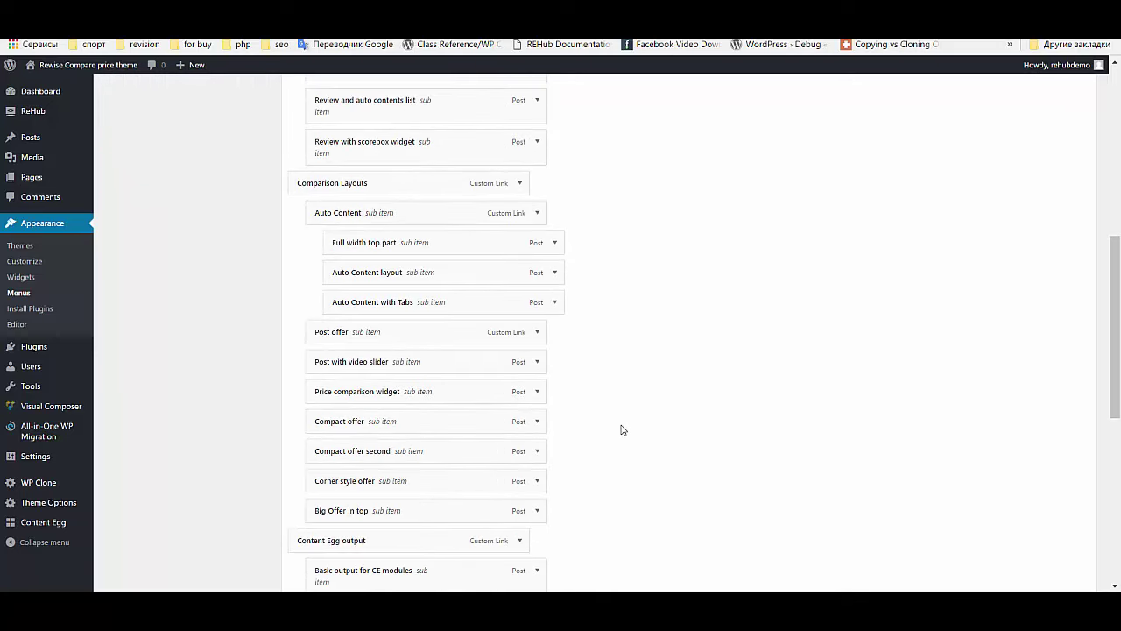
{"action": "left_click_drag", "start_coordinate": [483, 411], "coordinate": [500, 351]}
{"action": "mouse_move", "coordinate": [413, 451]}
{"action": "left_mouse_down"}
{"action": "mouse_move", "coordinate": [430, 391]}
{"action": "mouse_move", "coordinate": [410, 450]}
{"action": "left_mouse_up"}
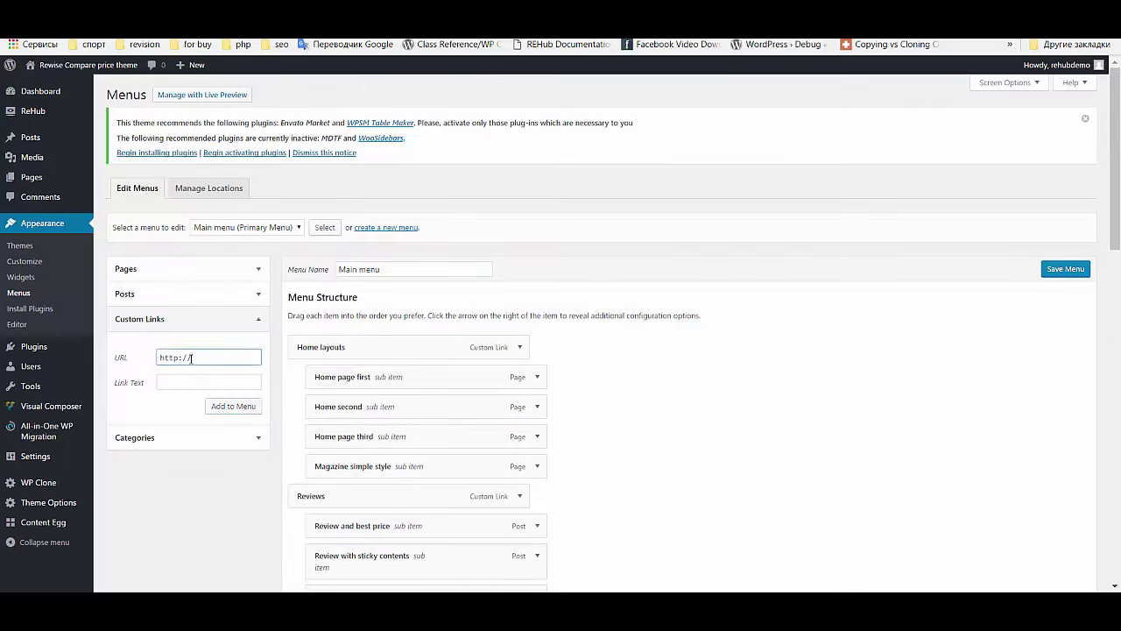
- Add a custom link to the main menu with URL # and link text Styled widget
{"action": "type", "text": "#"}
{"action": "left_click", "coordinate": [200, 383]}
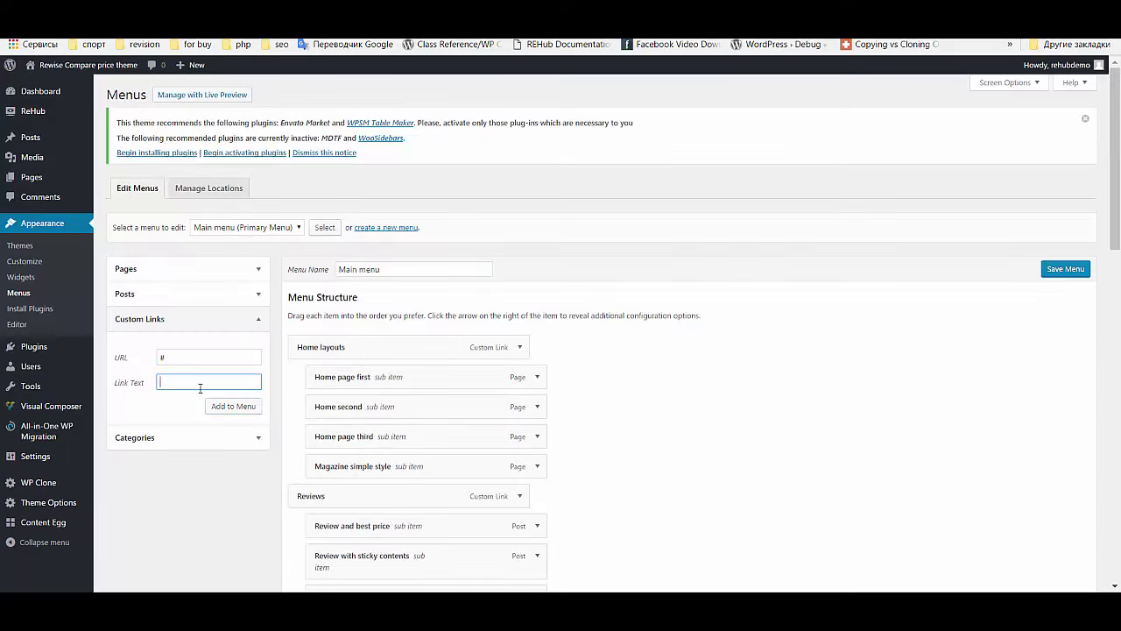
{"action": "type", "text": "Styled widget"}
{"action": "left_click", "coordinate": [231, 406]}
- Place Styled widget as a second-level item of Comparison Layouts after the Post offer group and nest Price comparison widget beneath it
{"action": "scroll", "coordinate": [520, 385], "scroll_direction": "down", "scroll_amount": 15}
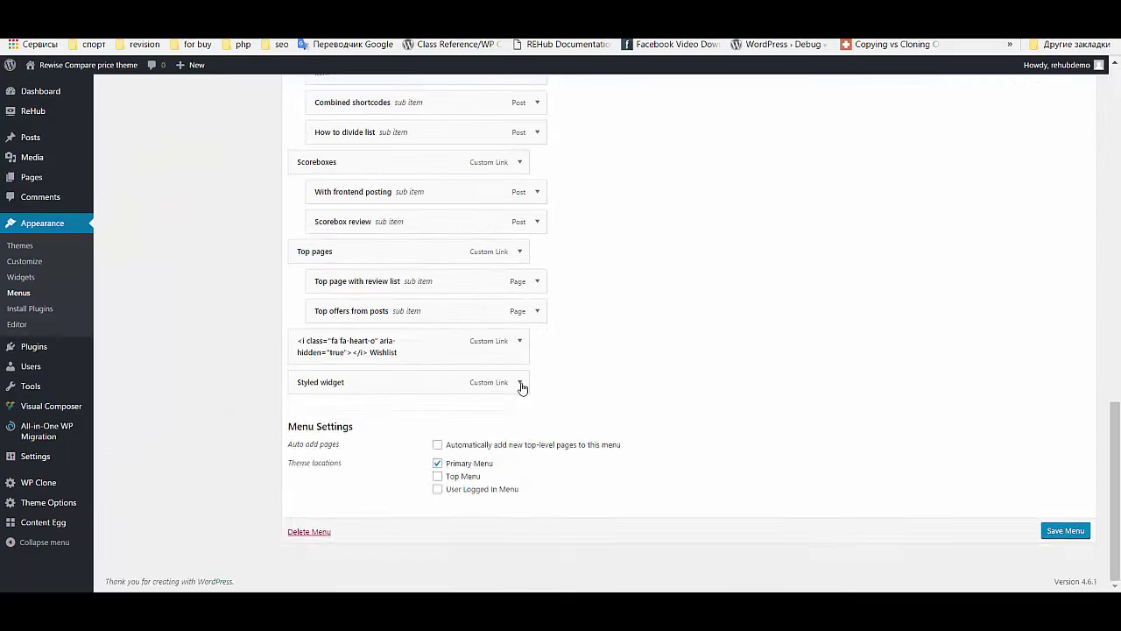
{"action": "left_click", "coordinate": [520, 385]}
{"action": "left_click", "coordinate": [415, 394]}
{"action": "left_click", "coordinate": [519, 326]}
{"action": "left_click_drag", "start_coordinate": [368, 200], "coordinate": [381, 464]}
{"action": "left_click_drag", "start_coordinate": [388, 490], "coordinate": [417, 336]}
{"action": "scroll", "coordinate": [583, 438], "scroll_direction": "down", "scroll_amount": 3}
{"action": "scroll", "coordinate": [417, 335], "scroll_direction": "up", "scroll_amount": 3}
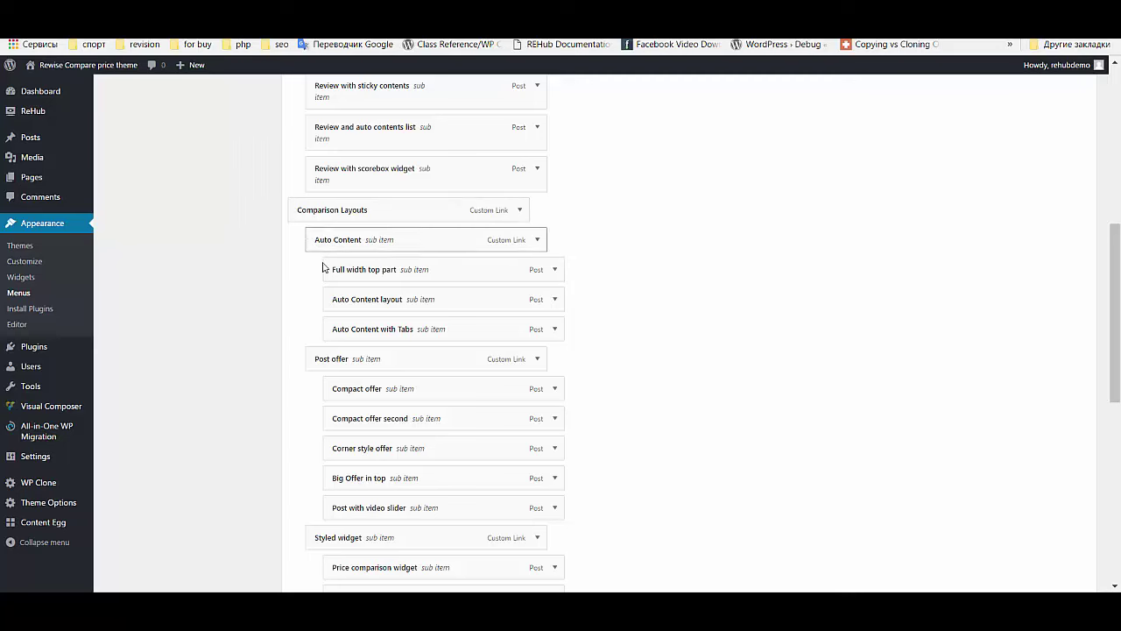
- Find the columned menu instructions in the theme documentation and copy the class name rh-subitem-menus
{"action": "scroll", "coordinate": [923, 327], "scroll_direction": "up", "scroll_amount": 2}
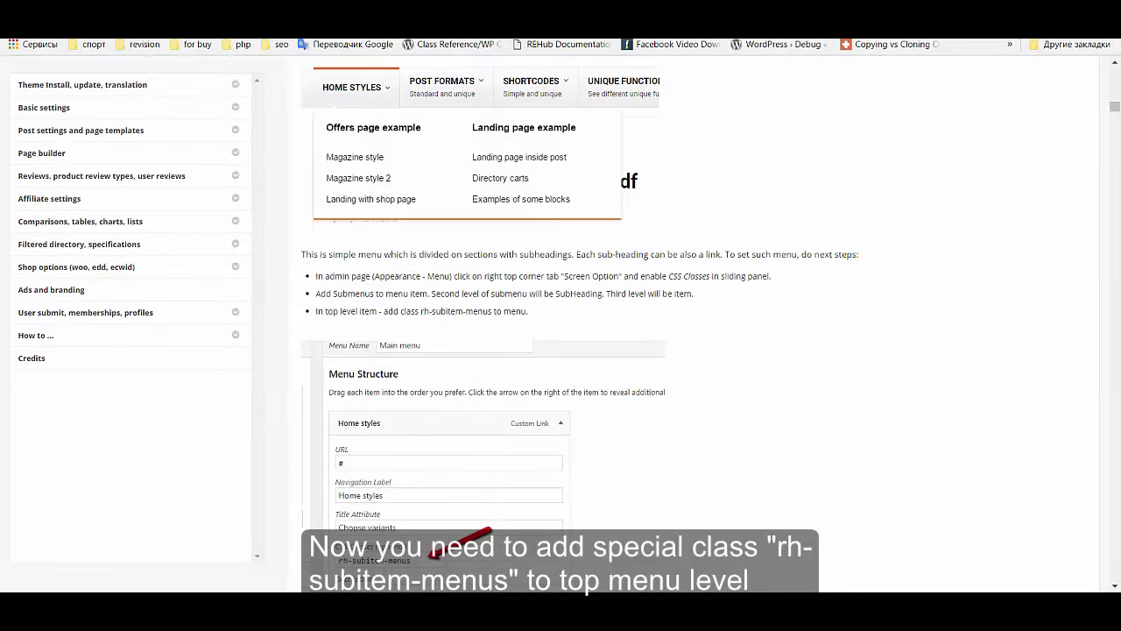
{"action": "scroll", "coordinate": [588, 254], "scroll_direction": "down", "scroll_amount": 3}
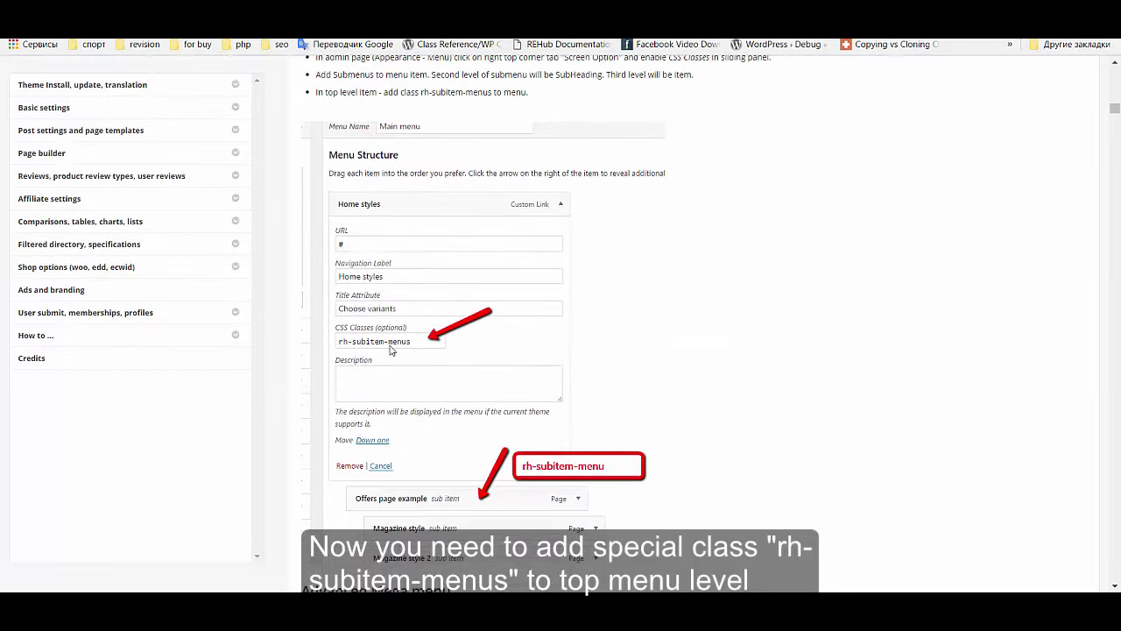
{"action": "scroll", "coordinate": [394, 343], "scroll_direction": "up", "scroll_amount": 3}
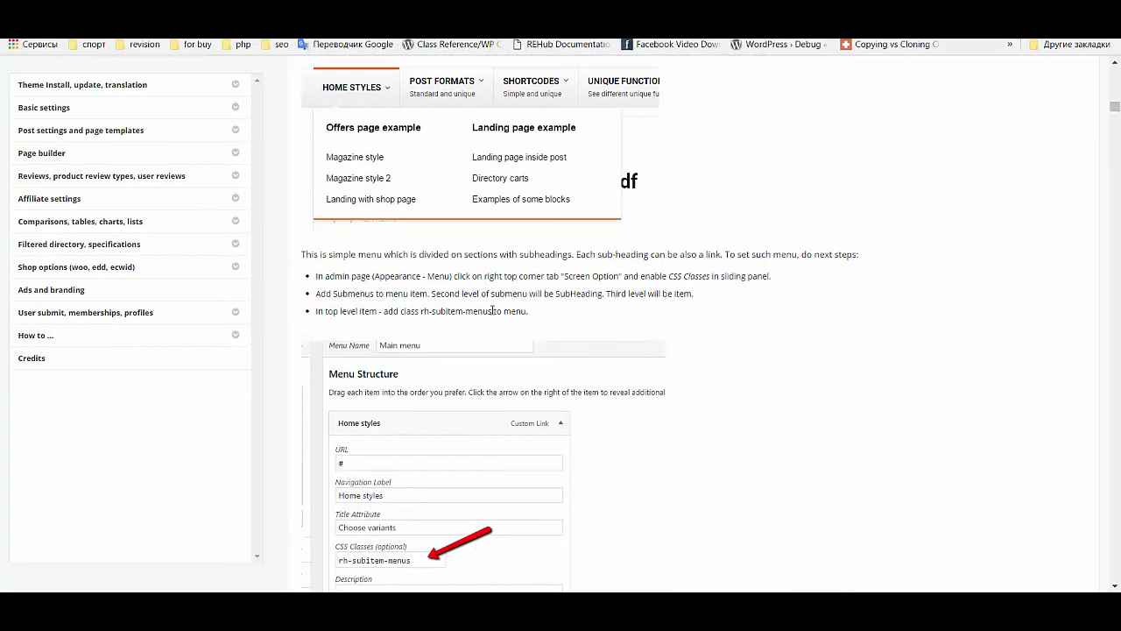
{"action": "left_click_drag", "start_coordinate": [491, 312], "coordinate": [432, 313]}
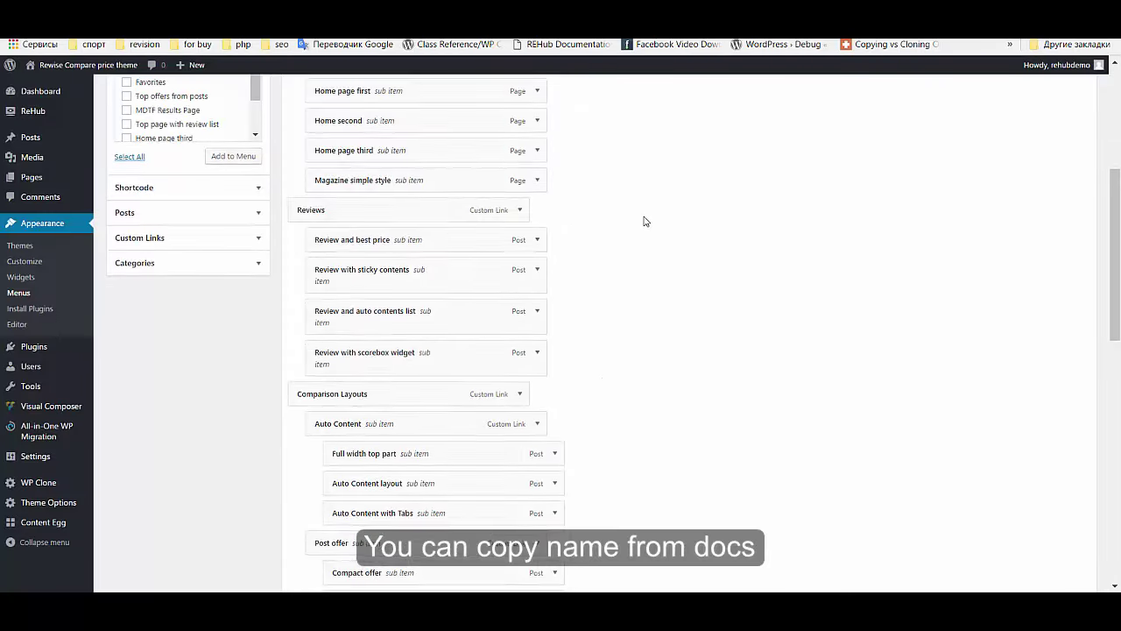
- Set the CSS class of the top-level Comparison Layouts item to rh-subitem-menus and check its dropdown on the live site
{"action": "scroll", "coordinate": [644, 221], "scroll_direction": "down", "scroll_amount": 3}
{"action": "left_click", "coordinate": [526, 178]}
{"action": "scroll", "coordinate": [602, 192], "scroll_direction": "down", "scroll_amount": 1}
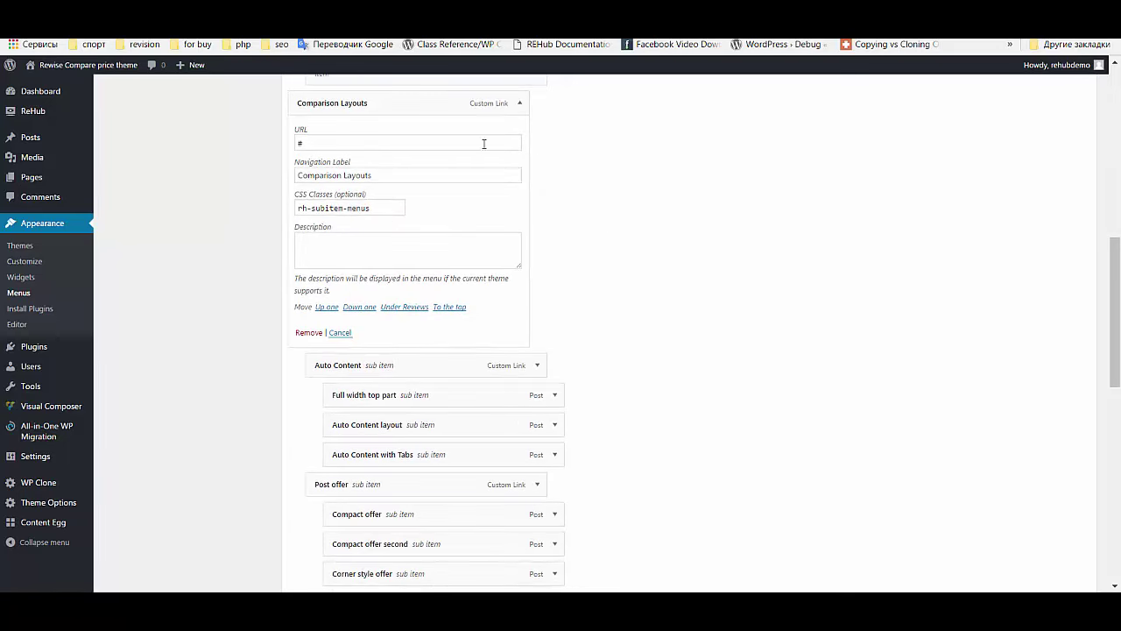
{"action": "left_click", "coordinate": [520, 103]}
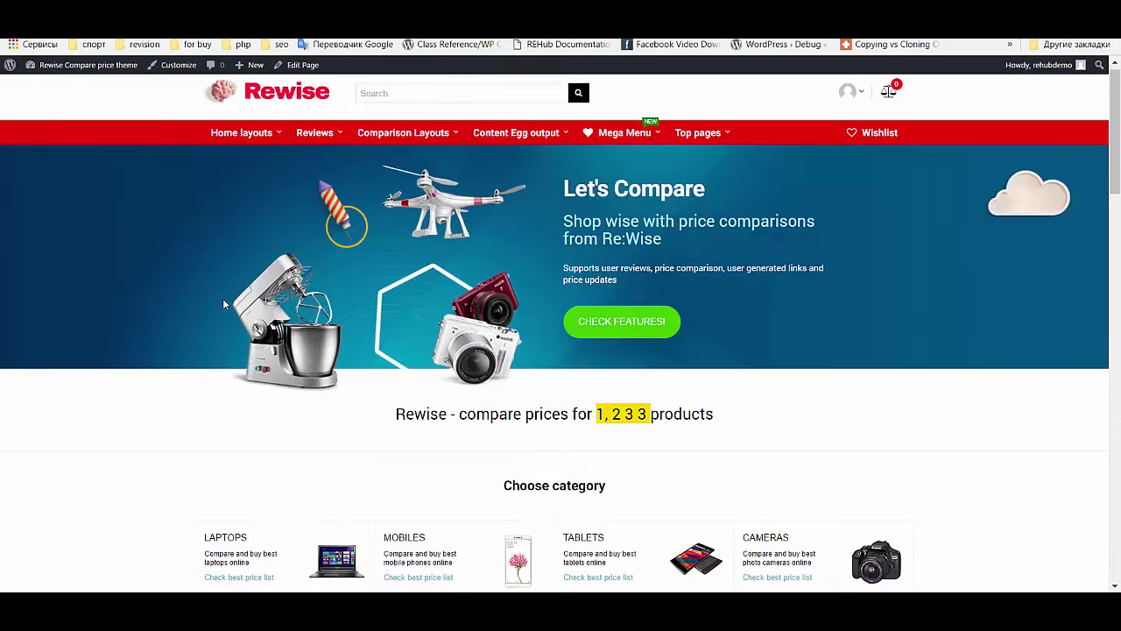
{"action": "mouse_move", "coordinate": [390, 145]}
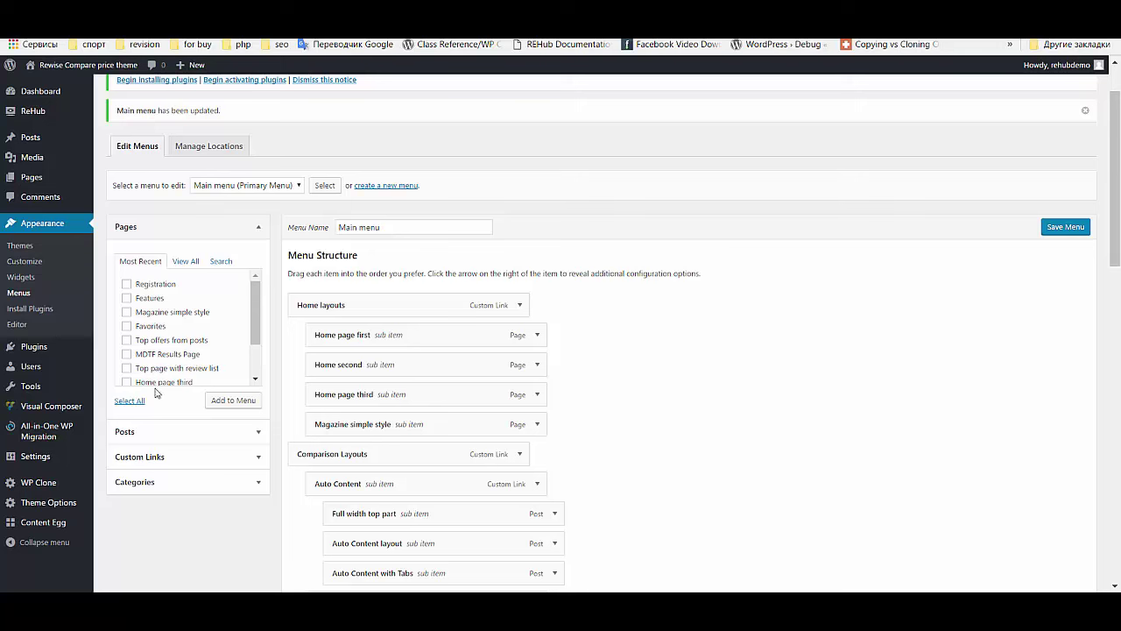
- Open the page for adding plugins in a new tab and search for "Shortcodes in menu"
{"action": "mouse_move", "coordinate": [53, 349]}
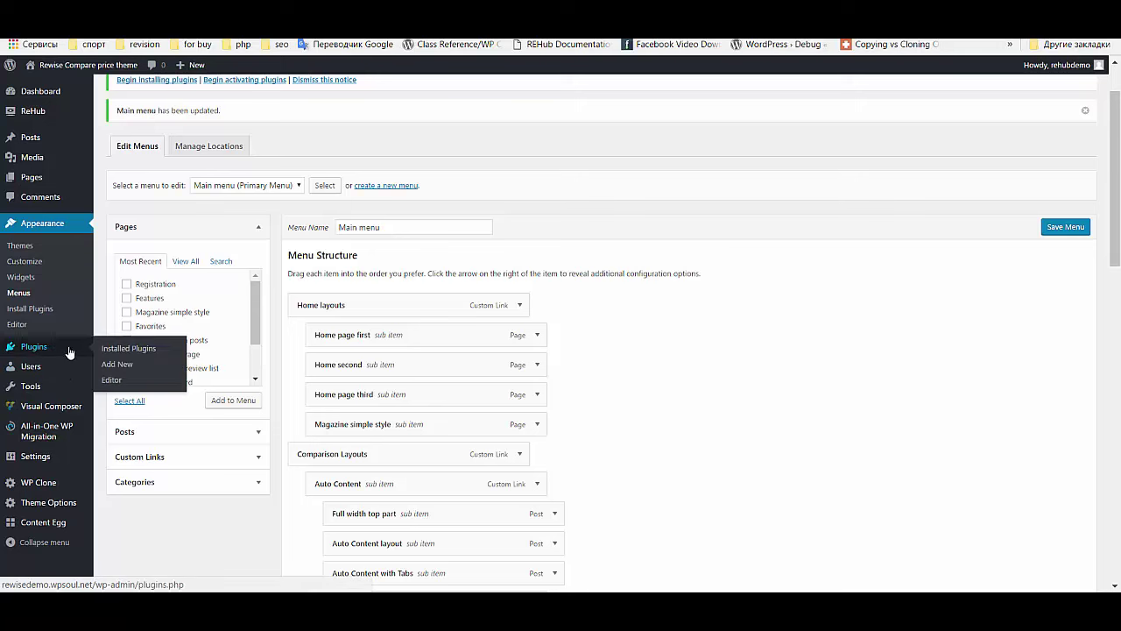
{"action": "right_click", "coordinate": [125, 364]}
{"action": "left_click", "coordinate": [127, 369]}
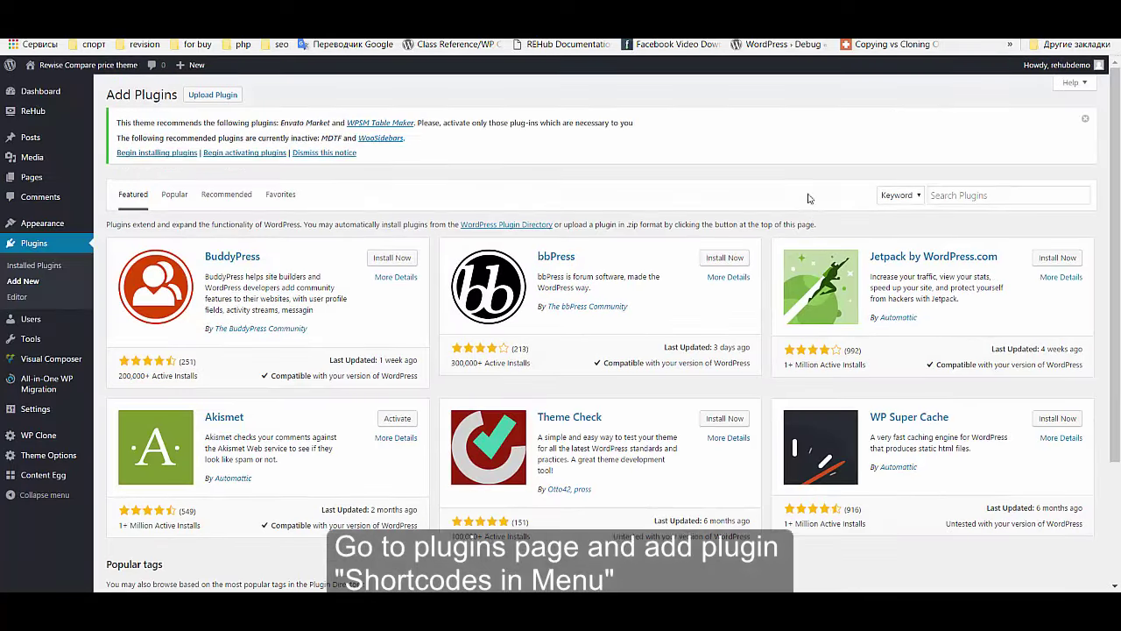
{"action": "left_click", "coordinate": [951, 201]}
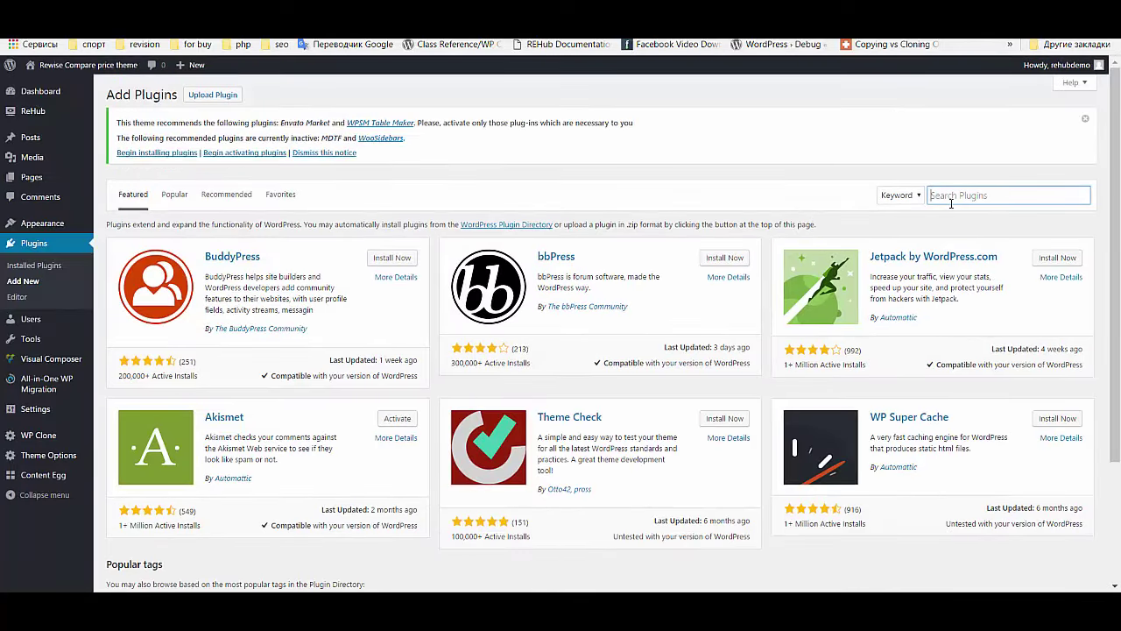
{"action": "type", "text": "Shortcodes in menu"}
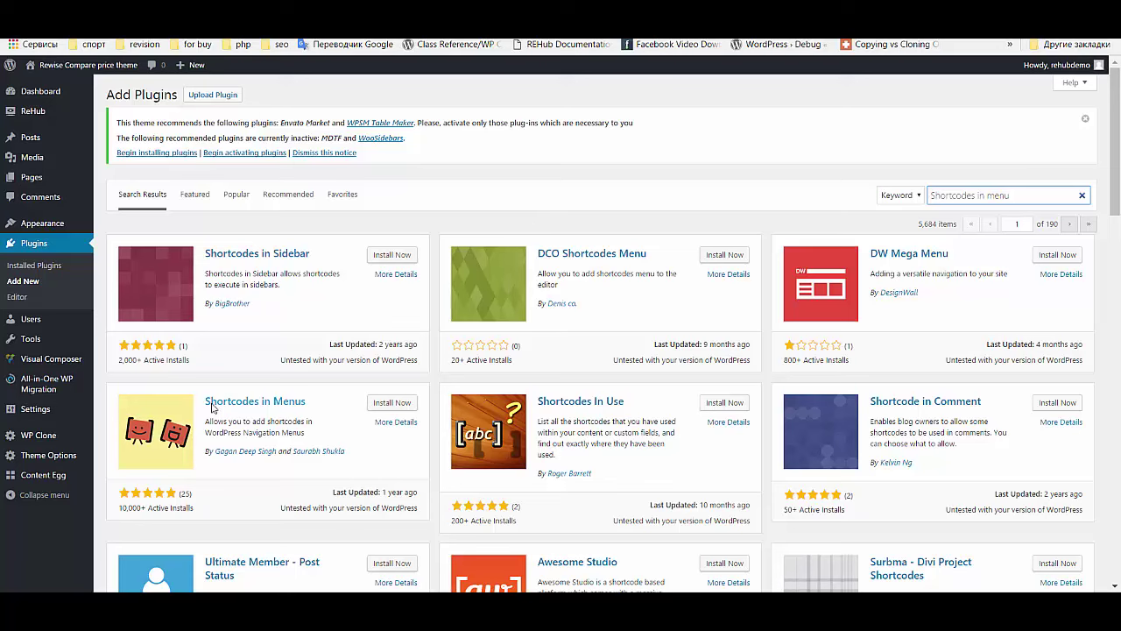
- Install and activate the Shortcodes in Menus plugin, and look it up among the installed plugins
{"action": "scroll", "coordinate": [390, 401], "scroll_direction": "down", "scroll_amount": 1}
{"action": "scroll", "coordinate": [390, 402], "scroll_direction": "down", "scroll_amount": 1}
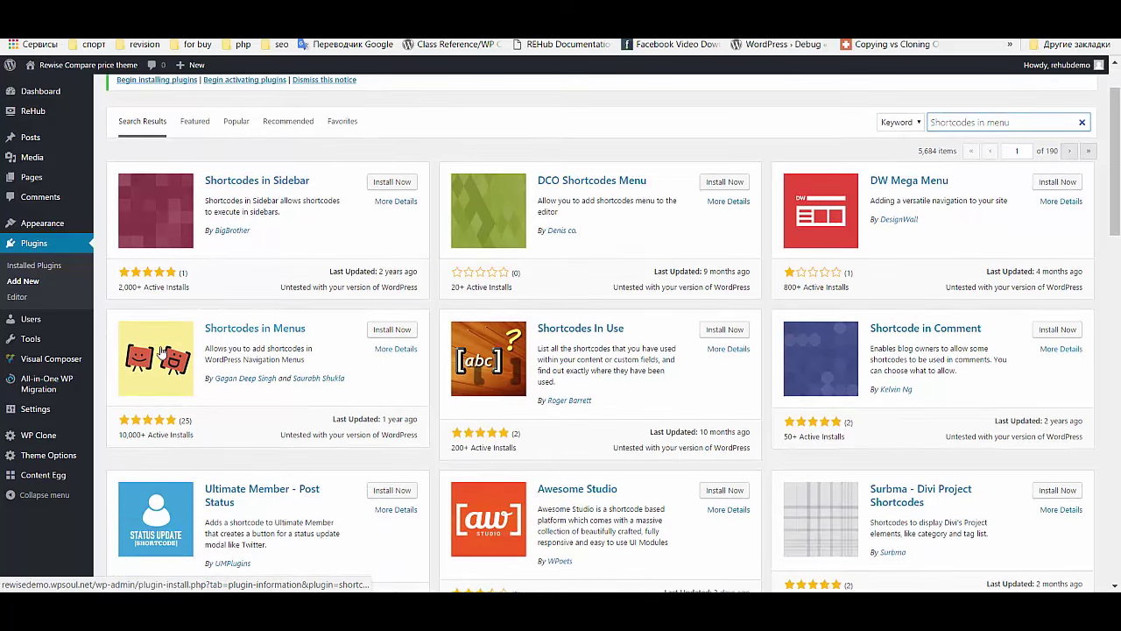
{"action": "left_click", "coordinate": [382, 336]}
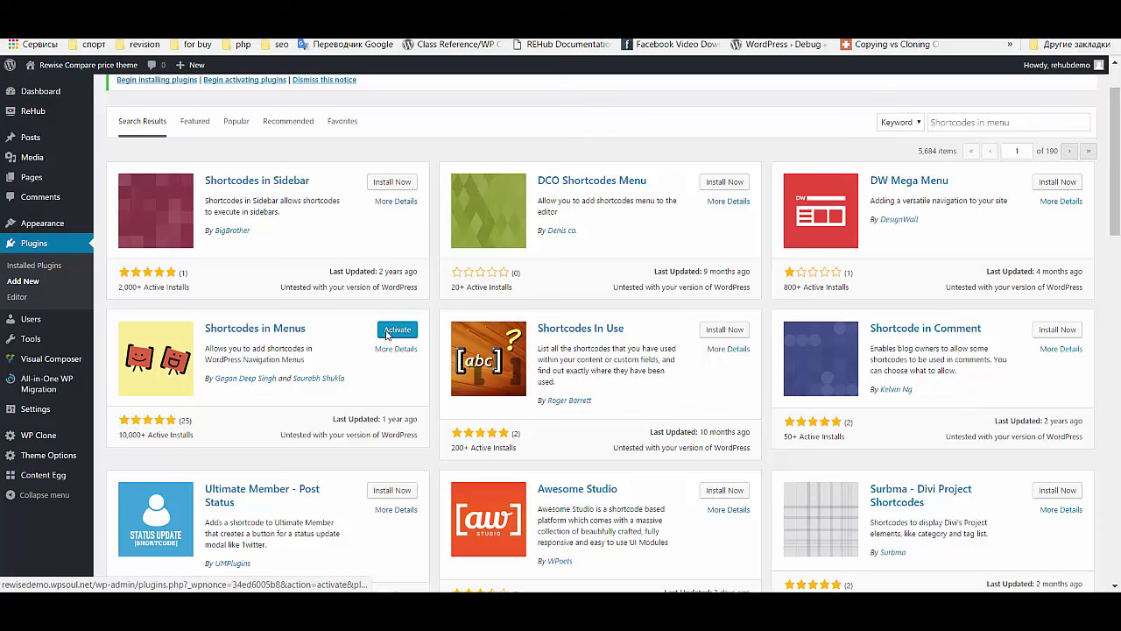
{"action": "left_click", "coordinate": [389, 333]}
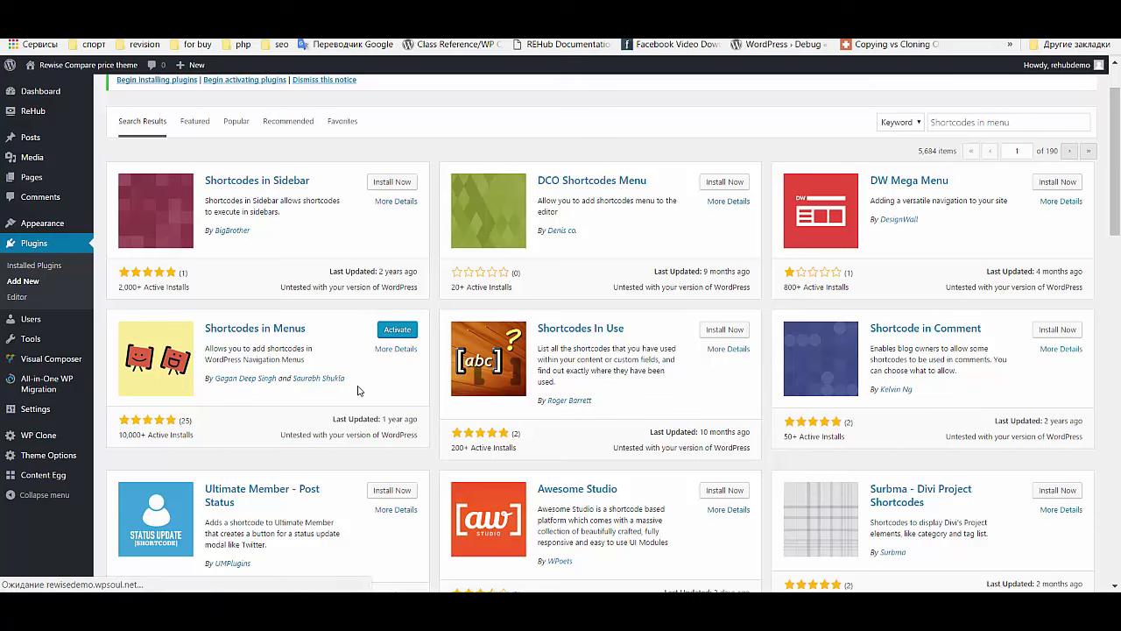
{"action": "scroll", "coordinate": [376, 368], "scroll_direction": "down", "scroll_amount": 5}
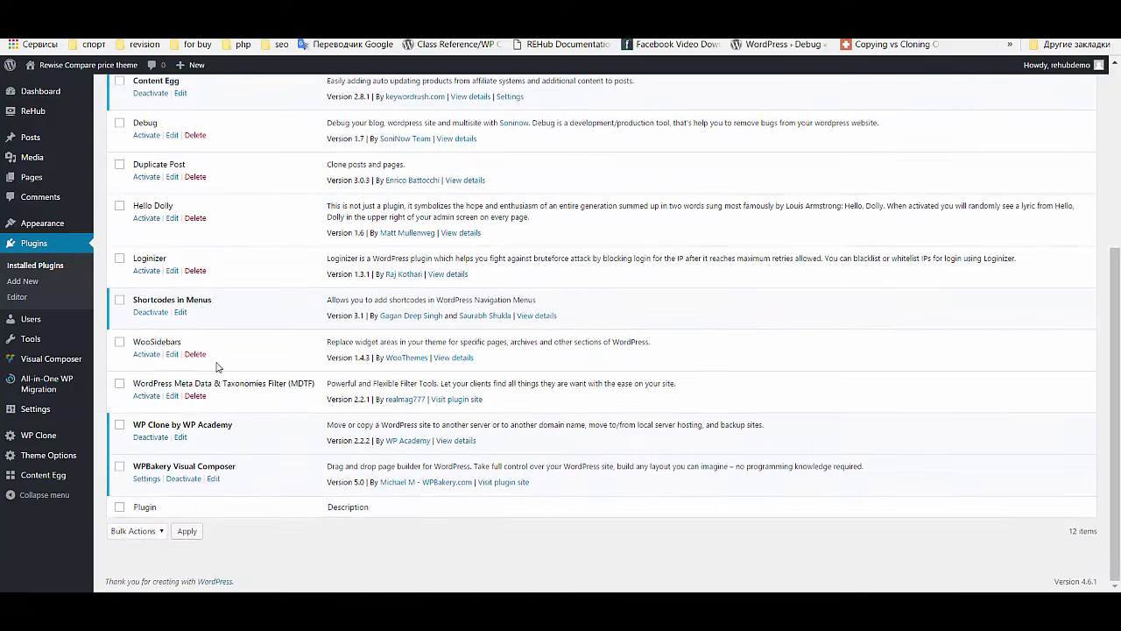
{"action": "scroll", "coordinate": [204, 298], "scroll_direction": "up", "scroll_amount": 5}
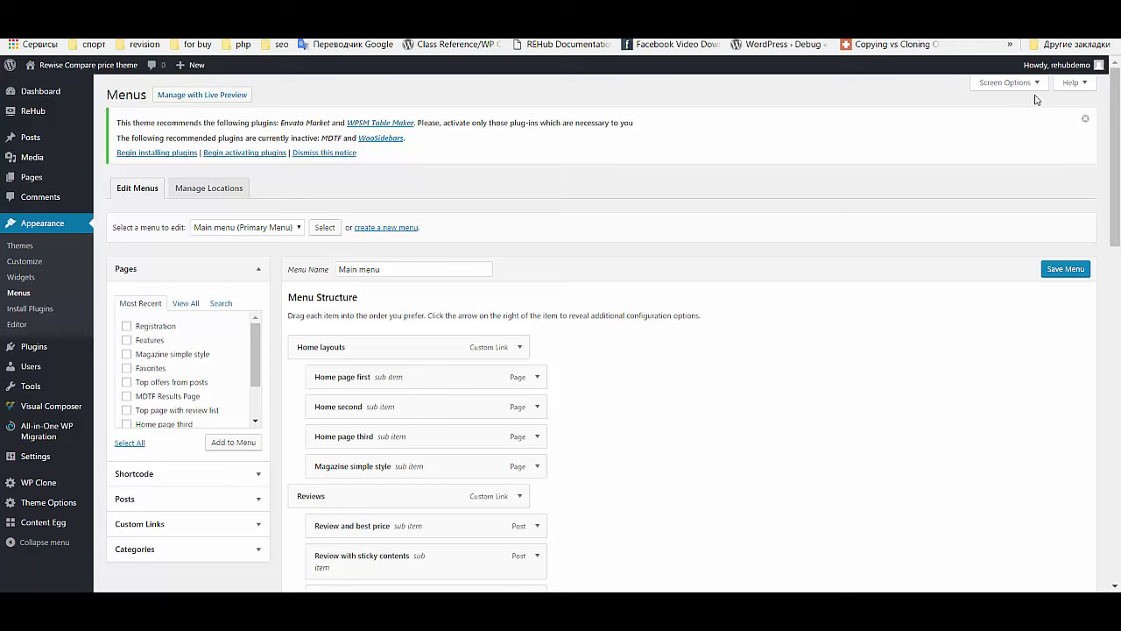
- Show the Menus page's screen options and check the Shortcode, CSS Classes and Description settings
{"action": "left_click", "coordinate": [1025, 87]}
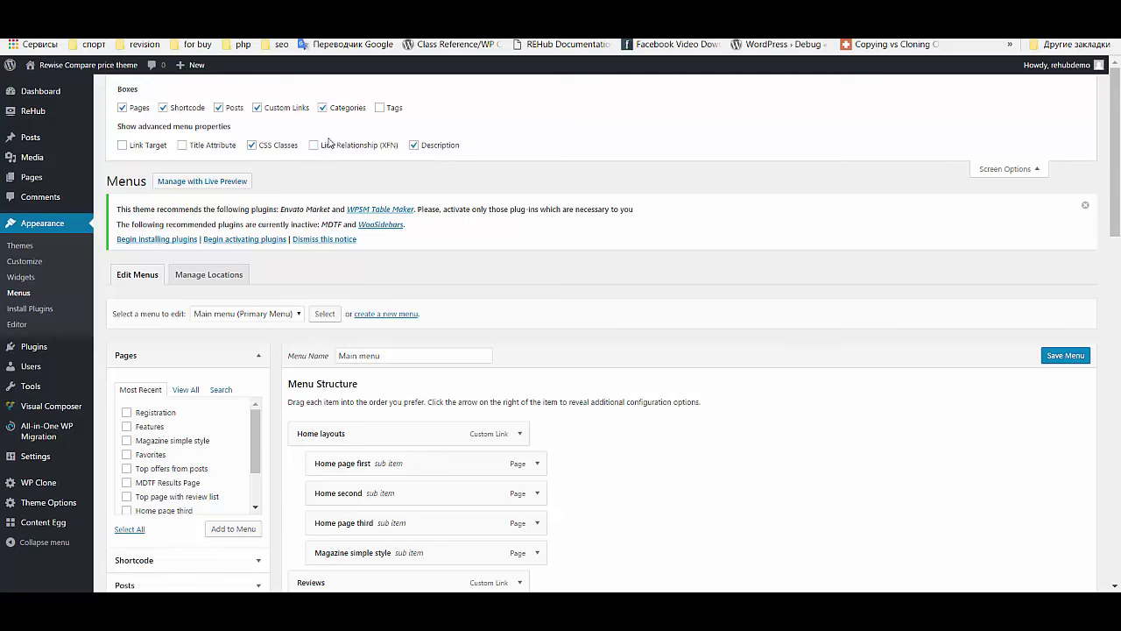
{"action": "left_click", "coordinate": [1007, 168]}
{"action": "left_click", "coordinate": [1030, 96]}
{"action": "scroll", "coordinate": [872, 276], "scroll_direction": "down", "scroll_amount": 1}
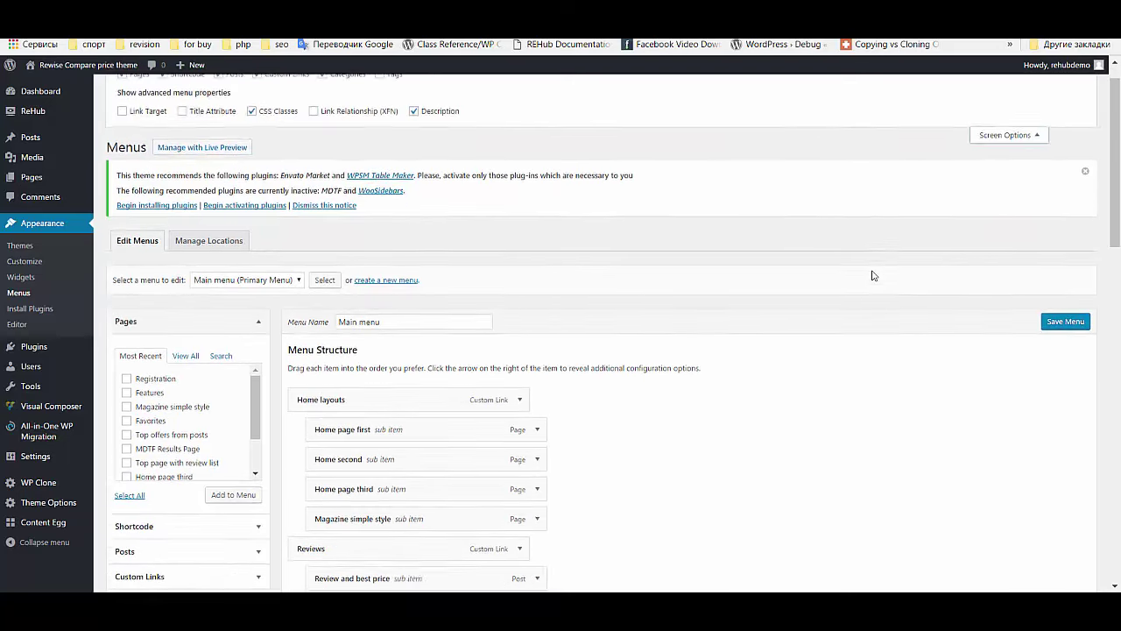
- Hide the screen options and add a shortcode item titled "Mega menu container" with the content "sss" to the main menu
{"action": "scroll", "coordinate": [873, 276], "scroll_direction": "down", "scroll_amount": 3}
{"action": "scroll", "coordinate": [873, 276], "scroll_direction": "up", "scroll_amount": 4}
{"action": "left_click", "coordinate": [998, 169]}
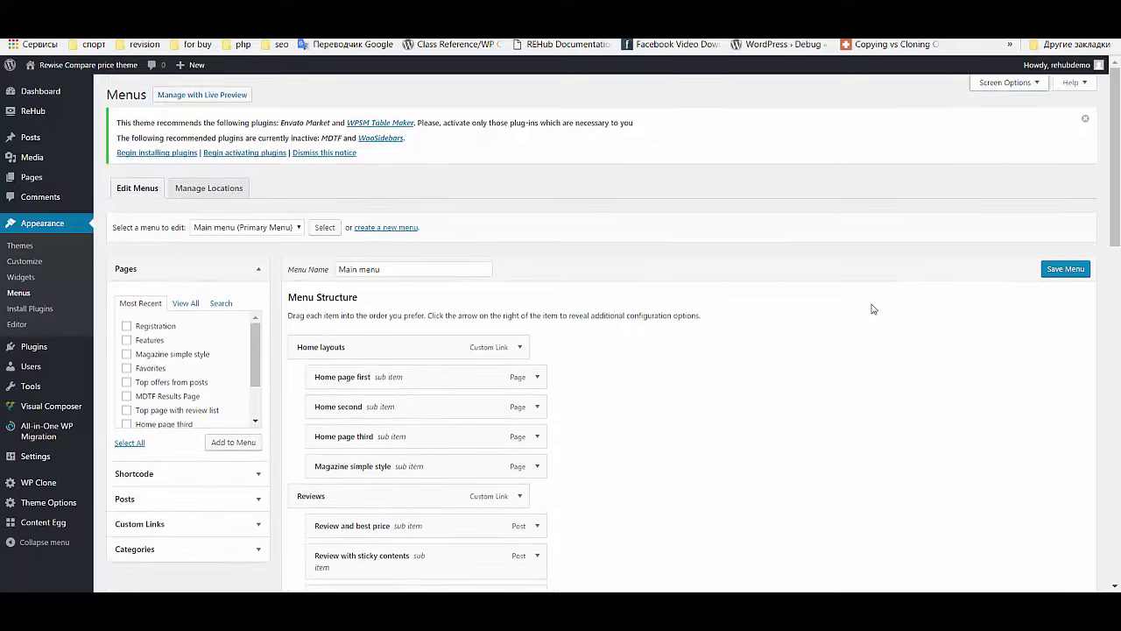
{"action": "scroll", "coordinate": [846, 320], "scroll_direction": "down", "scroll_amount": 3}
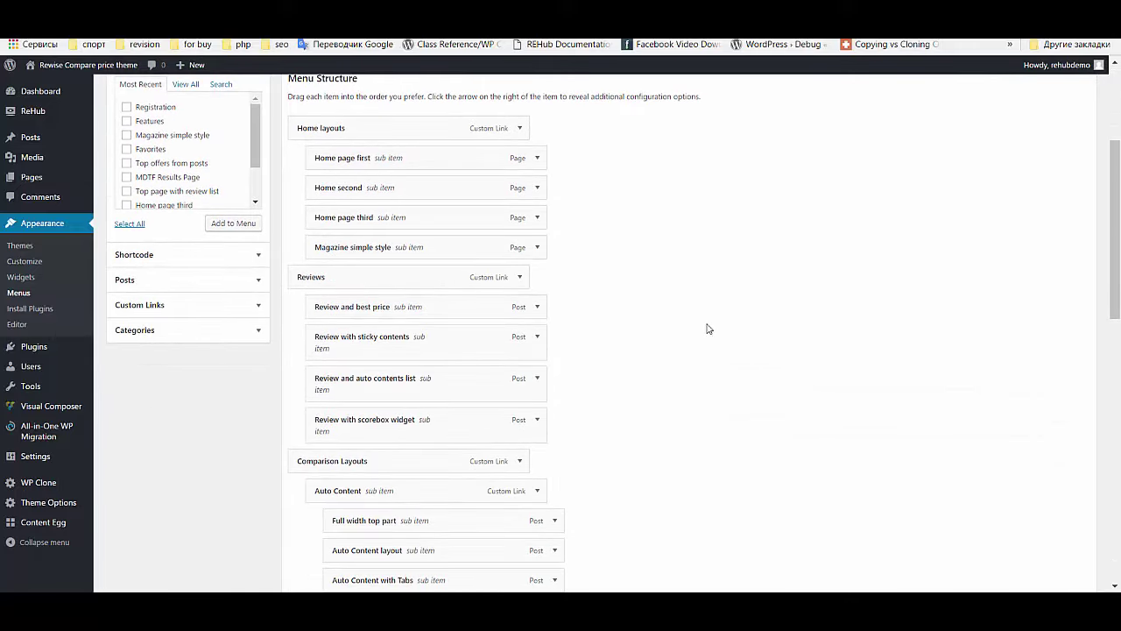
{"action": "left_click", "coordinate": [251, 255]}
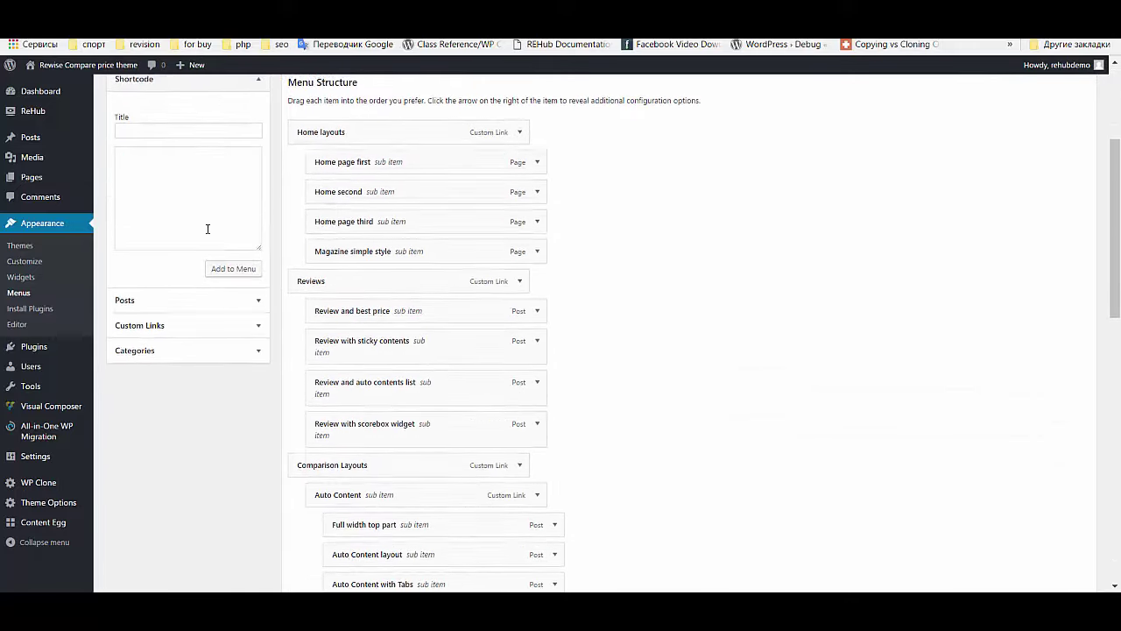
{"action": "scroll", "coordinate": [193, 215], "scroll_direction": "up", "scroll_amount": 1}
{"action": "left_click", "coordinate": [176, 199]}
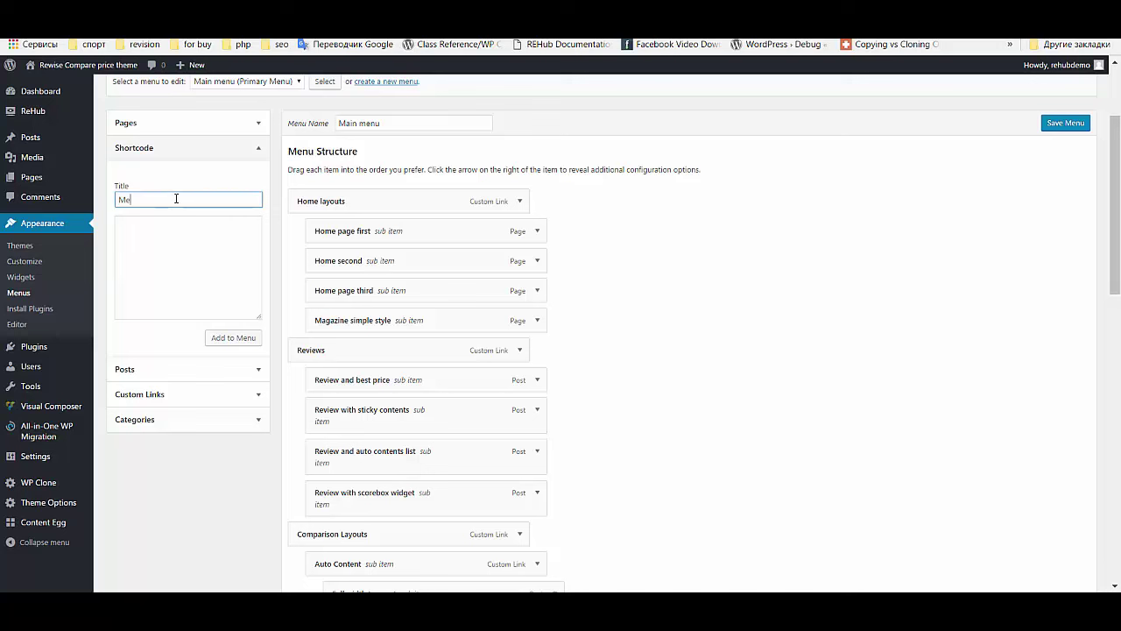
{"action": "type", "text": "Mega menu container"}
{"action": "left_click", "coordinate": [207, 272]}
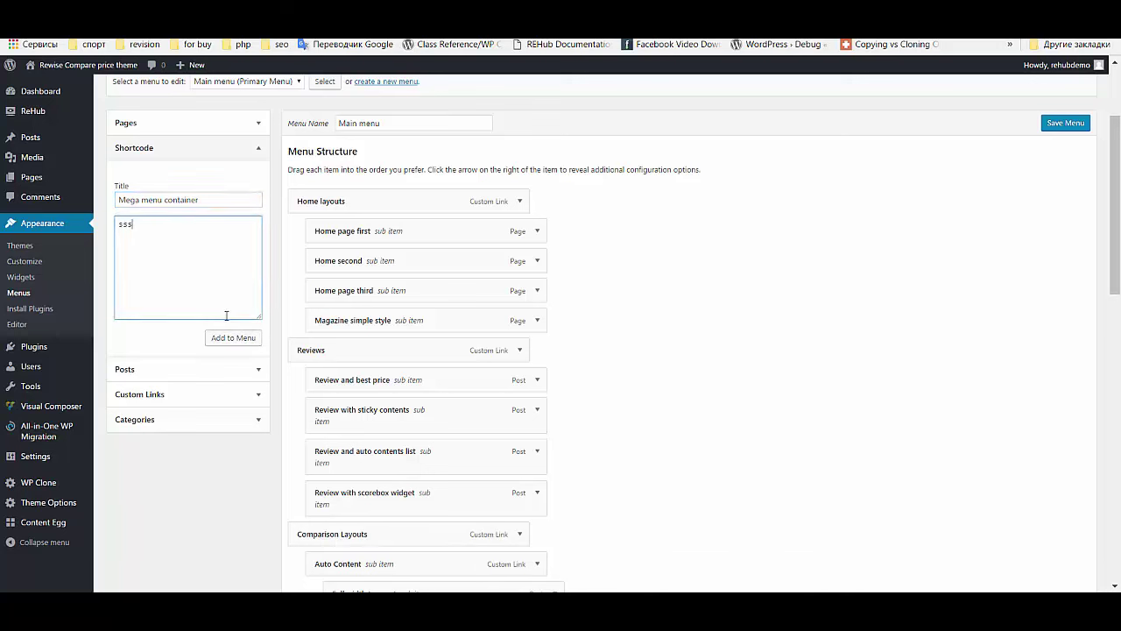
{"action": "left_click", "coordinate": [241, 341]}
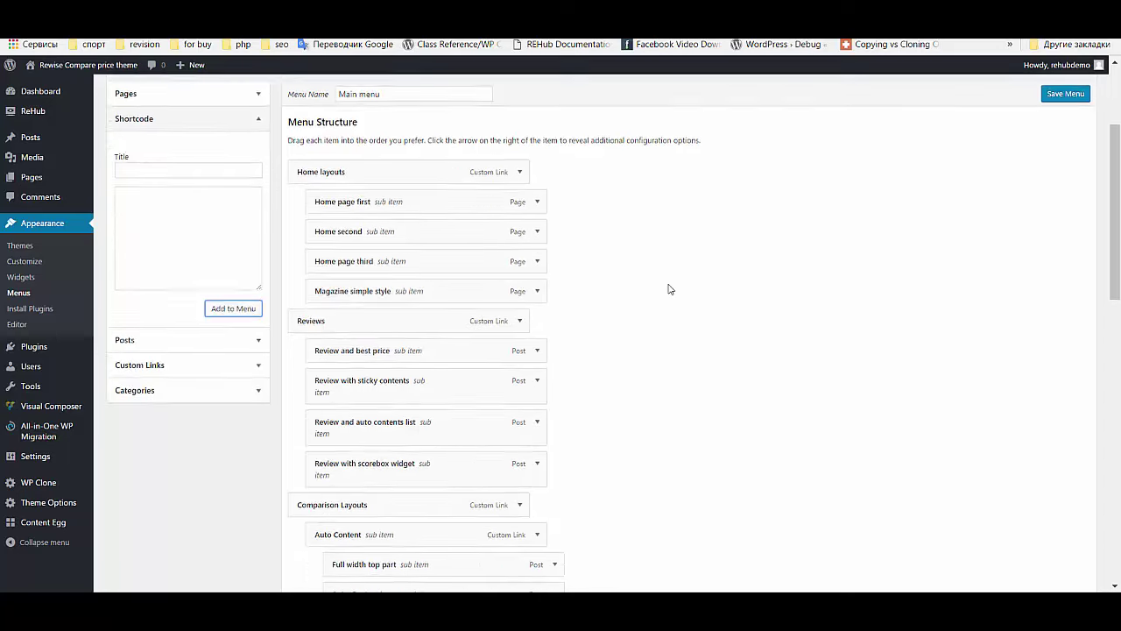
- Change the navigation label of the top-level Scoreboxes menu item to "Mega Menu"
{"action": "scroll", "coordinate": [663, 321], "scroll_direction": "down", "scroll_amount": 8}
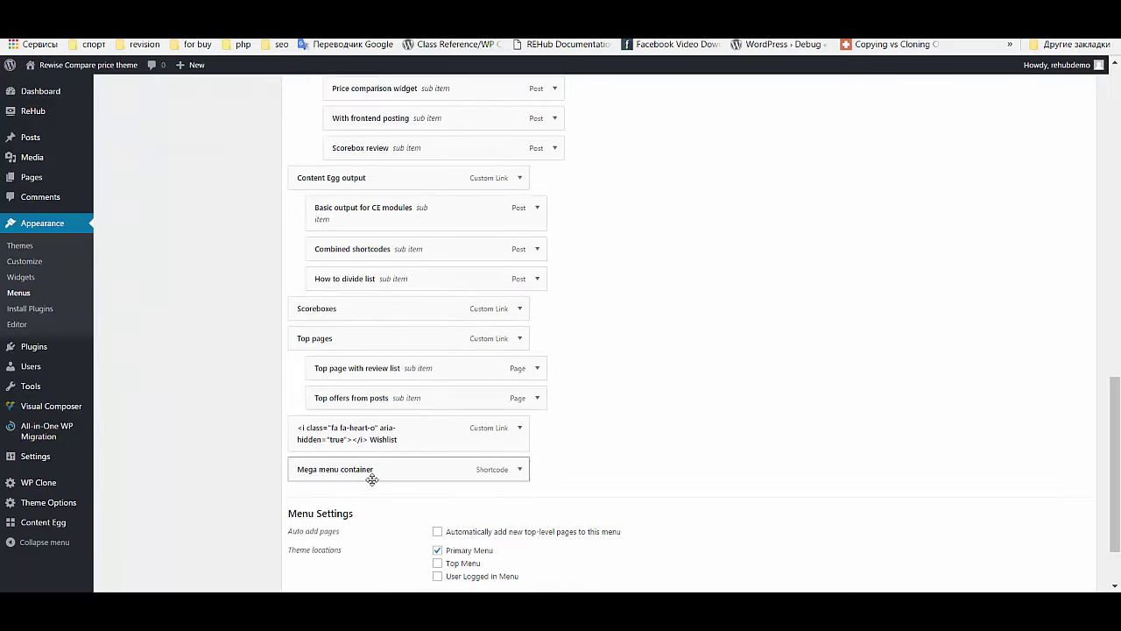
{"action": "left_click", "coordinate": [519, 308]}
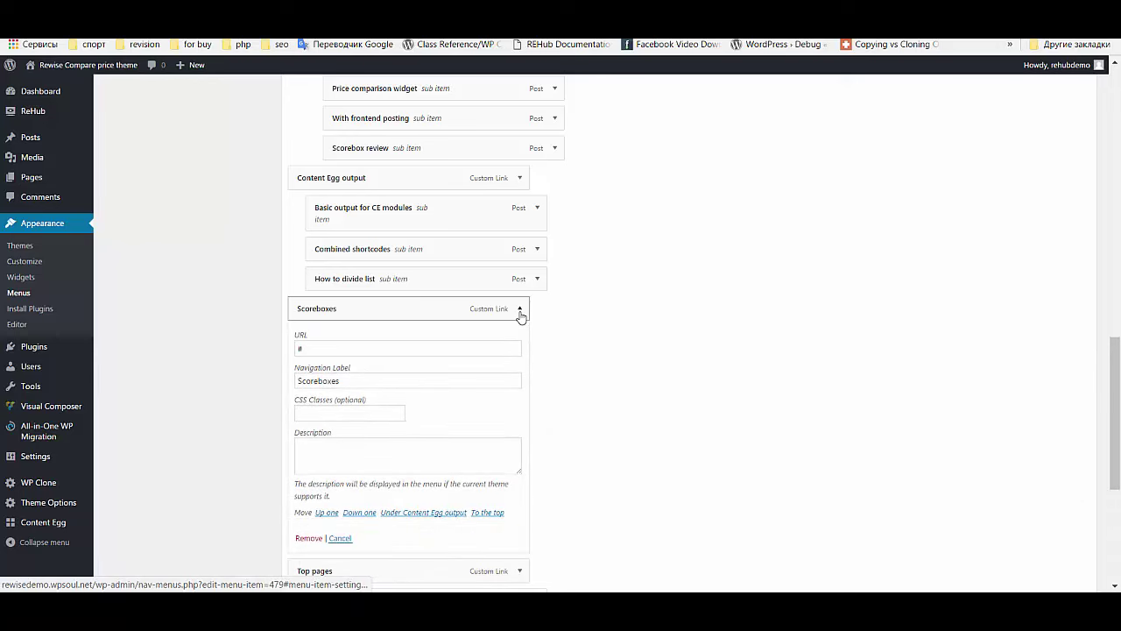
{"action": "left_click_drag", "start_coordinate": [366, 380], "coordinate": [287, 385]}
{"action": "type", "text": "Mega Menu"}
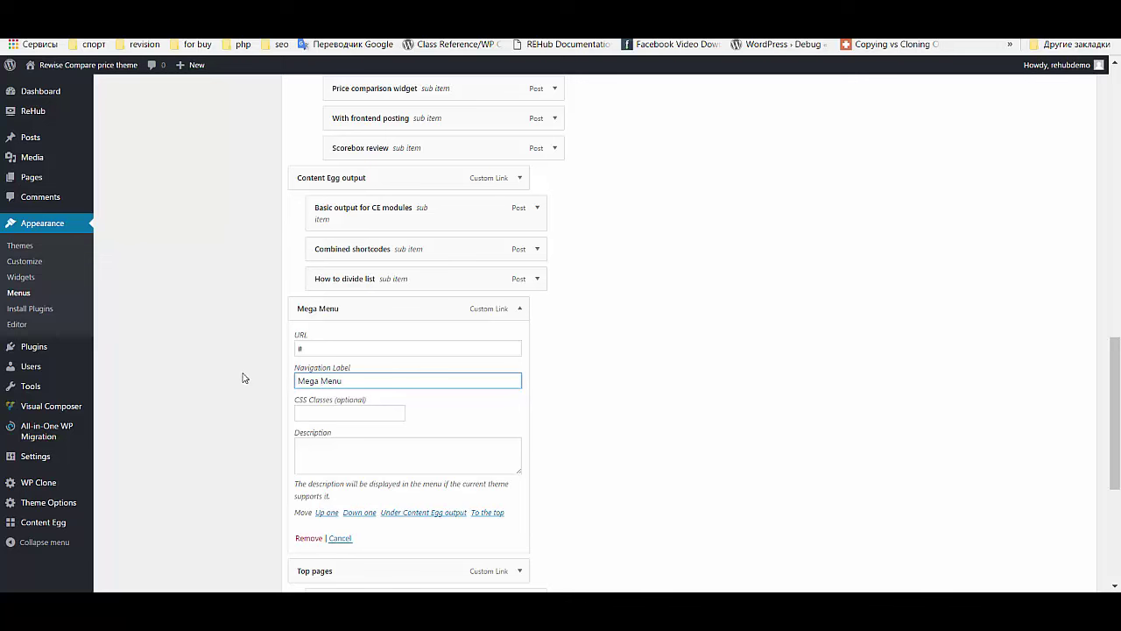
- Move the Mega menu container shortcode item directly beneath Mega Menu as its sub item
{"action": "scroll", "coordinate": [650, 338], "scroll_direction": "down", "scroll_amount": 3}
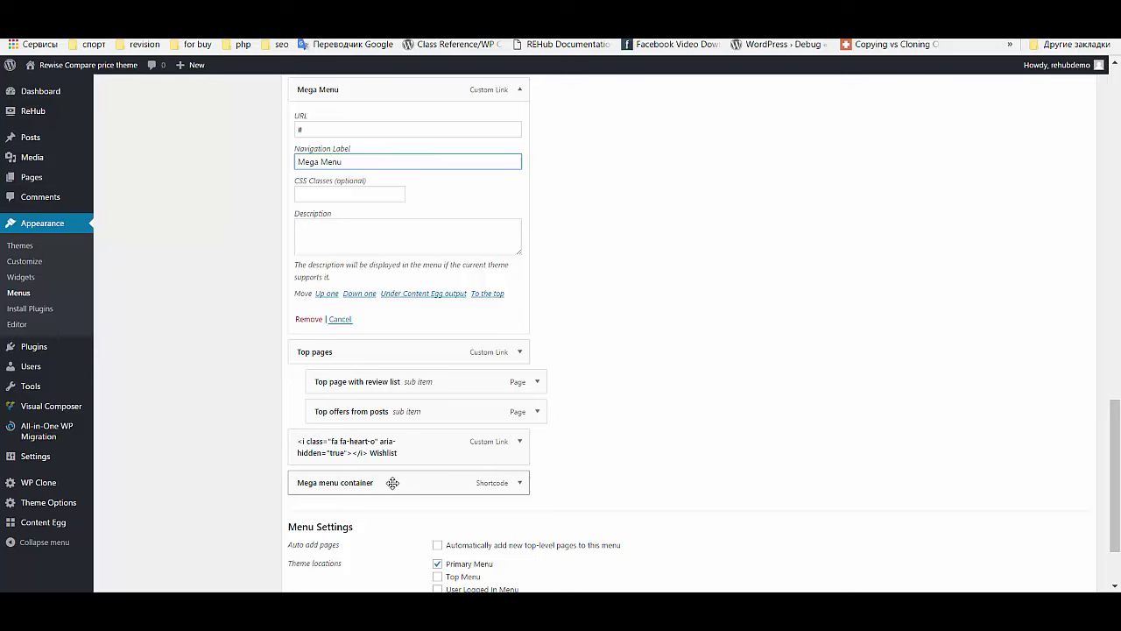
{"action": "left_click_drag", "start_coordinate": [392, 482], "coordinate": [447, 344]}
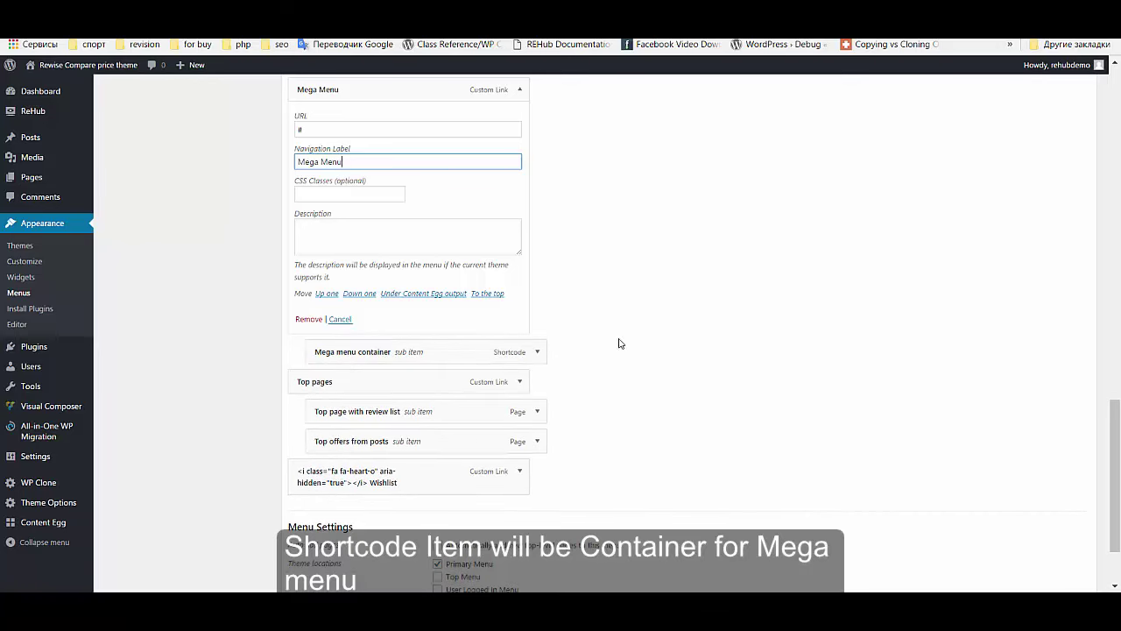
{"action": "scroll", "coordinate": [596, 334], "scroll_direction": "up", "scroll_amount": 1}
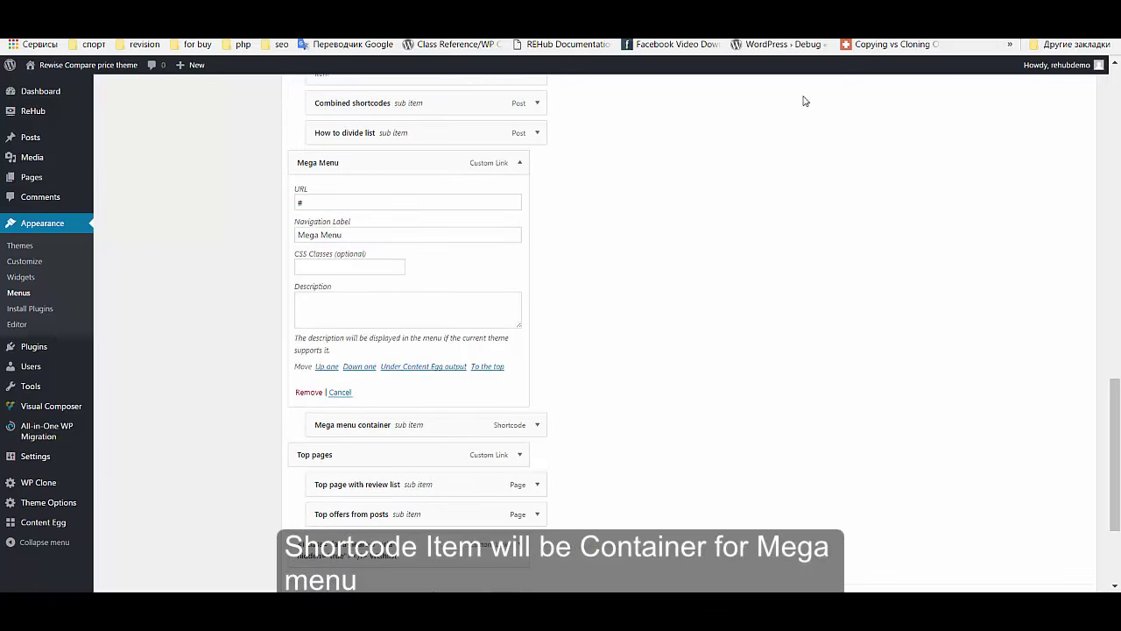
- Copy the class name rh-megamenu from the theme documentation and set it as the CSS class of the Mega Menu item
{"action": "key", "text": "ctrl+Tab"}
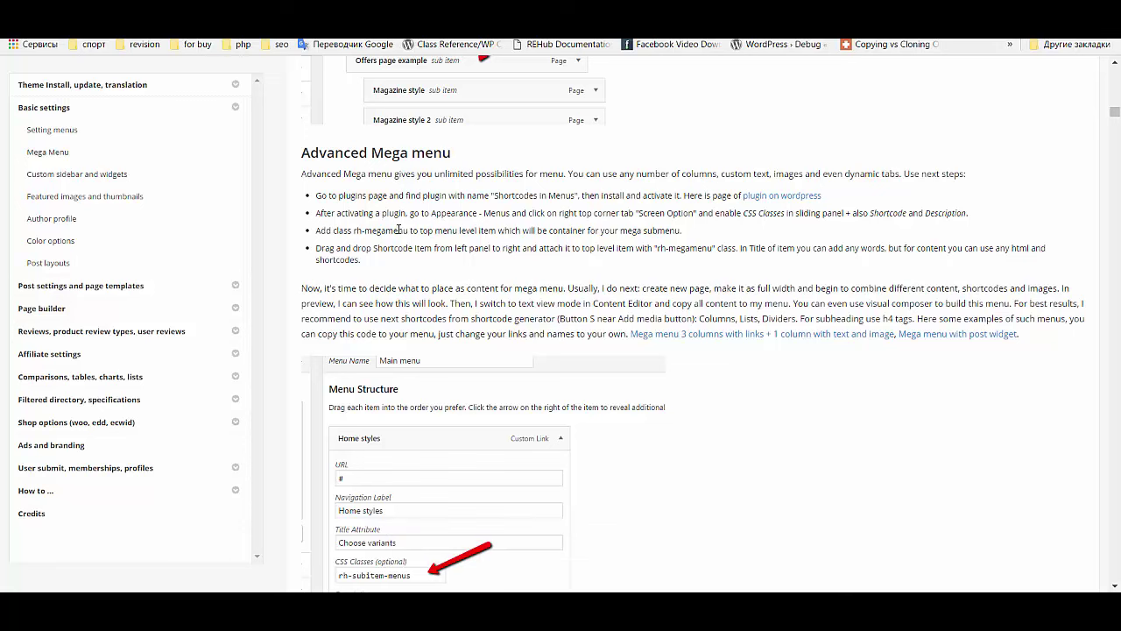
{"action": "left_click_drag", "start_coordinate": [405, 229], "coordinate": [372, 230]}
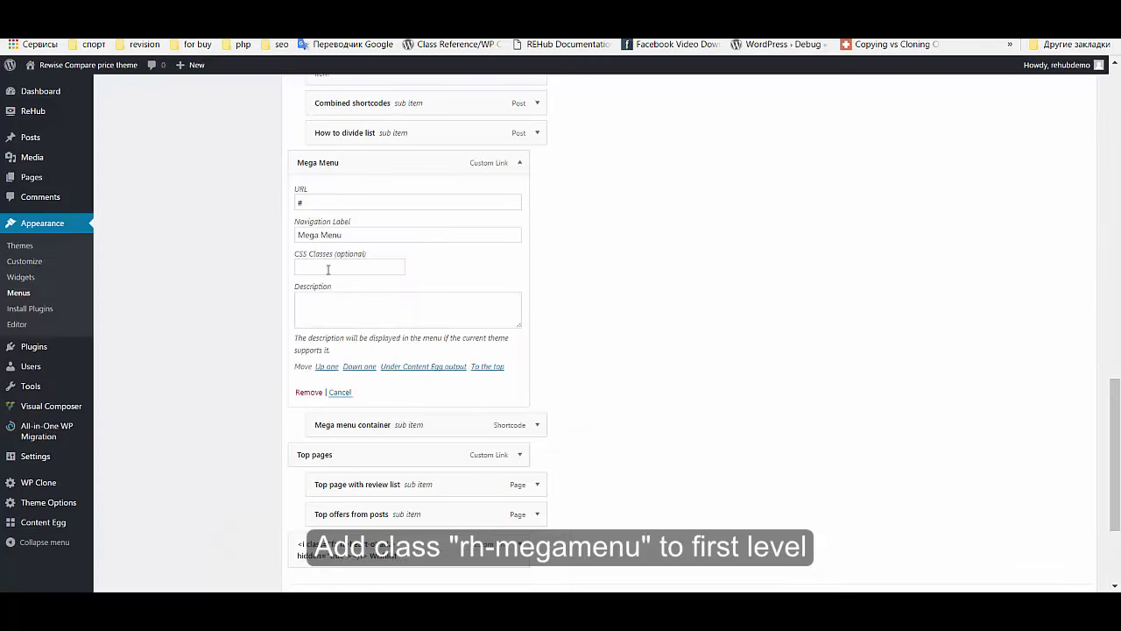
{"action": "left_click", "coordinate": [329, 270]}
{"action": "type", "text": "rh-megamenu"}
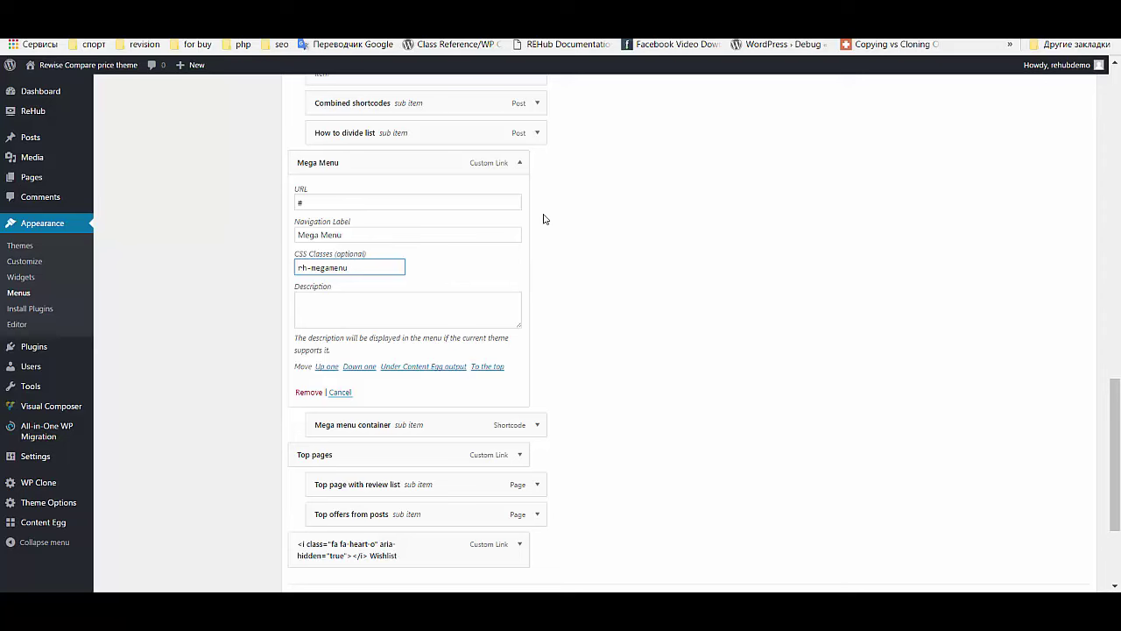
{"action": "left_click", "coordinate": [590, 231]}
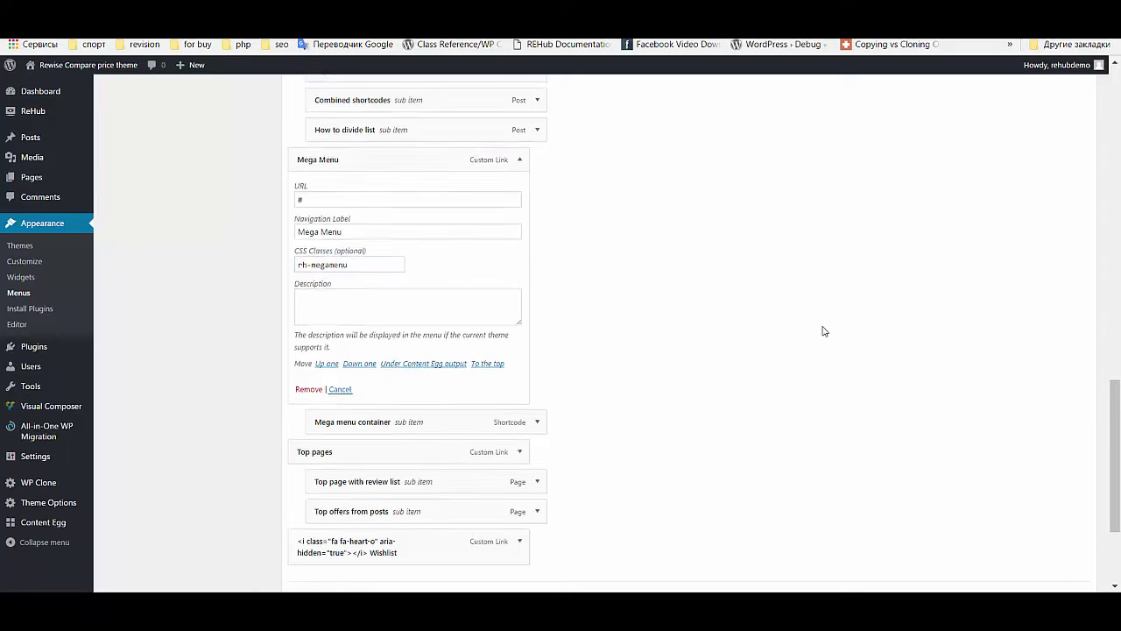
- Save the main menu and reload the live site's home page to check the navigation bar
{"action": "scroll", "coordinate": [876, 367], "scroll_direction": "down", "scroll_amount": 3}
{"action": "left_click", "coordinate": [1065, 529]}
{"action": "scroll", "coordinate": [841, 271], "scroll_direction": "up", "scroll_amount": 1}
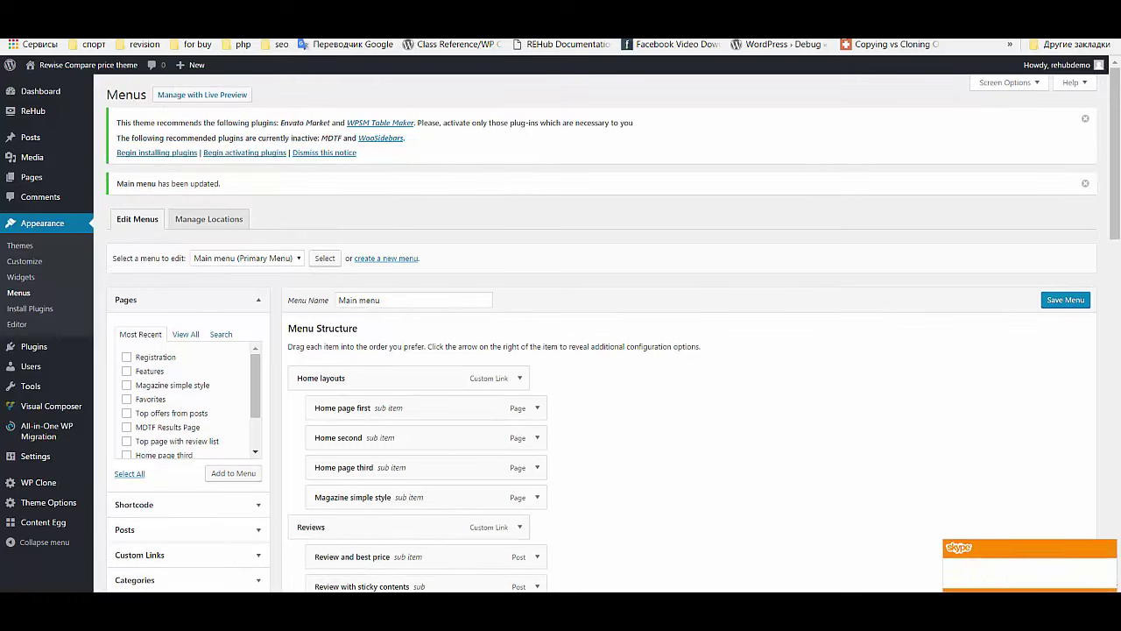
{"action": "key", "text": "ctrl+Tab"}
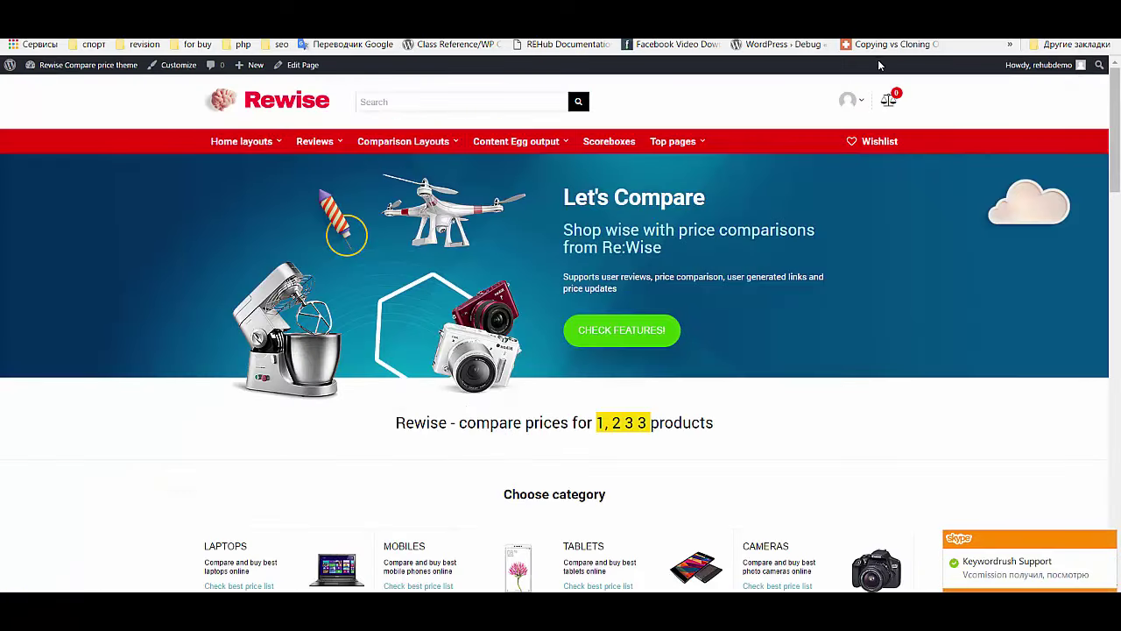
{"action": "key", "text": "F5"}
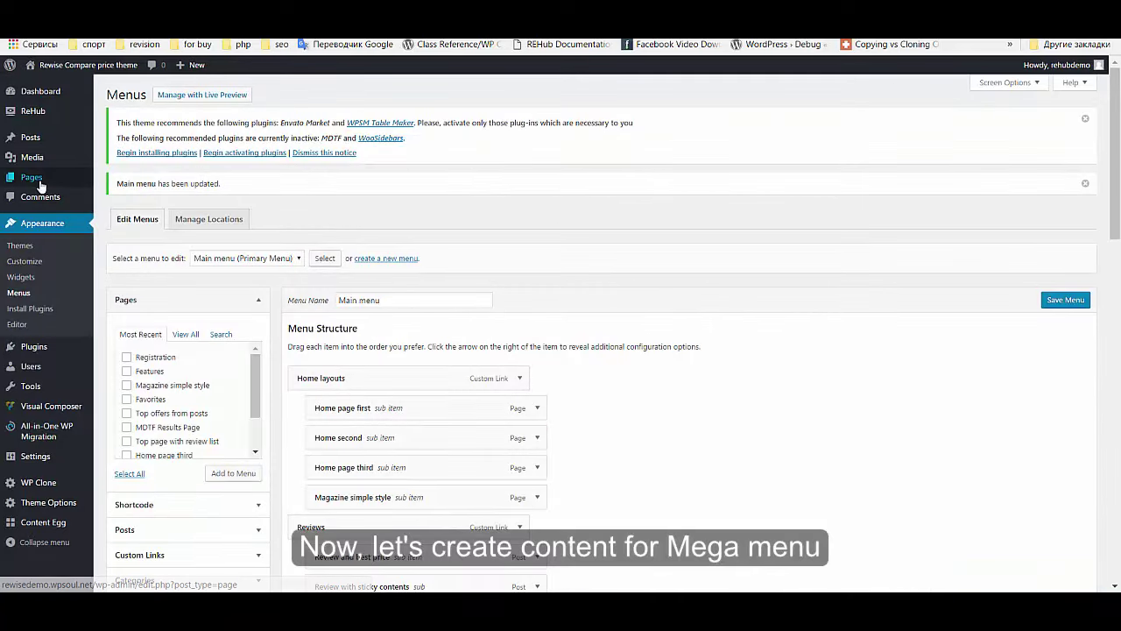
- Create a page in a new tab titled "We will create here mega menu container and test it" and save it as a draft
{"action": "mouse_move", "coordinate": [40, 185]}
{"action": "right_click", "coordinate": [114, 196]}
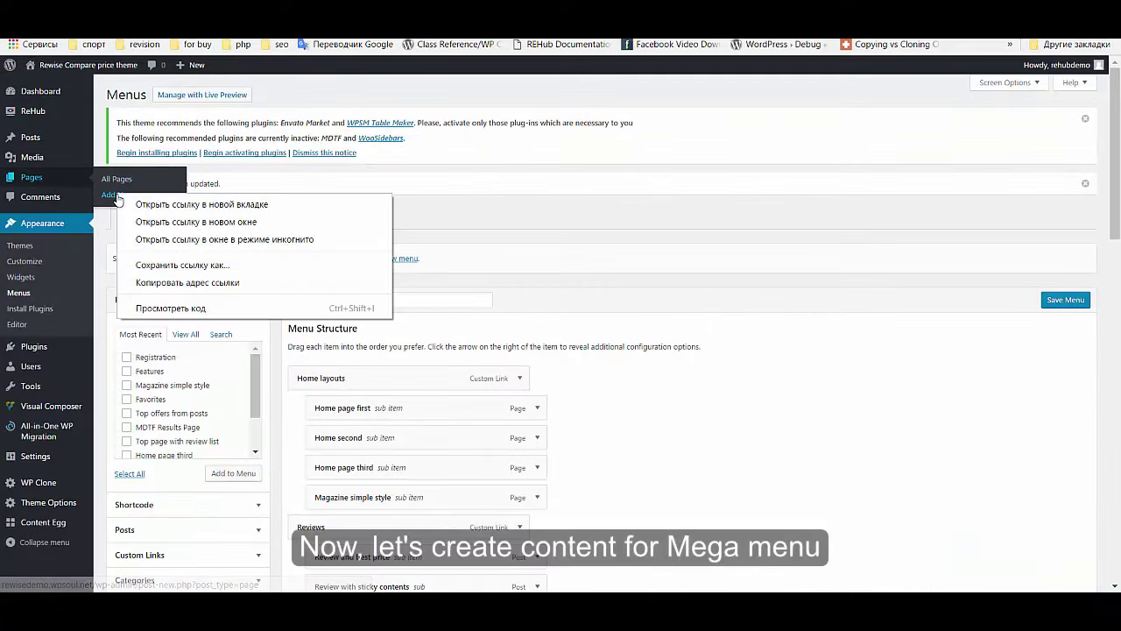
{"action": "left_click", "coordinate": [145, 204]}
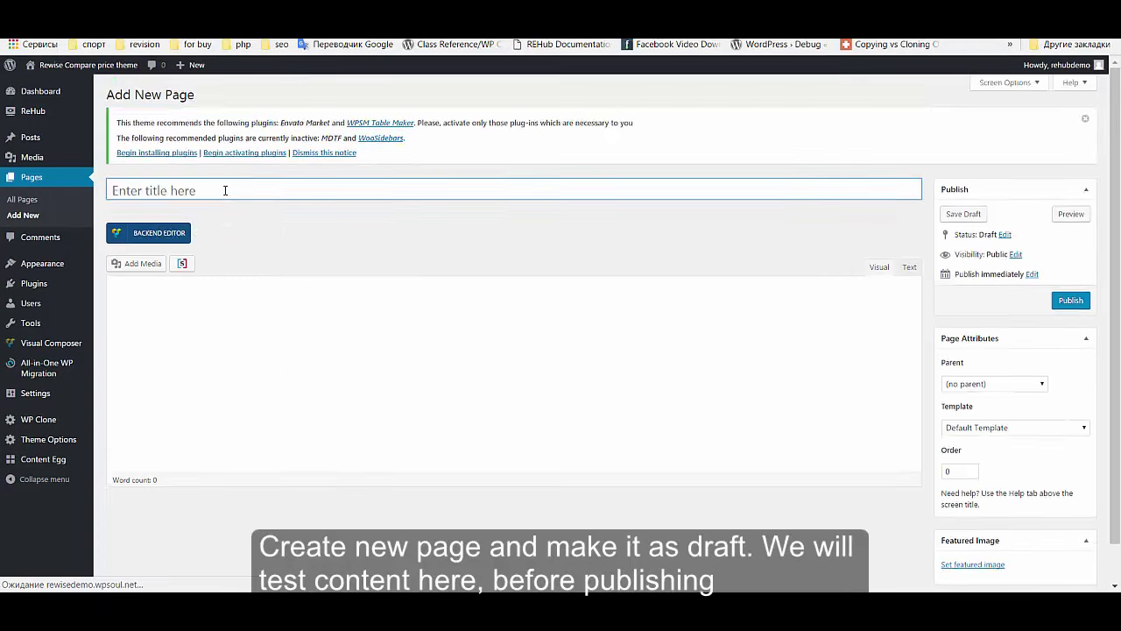
{"action": "left_click", "coordinate": [143, 151]}
{"action": "type", "text": "We"}
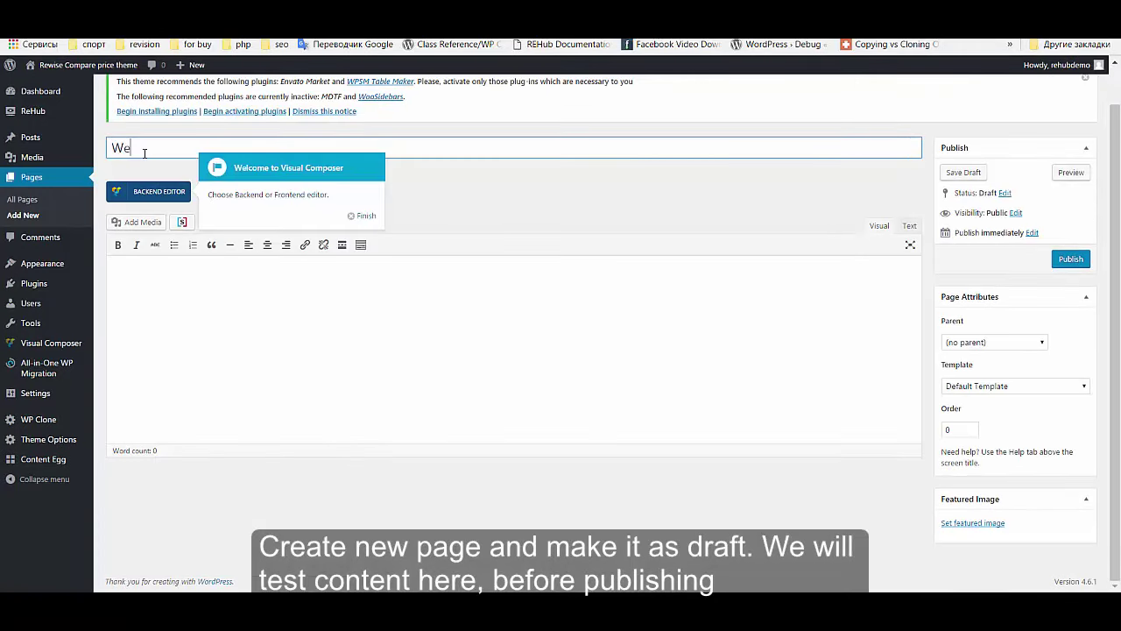
{"action": "type", "text": " will creat"}
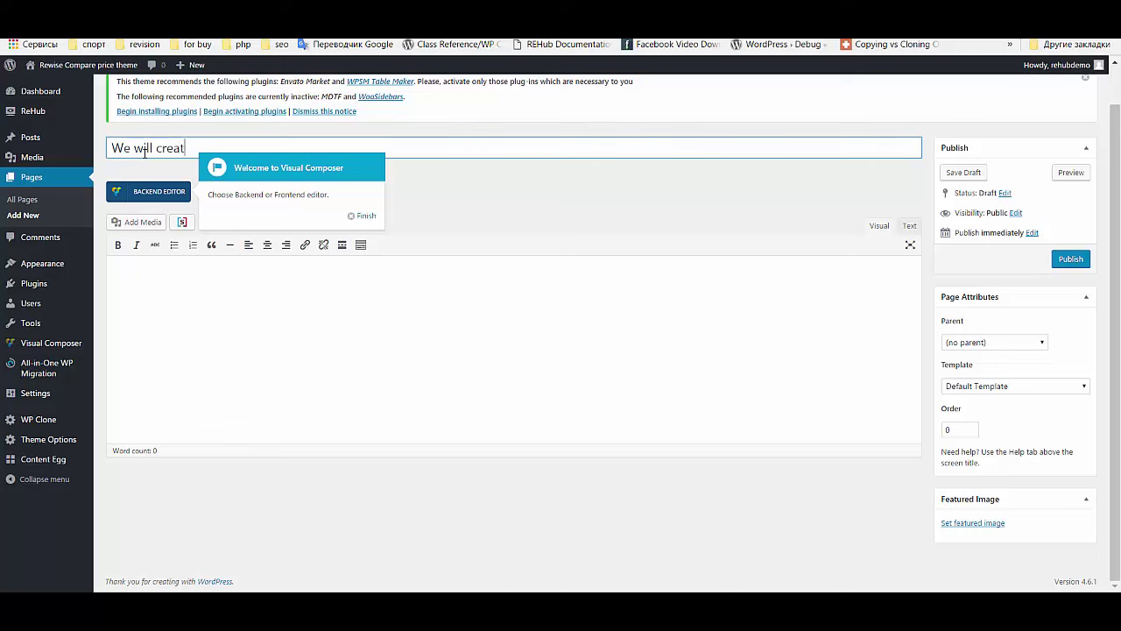
{"action": "type", "text": "e here"}
{"action": "left_click", "coordinate": [366, 208]}
{"action": "left_click", "coordinate": [311, 152]}
{"action": "type", "text": "meg"}
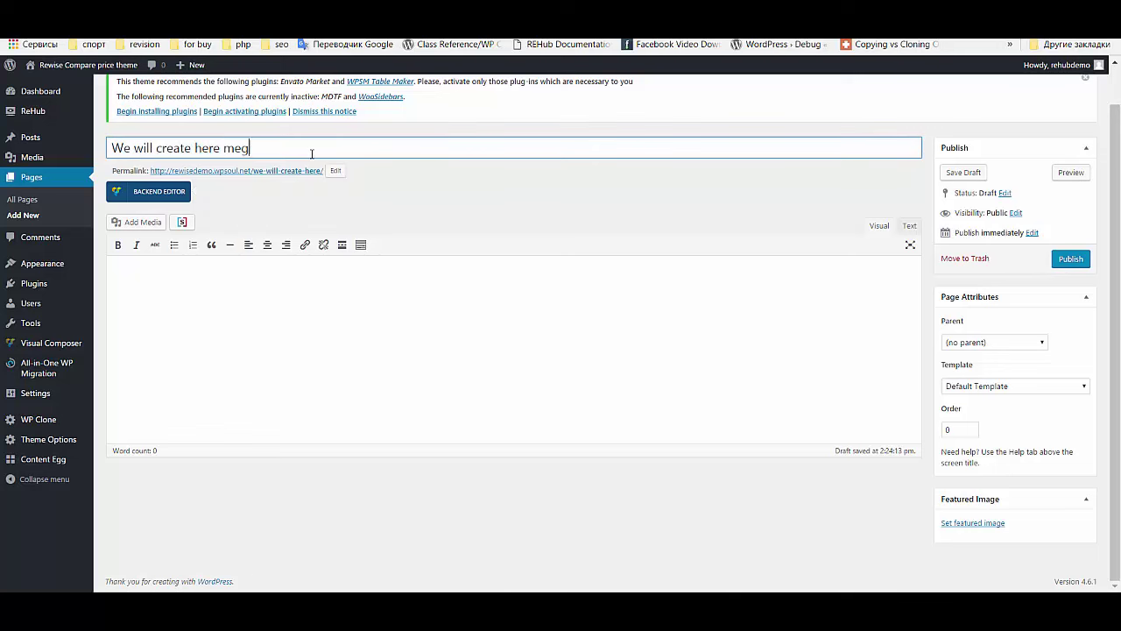
{"action": "type", "text": "a menu container and test it"}
{"action": "left_click", "coordinate": [963, 172]}
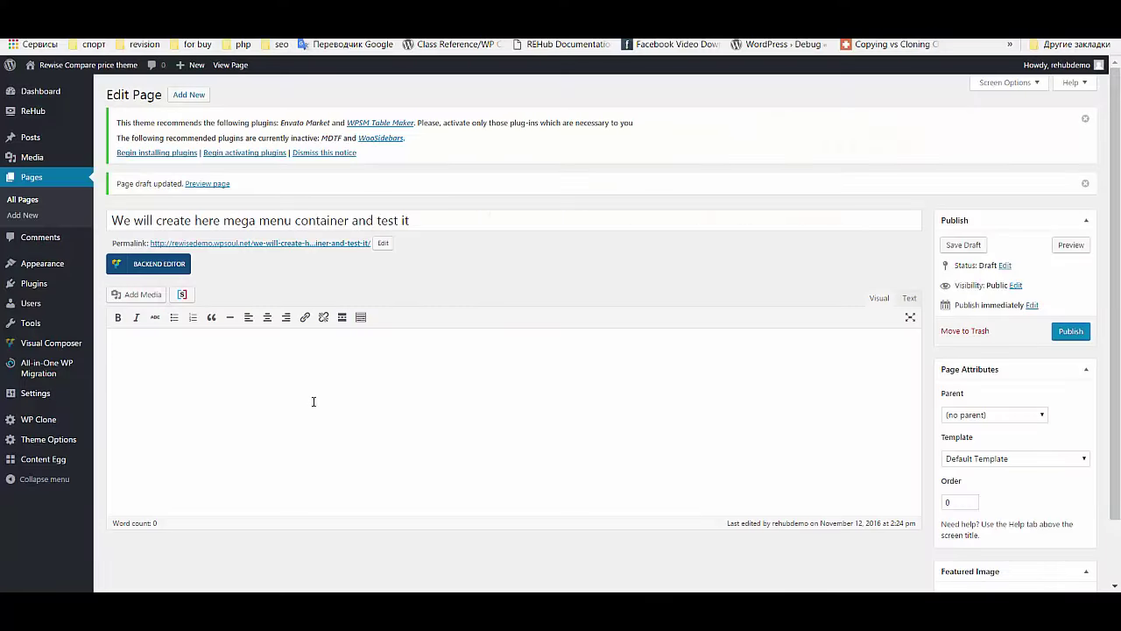
- Generate a Columns shortcode of type One fifth and insert it into the page content
{"action": "left_click", "coordinate": [182, 297]}
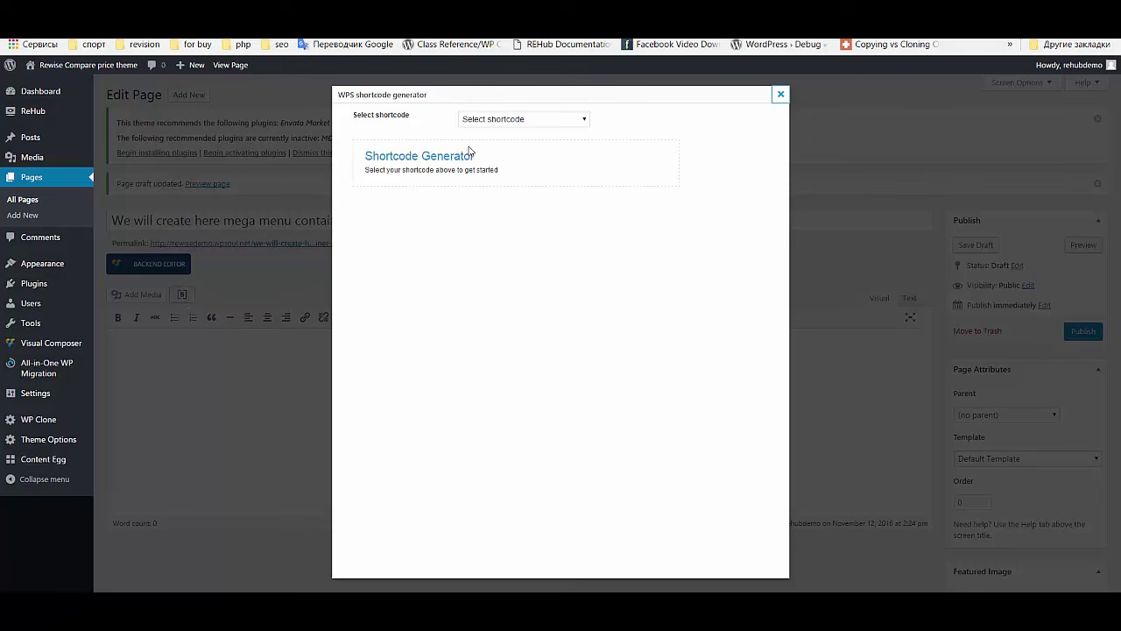
{"action": "left_click", "coordinate": [502, 123]}
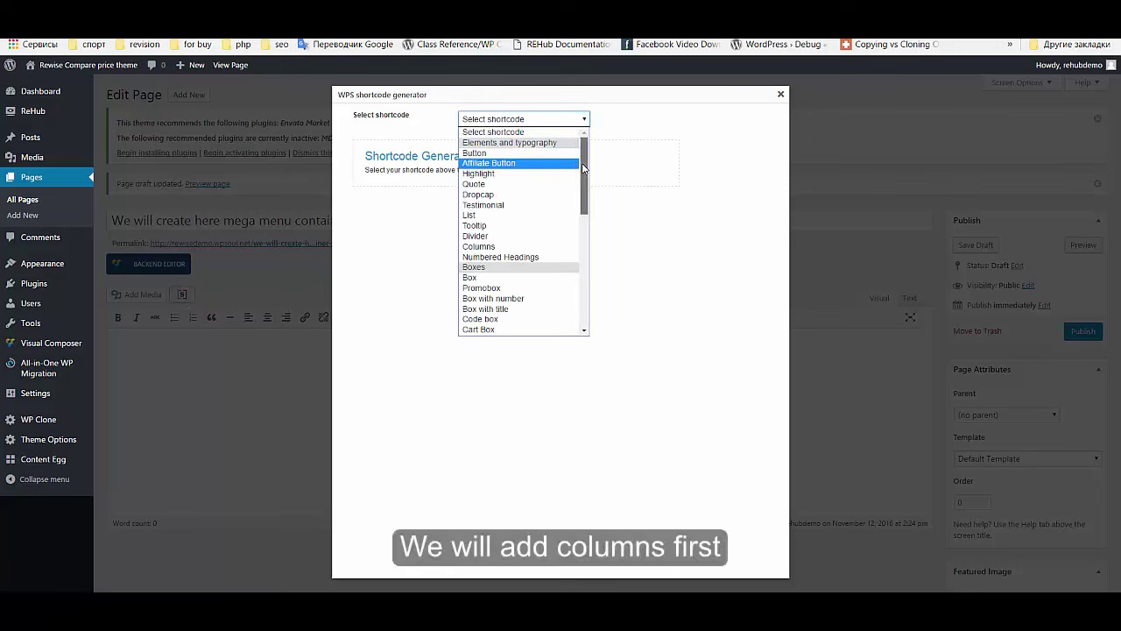
{"action": "mouse_move", "coordinate": [585, 168]}
{"action": "left_mouse_down"}
{"action": "mouse_move", "coordinate": [586, 177]}
{"action": "mouse_move", "coordinate": [585, 164]}
{"action": "left_mouse_up"}
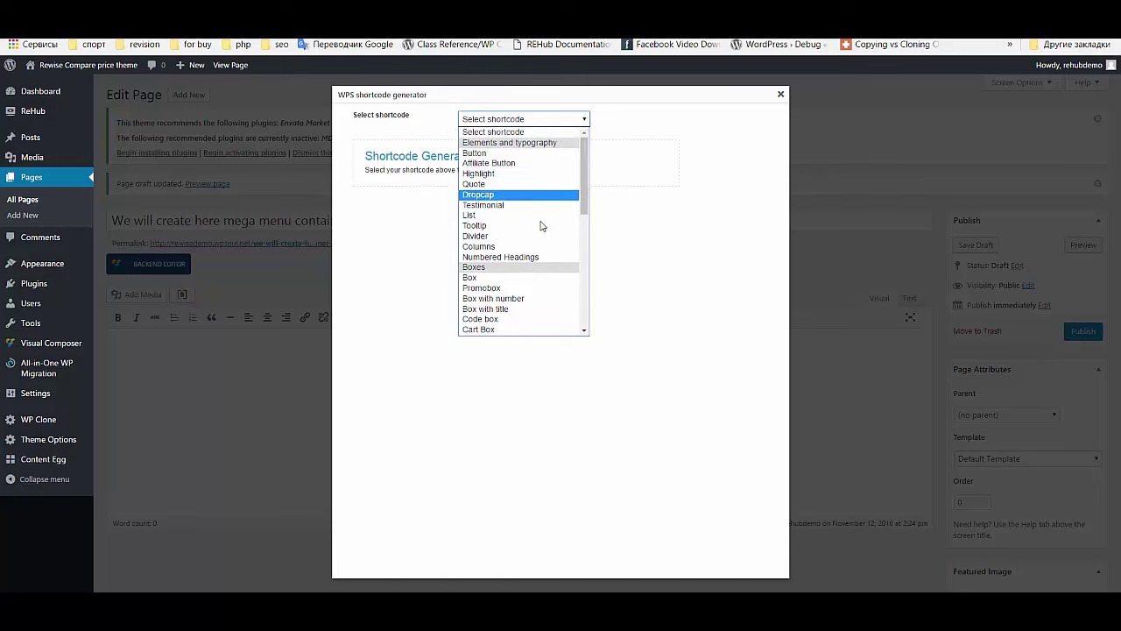
{"action": "left_click", "coordinate": [530, 247]}
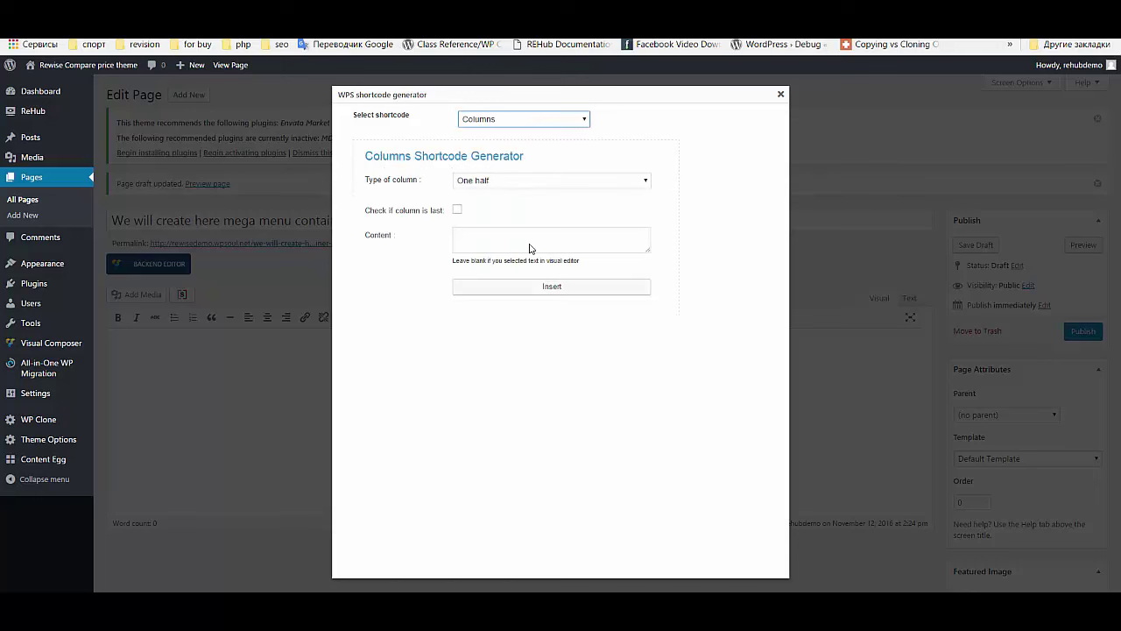
{"action": "left_click", "coordinate": [477, 181]}
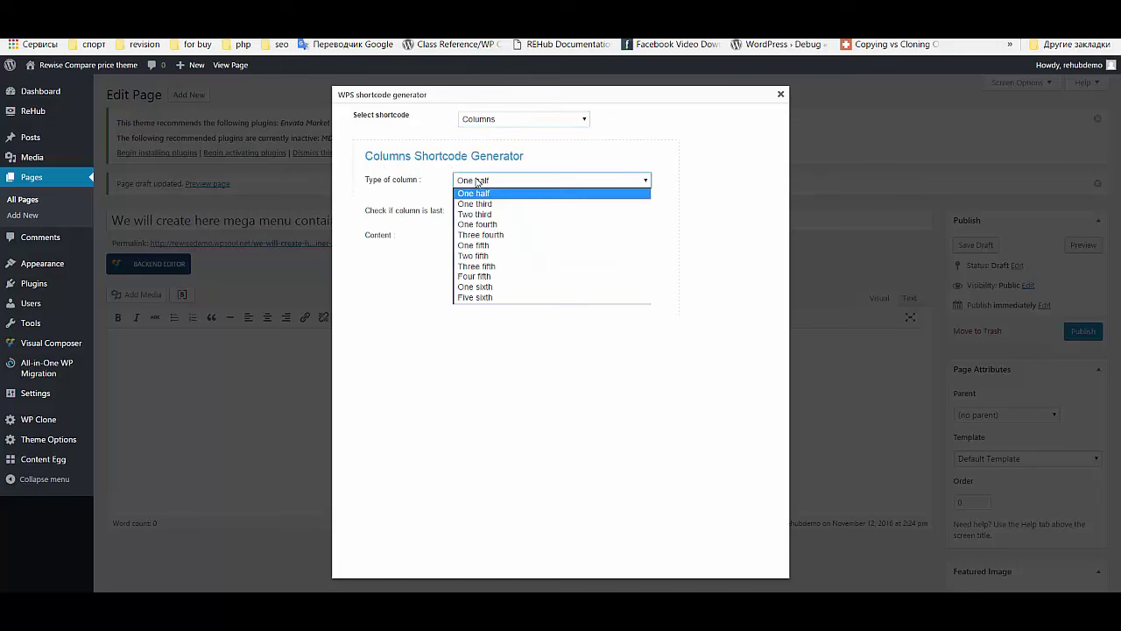
{"action": "left_click", "coordinate": [515, 246]}
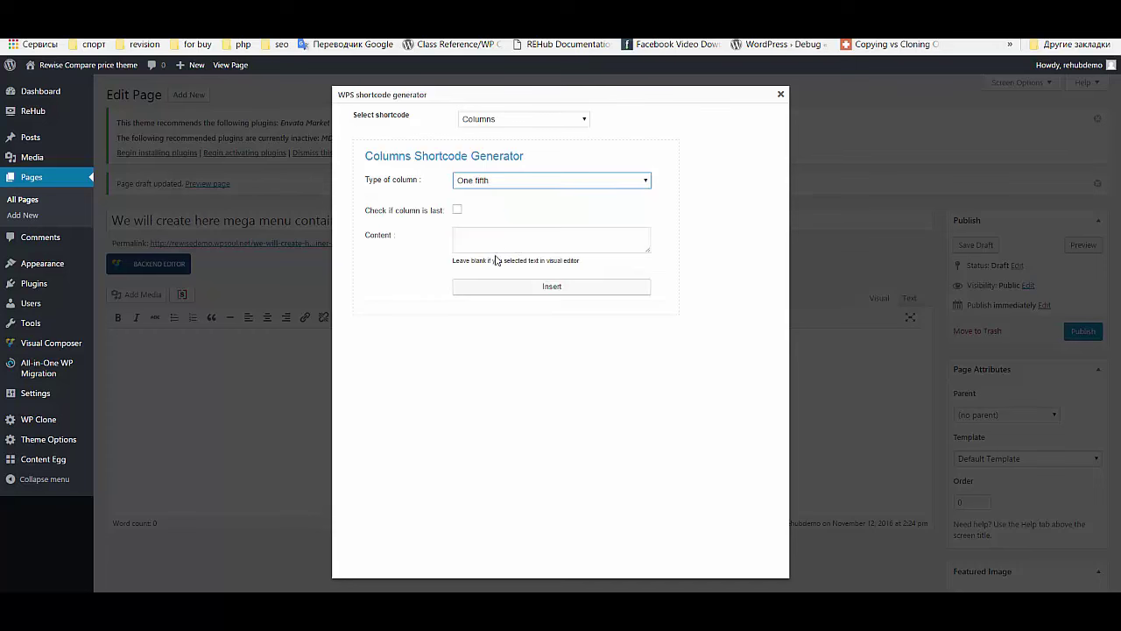
{"action": "left_click", "coordinate": [510, 289]}
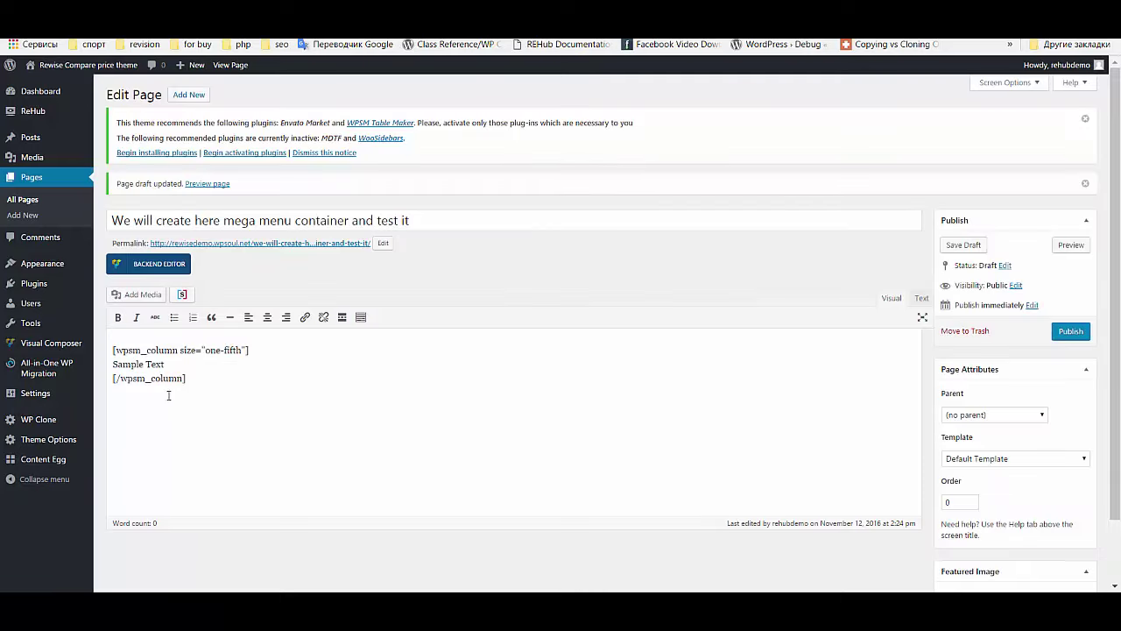
- Copy the one-fifth column shortcode block and paste it four times below to make five columns
{"action": "left_click_drag", "start_coordinate": [176, 377], "coordinate": [100, 349]}
{"action": "key", "text": "ctrl+c"}
{"action": "left_click", "coordinate": [206, 378]}
{"action": "key", "text": "ctrl+v"}
{"action": "key", "text": "ctrl+v"}
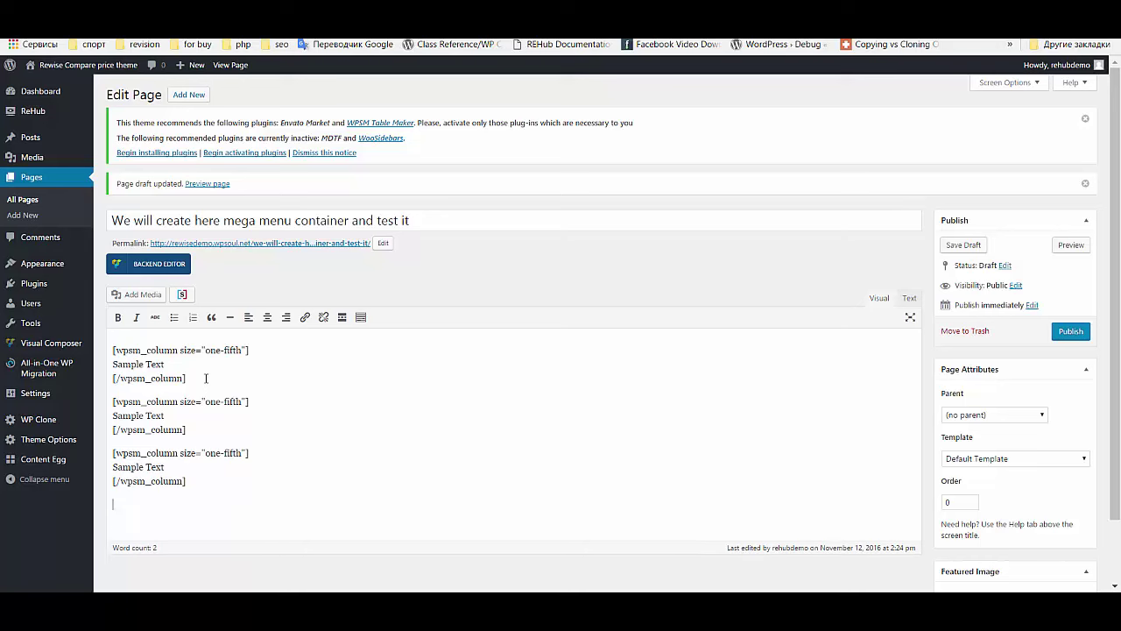
{"action": "key", "text": "ctrl+v"}
{"action": "key", "text": "ctrl+v"}
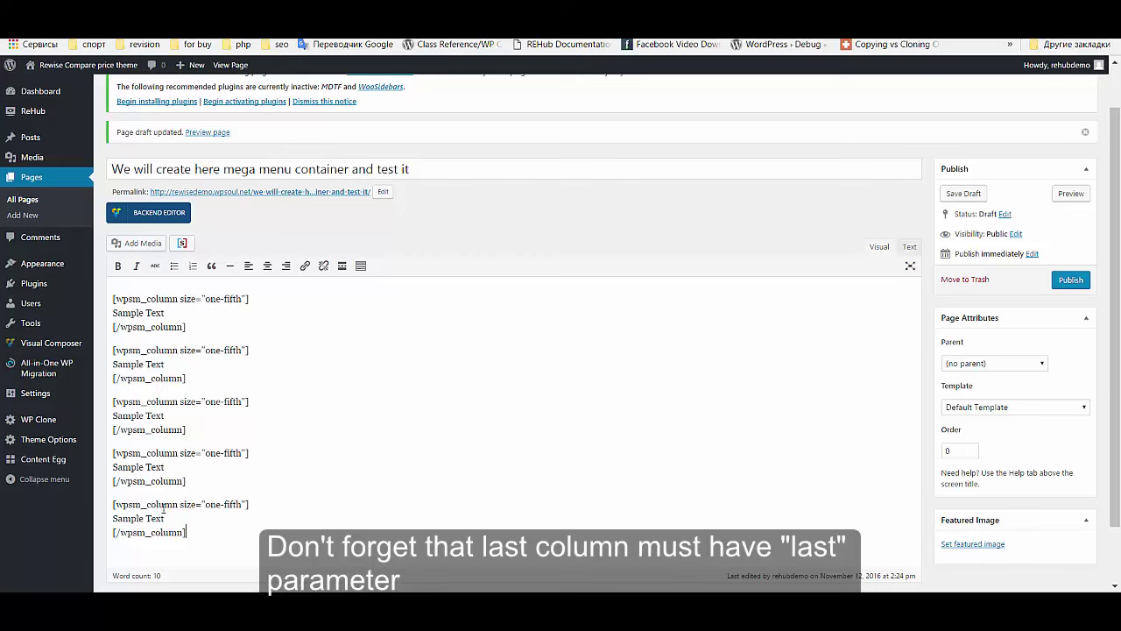
- Replace the fifth column shortcode with a newly generated One fifth column marked as the last column
{"action": "left_click_drag", "start_coordinate": [189, 533], "coordinate": [101, 505]}
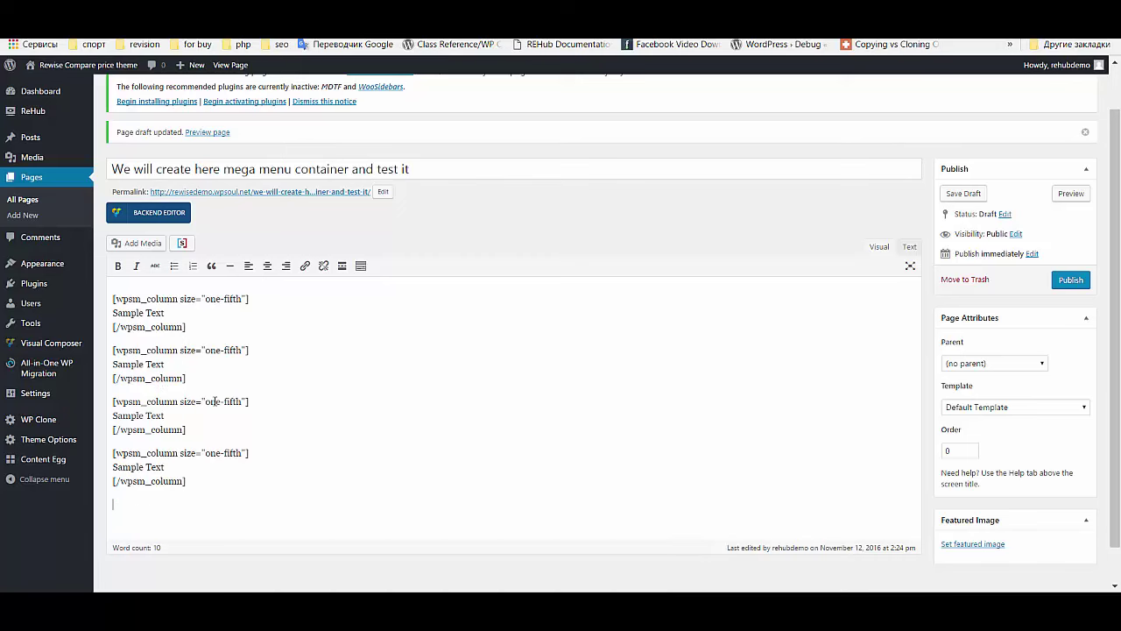
{"action": "left_click", "coordinate": [182, 243]}
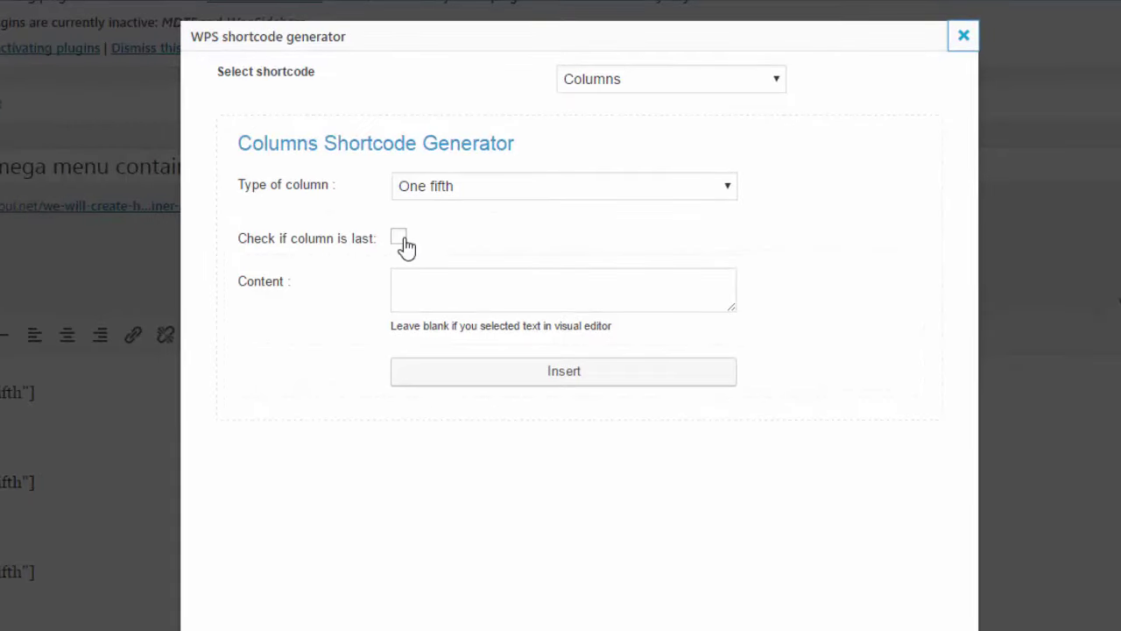
{"action": "left_click", "coordinate": [403, 237]}
{"action": "left_click", "coordinate": [526, 372]}
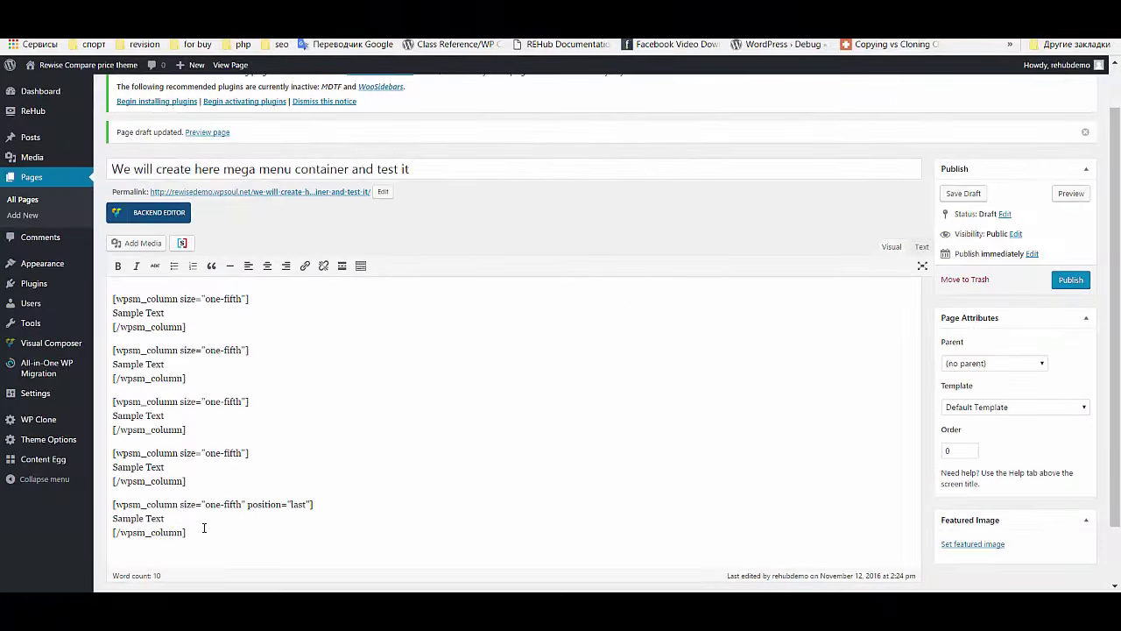
- Save the page draft and open its preview in a separate tab
{"action": "left_click", "coordinate": [964, 194]}
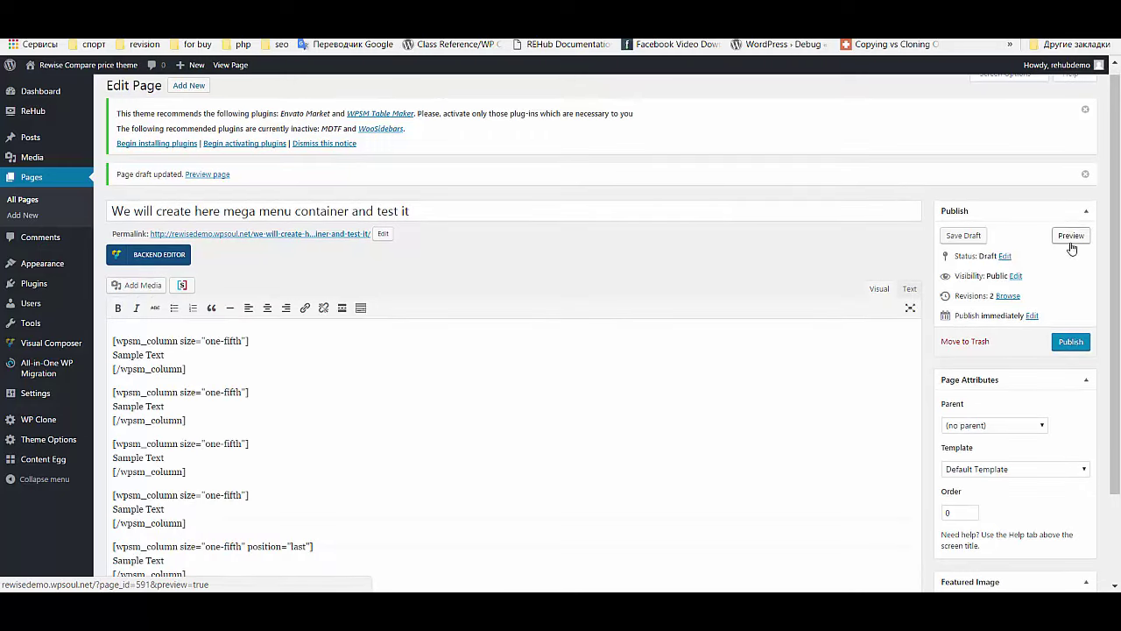
{"action": "right_click", "coordinate": [1070, 246]}
{"action": "key", "text": "Escape"}
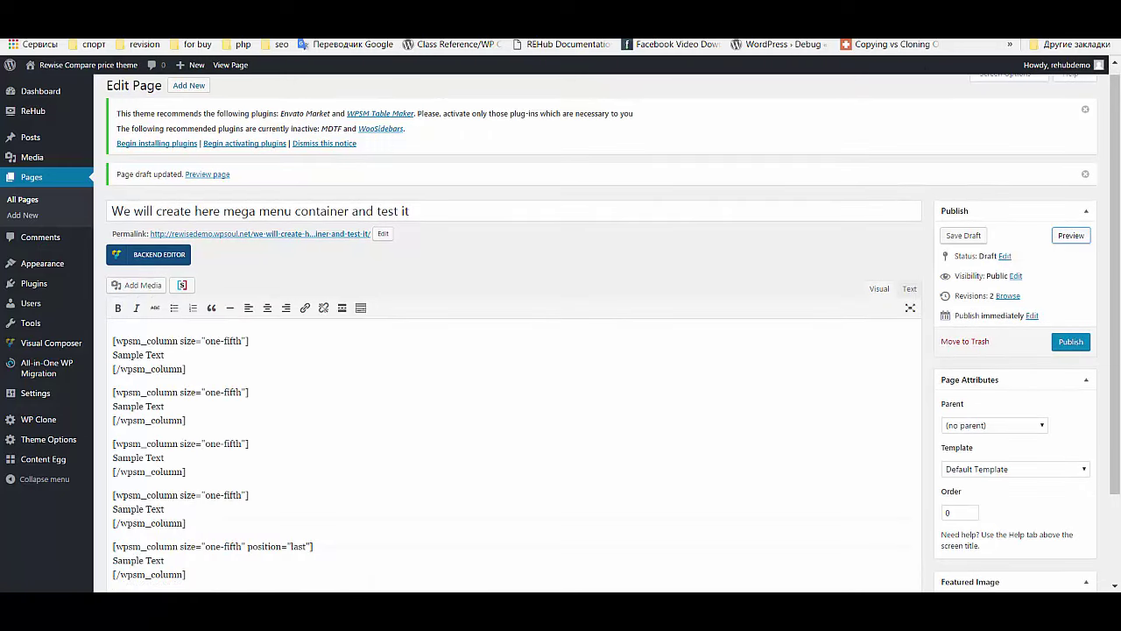
{"action": "key", "text": "Return"}
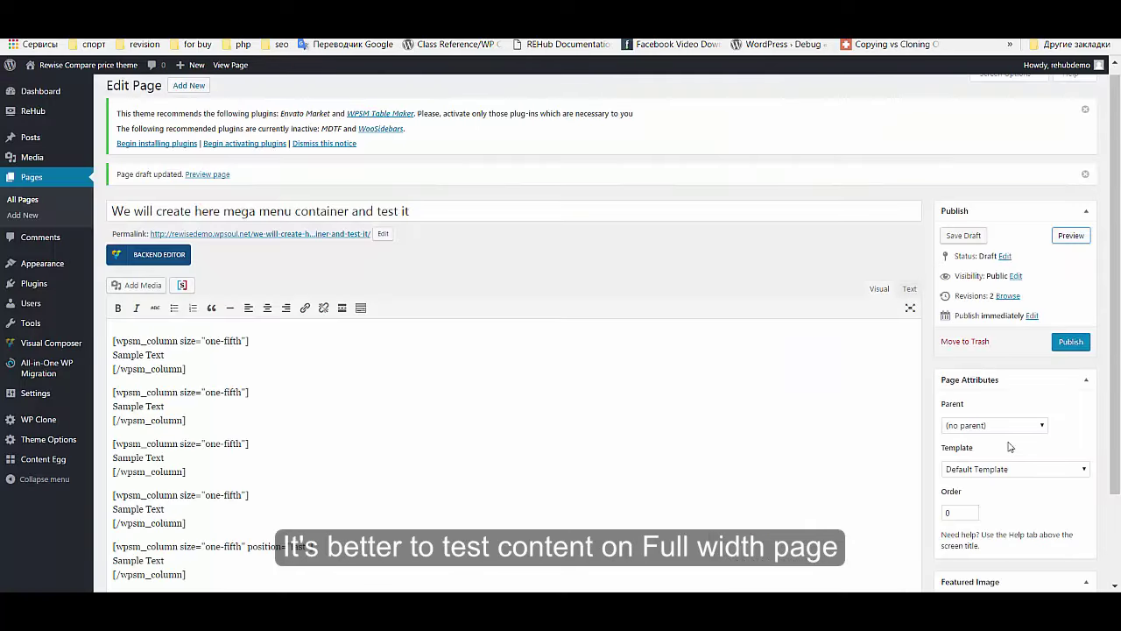
- Set the page template to Page for visual layout builder, save the draft and reload the preview
{"action": "left_click", "coordinate": [1011, 468]}
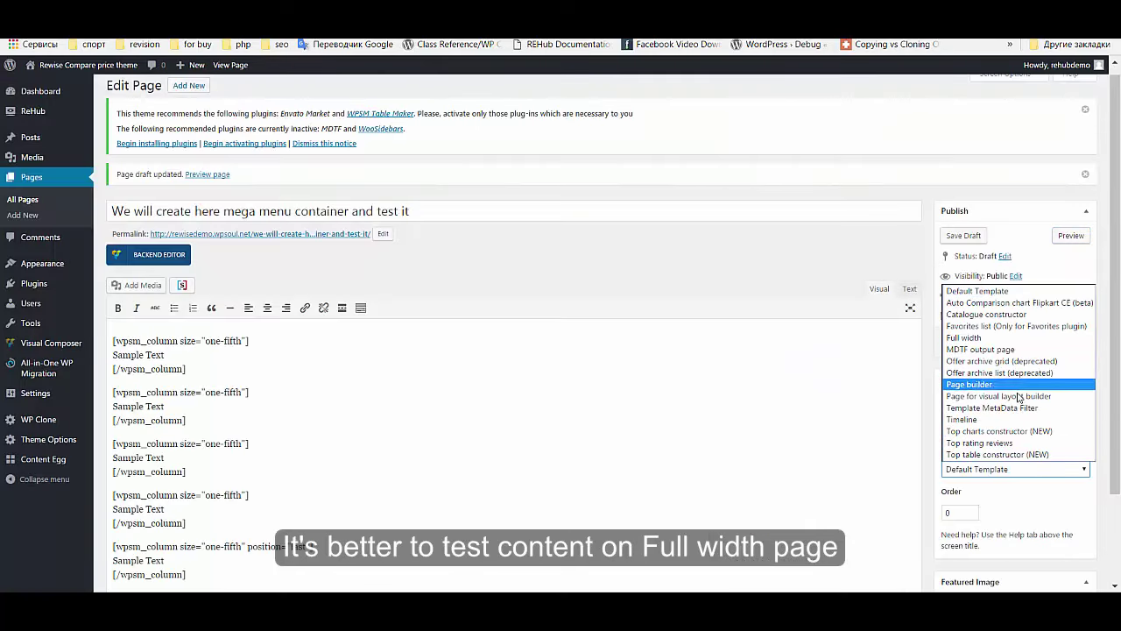
{"action": "left_click", "coordinate": [1021, 396]}
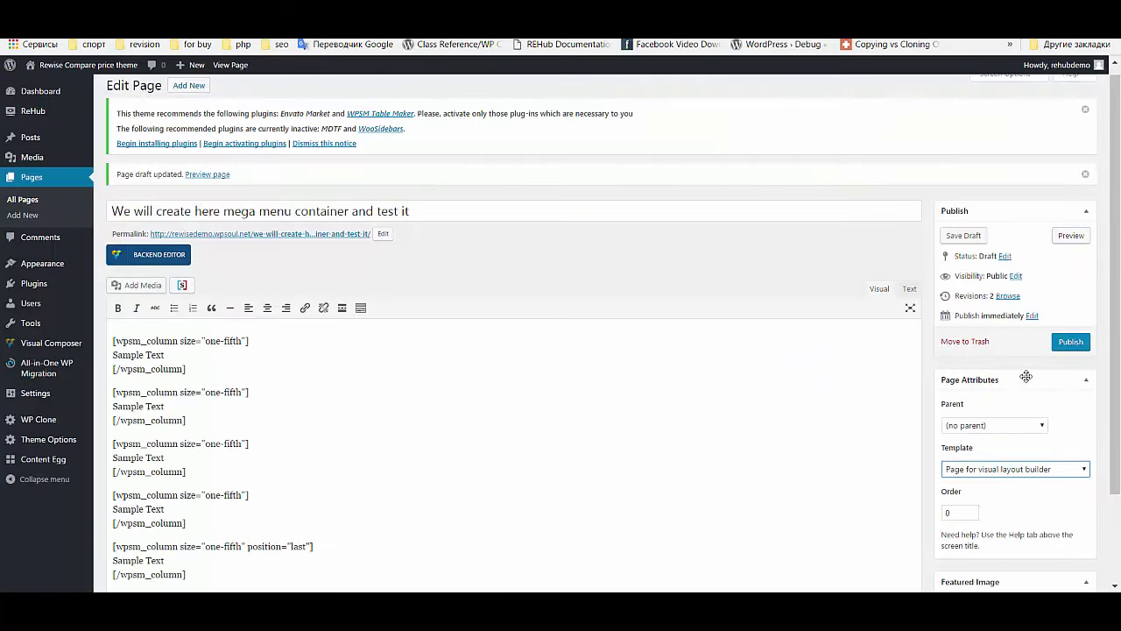
{"action": "left_click", "coordinate": [963, 236]}
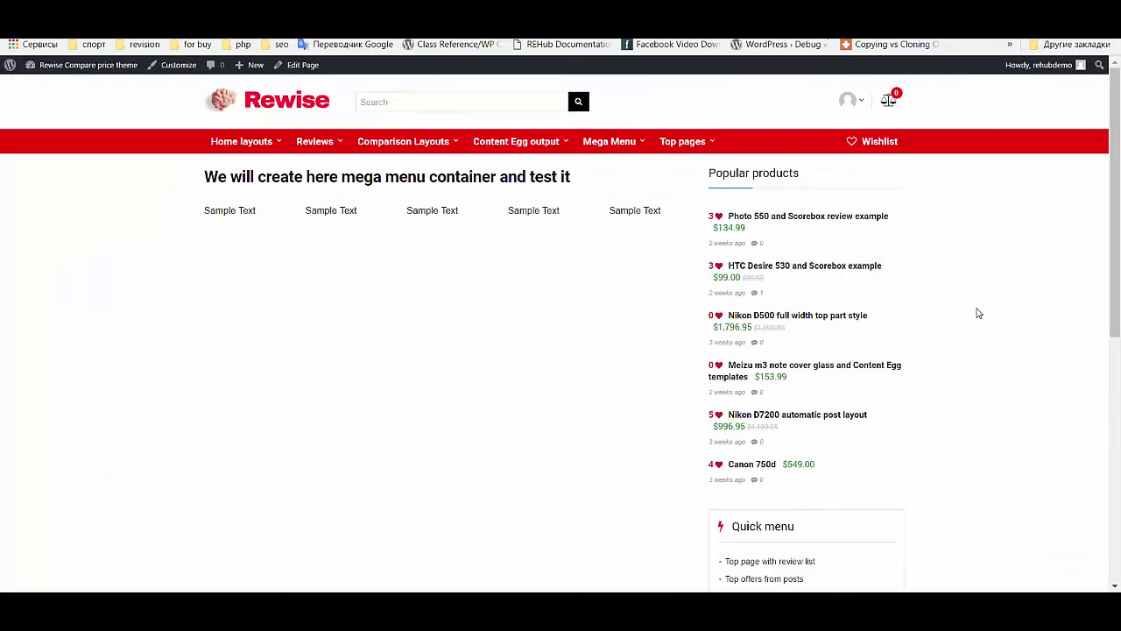
{"action": "key", "text": "F5"}
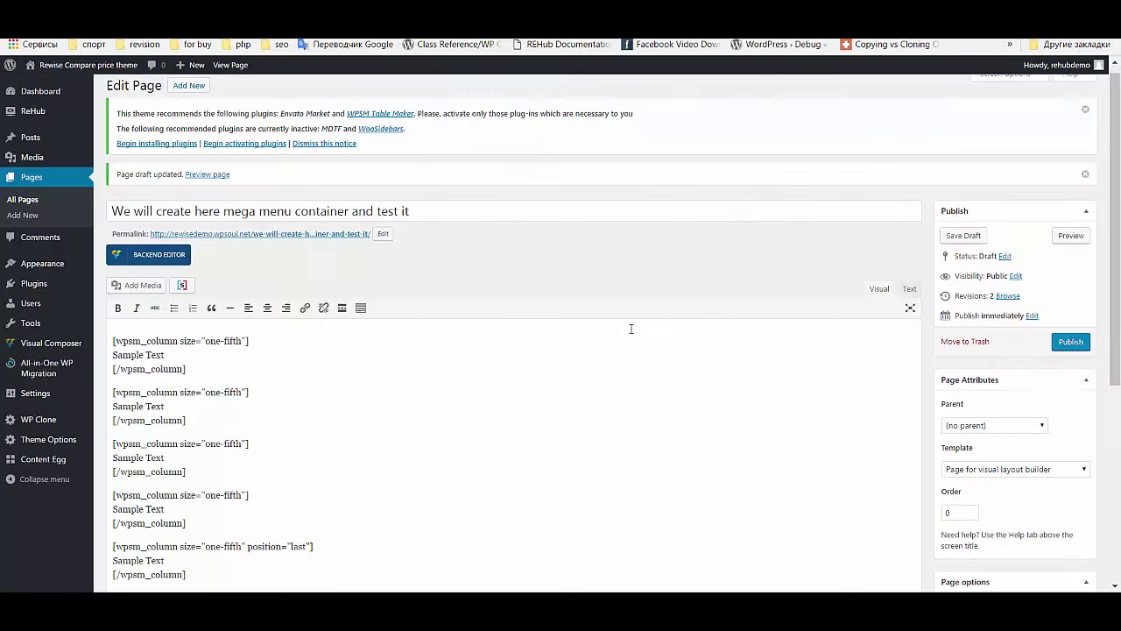
- Put the first column's Sample Text on its own line between the shortcode tags and format it as Heading 4
{"action": "scroll", "coordinate": [237, 208], "scroll_direction": "down", "scroll_amount": 3}
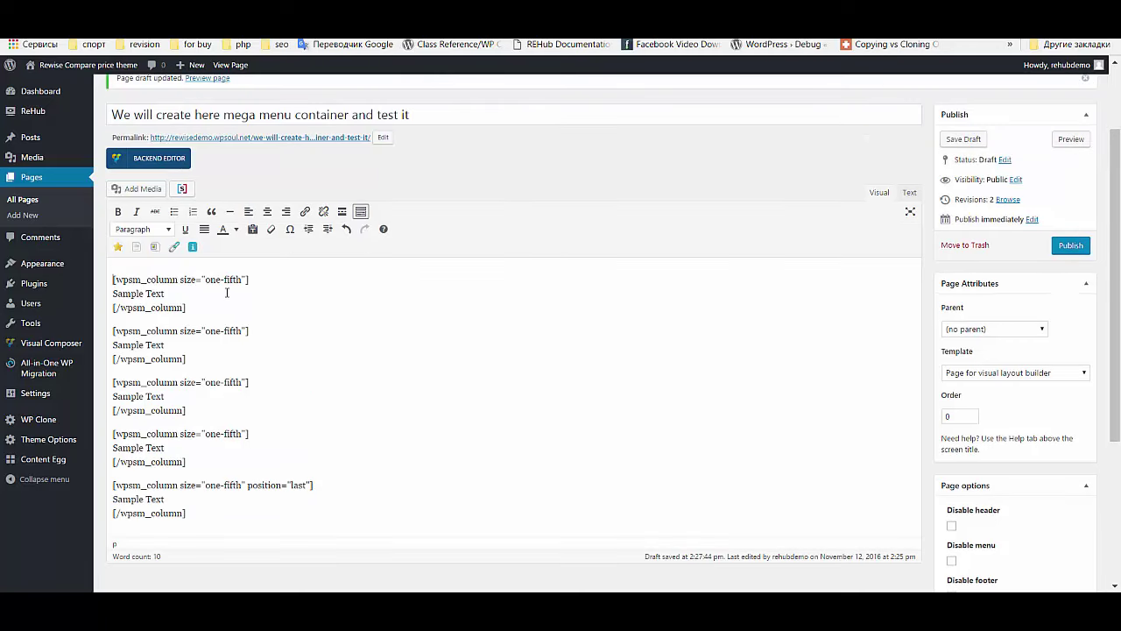
{"action": "left_click", "coordinate": [270, 290]}
{"action": "key", "text": "Return"}
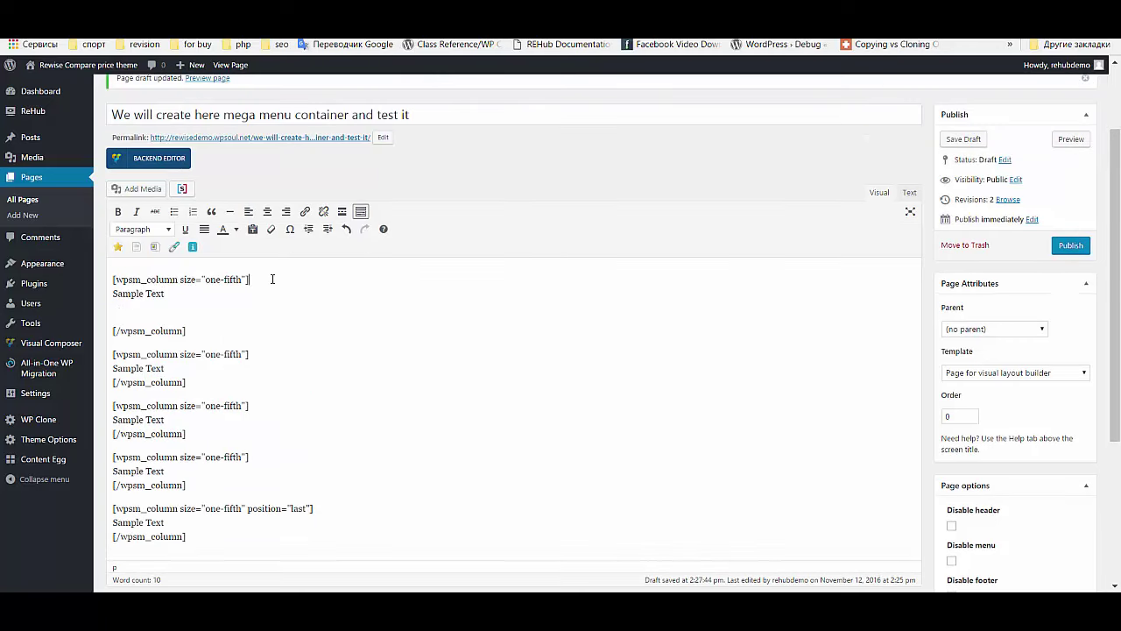
{"action": "left_click", "coordinate": [271, 279]}
{"action": "key", "text": "Return"}
{"action": "left_click_drag", "start_coordinate": [183, 293], "coordinate": [111, 294]}
{"action": "left_click", "coordinate": [118, 276]}
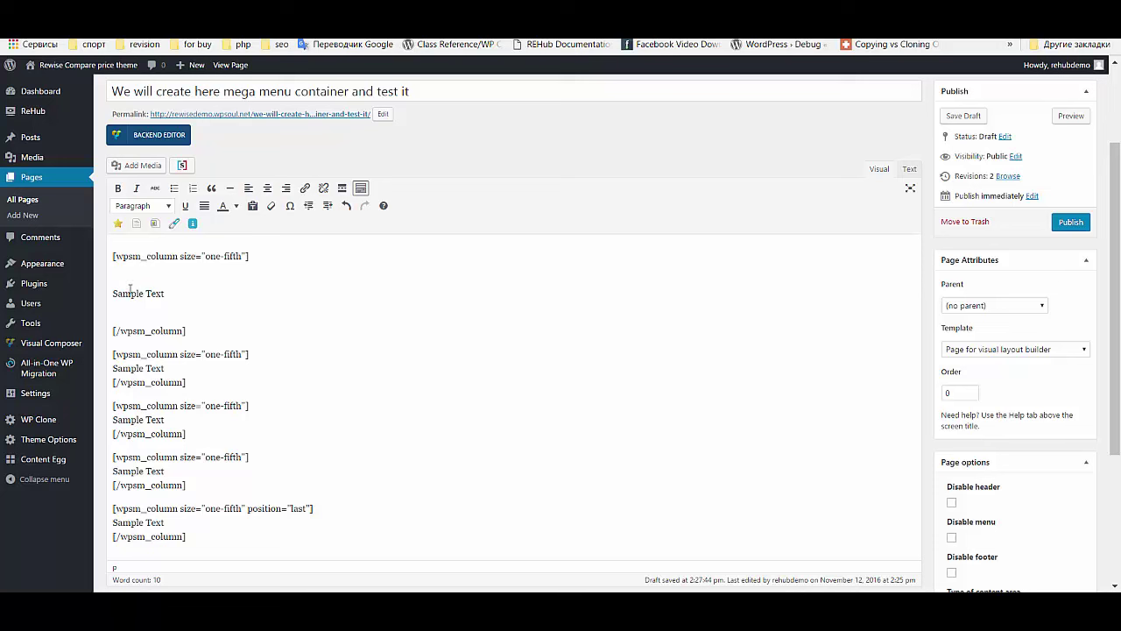
{"action": "key", "text": "Delete"}
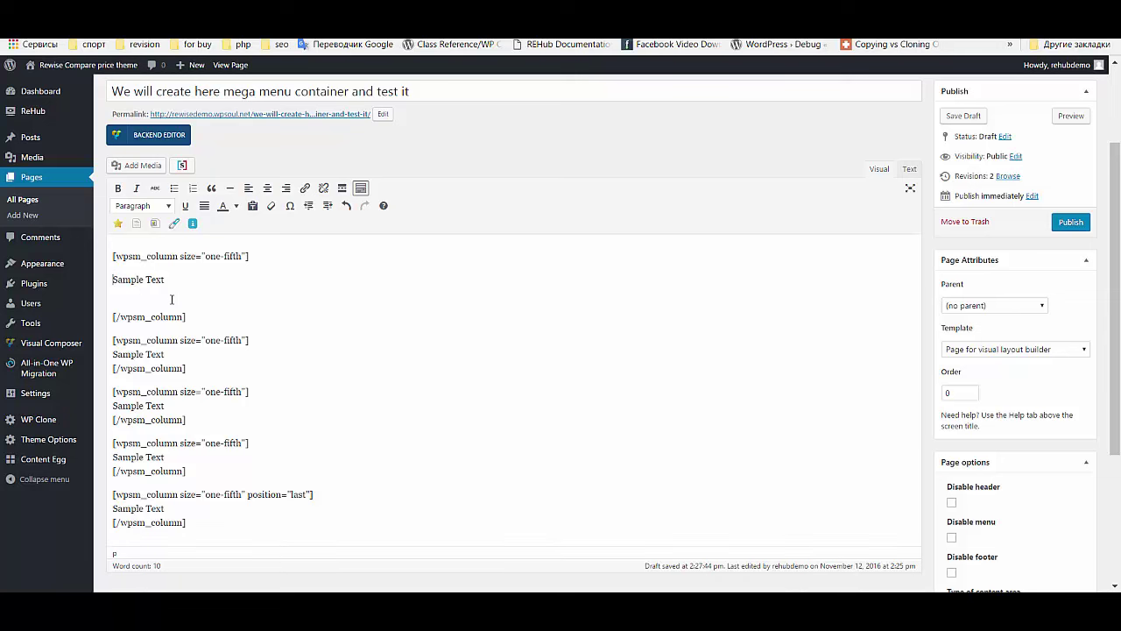
{"action": "left_click_drag", "start_coordinate": [180, 283], "coordinate": [110, 282]}
{"action": "left_click", "coordinate": [142, 205]}
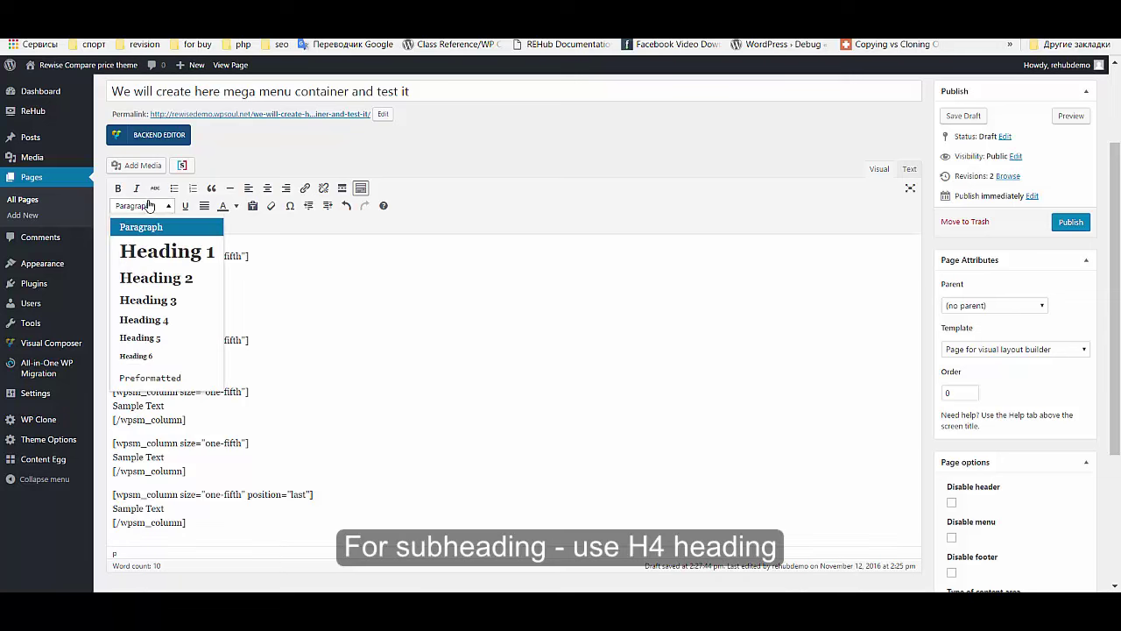
{"action": "left_click", "coordinate": [143, 320]}
{"action": "left_click", "coordinate": [202, 293]}
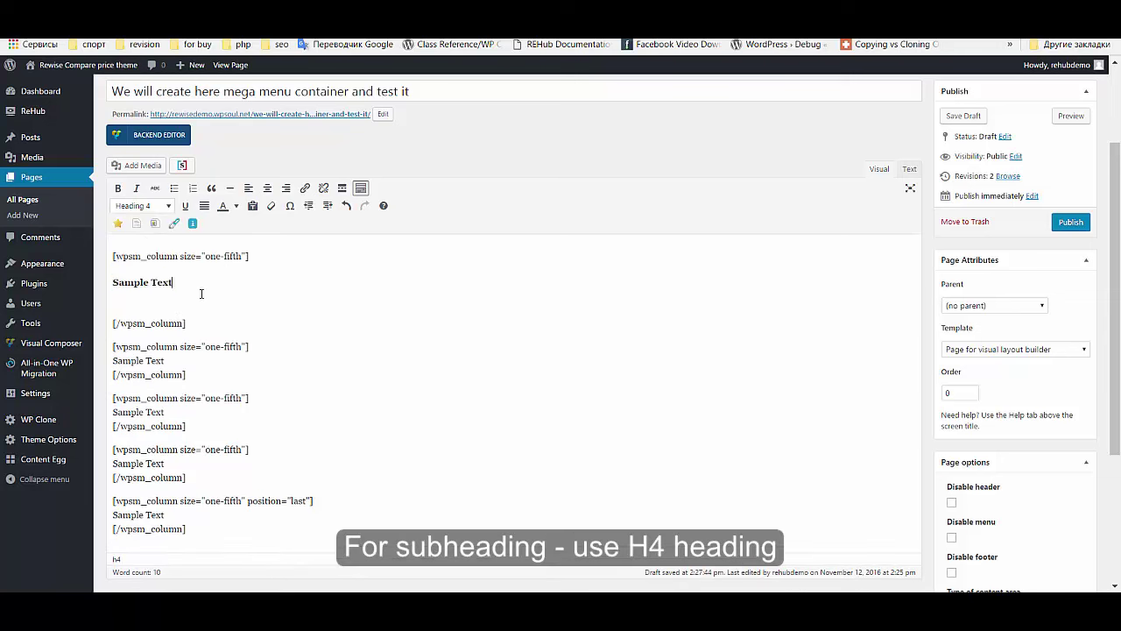
- Insert an Arrow-type List shortcode below the first column's heading with pretty hover, dark links and small gap between items enabled
{"action": "key", "text": "Return"}
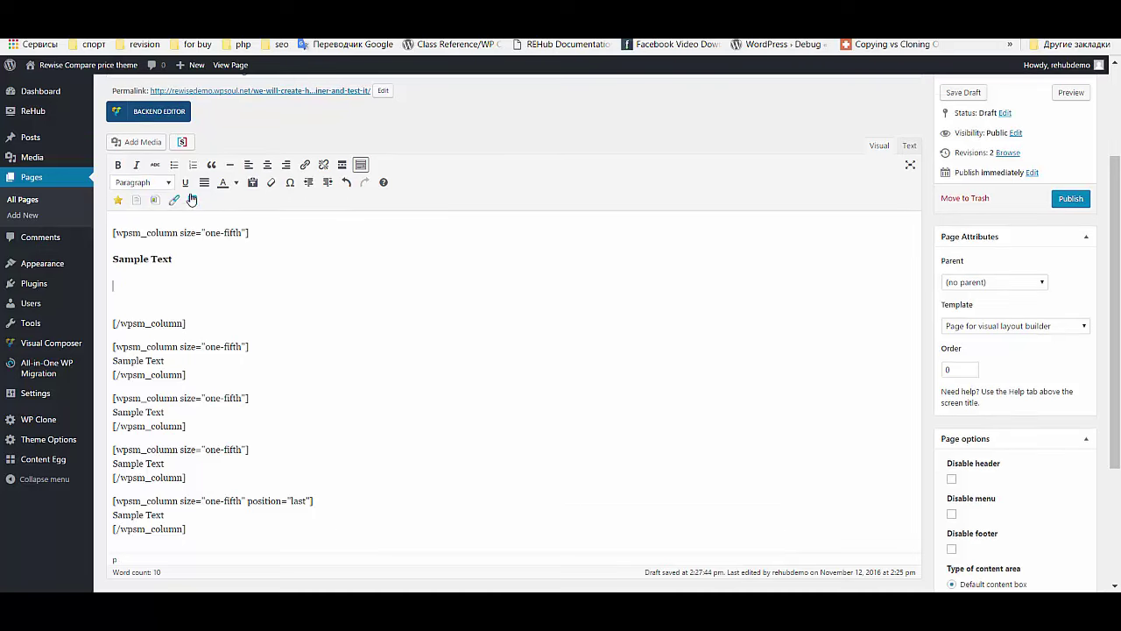
{"action": "left_click", "coordinate": [182, 143]}
{"action": "left_click", "coordinate": [482, 123]}
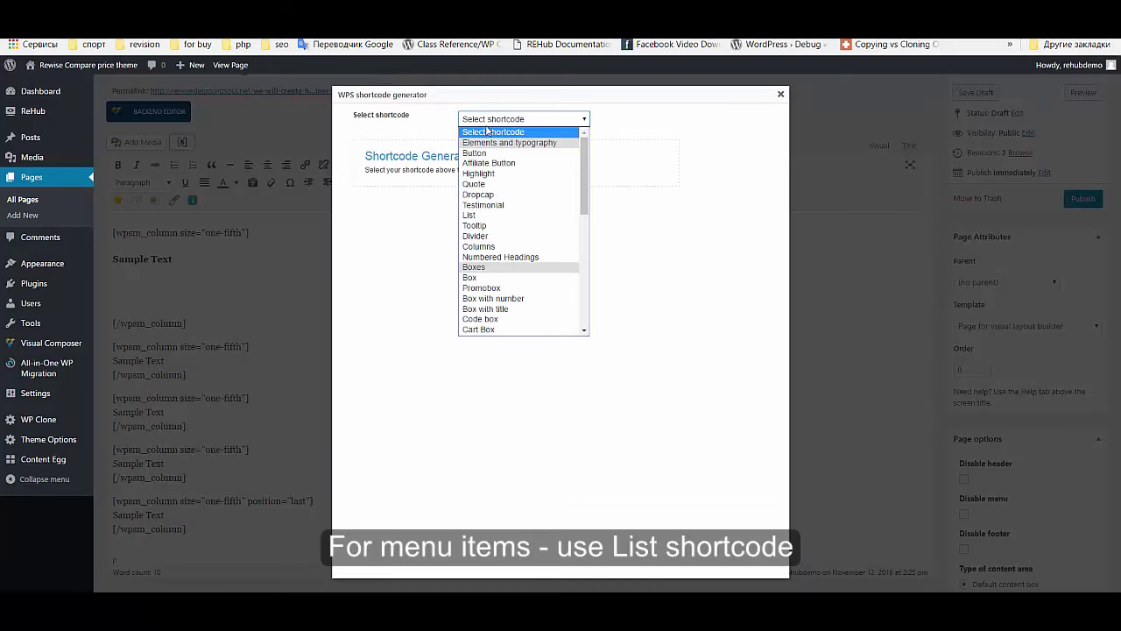
{"action": "left_click", "coordinate": [527, 216]}
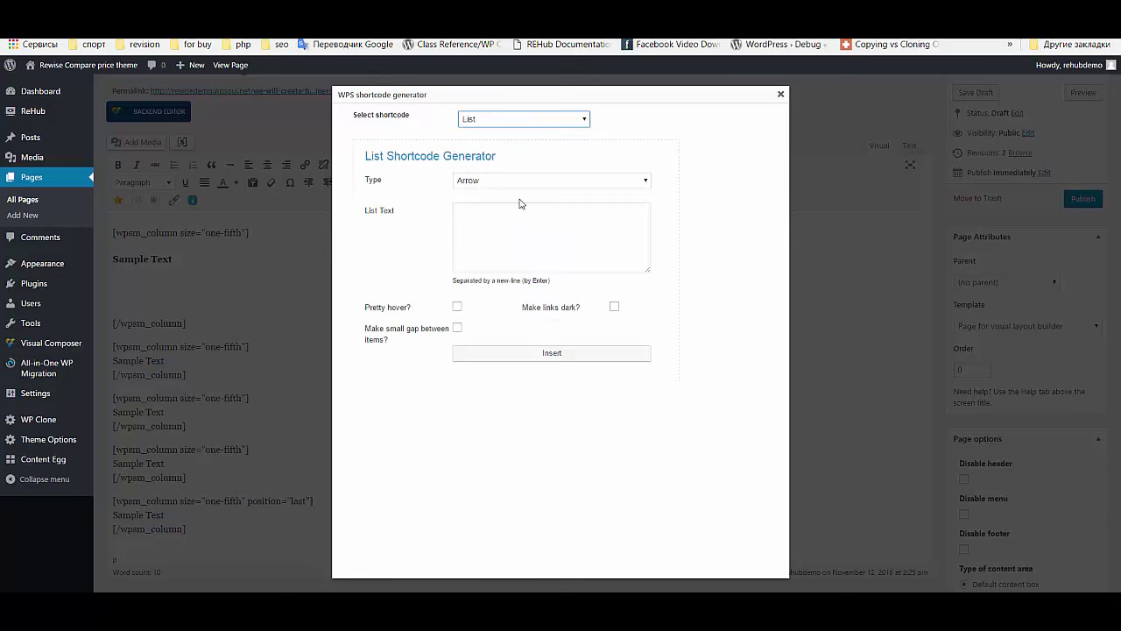
{"action": "left_click", "coordinate": [614, 306]}
{"action": "left_click", "coordinate": [459, 309]}
{"action": "left_click", "coordinate": [457, 331]}
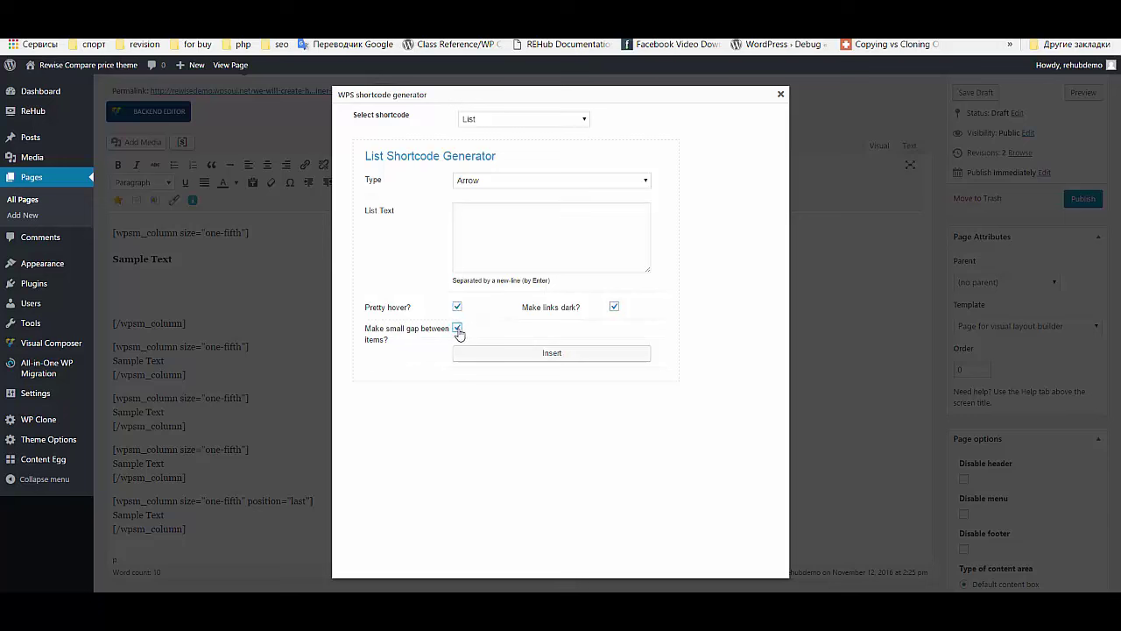
{"action": "left_click", "coordinate": [551, 353]}
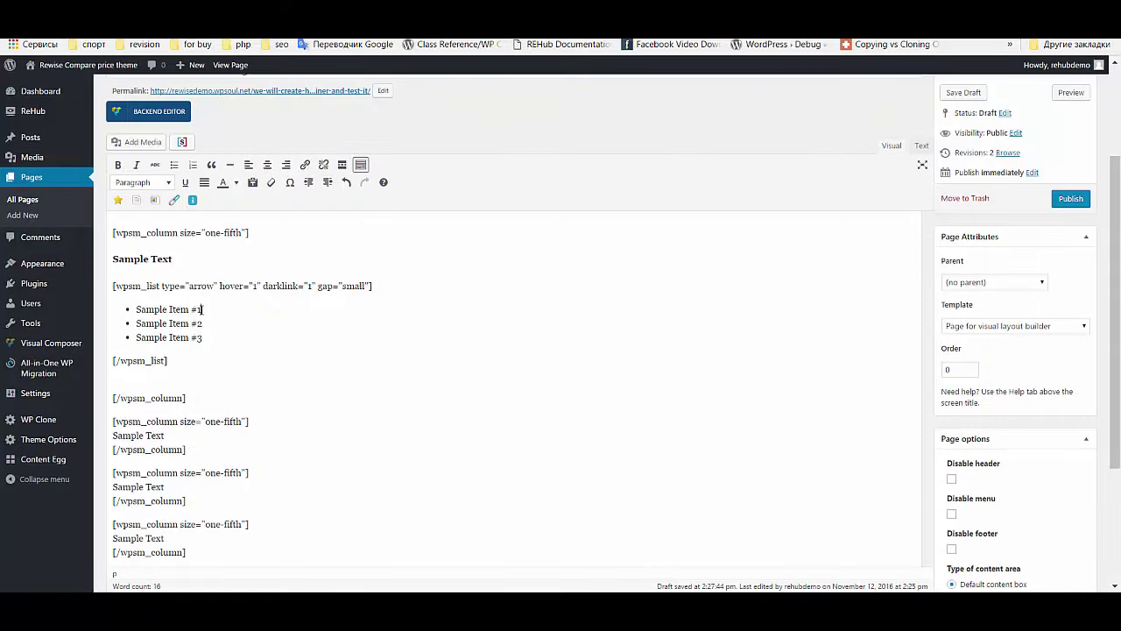
- Link the list entry Sample Item #1 to the existing Features page
{"action": "left_click_drag", "start_coordinate": [202, 309], "coordinate": [135, 309]}
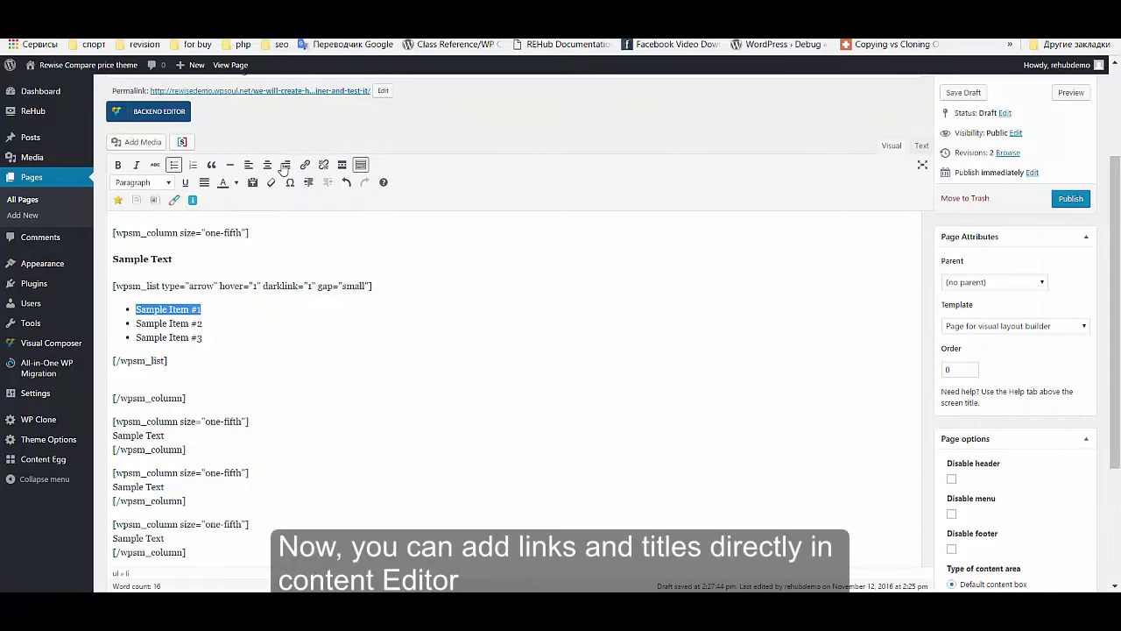
{"action": "left_click", "coordinate": [305, 164]}
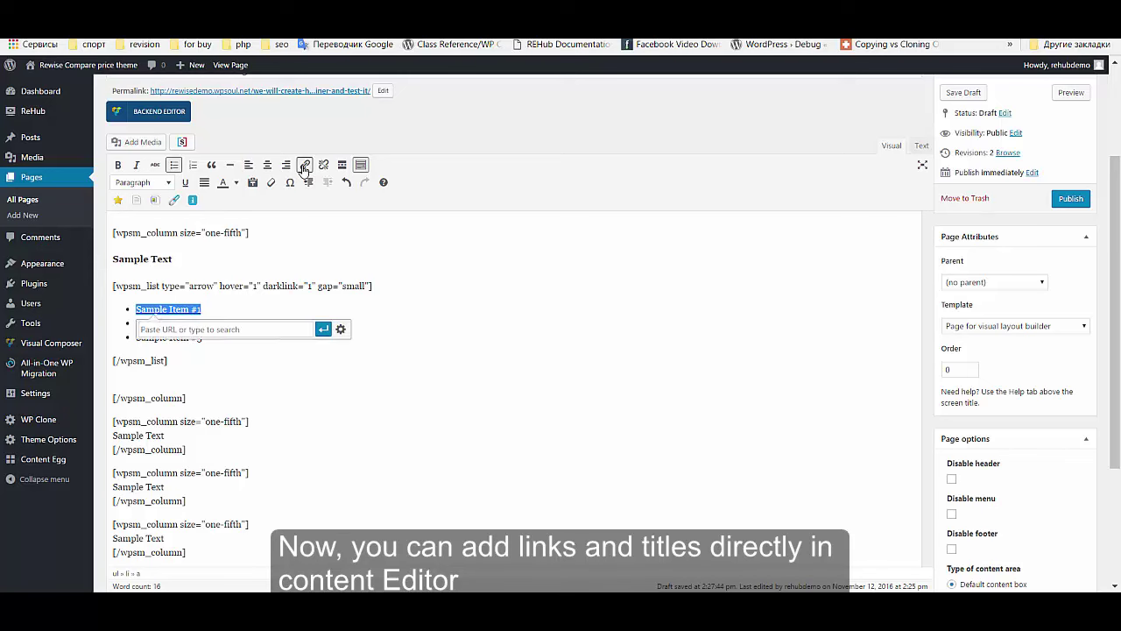
{"action": "left_click", "coordinate": [341, 330]}
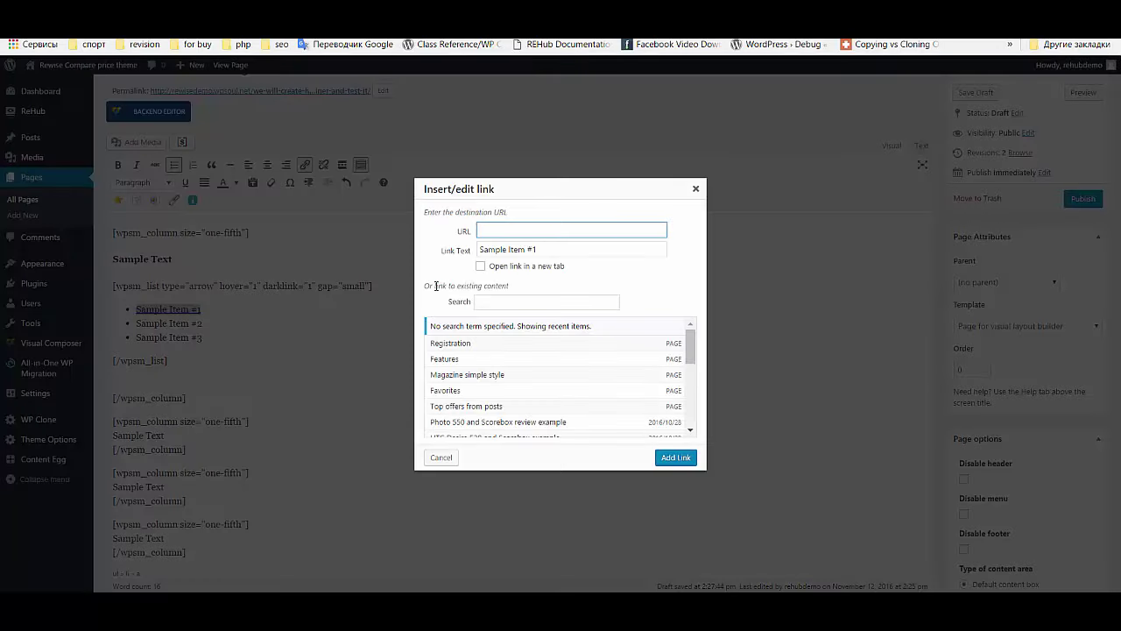
{"action": "left_click", "coordinate": [499, 359]}
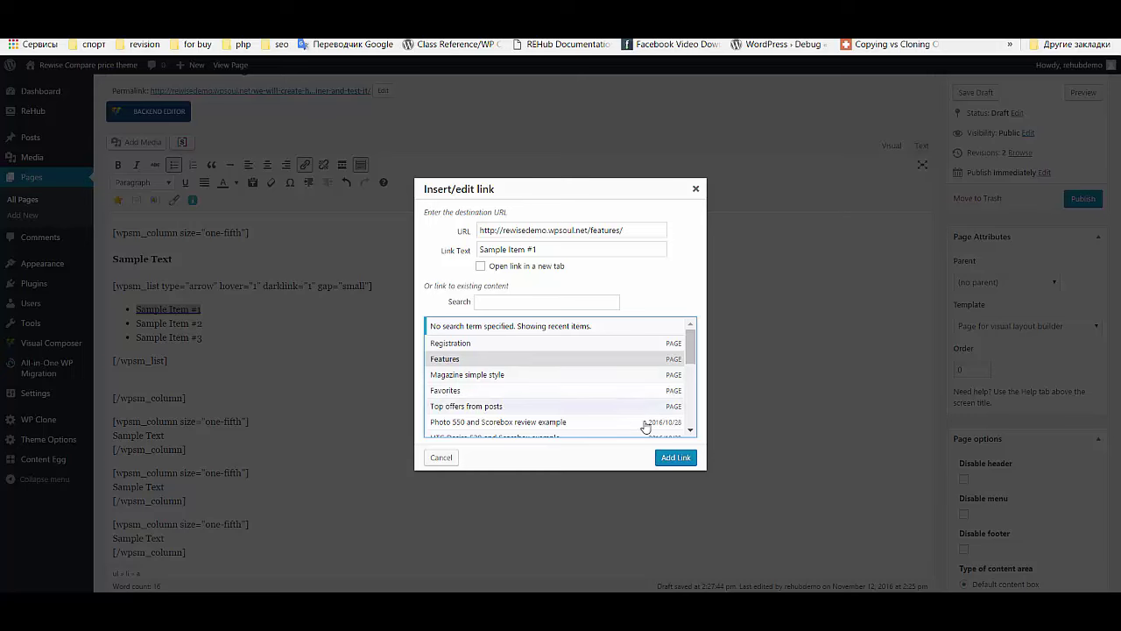
{"action": "left_click", "coordinate": [675, 458]}
{"action": "left_click", "coordinate": [250, 350]}
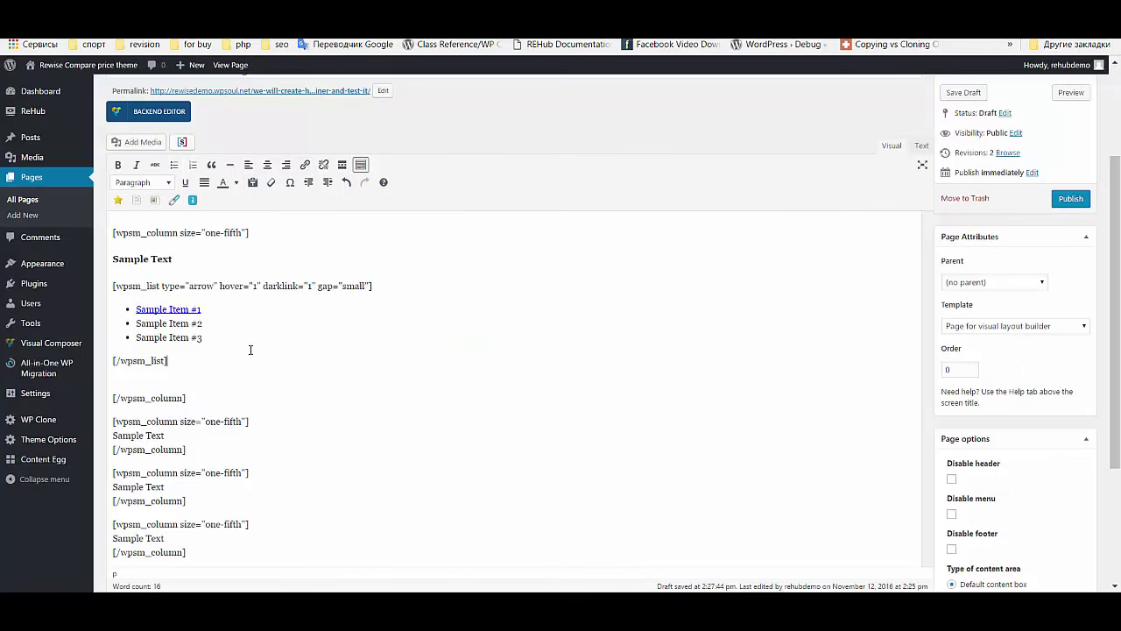
- Link the list entry Sample Item #2 to the existing post "LG K7 and combined Content Egg shortcodes"
{"action": "left_click_drag", "start_coordinate": [209, 324], "coordinate": [132, 322]}
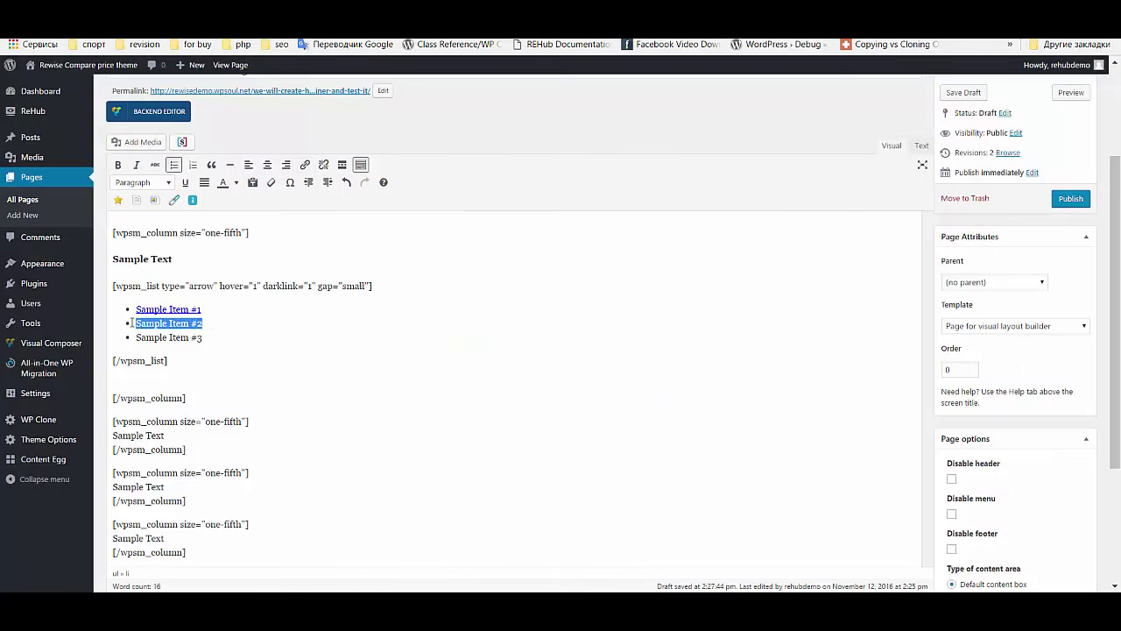
{"action": "left_click", "coordinate": [304, 165]}
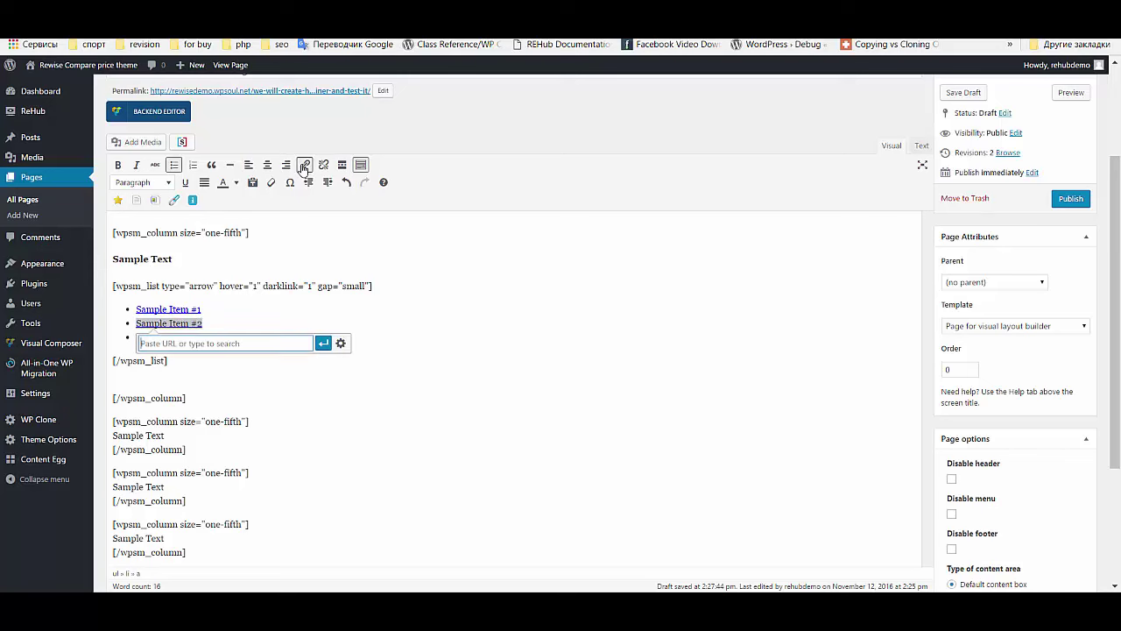
{"action": "left_click", "coordinate": [343, 342]}
{"action": "scroll", "coordinate": [506, 375], "scroll_direction": "down", "scroll_amount": 3}
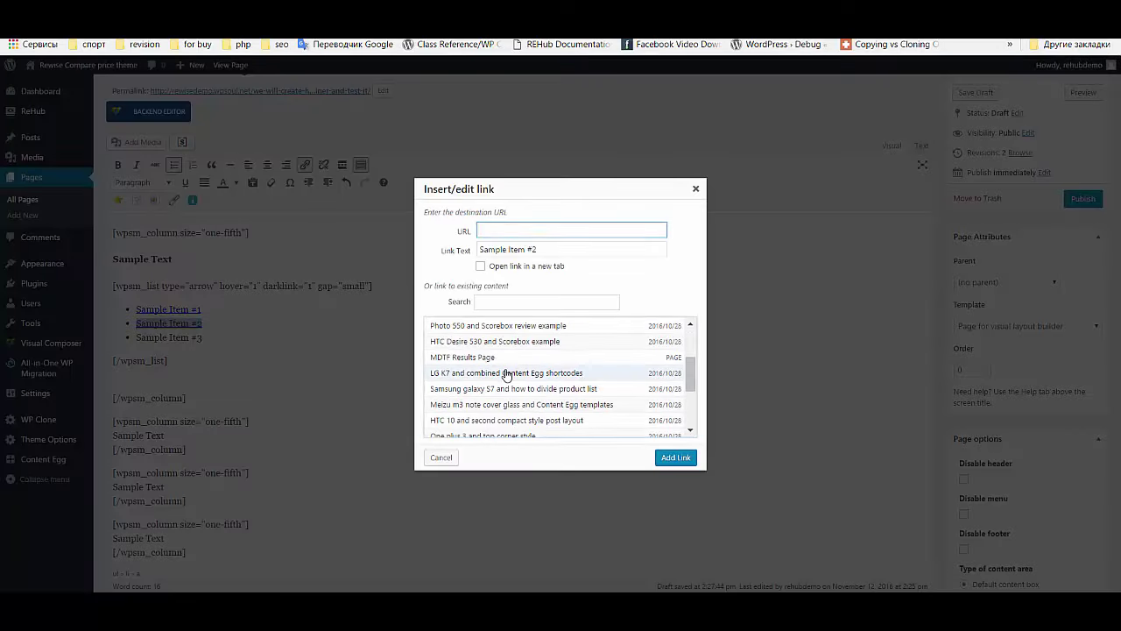
{"action": "left_click", "coordinate": [506, 373]}
{"action": "left_click", "coordinate": [676, 456]}
- Link the list entry Sample Item #3 to an existing post further down the site content list
{"action": "left_click_drag", "start_coordinate": [207, 337], "coordinate": [133, 337]}
{"action": "left_click", "coordinate": [304, 165]}
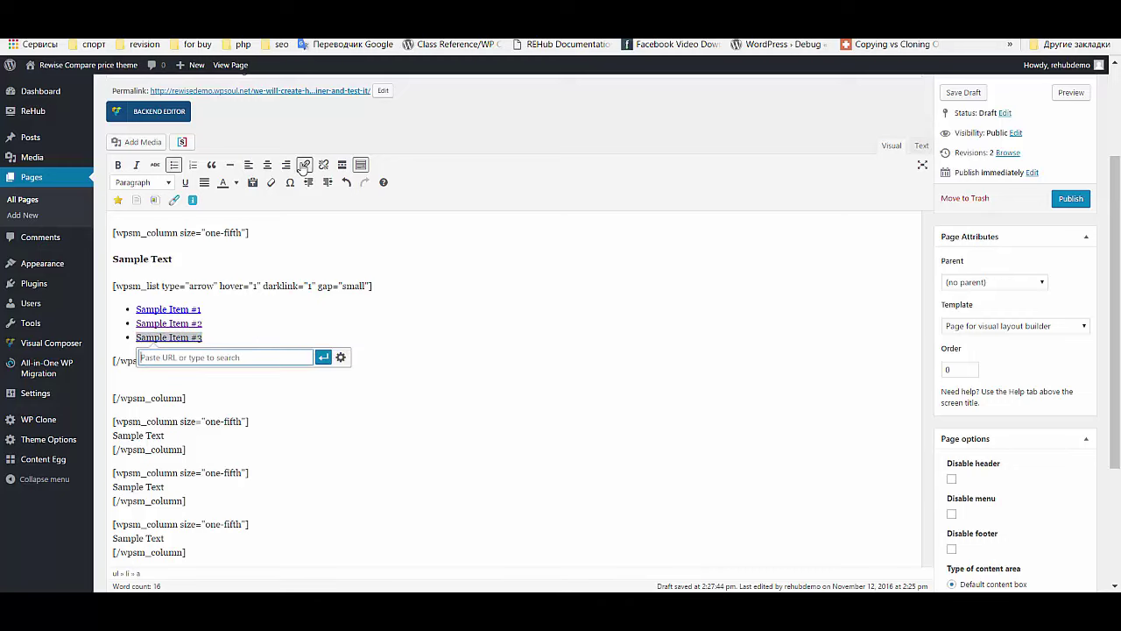
{"action": "left_click", "coordinate": [340, 356]}
{"action": "scroll", "coordinate": [496, 394], "scroll_direction": "down", "scroll_amount": 5}
{"action": "left_click", "coordinate": [495, 415]}
{"action": "left_click", "coordinate": [673, 458]}
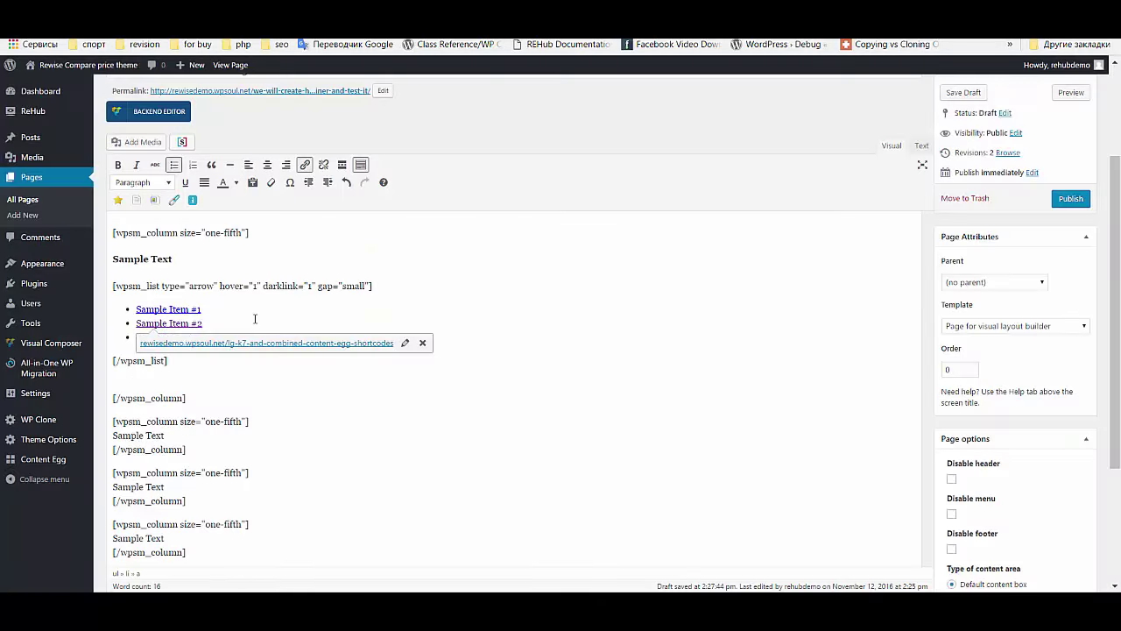
- Copy the three linked list items, paste them three times below in the same list and remove the leftover empty bullet
{"action": "left_click_drag", "start_coordinate": [296, 357], "coordinate": [108, 302]}
{"action": "key", "text": "ctrl+c"}
{"action": "left_click", "coordinate": [342, 338]}
{"action": "key", "text": "Return"}
{"action": "key", "text": "ctrl+v"}
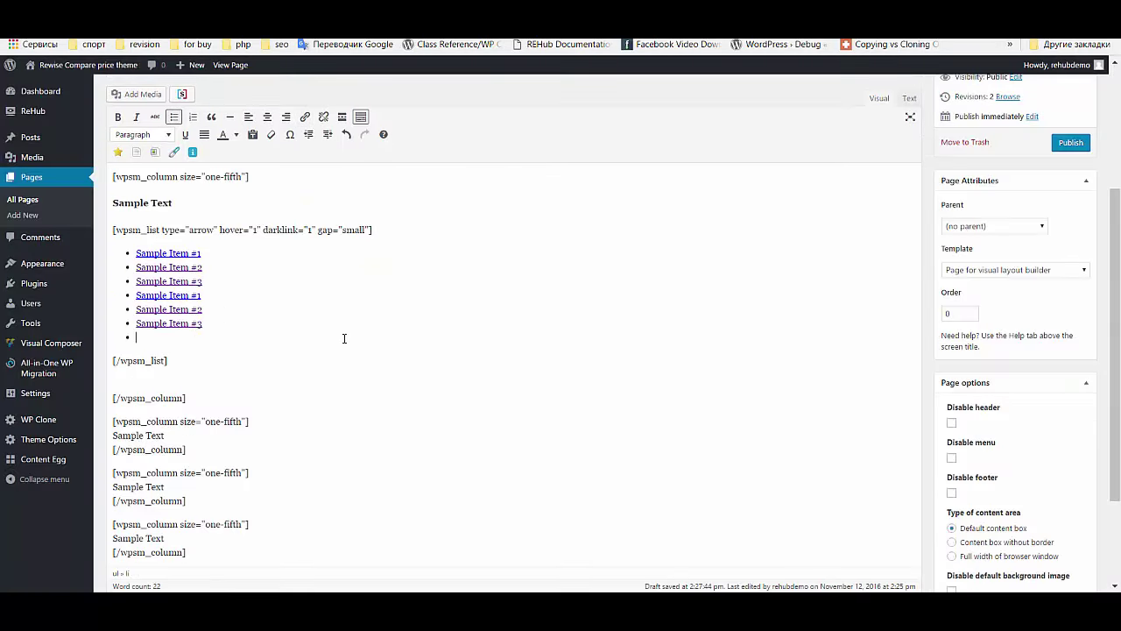
{"action": "key", "text": "ctrl+v"}
{"action": "key", "text": "ctrl+v"}
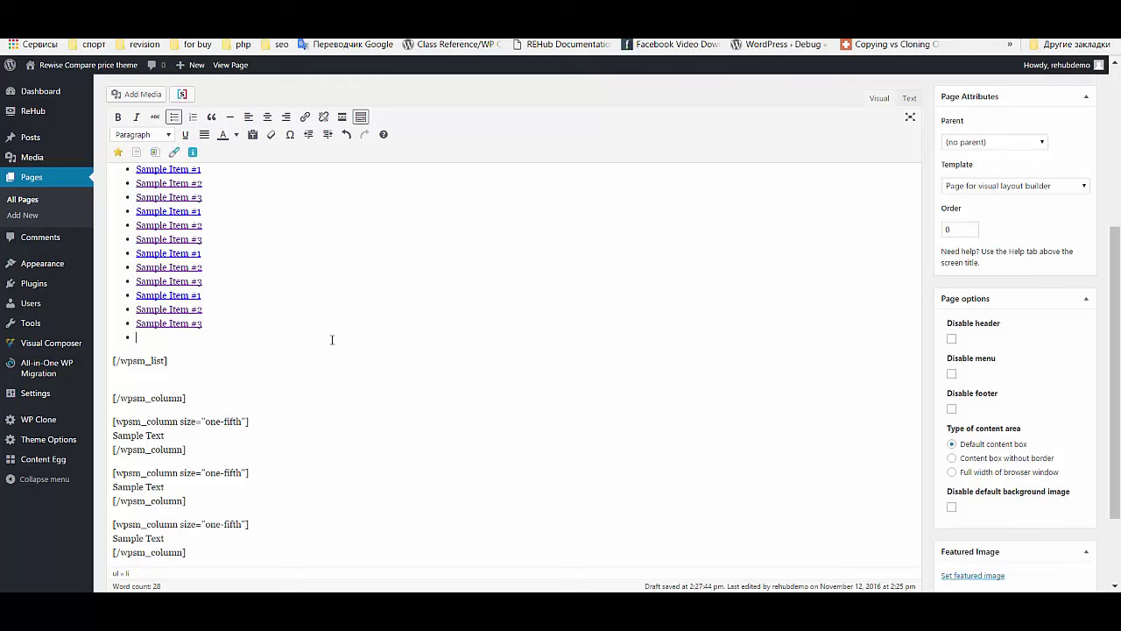
{"action": "key", "text": "BackSpace"}
- Copy the first column's complete list shortcode block and paste it over the placeholder text in the second one-fifth column
{"action": "scroll", "coordinate": [290, 321], "scroll_direction": "up", "scroll_amount": 1}
{"action": "left_click_drag", "start_coordinate": [201, 242], "coordinate": [168, 421]}
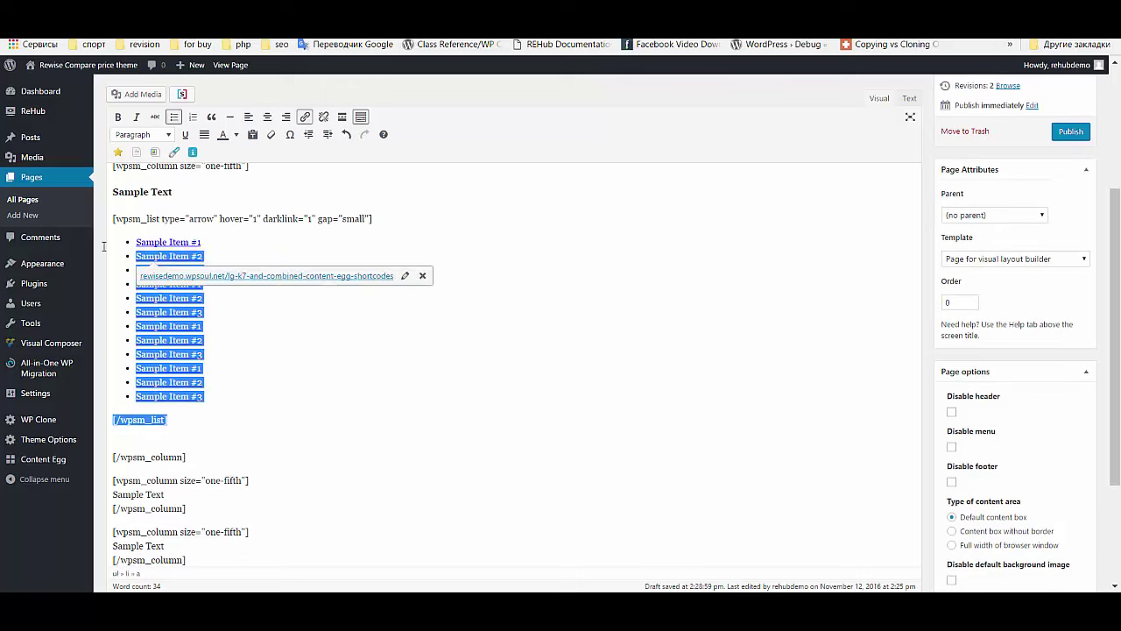
{"action": "scroll", "coordinate": [323, 345], "scroll_direction": "down", "scroll_amount": 2}
{"action": "key", "text": "ctrl+c"}
{"action": "triple_click", "coordinate": [165, 348]}
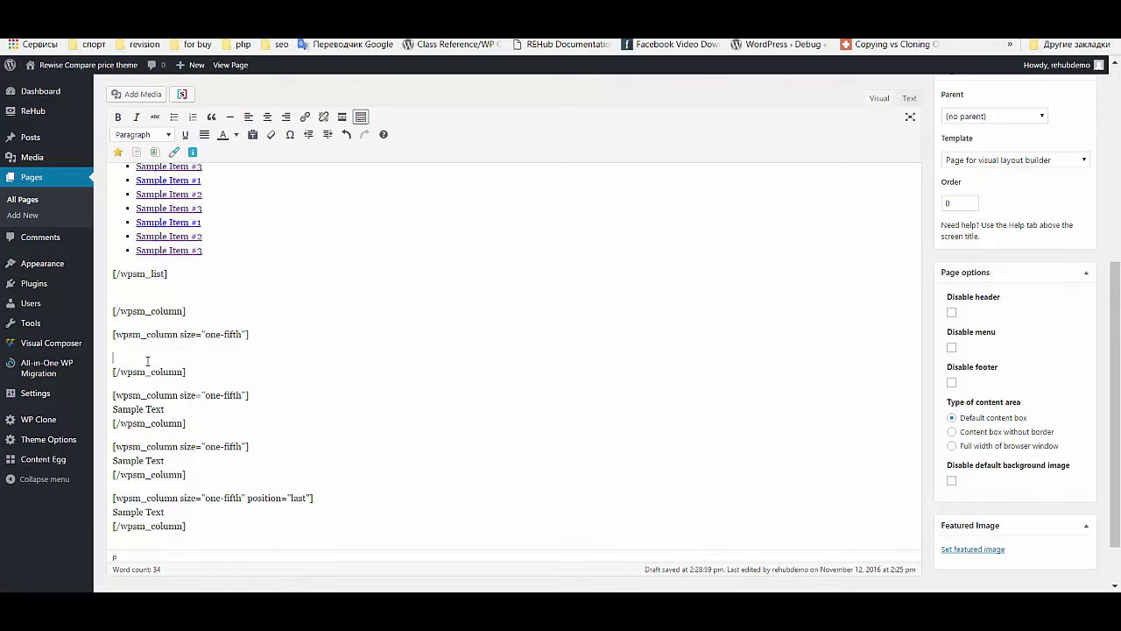
{"action": "key", "text": "ctrl+v"}
- Copy the first column's heading above the second column's list shortcode and change its text to "Custom title 2"
{"action": "scroll", "coordinate": [223, 348], "scroll_direction": "up", "scroll_amount": 3}
{"action": "left_click_drag", "start_coordinate": [171, 238], "coordinate": [112, 235]}
{"action": "key", "text": "ctrl+c"}
{"action": "scroll", "coordinate": [219, 281], "scroll_direction": "down", "scroll_amount": 4}
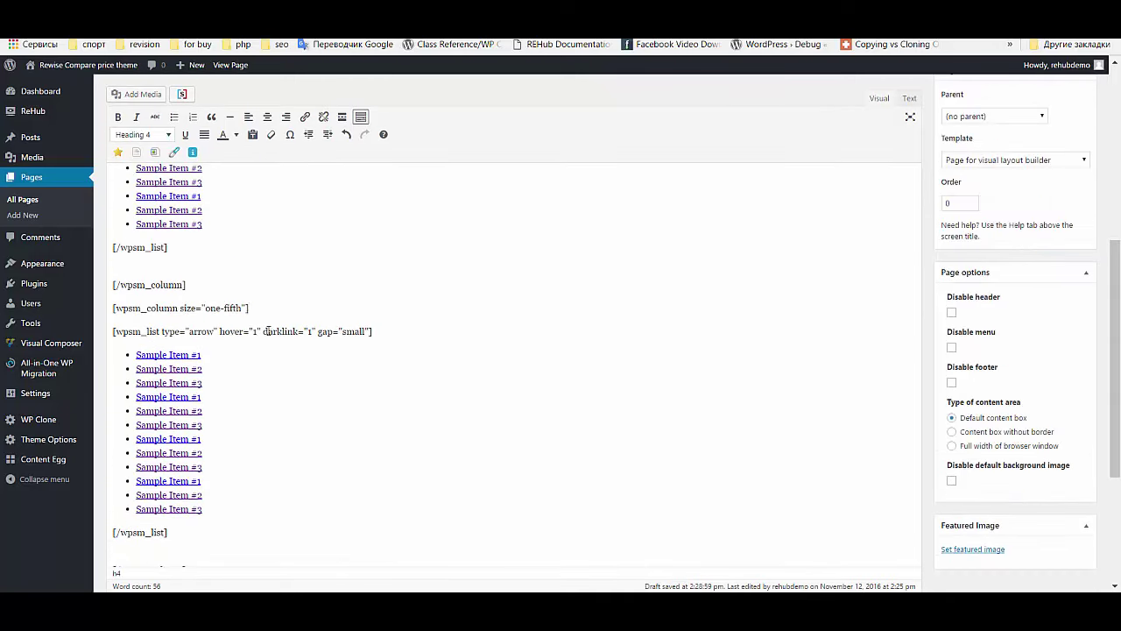
{"action": "left_click", "coordinate": [318, 308]}
{"action": "key", "text": "ctrl+v"}
{"action": "left_click_drag", "start_coordinate": [172, 305], "coordinate": [112, 305]}
{"action": "type", "text": "Cus"}
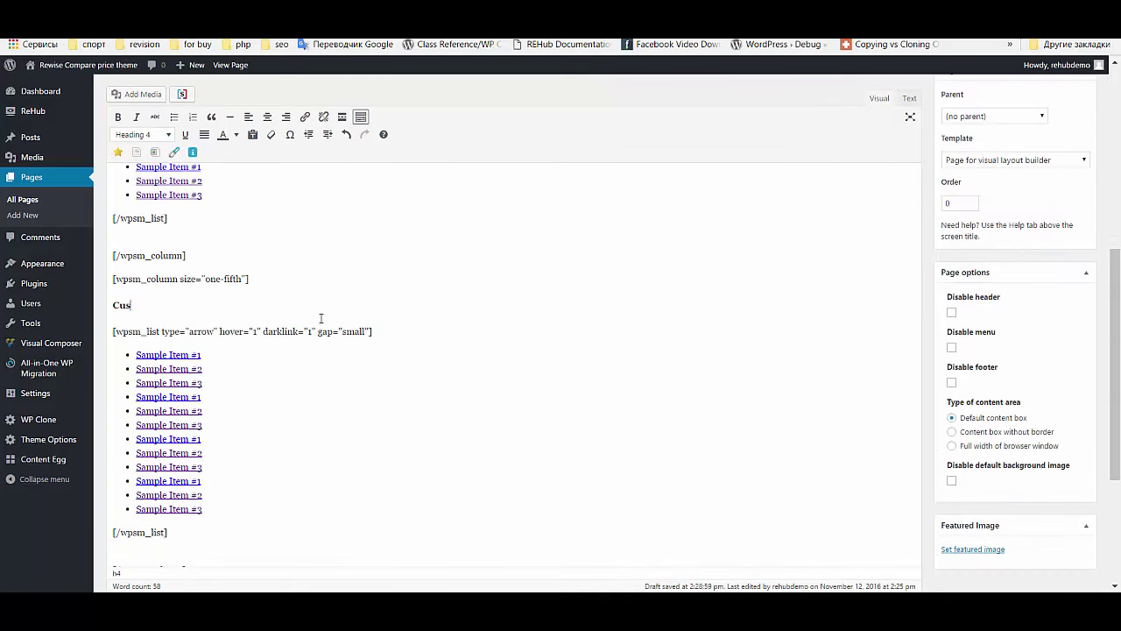
- Copy the second column's heading and list block over the placeholder text in the third column
{"action": "scroll", "coordinate": [321, 318], "scroll_direction": "down", "scroll_amount": 1}
{"action": "left_click_drag", "start_coordinate": [112, 231], "coordinate": [401, 456]}
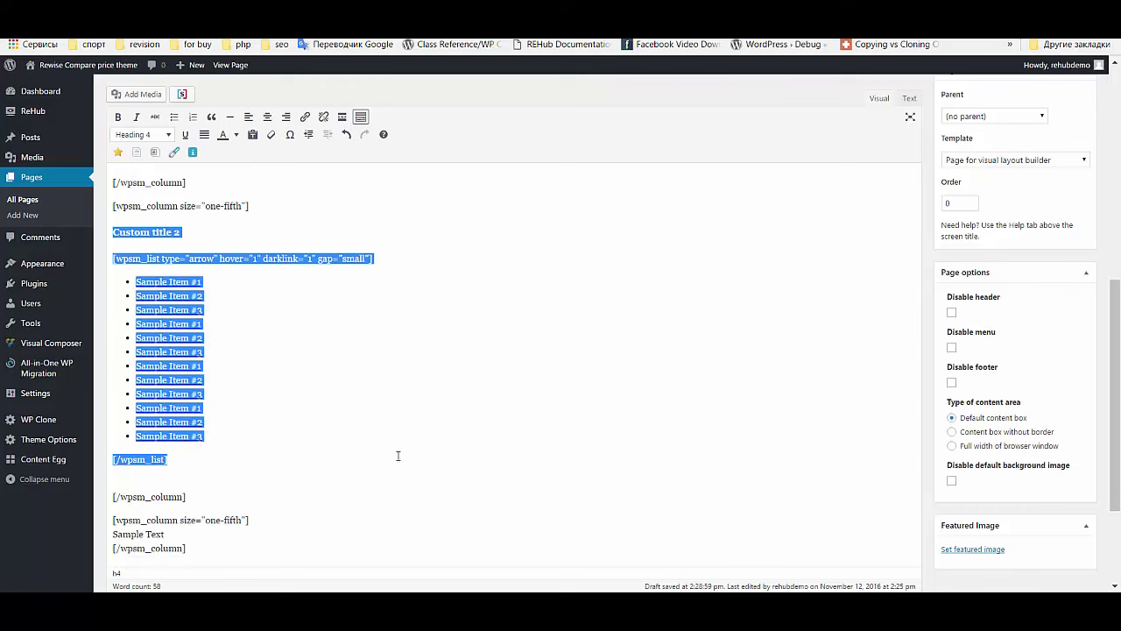
{"action": "scroll", "coordinate": [265, 433], "scroll_direction": "down", "scroll_amount": 2}
{"action": "left_click", "coordinate": [176, 383]}
{"action": "key", "text": "shift+Home"}
{"action": "key", "text": "ctrl+v"}
- Paste the same heading and list block over the placeholder text in the fourth and last columns
{"action": "scroll", "coordinate": [283, 394], "scroll_direction": "down", "scroll_amount": 2}
{"action": "left_click", "coordinate": [172, 461]}
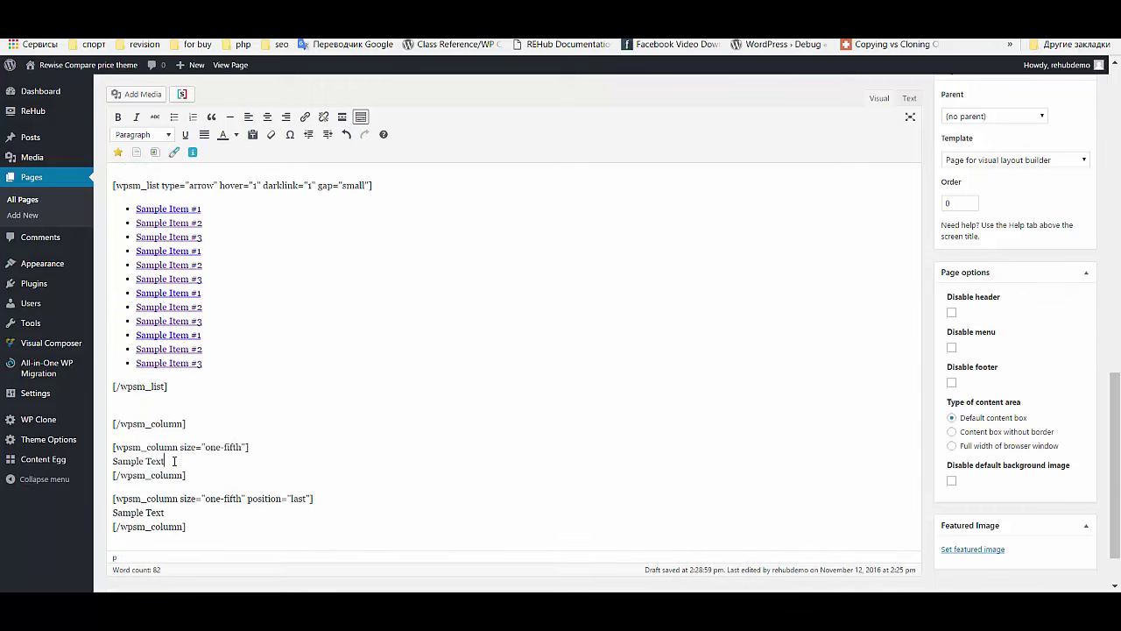
{"action": "key", "text": "shift+Home"}
{"action": "key", "text": "ctrl+v"}
{"action": "scroll", "coordinate": [342, 408], "scroll_direction": "down", "scroll_amount": 1}
{"action": "left_click_drag", "start_coordinate": [113, 476], "coordinate": [209, 469]}
{"action": "key", "text": "ctrl+v"}
- Switch the page editor to Text mode and copy the complete code of all five columns
{"action": "scroll", "coordinate": [693, 383], "scroll_direction": "up", "scroll_amount": 10}
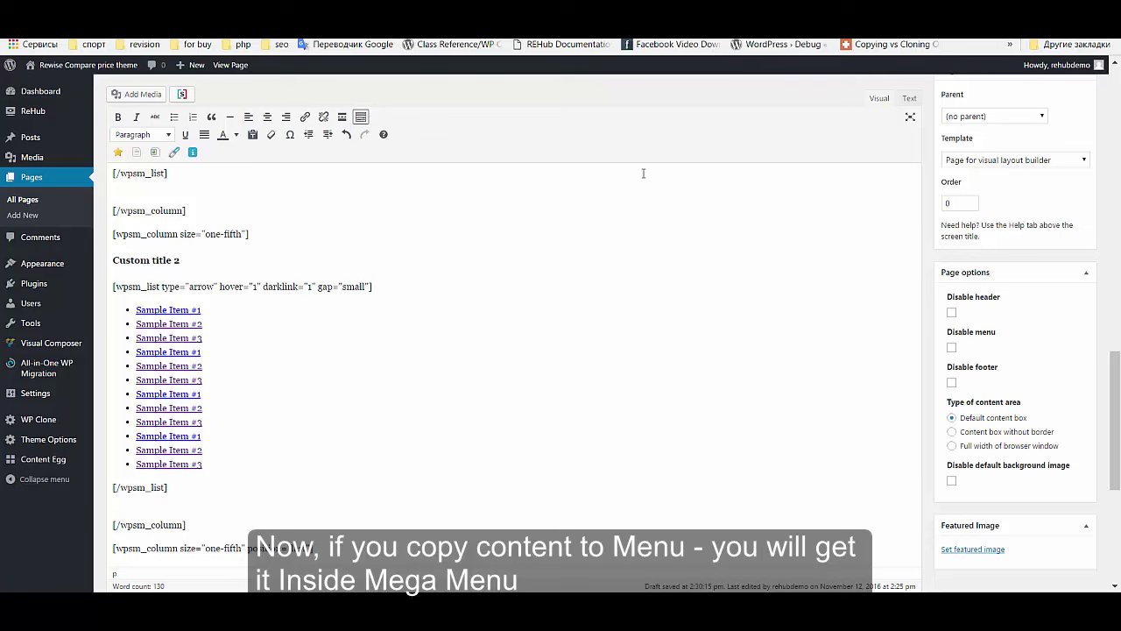
{"action": "scroll", "coordinate": [762, 333], "scroll_direction": "up", "scroll_amount": 10}
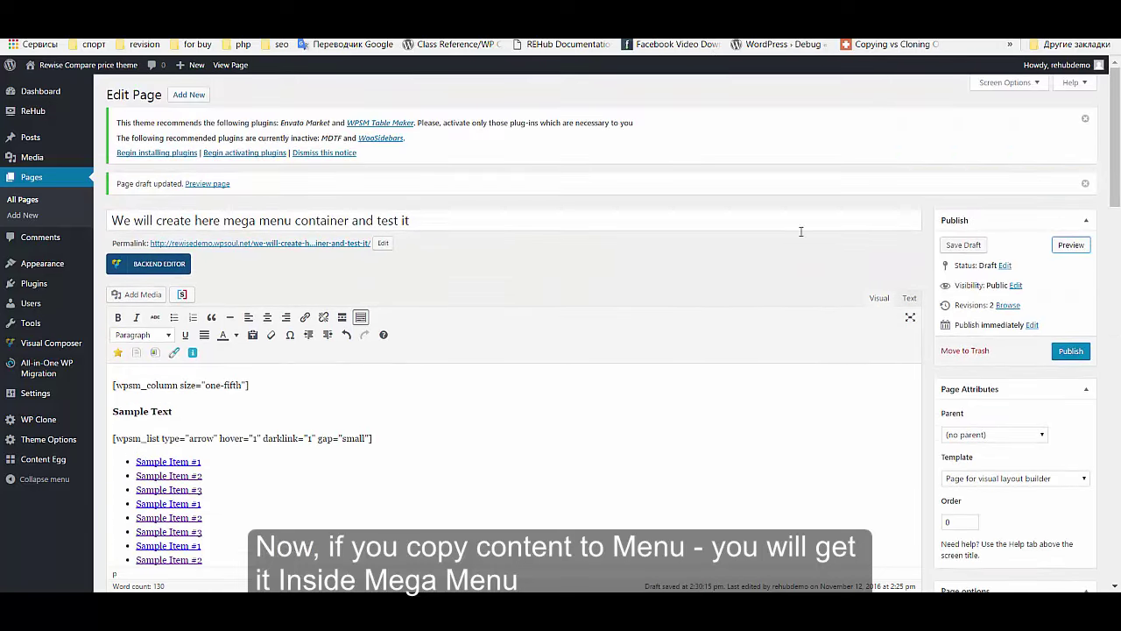
{"action": "left_click", "coordinate": [909, 298]}
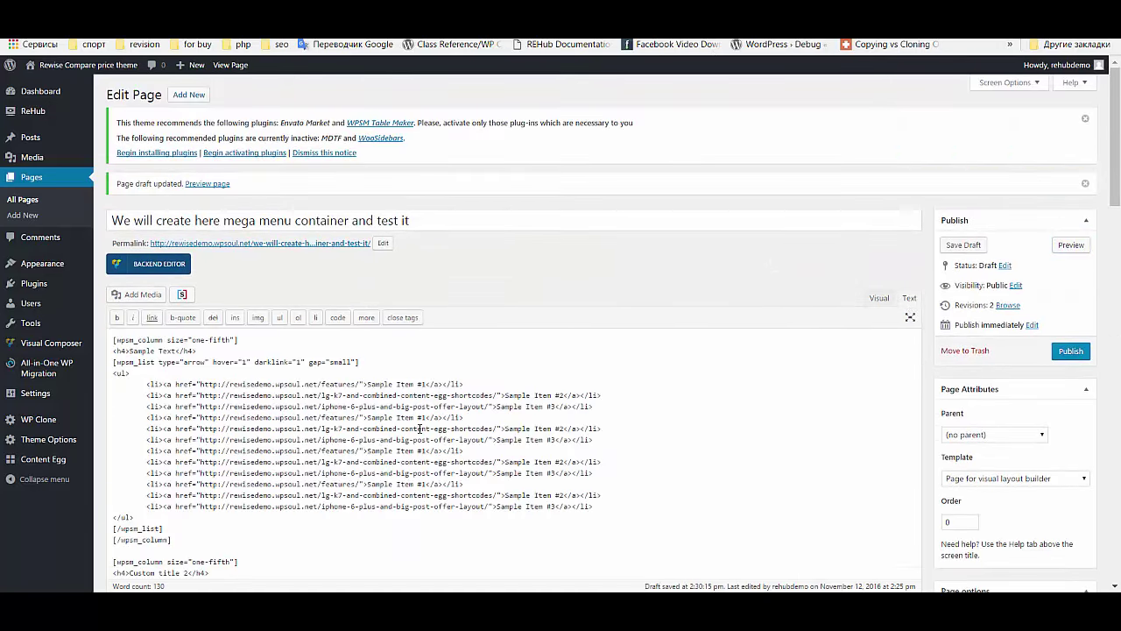
{"action": "scroll", "coordinate": [292, 388], "scroll_direction": "down", "scroll_amount": 5}
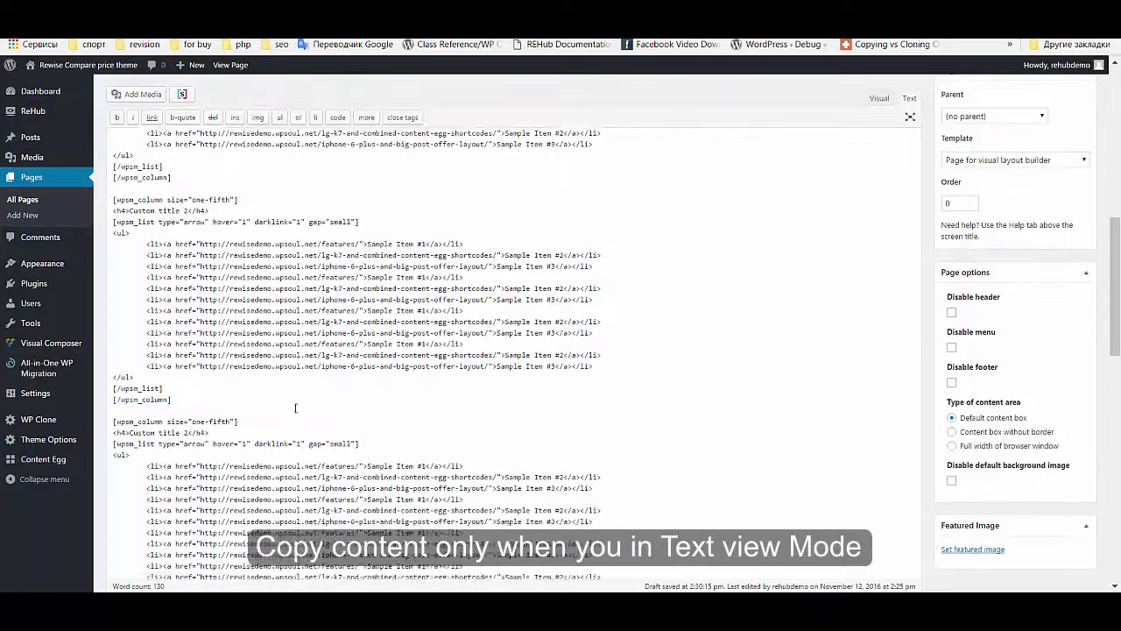
{"action": "scroll", "coordinate": [298, 412], "scroll_direction": "down", "scroll_amount": 3}
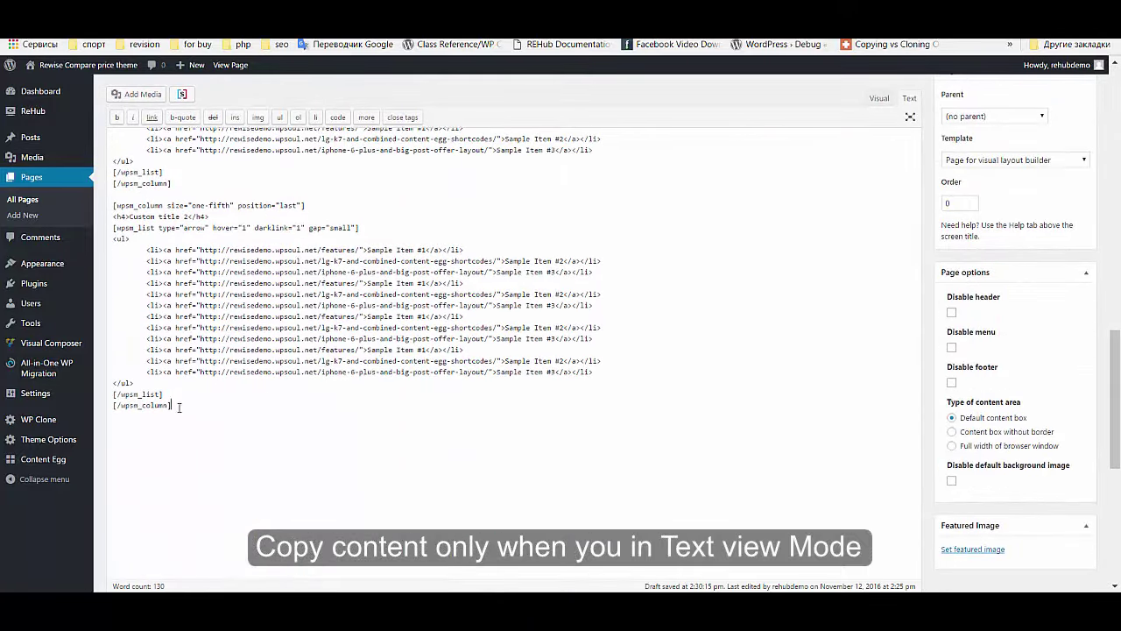
{"action": "left_click_drag", "start_coordinate": [179, 407], "coordinate": [185, 370]}
{"action": "left_click_drag", "start_coordinate": [184, 370], "coordinate": [108, 339]}
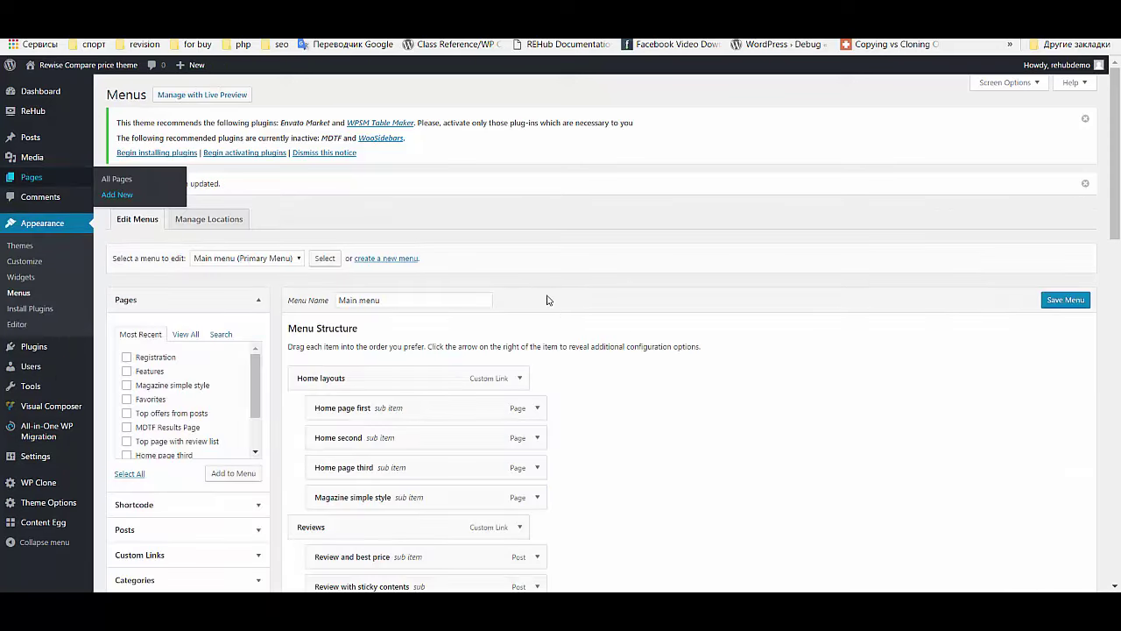
- In the Main menu structure, replace the description of the Mega menu container shortcode item with the copied column code
{"action": "scroll", "coordinate": [583, 313], "scroll_direction": "down", "scroll_amount": 15}
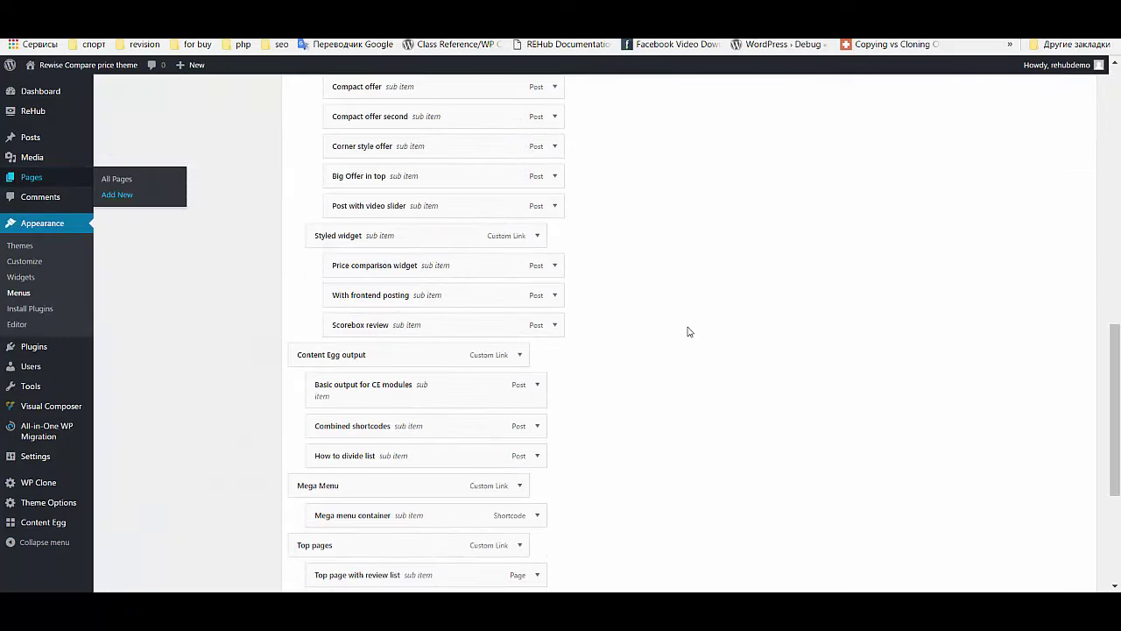
{"action": "scroll", "coordinate": [702, 324], "scroll_direction": "down", "scroll_amount": 5}
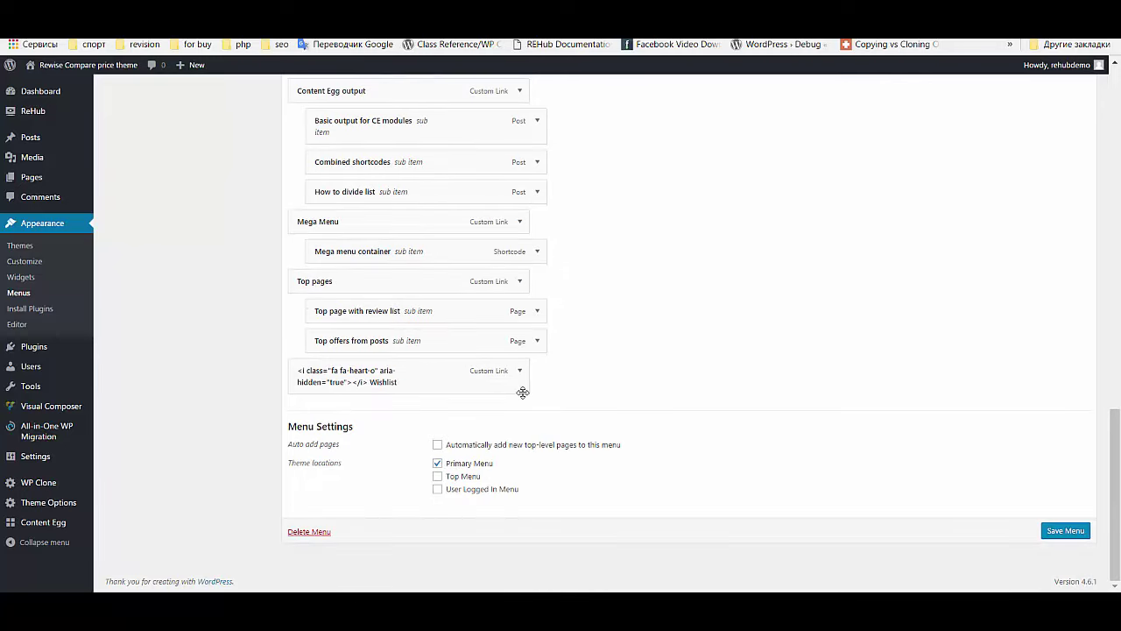
{"action": "left_click", "coordinate": [537, 252]}
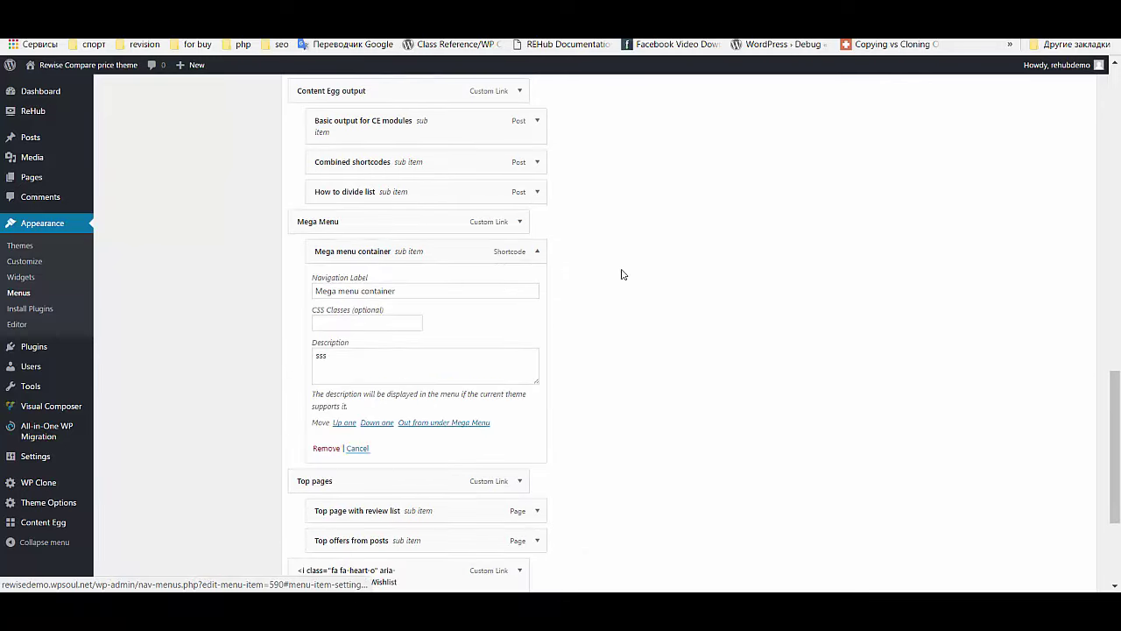
{"action": "scroll", "coordinate": [617, 281], "scroll_direction": "down", "scroll_amount": 1}
{"action": "left_click_drag", "start_coordinate": [376, 293], "coordinate": [277, 277]}
{"action": "key", "text": "ctrl+v"}
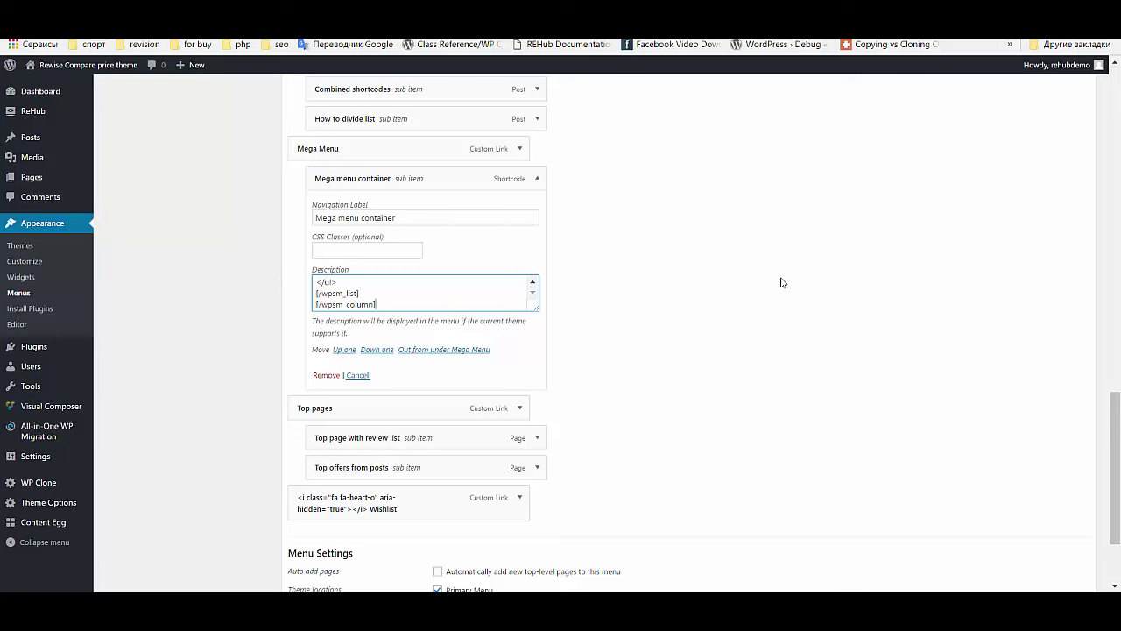
- Enlarge the description box to check the pasted code, save the menu and view the Mega Menu dropdown on the site
{"action": "left_click_drag", "start_coordinate": [538, 306], "coordinate": [583, 570]}
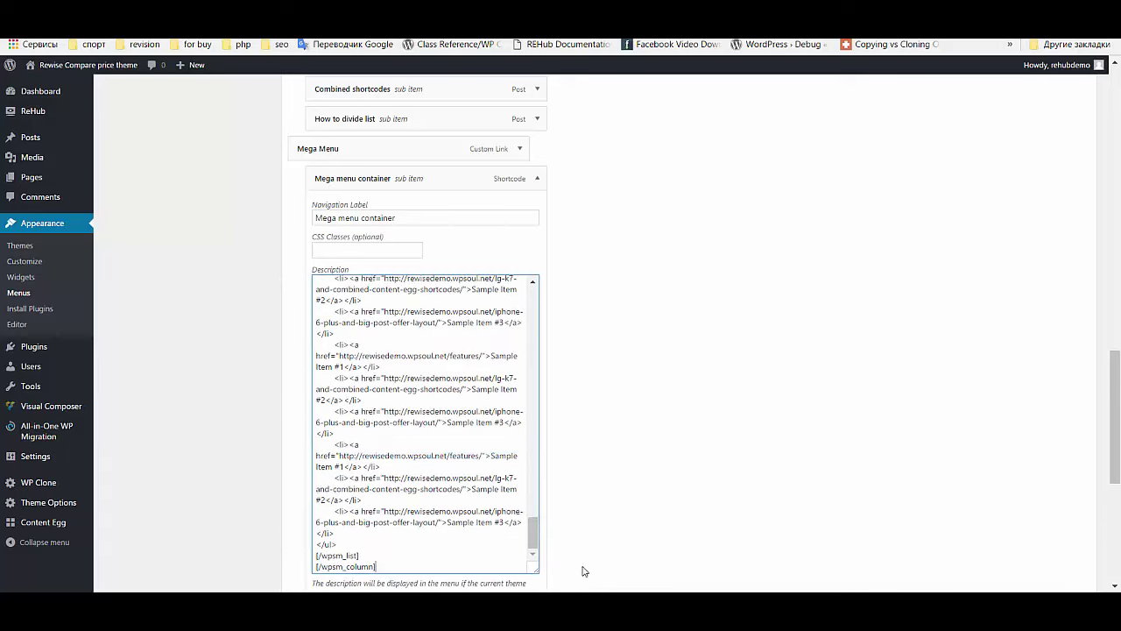
{"action": "left_click_drag", "start_coordinate": [532, 518], "coordinate": [530, 296]}
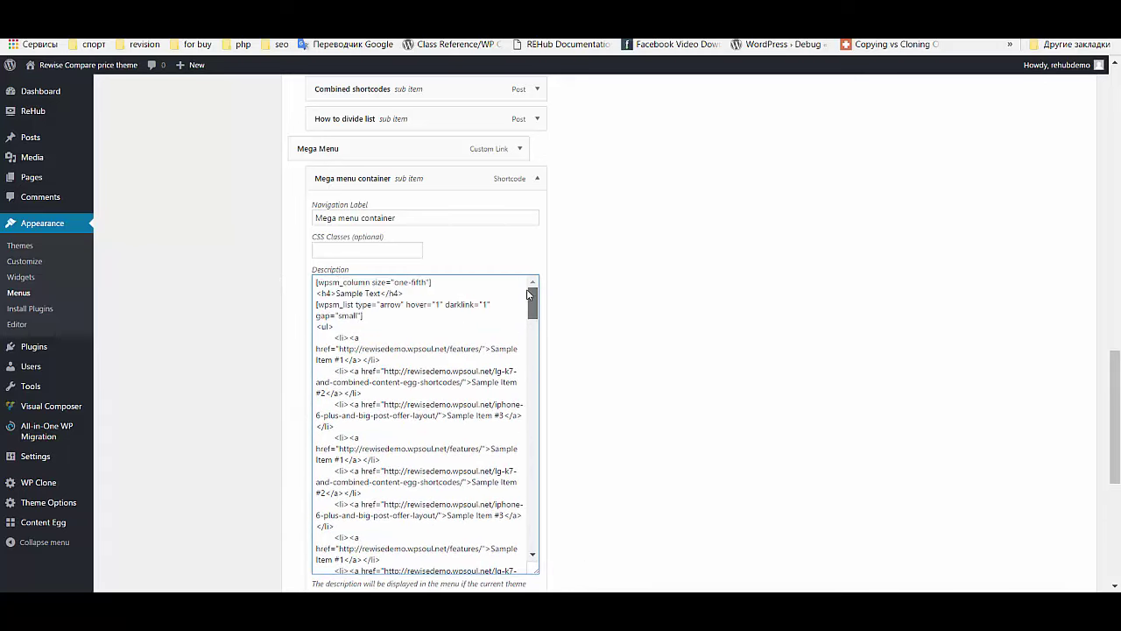
{"action": "scroll", "coordinate": [849, 385], "scroll_direction": "down", "scroll_amount": 5}
{"action": "left_click", "coordinate": [1062, 531]}
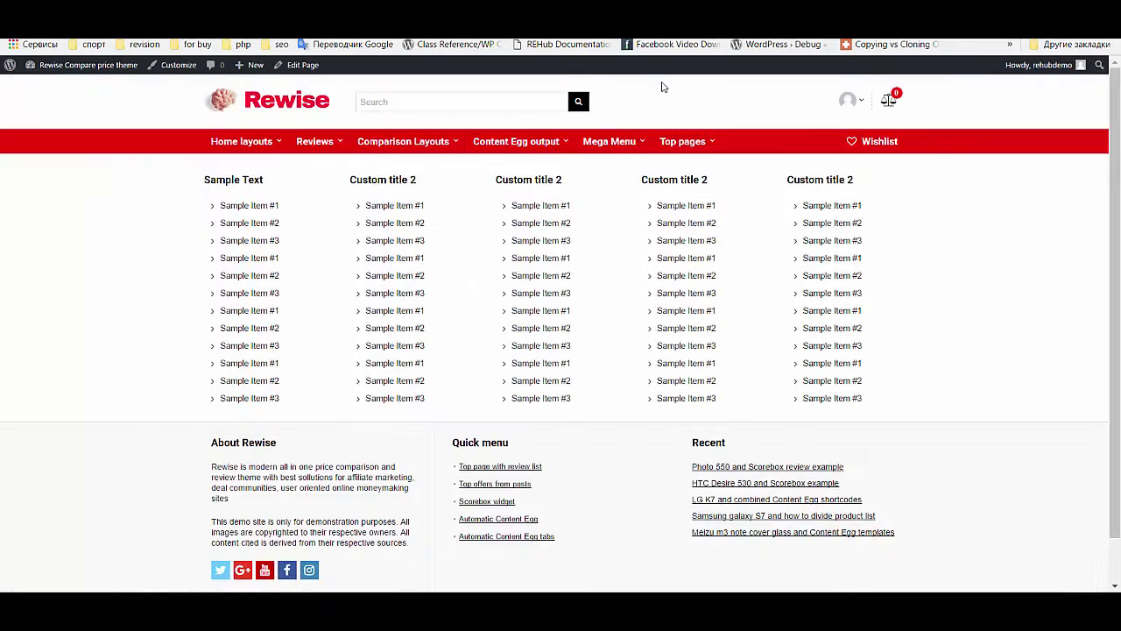
{"action": "mouse_move", "coordinate": [613, 143]}
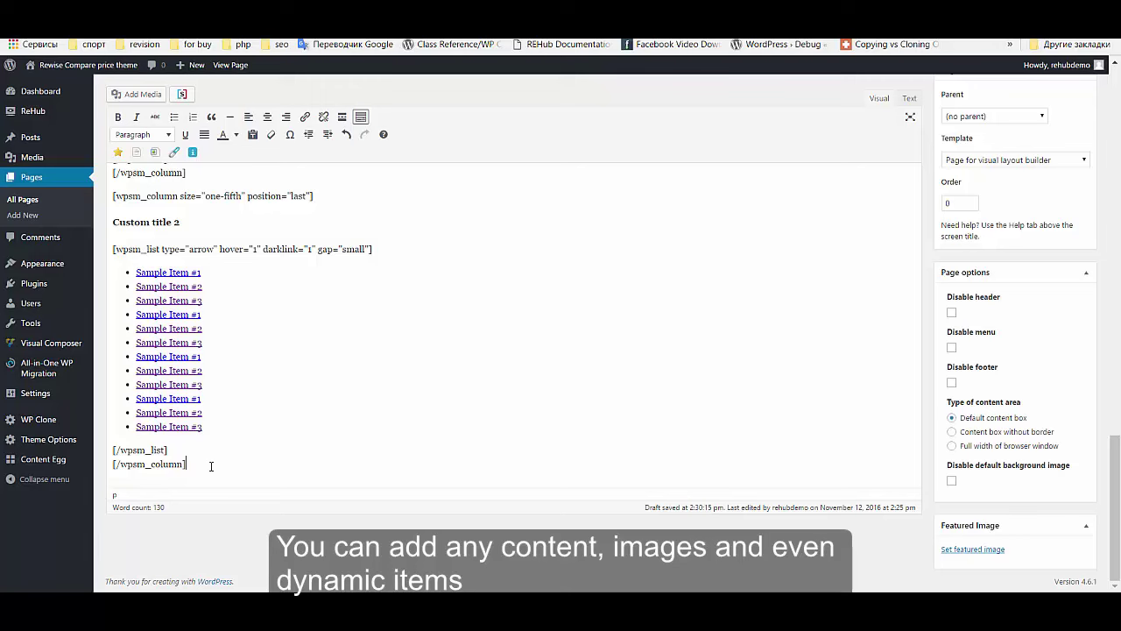
- Remove the last two column blocks from the draft page, keeping the first three one-fifth columns
{"action": "left_click_drag", "start_coordinate": [211, 466], "coordinate": [114, 269]}
{"action": "scroll", "coordinate": [135, 429], "scroll_direction": "up", "scroll_amount": 2}
{"action": "scroll", "coordinate": [116, 366], "scroll_direction": "up", "scroll_amount": 2}
{"action": "scroll", "coordinate": [117, 359], "scroll_direction": "up", "scroll_amount": 2}
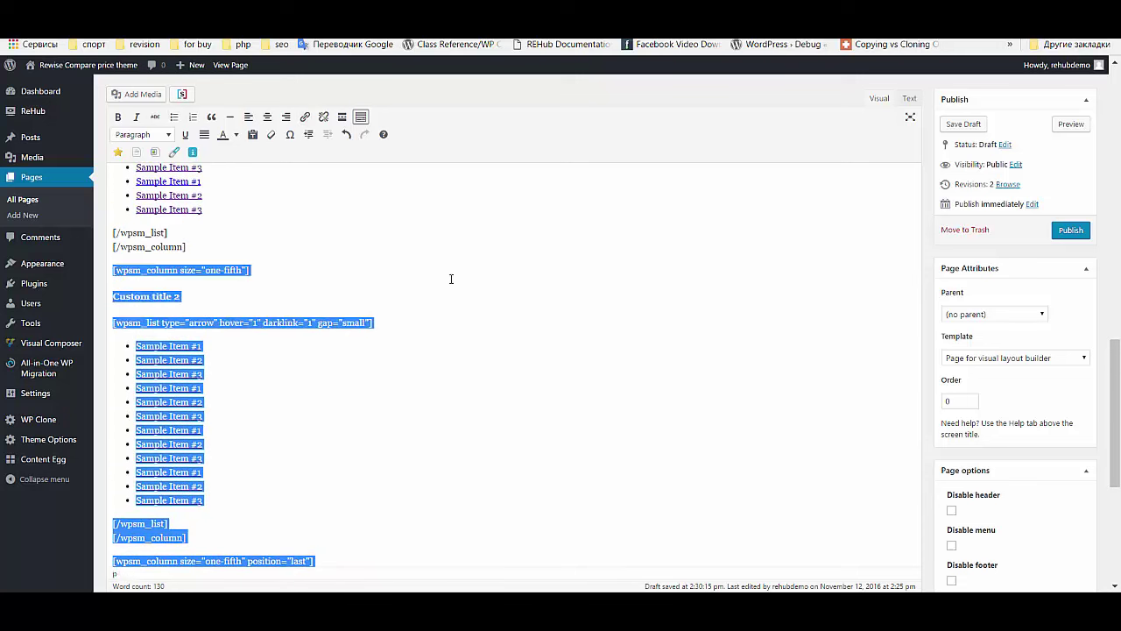
{"action": "key", "text": "ctrl+x"}
{"action": "key", "text": "ctrl+v"}
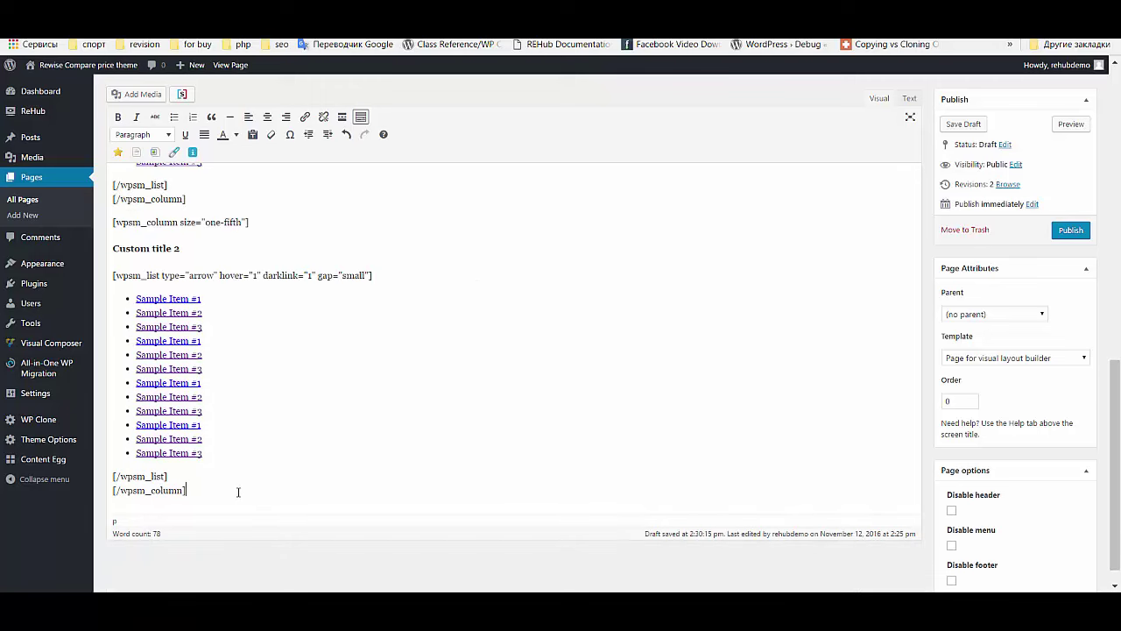
- Insert a Columns shortcode of type Two fifth, marked as the last column, below the third column
{"action": "key", "text": "Return"}
{"action": "left_click", "coordinate": [182, 94]}
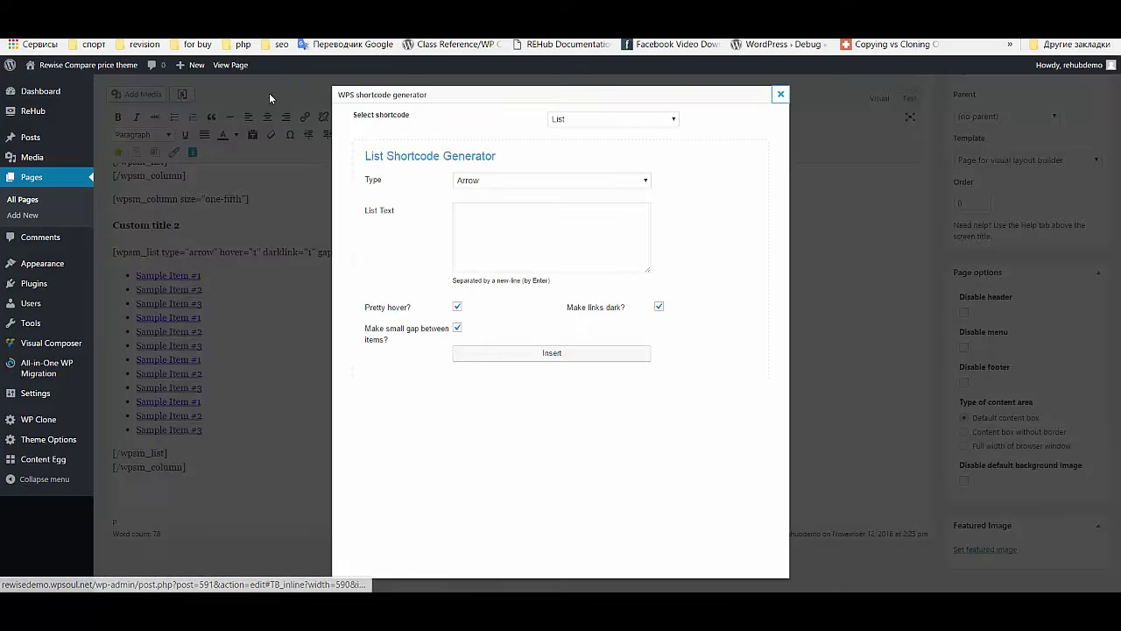
{"action": "left_click", "coordinate": [565, 119]}
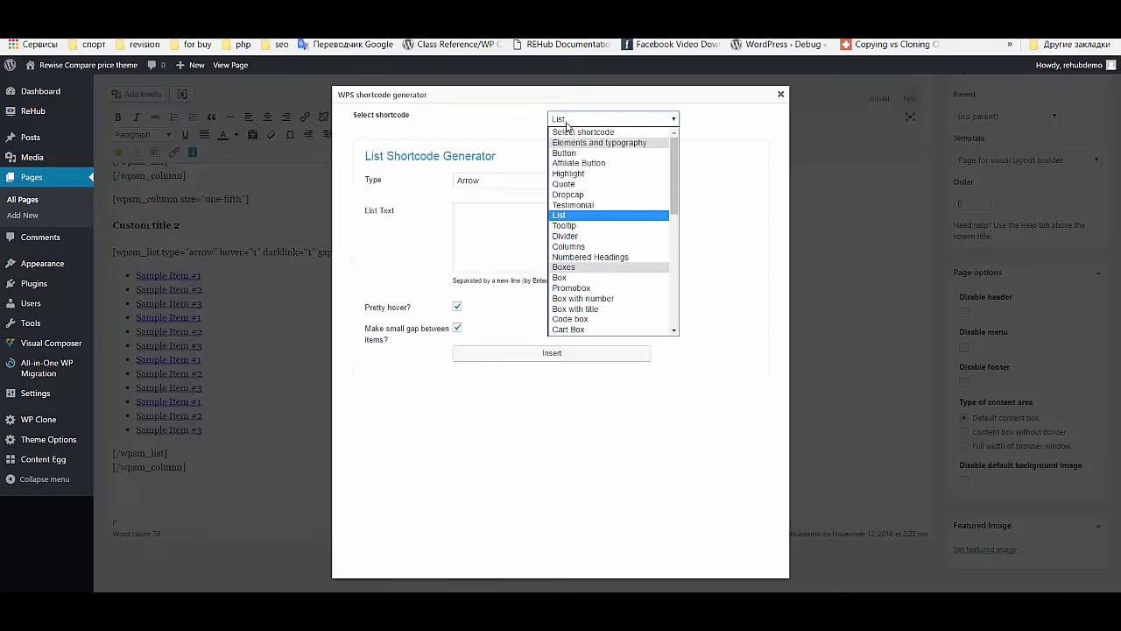
{"action": "left_click", "coordinate": [613, 247]}
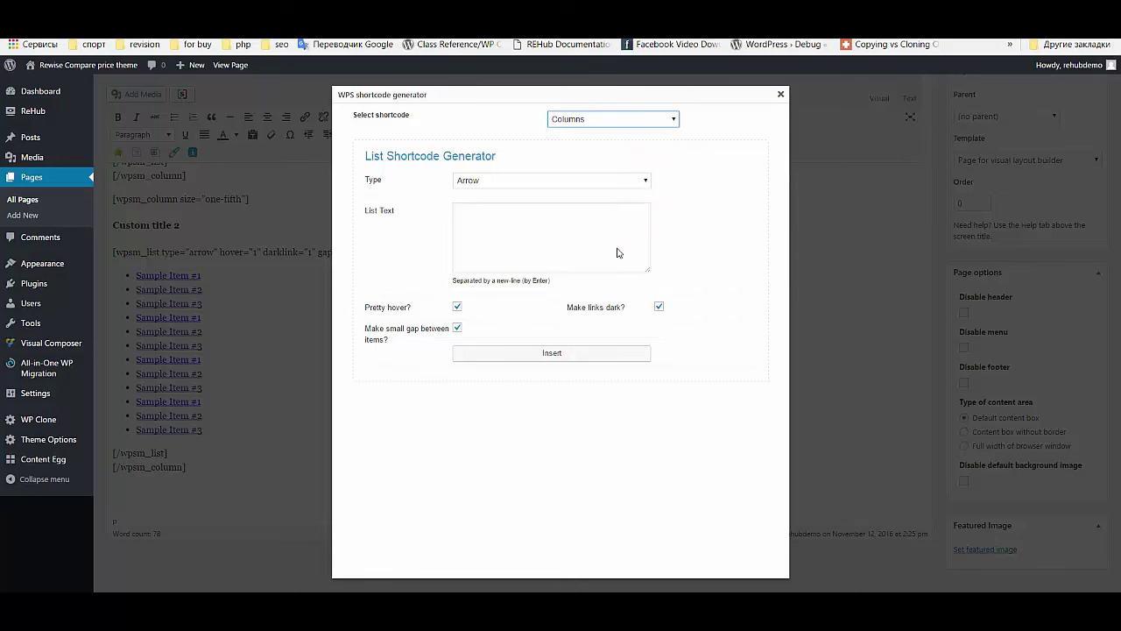
{"action": "left_click", "coordinate": [565, 182]}
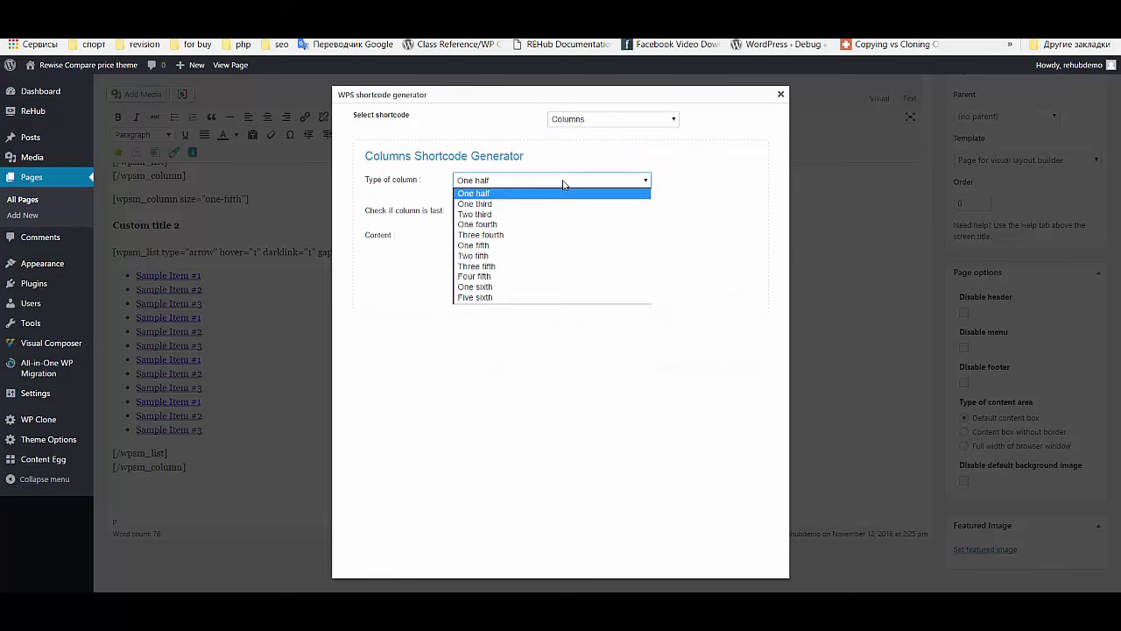
{"action": "left_click", "coordinate": [548, 256]}
{"action": "left_click", "coordinate": [456, 210]}
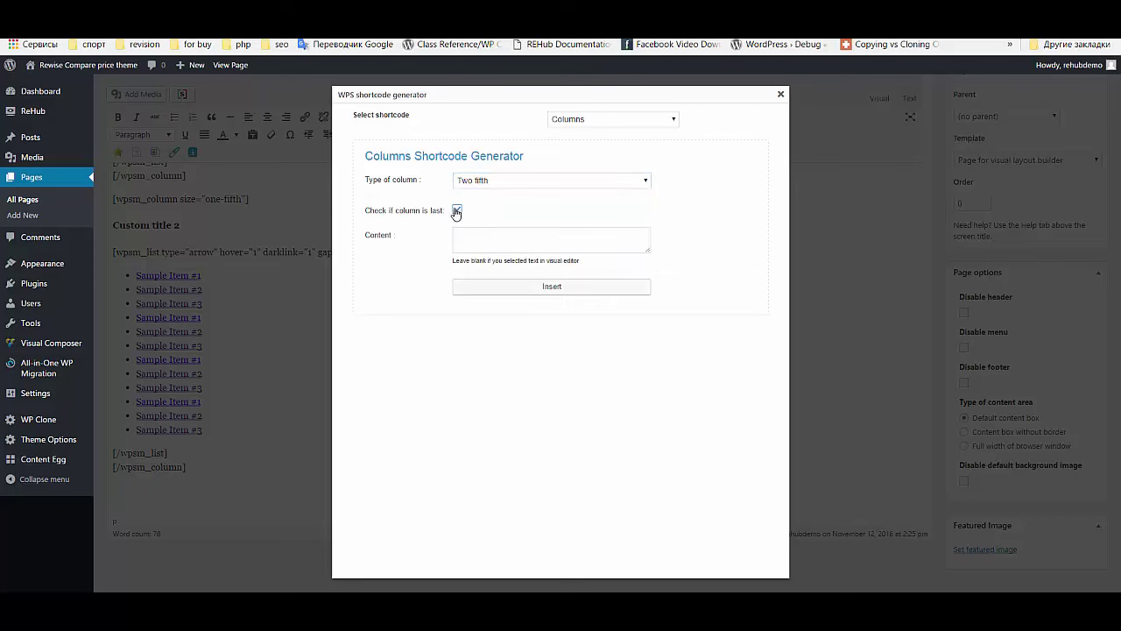
{"action": "left_click", "coordinate": [551, 287]}
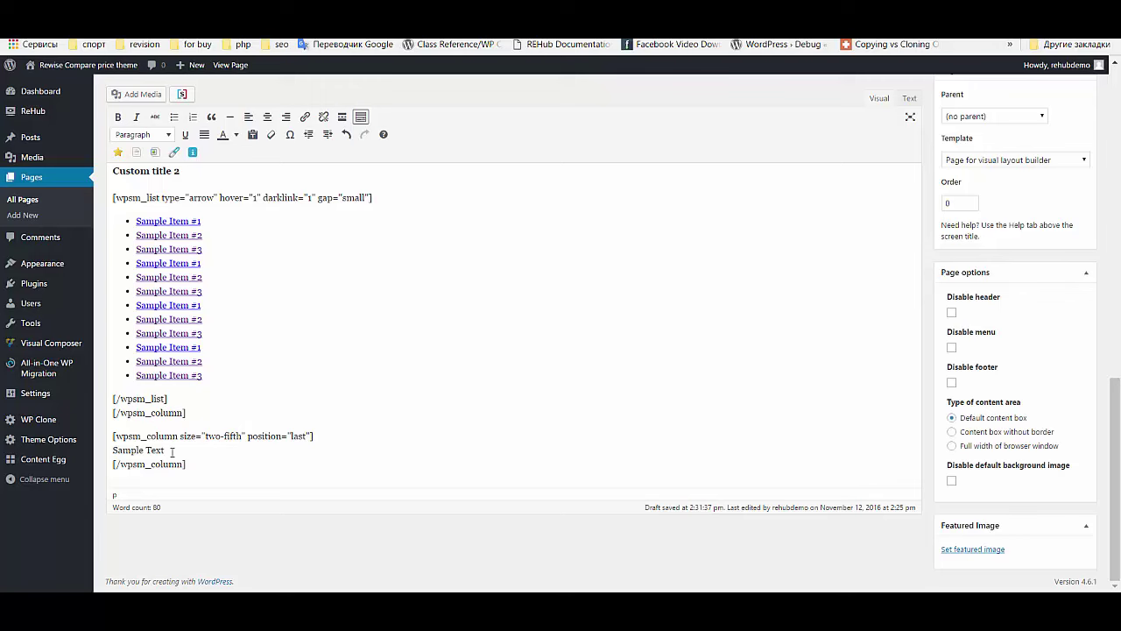
- Replace the two-fifth column's placeholder with a copy of the Heading 4 title and reword it as "Custom title last column"
{"action": "scroll", "coordinate": [192, 235], "scroll_direction": "up", "scroll_amount": 2}
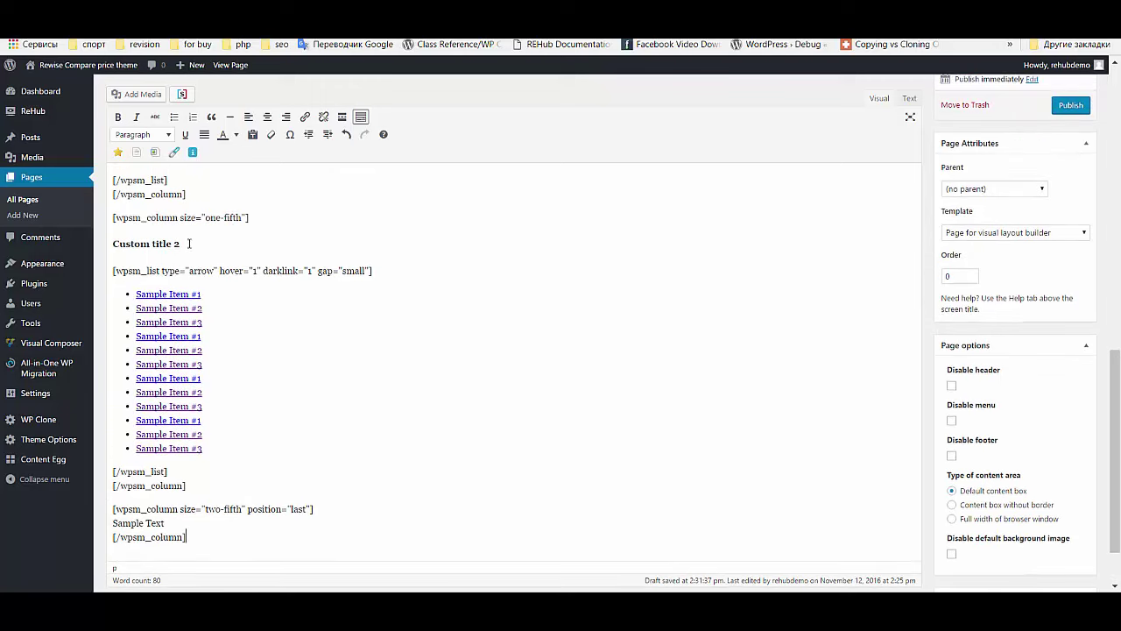
{"action": "left_click_drag", "start_coordinate": [181, 244], "coordinate": [110, 244]}
{"action": "scroll", "coordinate": [179, 412], "scroll_direction": "down", "scroll_amount": 2}
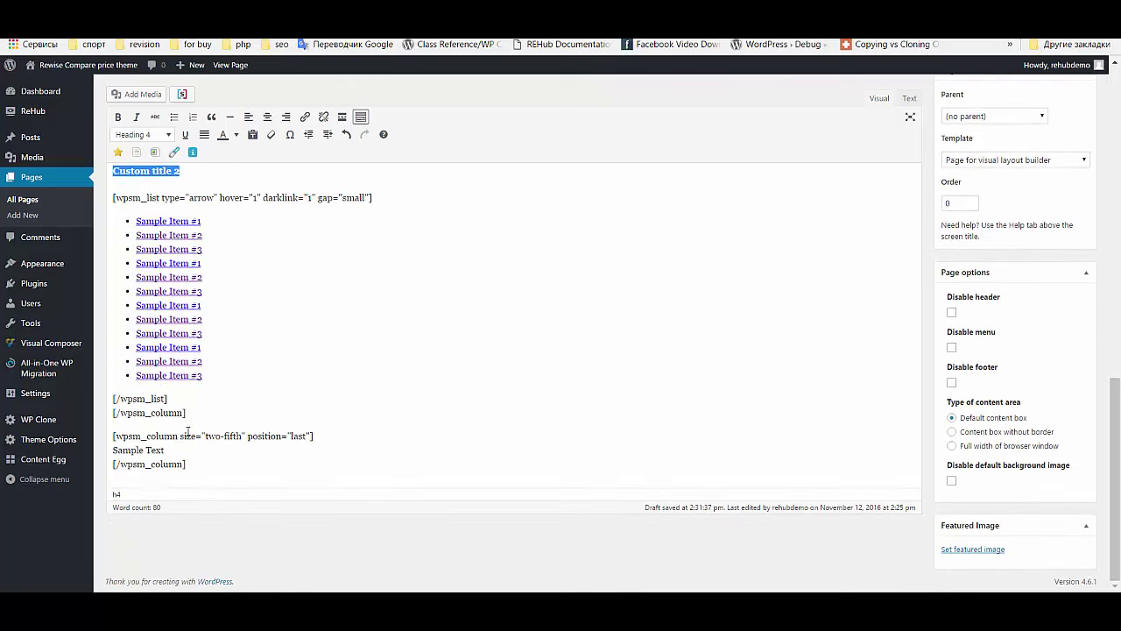
{"action": "left_click_drag", "start_coordinate": [167, 449], "coordinate": [101, 449]}
{"action": "key", "text": "ctrl+v"}
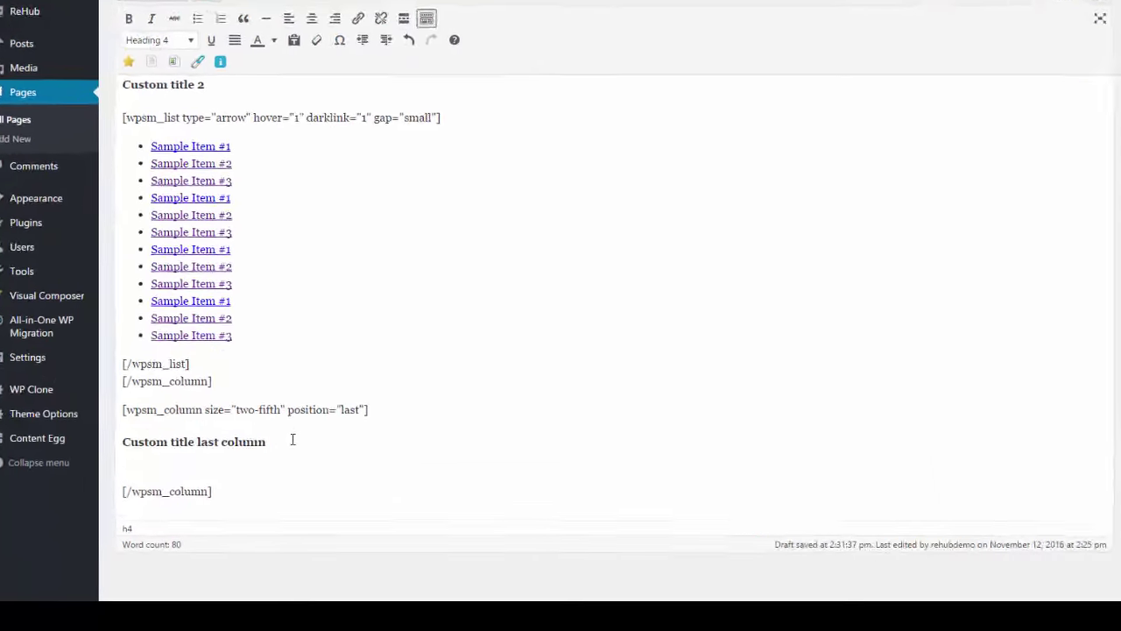
- Add the paragraph "I can add here also any text" below the last column's heading
{"action": "key", "text": "Return"}
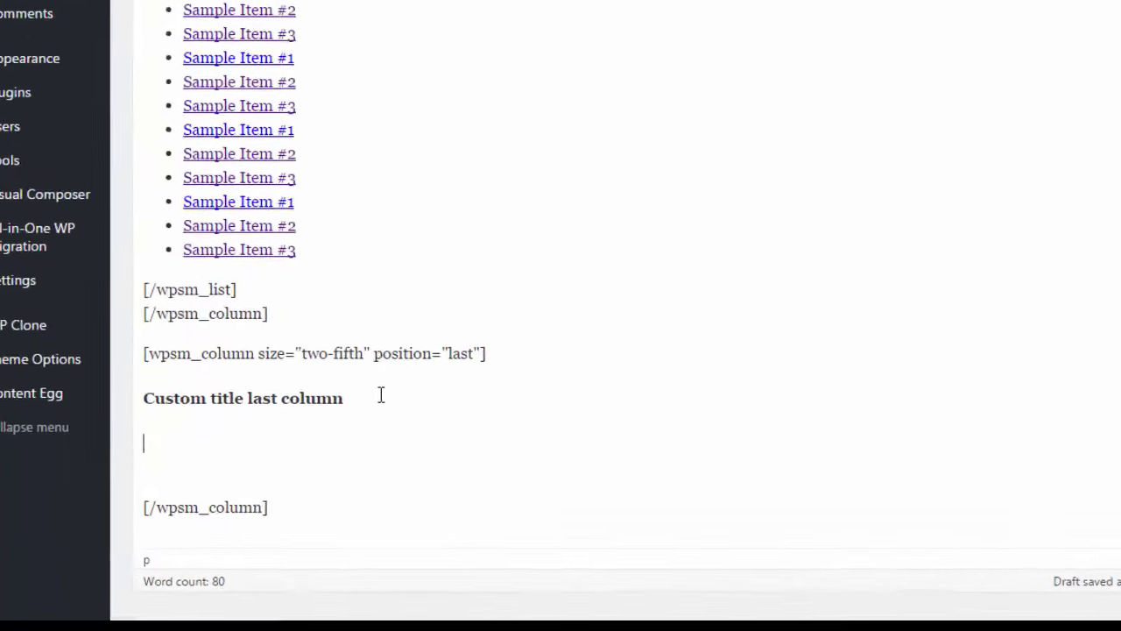
{"action": "type", "text": "I can ad"}
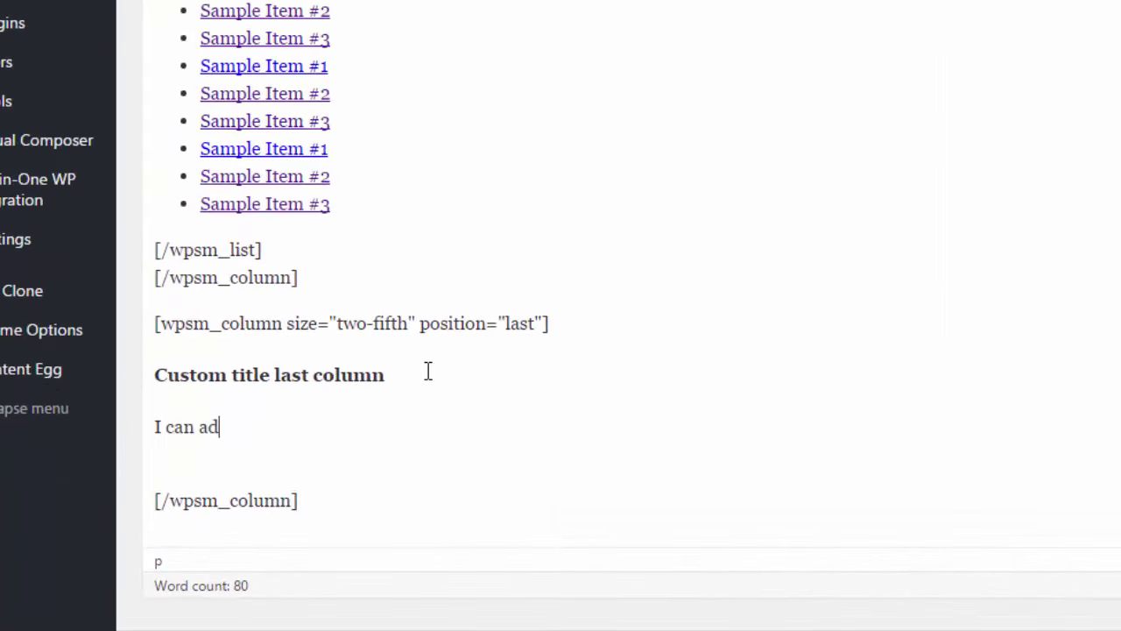
{"action": "type", "text": "d here also"}
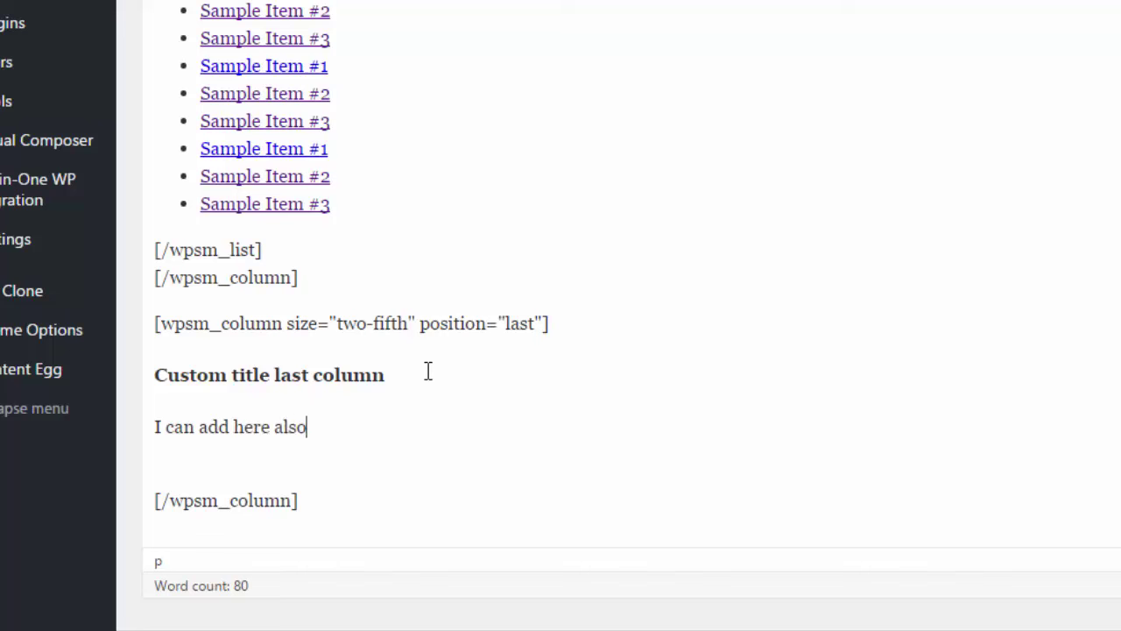
{"action": "type", "text": " any text"}
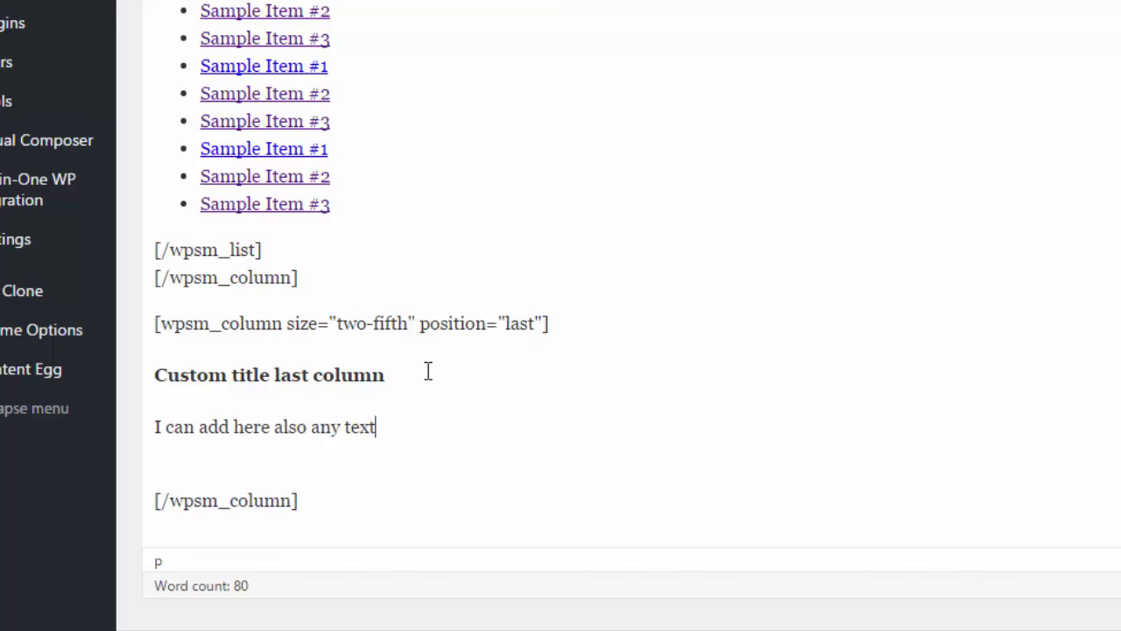
- Extend the last column's paragraph with " or shortcode, for example, button shortcode"
{"action": "type", "text": " or shortcode, f"}
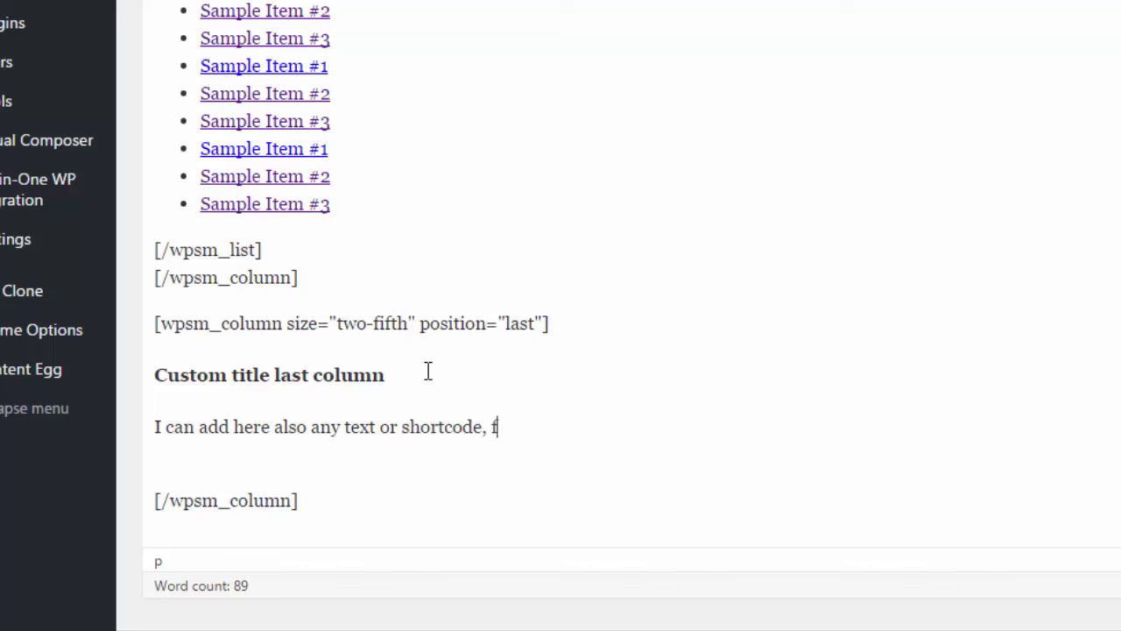
{"action": "type", "text": "or example"}
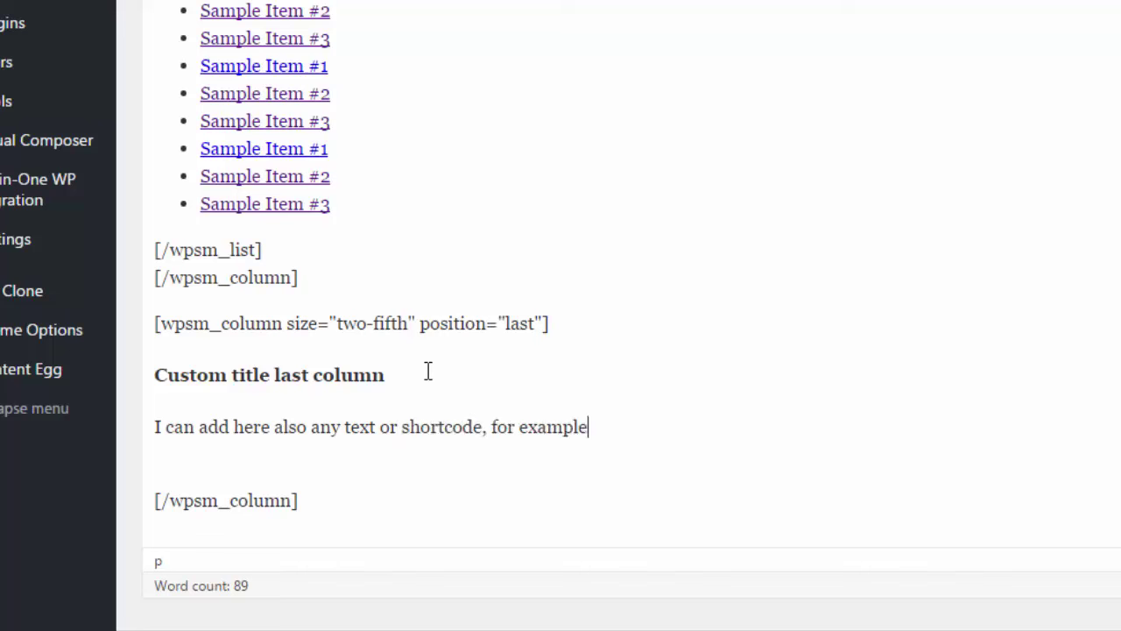
{"action": "type", "text": ", button shortcode"}
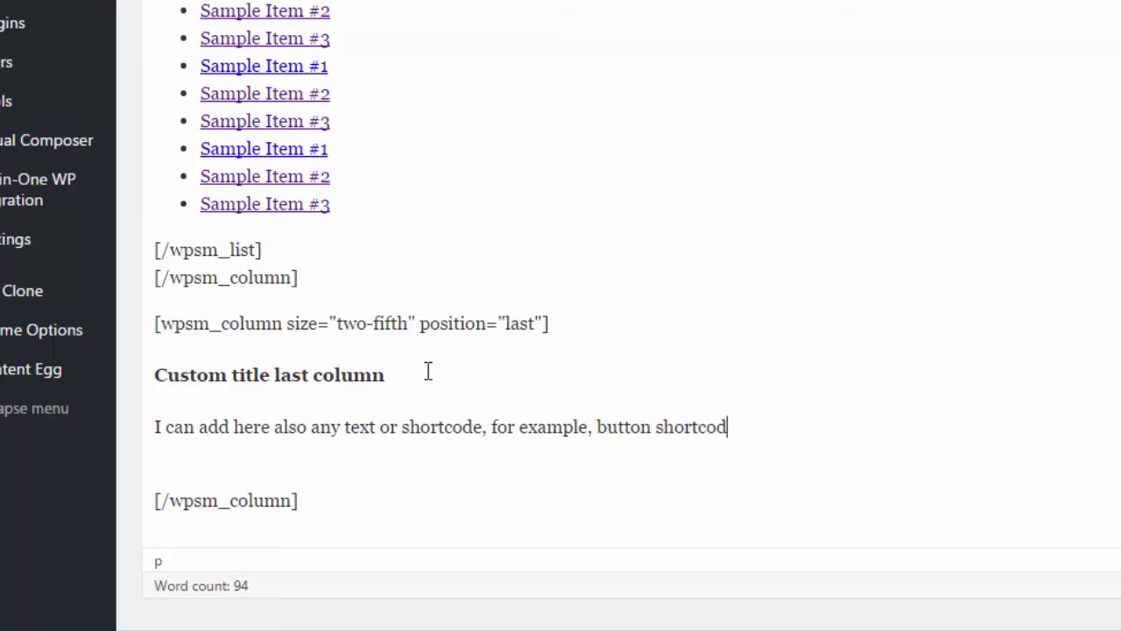
- Start a Button shortcode on a new line below the paragraph, with color Green and size Medium
{"action": "key", "text": "Return"}
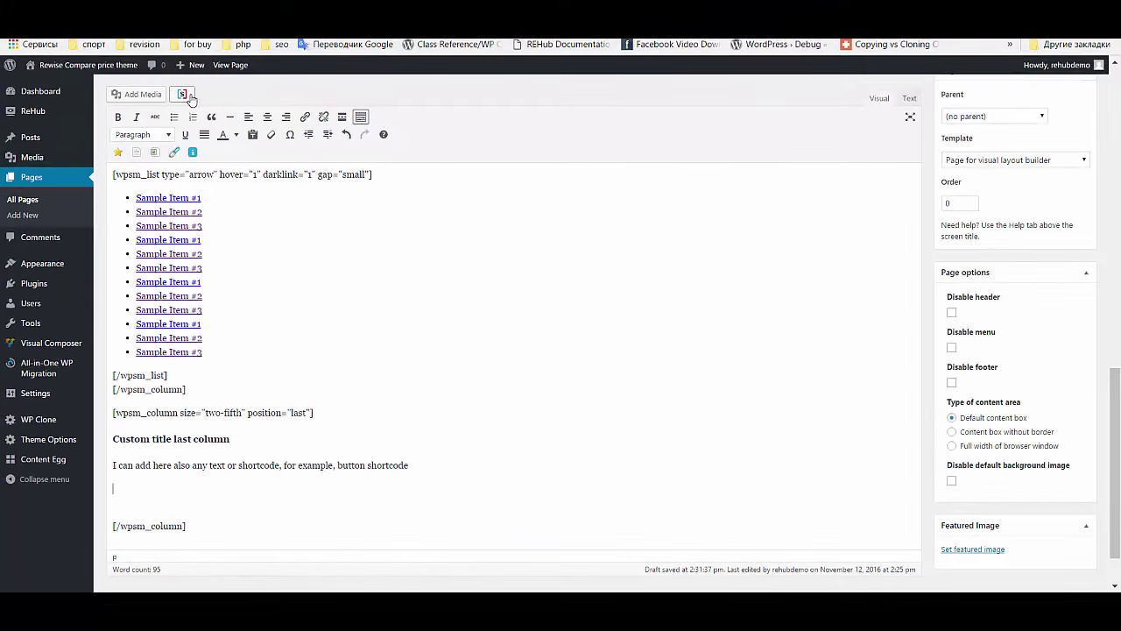
{"action": "left_click", "coordinate": [189, 97]}
{"action": "left_click", "coordinate": [588, 119]}
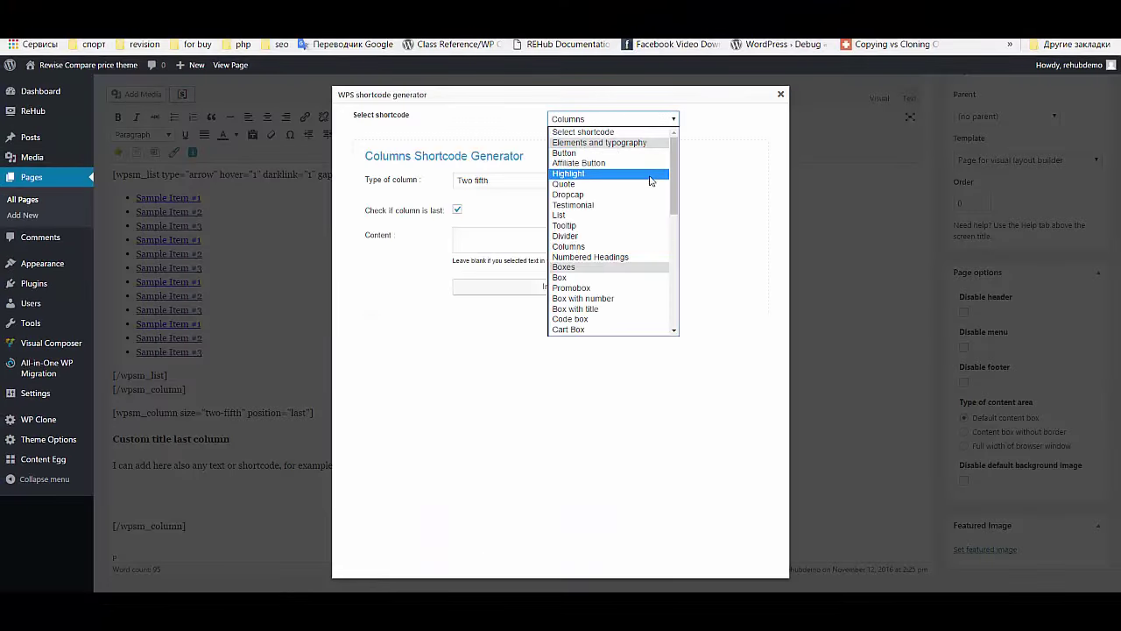
{"action": "scroll", "coordinate": [651, 181], "scroll_direction": "down", "scroll_amount": 2}
{"action": "scroll", "coordinate": [651, 180], "scroll_direction": "up", "scroll_amount": 2}
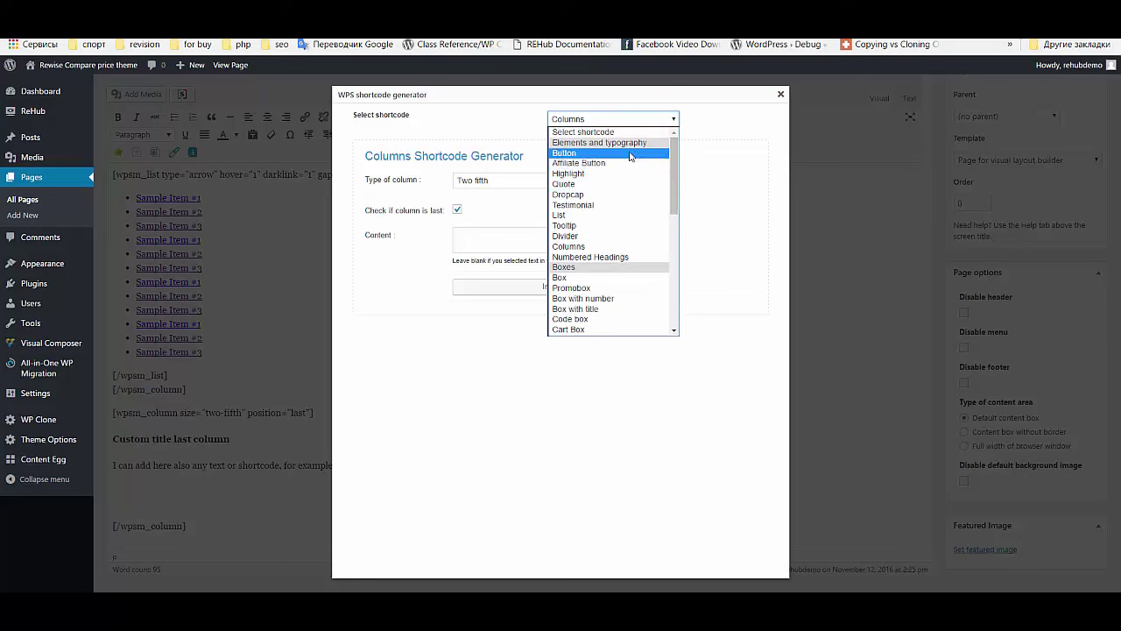
{"action": "left_click", "coordinate": [630, 153]}
{"action": "left_click", "coordinate": [516, 184]}
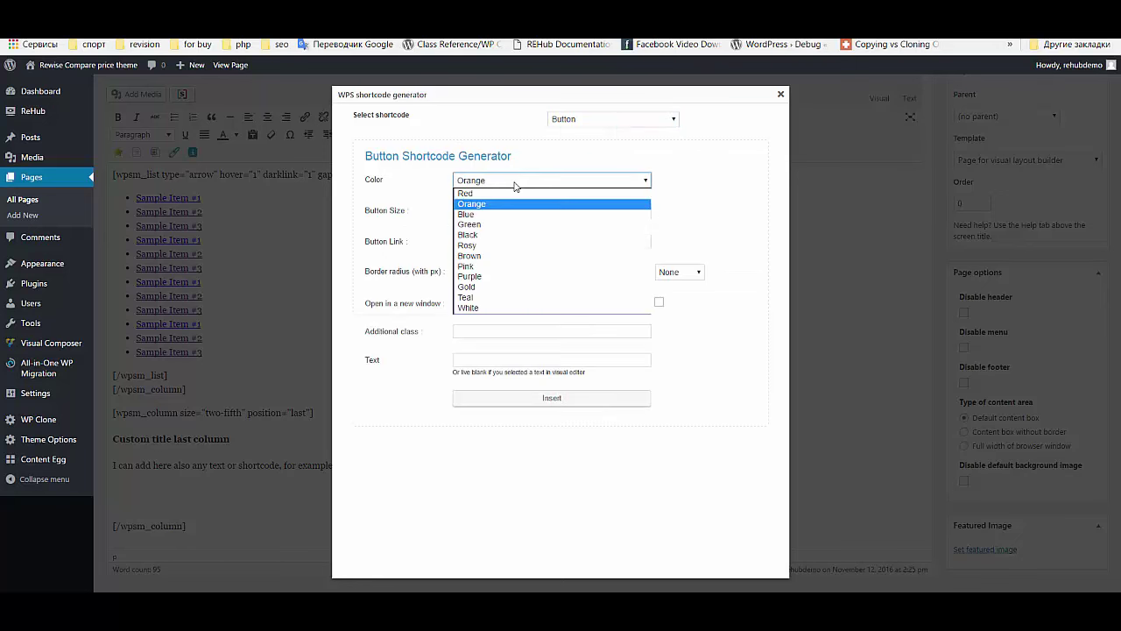
{"action": "left_click", "coordinate": [509, 220]}
{"action": "left_click", "coordinate": [469, 211]}
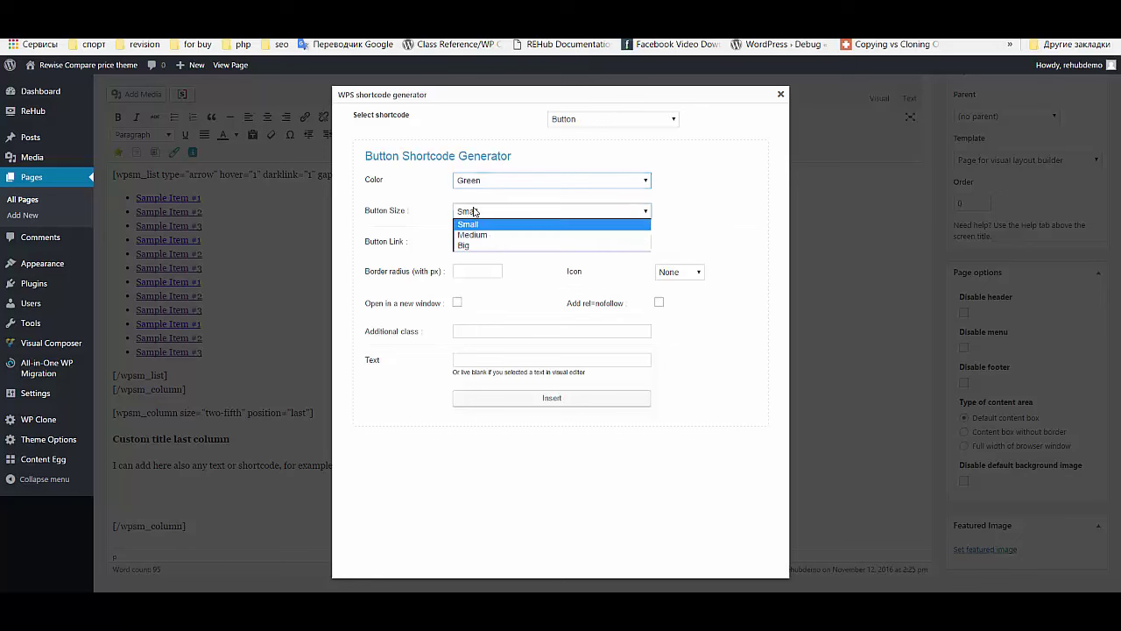
{"action": "left_click", "coordinate": [473, 230]}
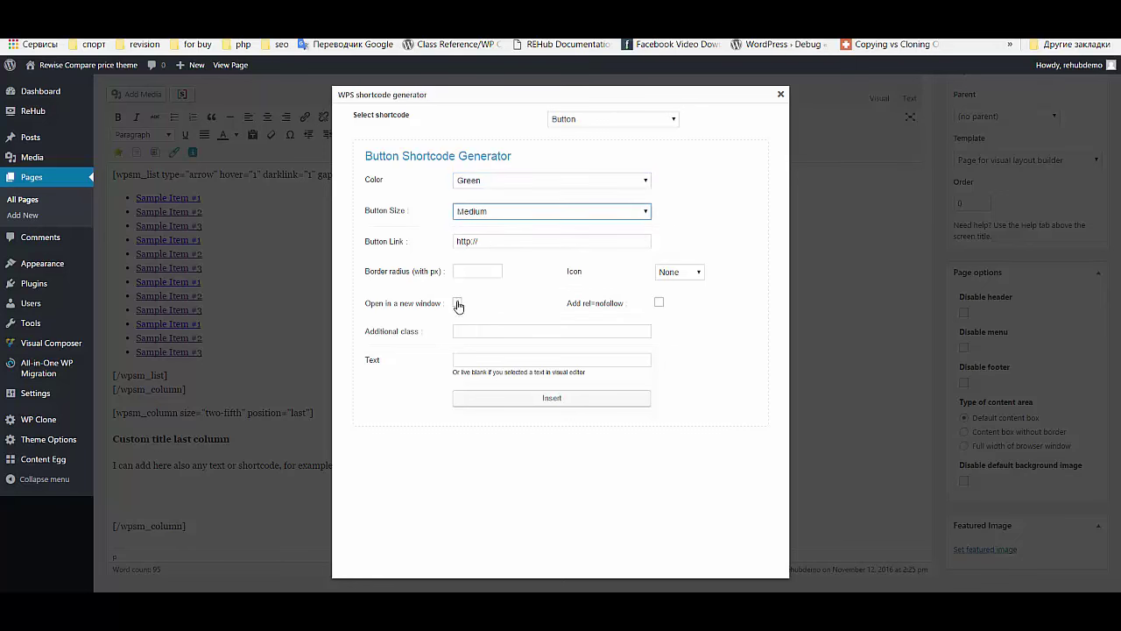
- Give the button the text "My button" and the Download icon, and insert its shortcode into the page
{"action": "left_click", "coordinate": [494, 360]}
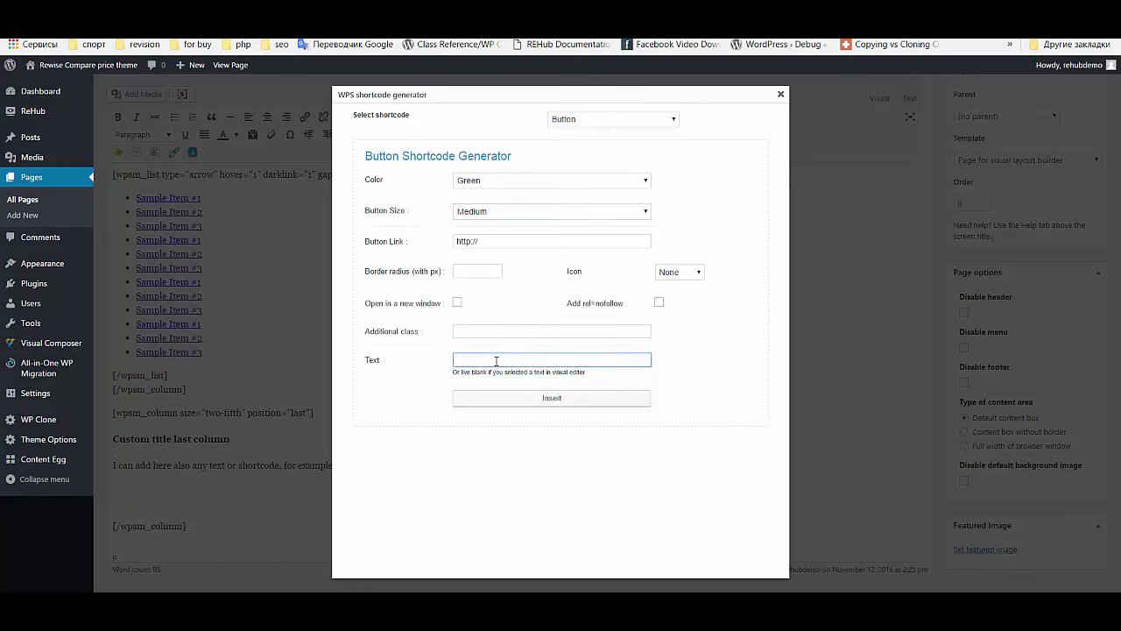
{"action": "type", "text": "My button"}
{"action": "left_click", "coordinate": [697, 274]}
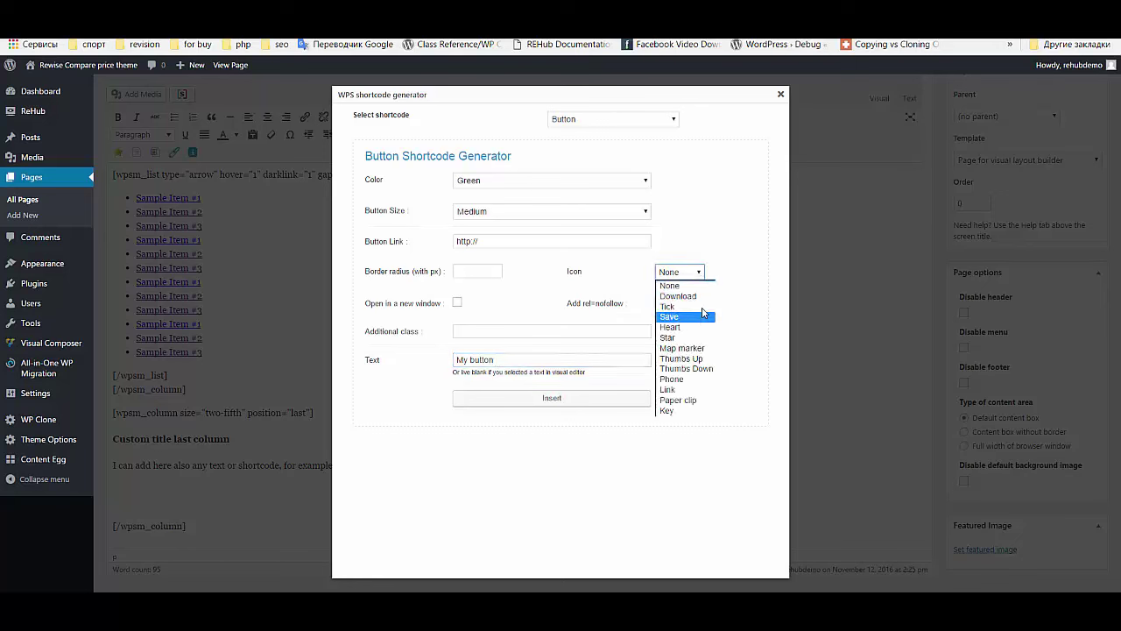
{"action": "left_click", "coordinate": [696, 296]}
{"action": "left_click", "coordinate": [550, 398]}
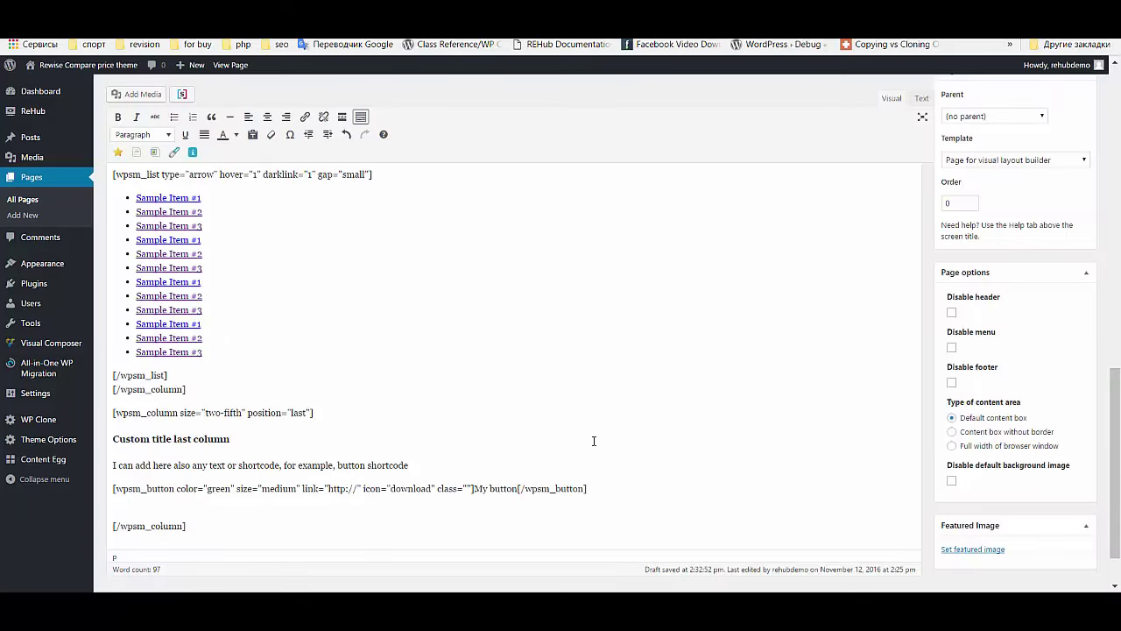
- Insert a solid Divider shortcode with 20px top and bottom margins on a new line below the button shortcode
{"action": "key", "text": "Return"}
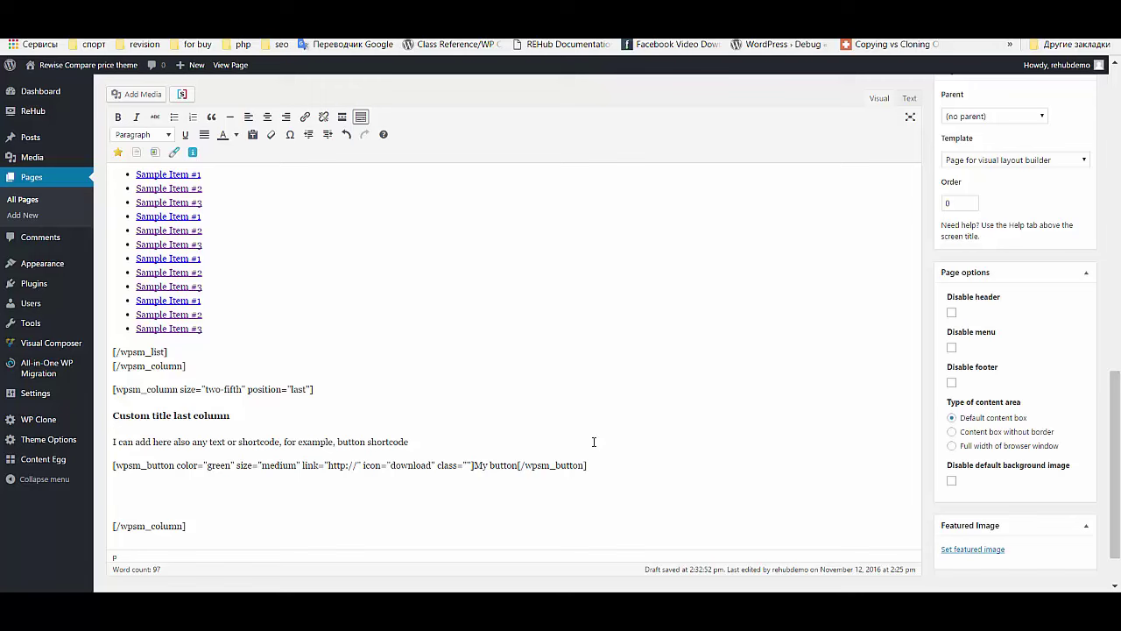
{"action": "left_click", "coordinate": [252, 134]}
{"action": "left_click", "coordinate": [561, 118]}
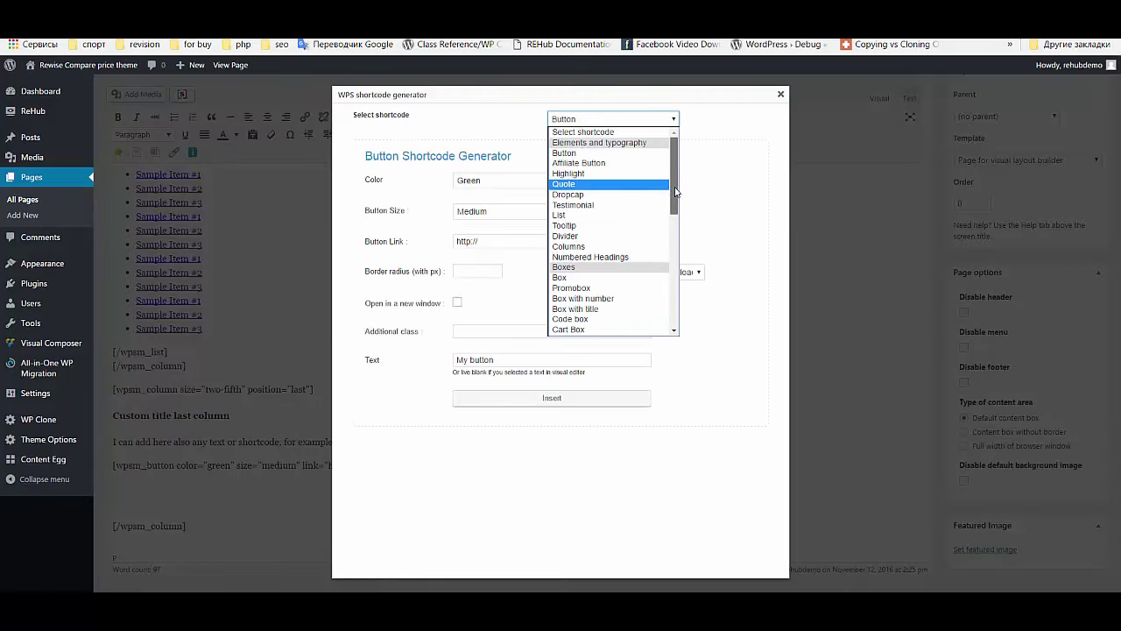
{"action": "scroll", "coordinate": [677, 197], "scroll_direction": "down", "scroll_amount": 1}
{"action": "scroll", "coordinate": [678, 196], "scroll_direction": "down", "scroll_amount": 2}
{"action": "left_click", "coordinate": [632, 216]}
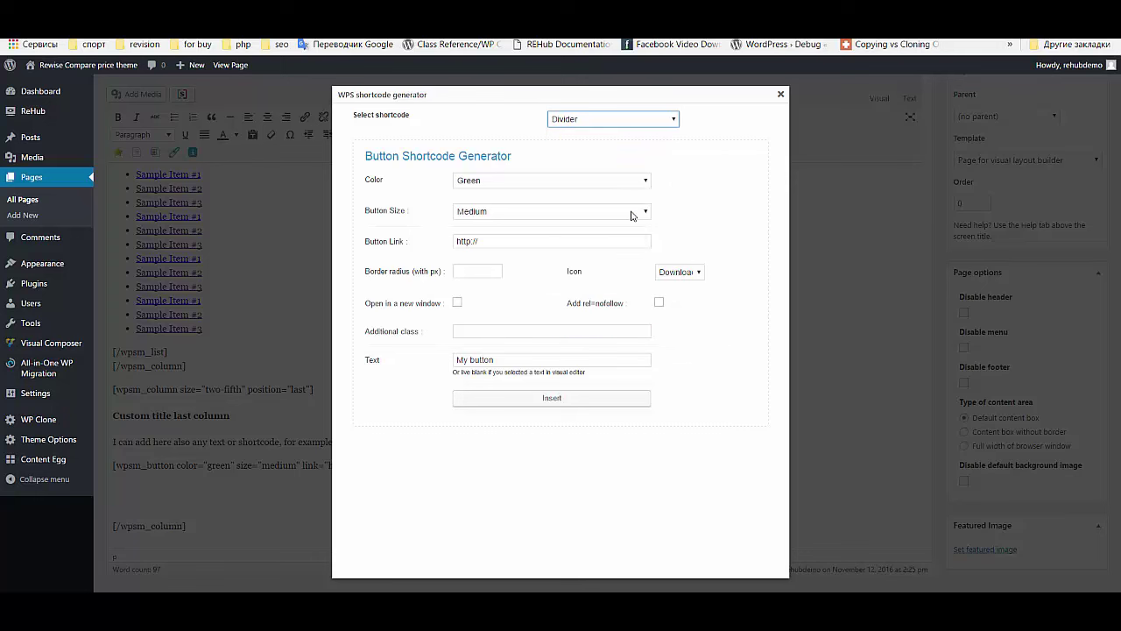
{"action": "left_click", "coordinate": [536, 181]}
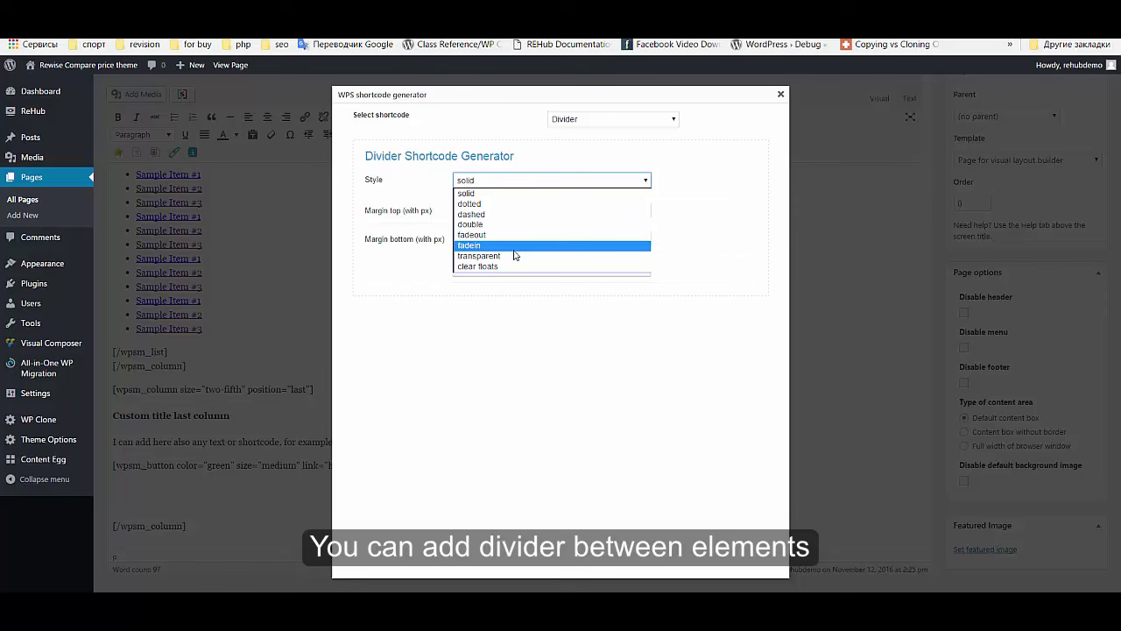
{"action": "left_click", "coordinate": [522, 194]}
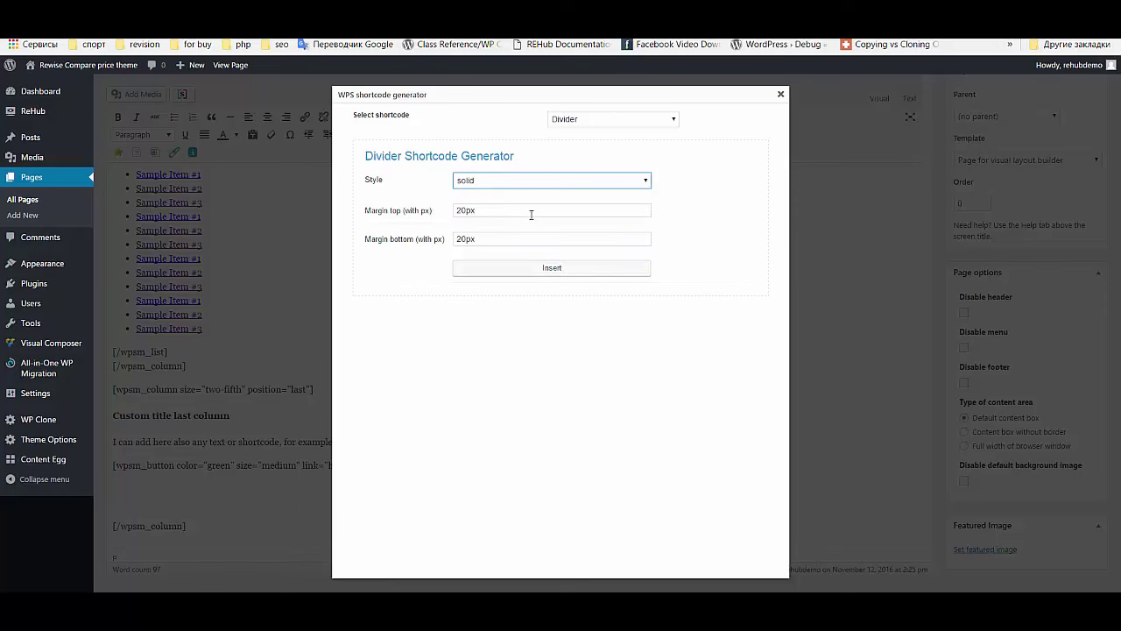
{"action": "left_click", "coordinate": [526, 270]}
- Insert the media library image Meizu-m3-note.jpg at Medium size, 300 × 291, on a new line below the divider shortcode
{"action": "key", "text": "Return"}
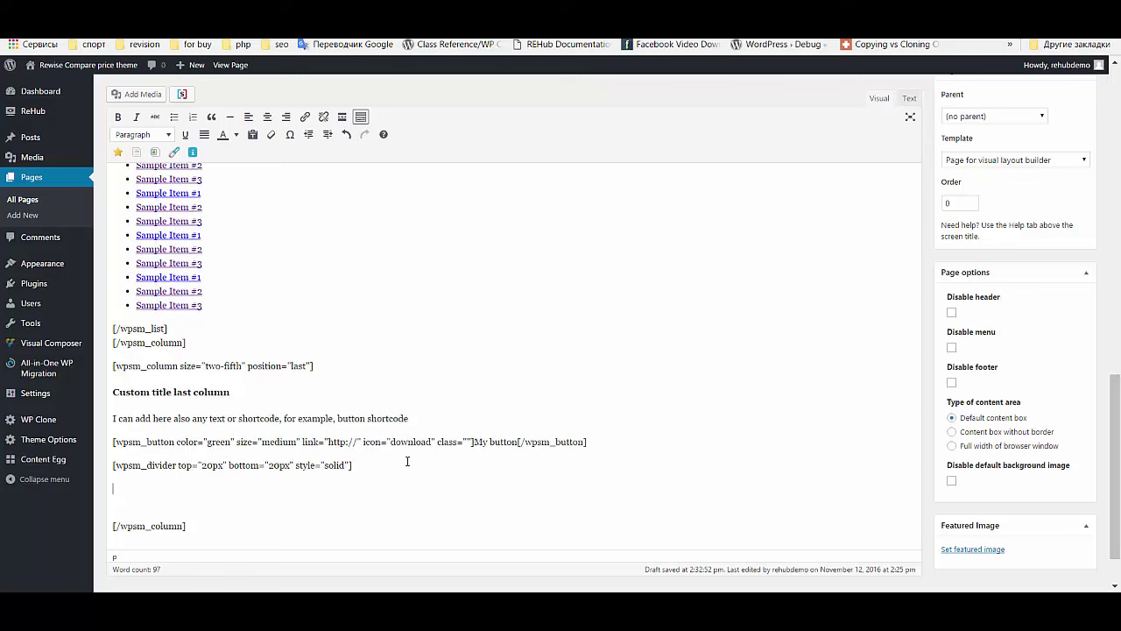
{"action": "left_click", "coordinate": [143, 93]}
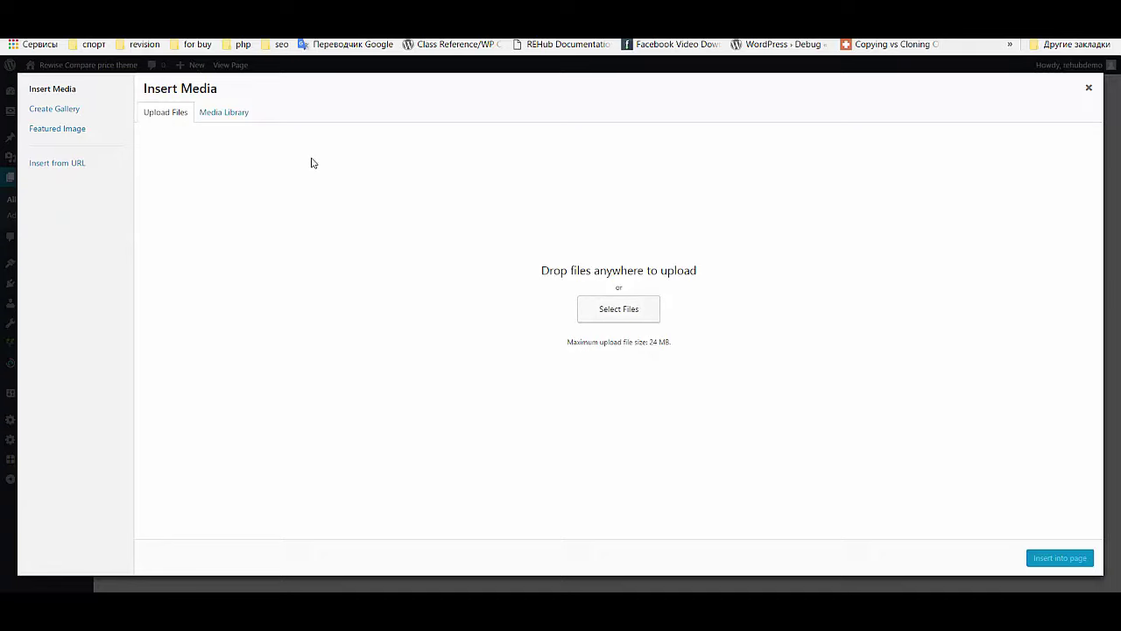
{"action": "left_click", "coordinate": [230, 115]}
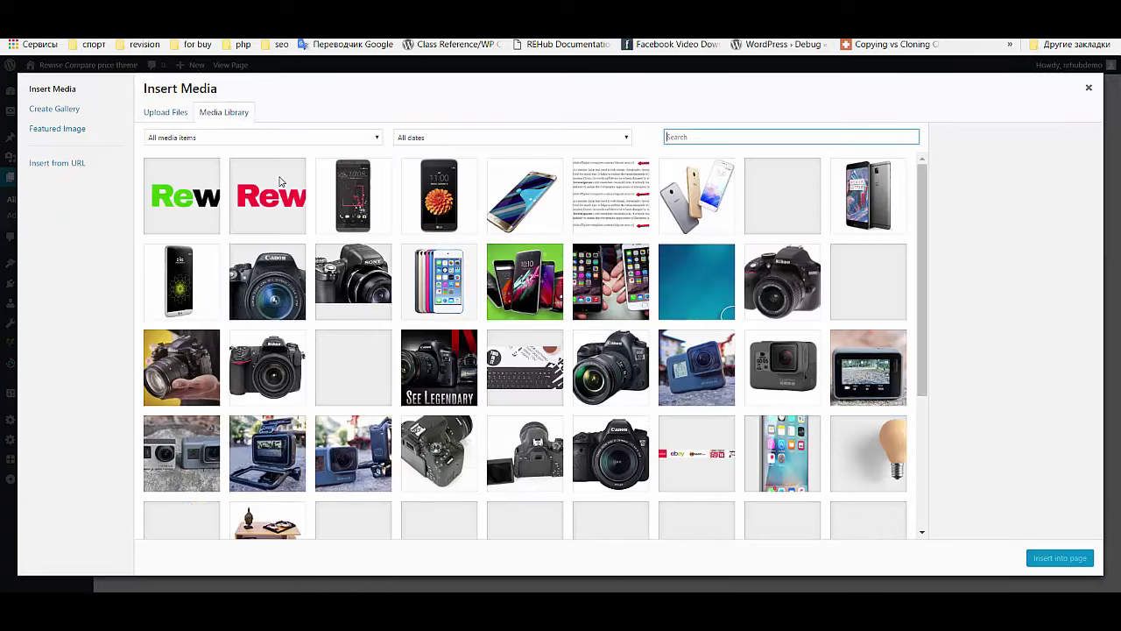
{"action": "scroll", "coordinate": [438, 245], "scroll_direction": "down", "scroll_amount": 5}
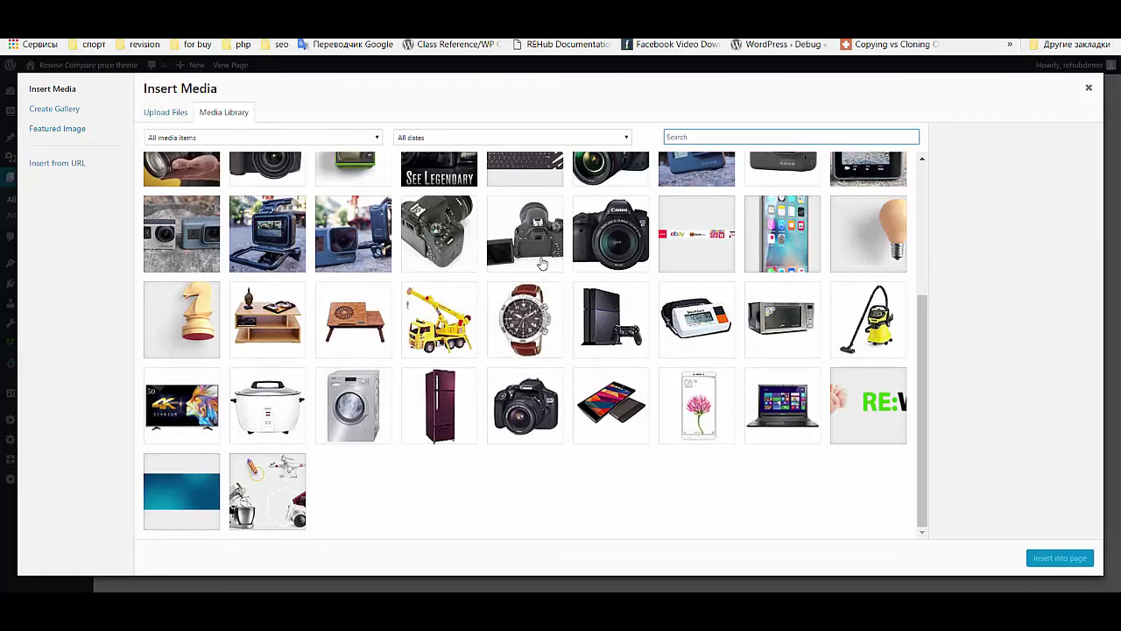
{"action": "left_click", "coordinate": [782, 416]}
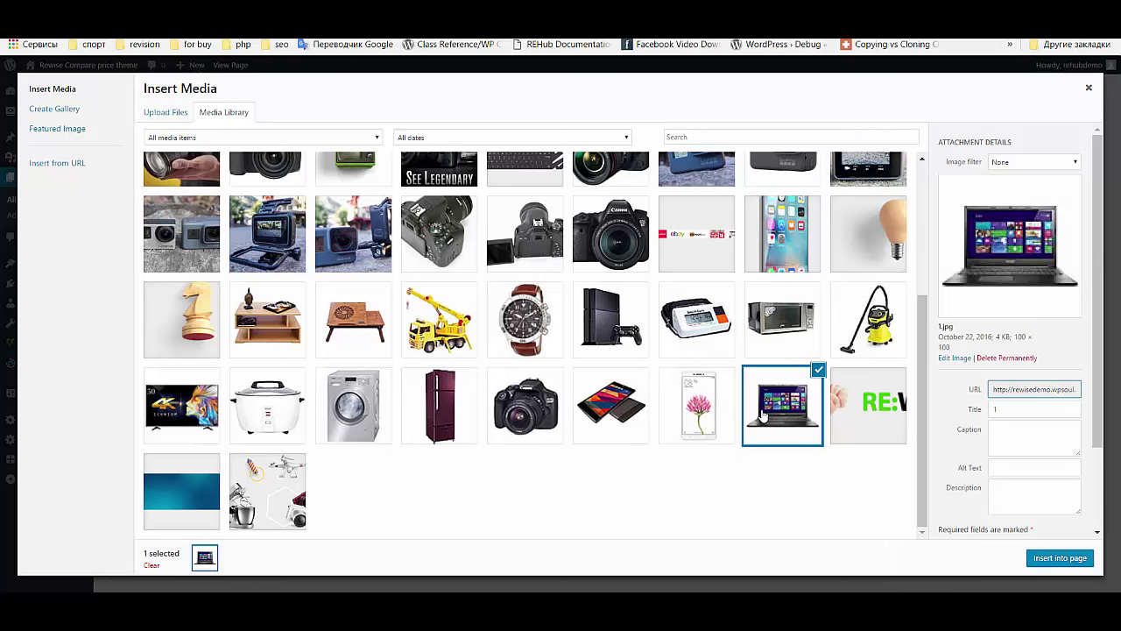
{"action": "scroll", "coordinate": [312, 424], "scroll_direction": "up", "scroll_amount": 1}
{"action": "scroll", "coordinate": [312, 424], "scroll_direction": "up", "scroll_amount": 1}
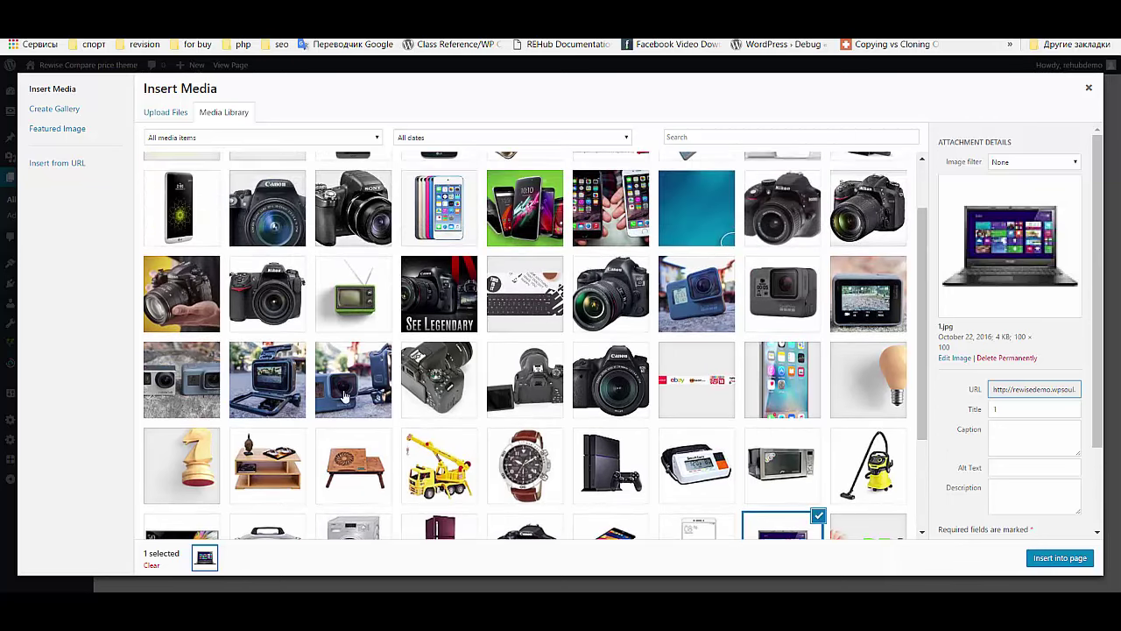
{"action": "scroll", "coordinate": [779, 416], "scroll_direction": "up", "scroll_amount": 1}
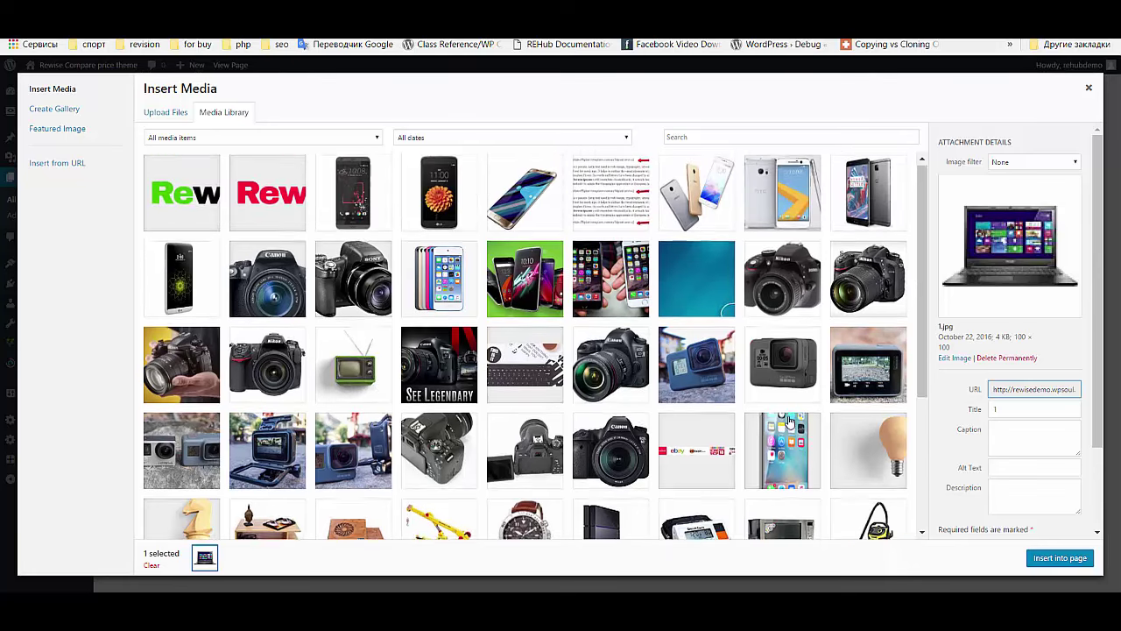
{"action": "left_click", "coordinate": [710, 222]}
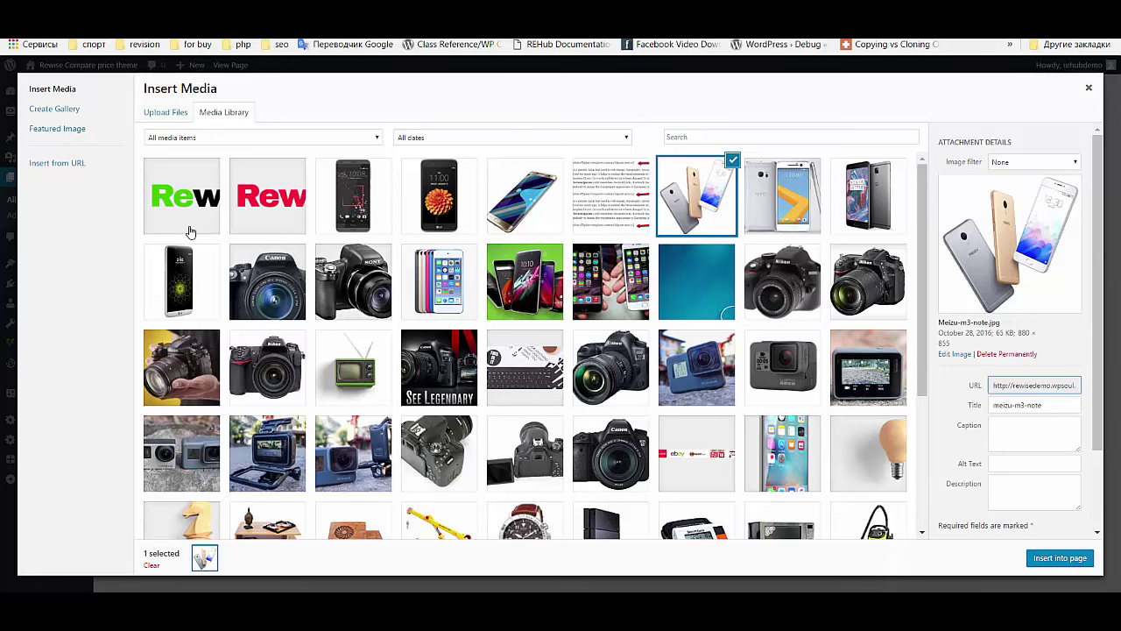
{"action": "scroll", "coordinate": [1076, 427], "scroll_direction": "down", "scroll_amount": 2}
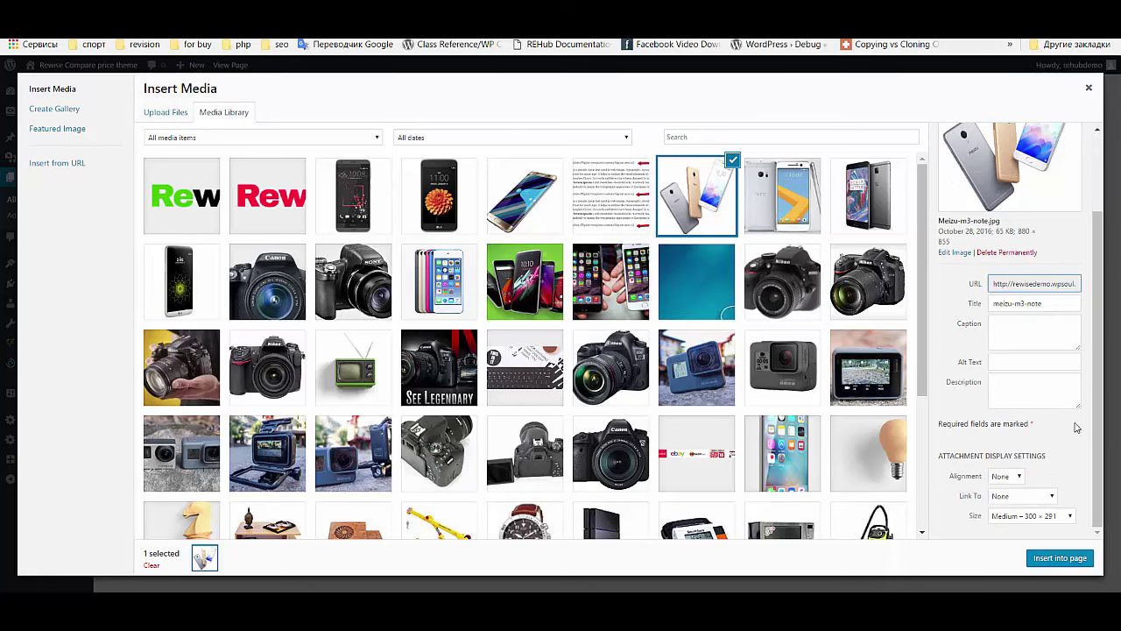
{"action": "left_click", "coordinate": [1068, 561]}
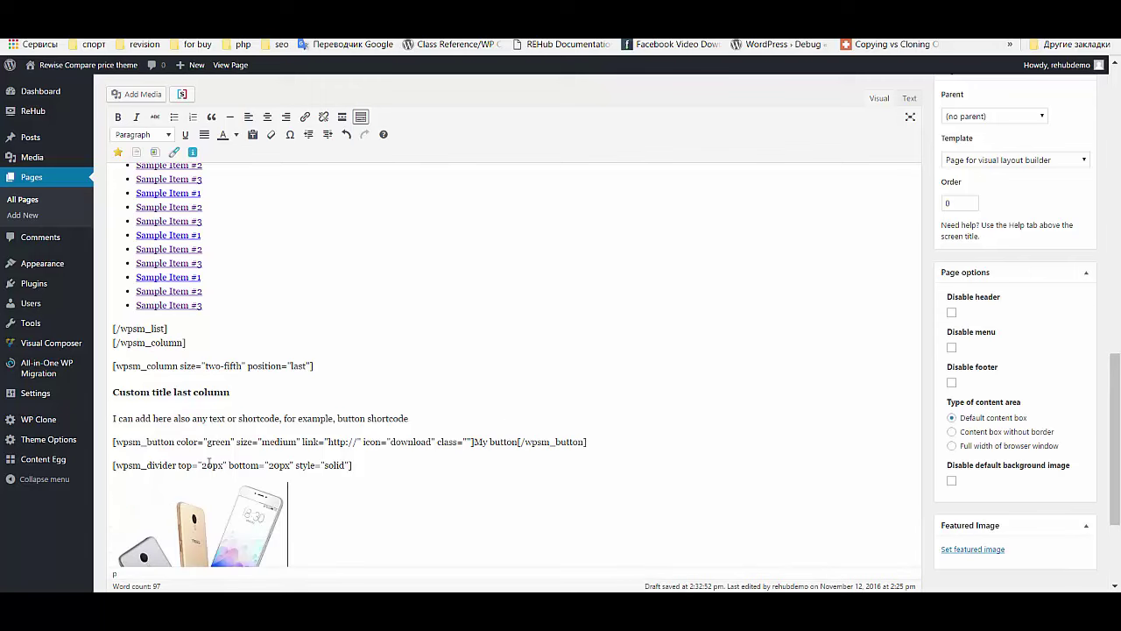
- Preview the draft page to check the last column's text, button, divider and image, and return to the editor
{"action": "scroll", "coordinate": [440, 432], "scroll_direction": "up", "scroll_amount": 15}
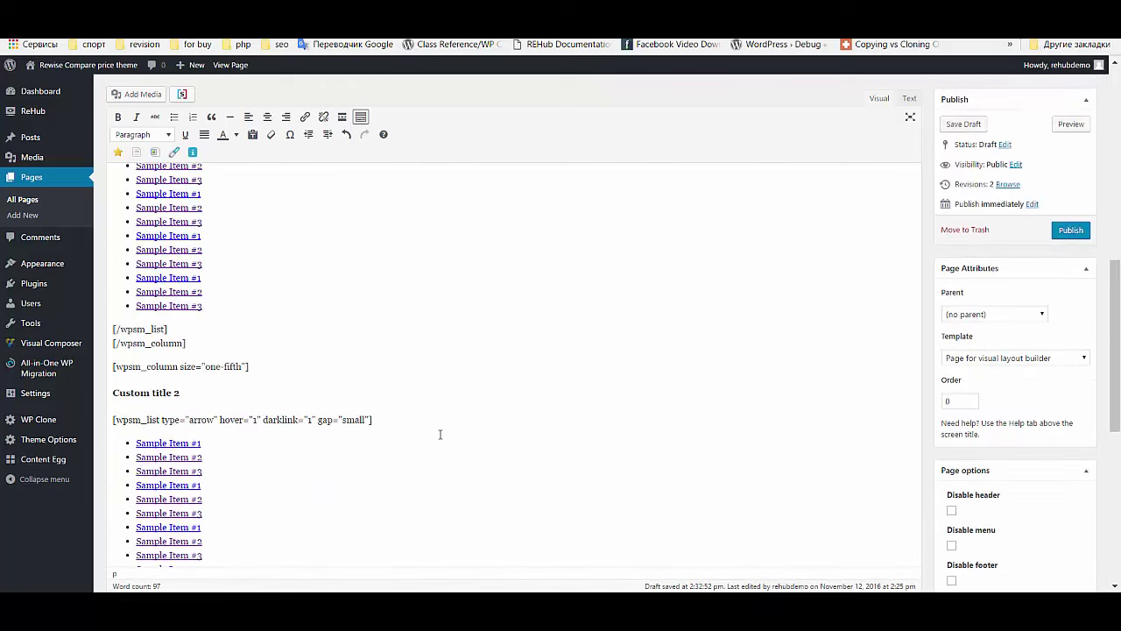
{"action": "scroll", "coordinate": [794, 232], "scroll_direction": "up", "scroll_amount": 2}
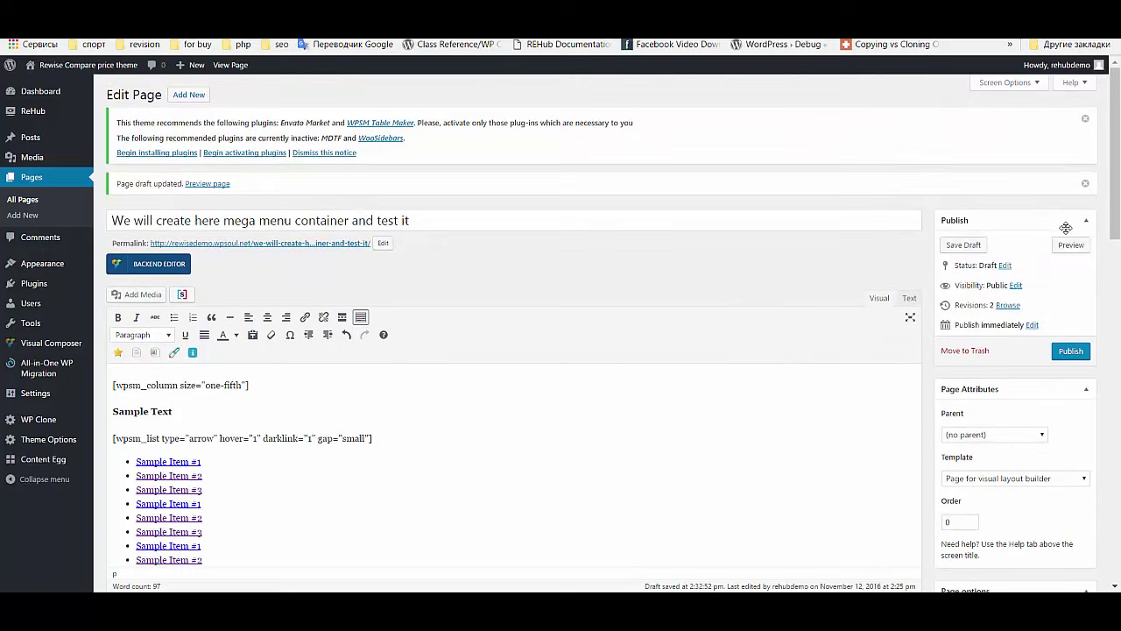
{"action": "left_click", "coordinate": [1070, 244]}
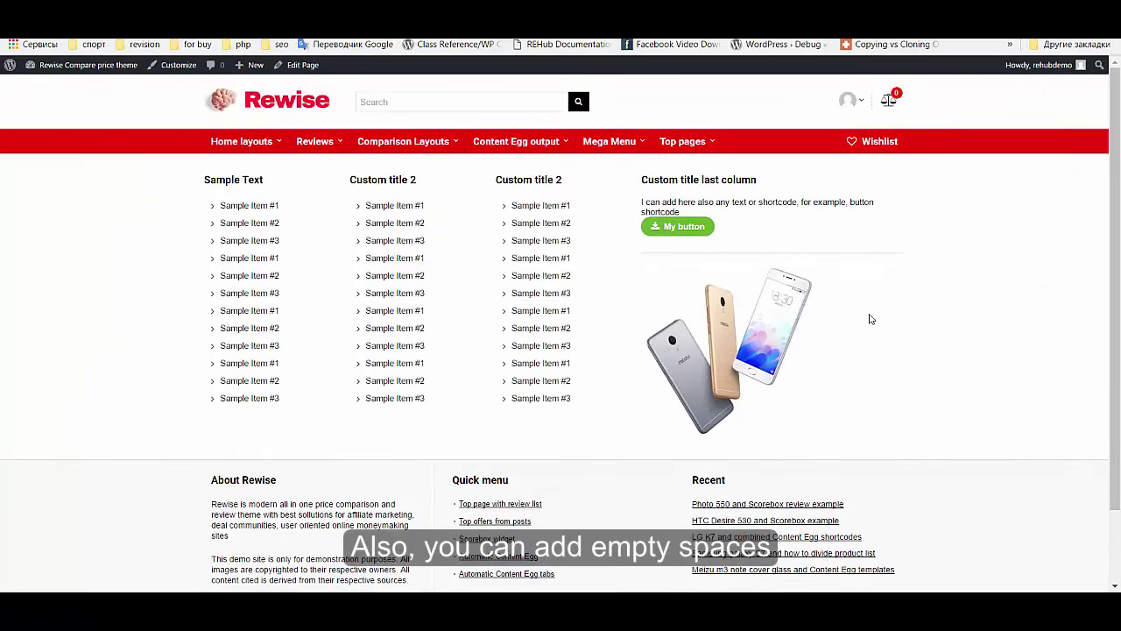
{"action": "scroll", "coordinate": [867, 319], "scroll_direction": "down", "scroll_amount": 1}
{"action": "scroll", "coordinate": [880, 317], "scroll_direction": "up", "scroll_amount": 1}
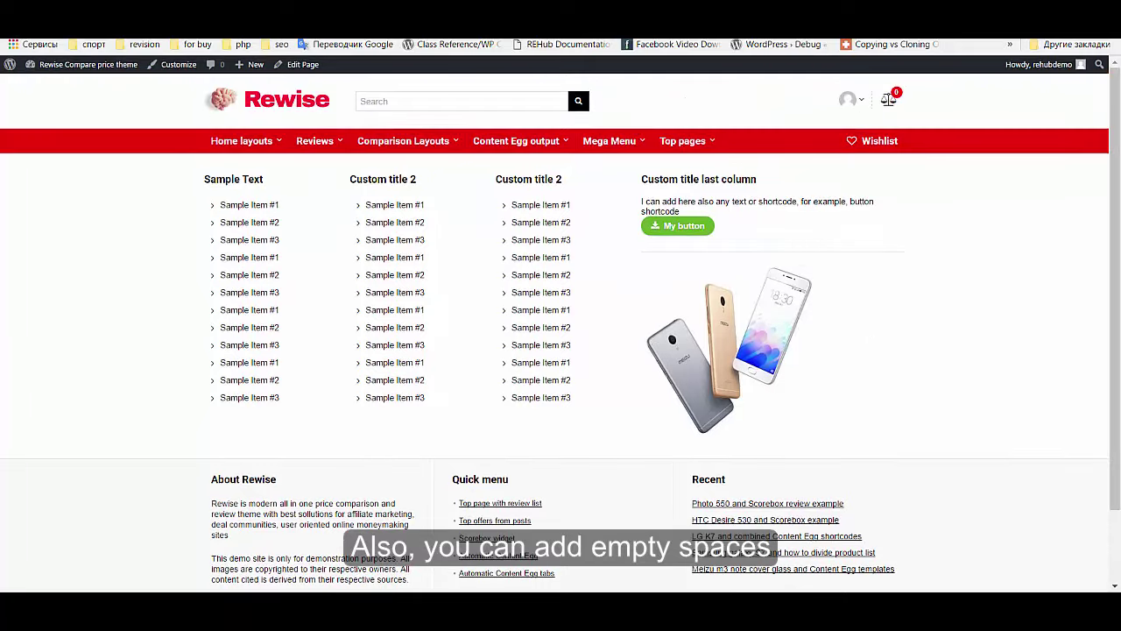
{"action": "key", "text": "ctrl+w"}
- Insert a transparent Divider shortcode with 20px top and bottom margins on a new line between the last column's text and button shortcode
{"action": "scroll", "coordinate": [514, 306], "scroll_direction": "down", "scroll_amount": 10}
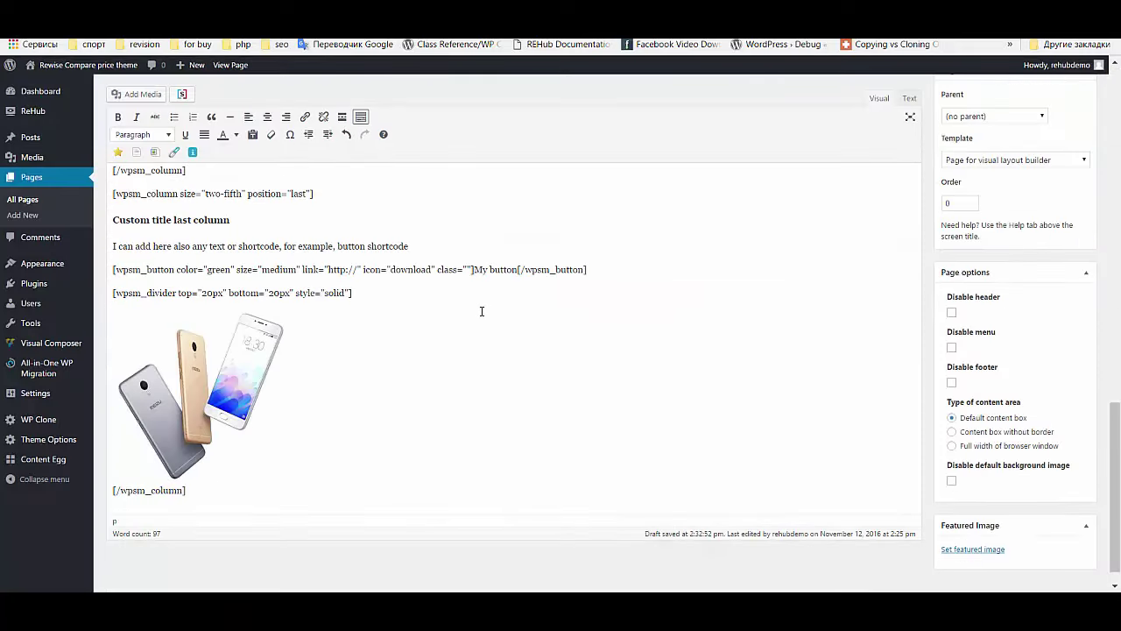
{"action": "left_click", "coordinate": [423, 245]}
{"action": "key", "text": "Return"}
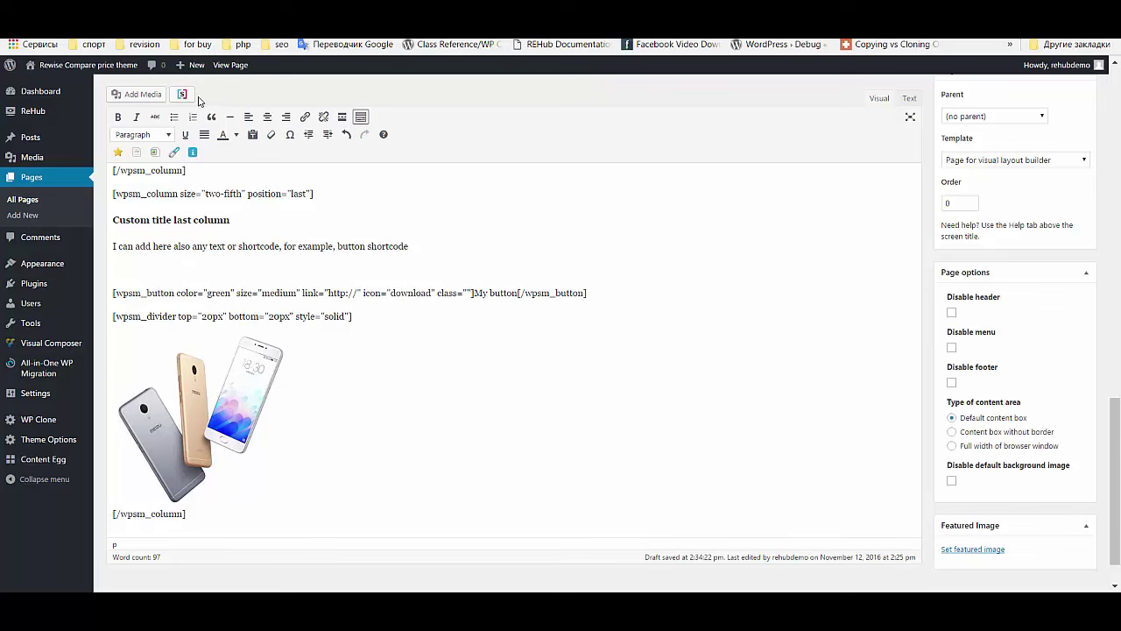
{"action": "left_click", "coordinate": [182, 95]}
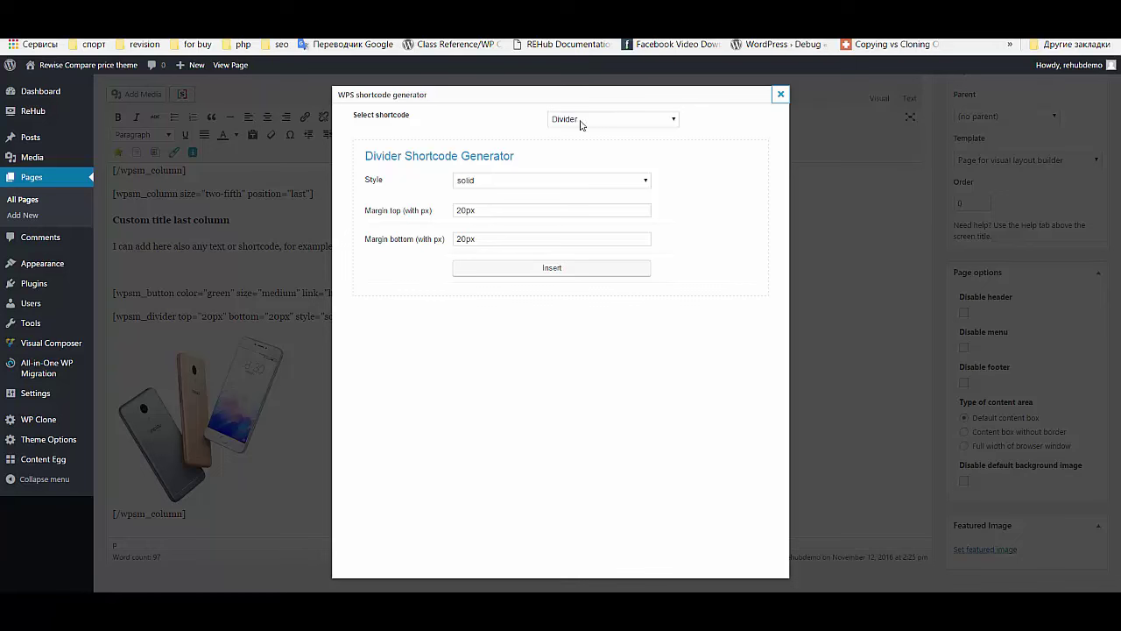
{"action": "left_click", "coordinate": [551, 183]}
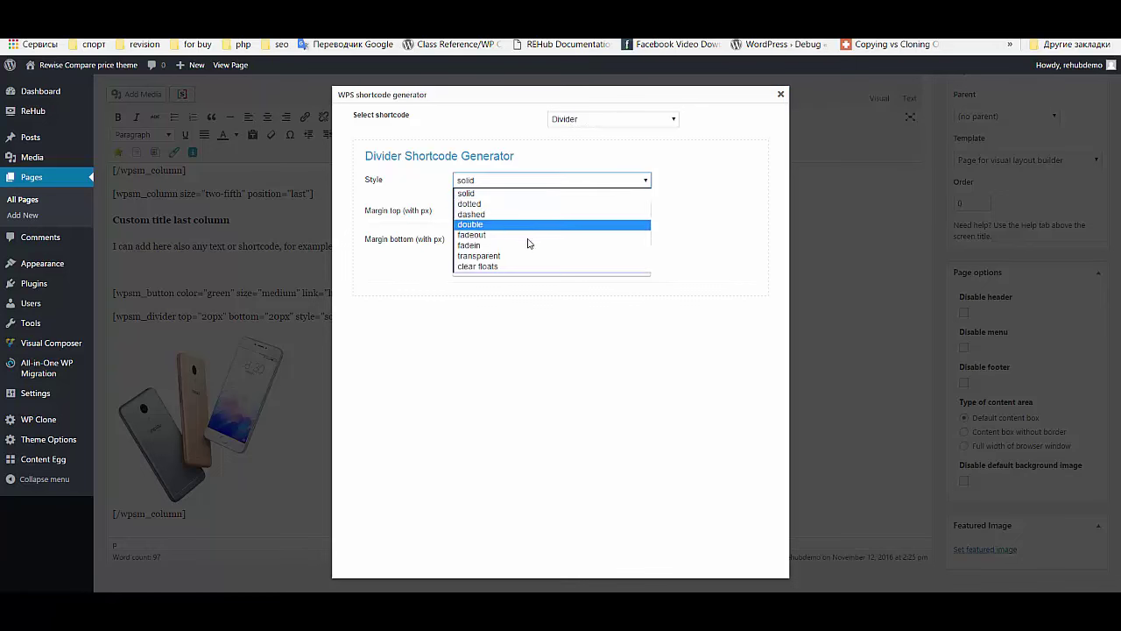
{"action": "left_click", "coordinate": [524, 254]}
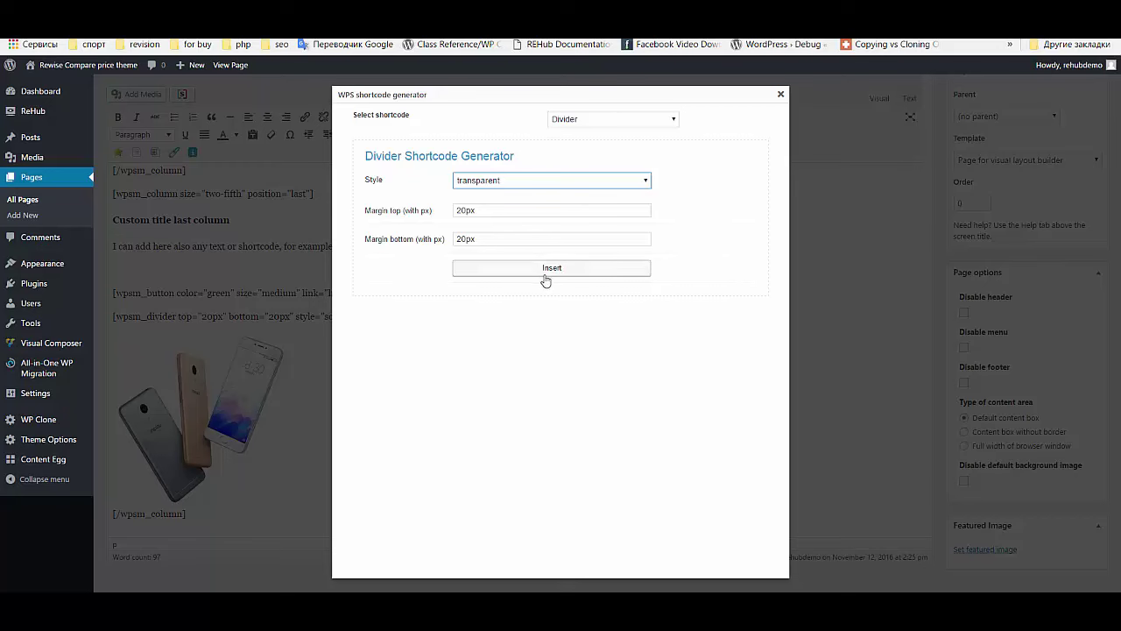
{"action": "left_click", "coordinate": [551, 269]}
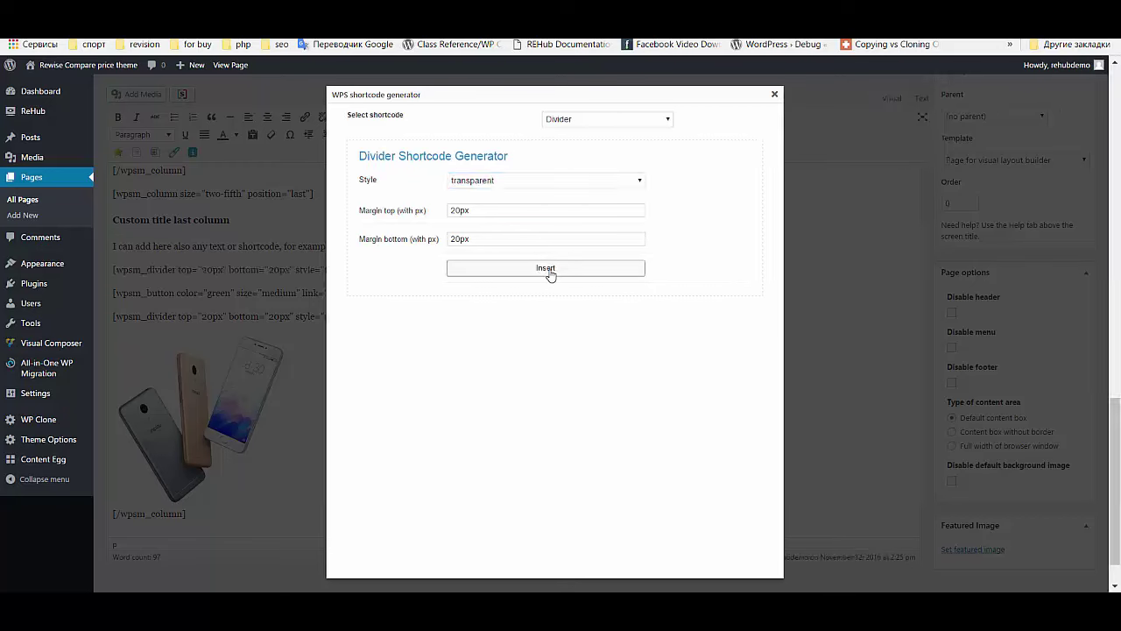
- Preview the draft page to check the spacing above the button, and return to the editor
{"action": "scroll", "coordinate": [1051, 242], "scroll_direction": "up", "scroll_amount": 10}
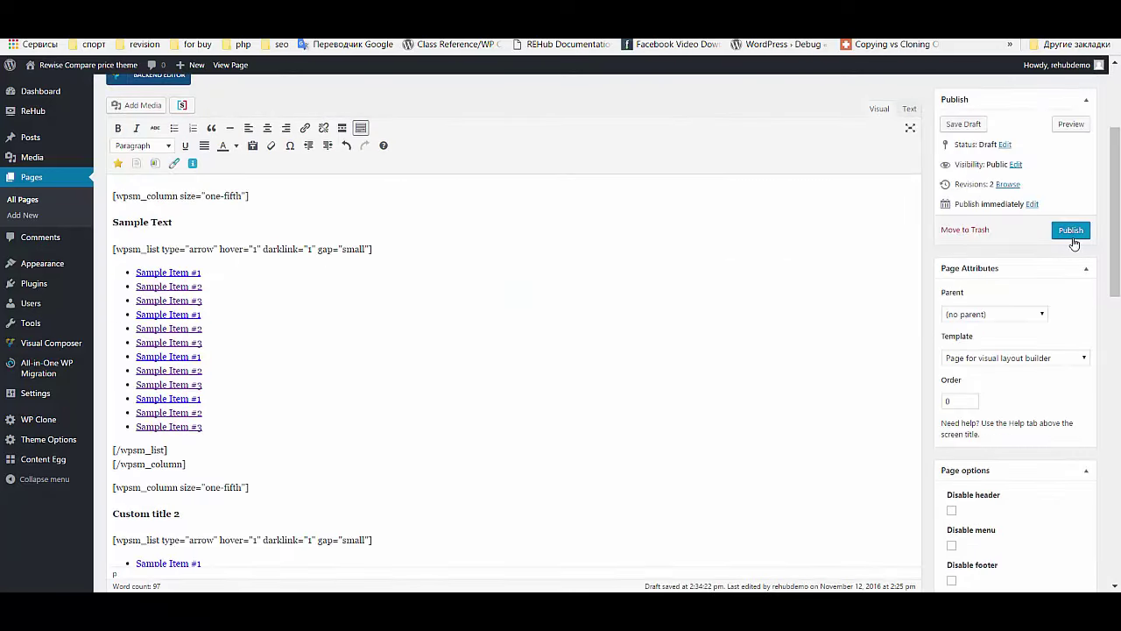
{"action": "left_click", "coordinate": [1068, 123]}
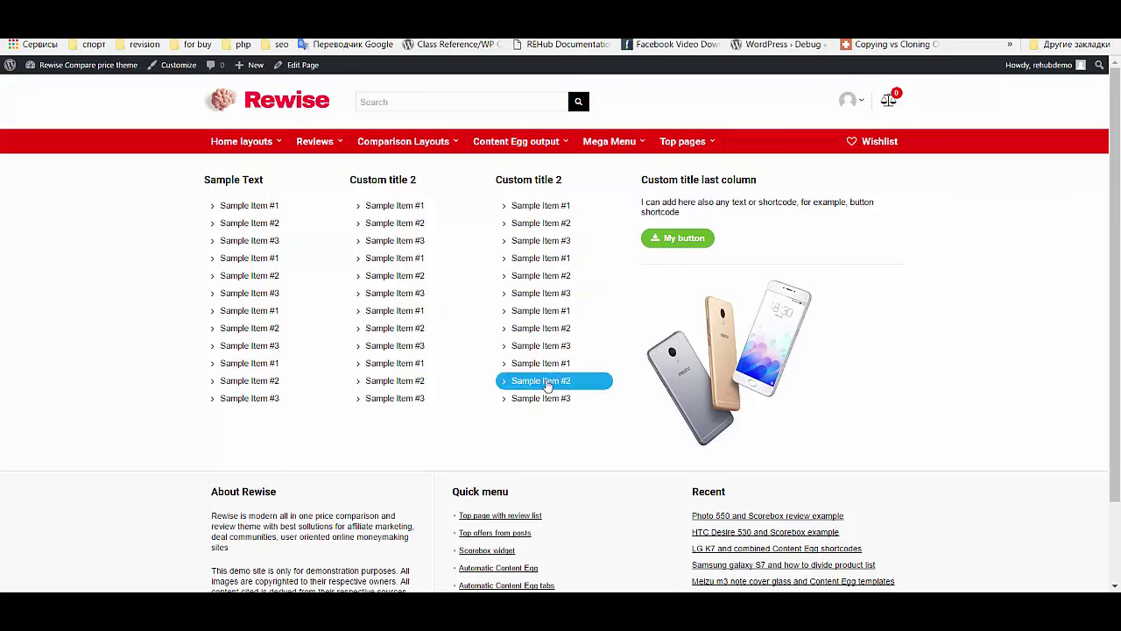
{"action": "key", "text": "ctrl+Tab"}
- Show the page content as plain code and copy all of it
{"action": "scroll", "coordinate": [689, 288], "scroll_direction": "up", "scroll_amount": 3}
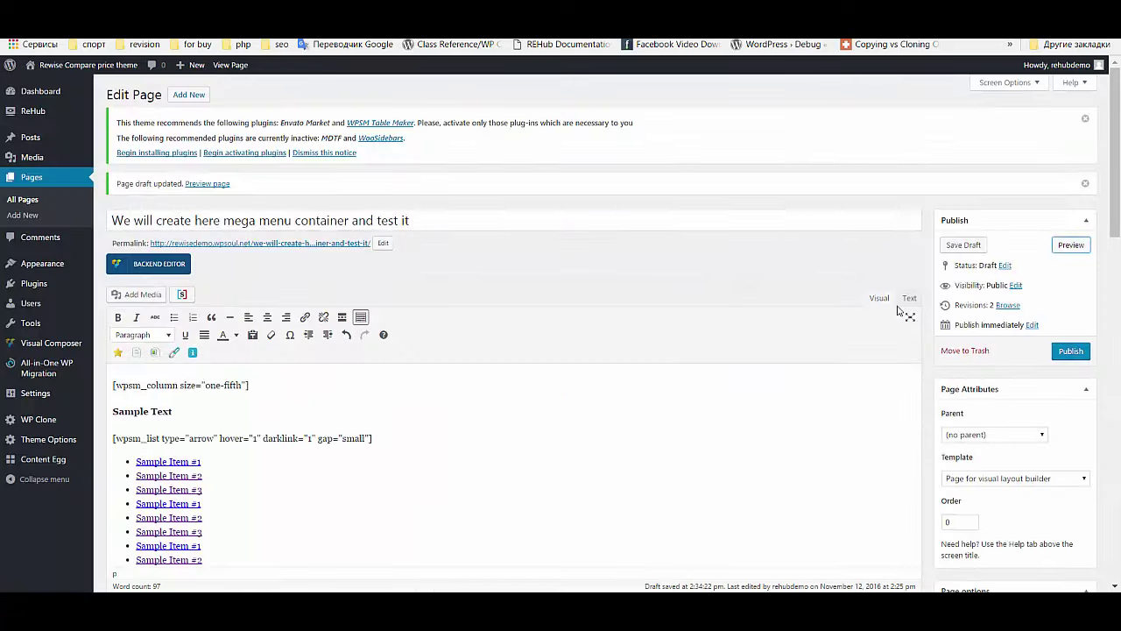
{"action": "left_click", "coordinate": [908, 298]}
{"action": "scroll", "coordinate": [500, 390], "scroll_direction": "down", "scroll_amount": 1}
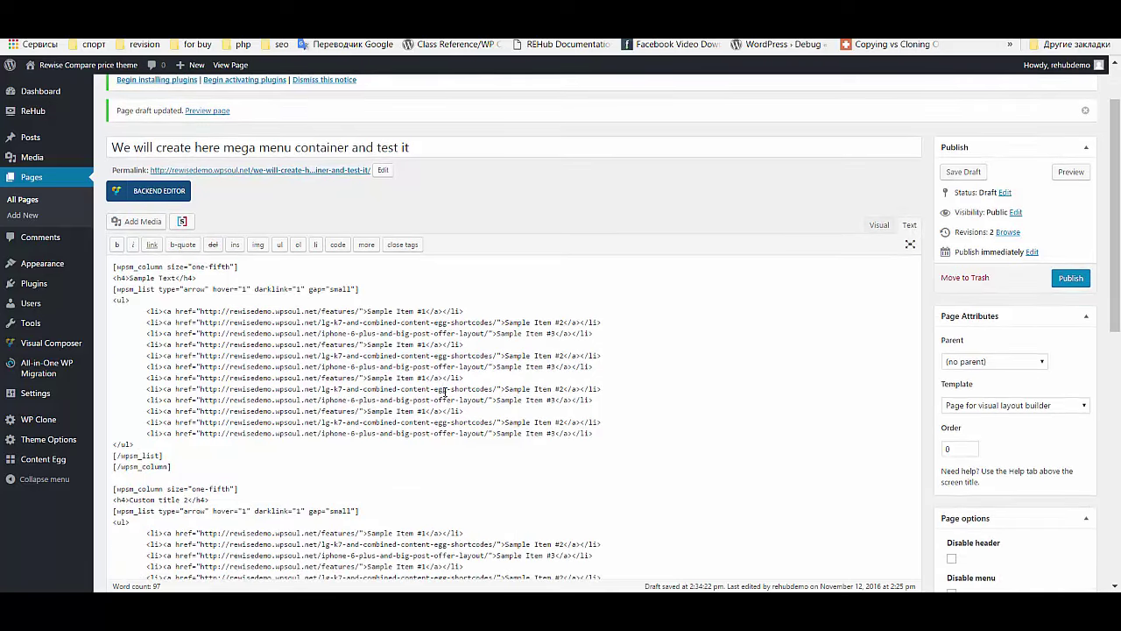
{"action": "key", "text": "ctrl+a"}
- Replace the description of the Mega menu container item in the Main menu with the copied page code and save the menu
{"action": "key", "text": "ctrl+Tab"}
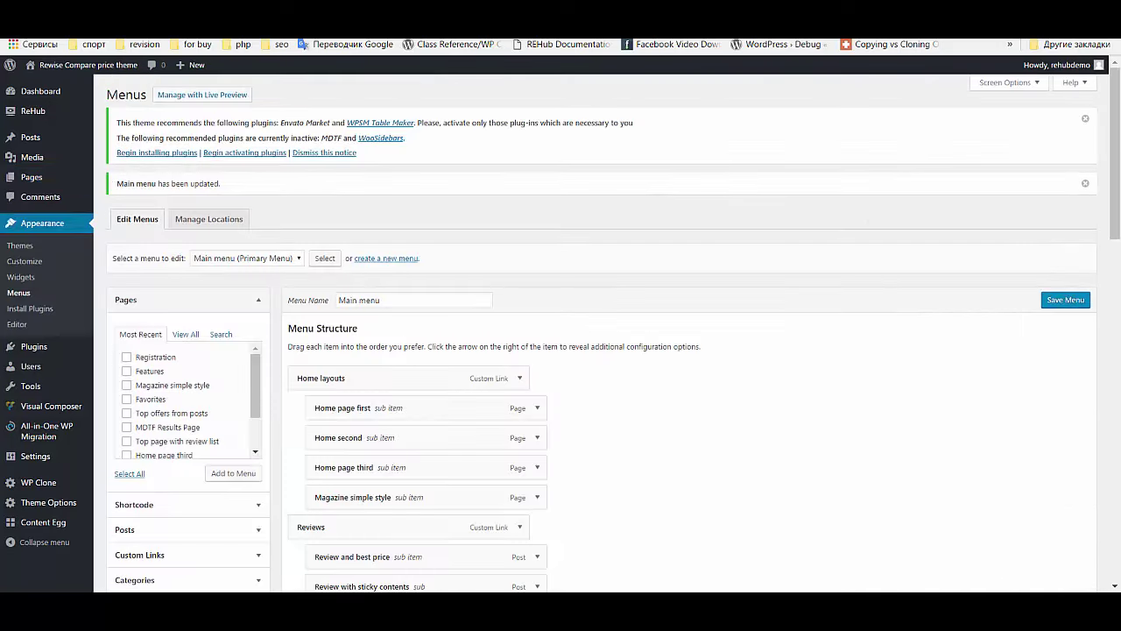
{"action": "scroll", "coordinate": [758, 464], "scroll_direction": "down", "scroll_amount": 15}
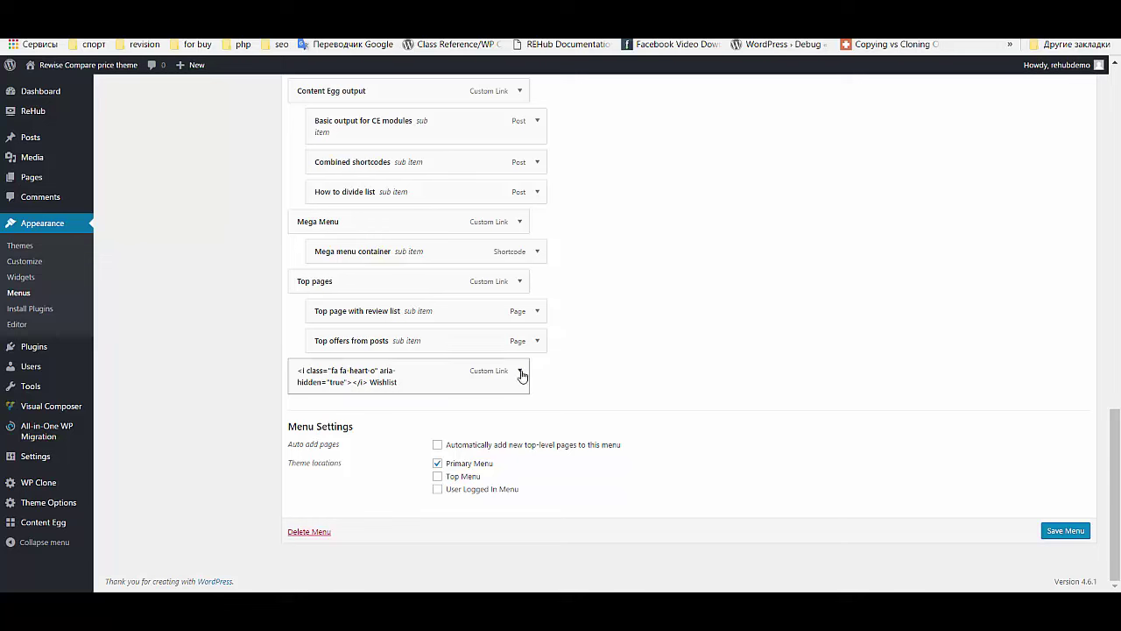
{"action": "left_click", "coordinate": [537, 251]}
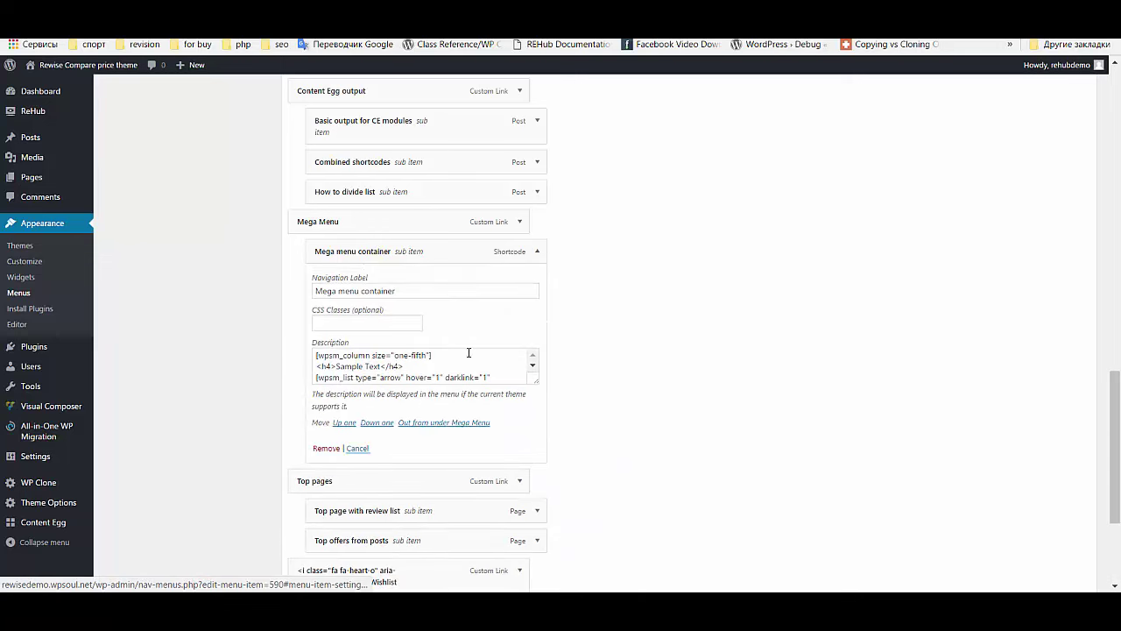
{"action": "left_click", "coordinate": [467, 353]}
{"action": "key", "text": "ctrl+a"}
{"action": "key", "text": "ctrl+End"}
{"action": "scroll", "coordinate": [791, 388], "scroll_direction": "down", "scroll_amount": 3}
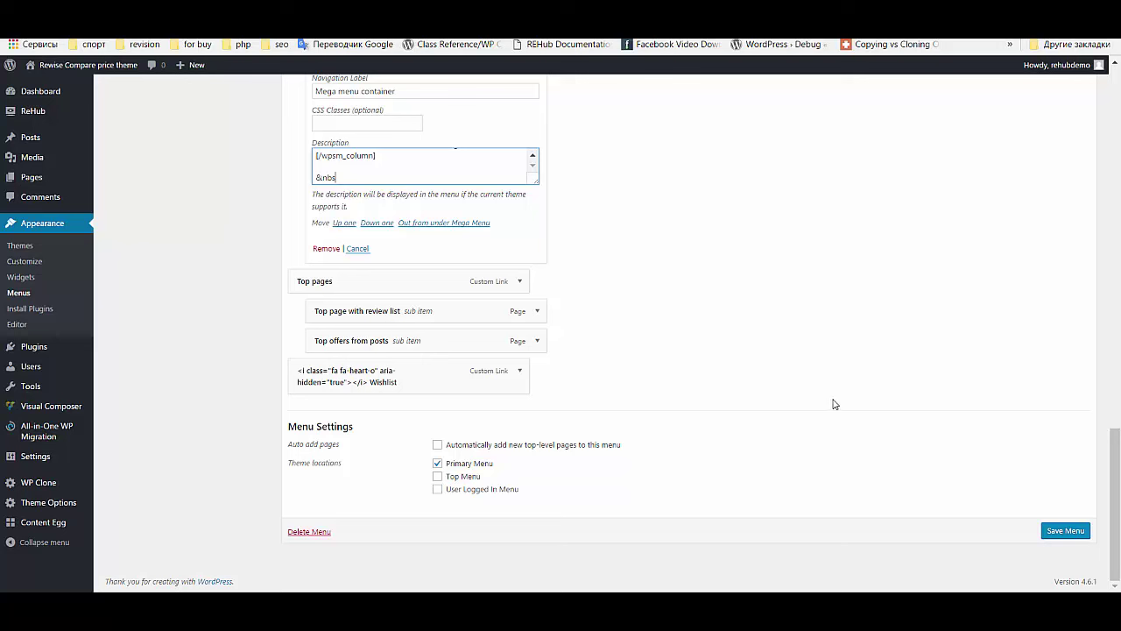
{"action": "key", "text": "ctrl+v"}
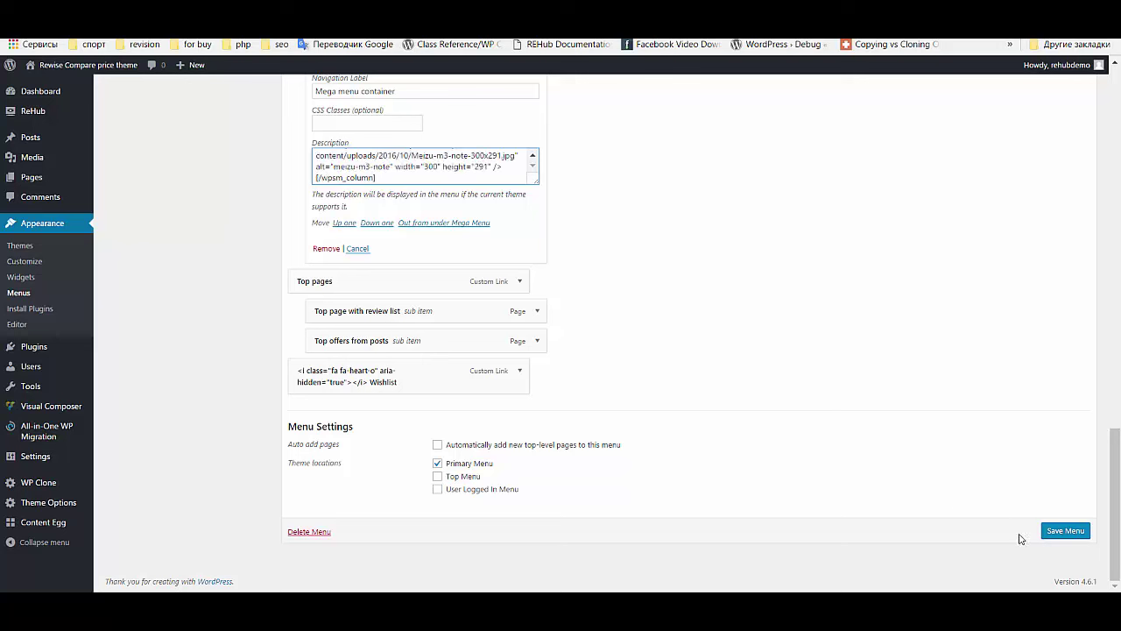
{"action": "left_click", "coordinate": [1057, 536]}
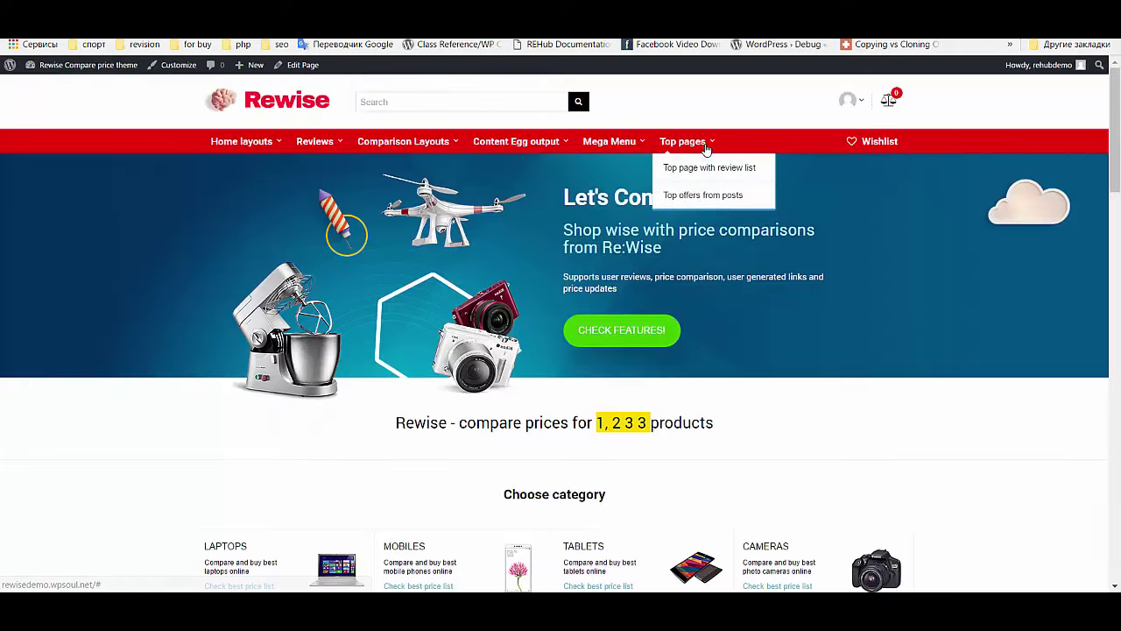
{"action": "mouse_move", "coordinate": [613, 146]}
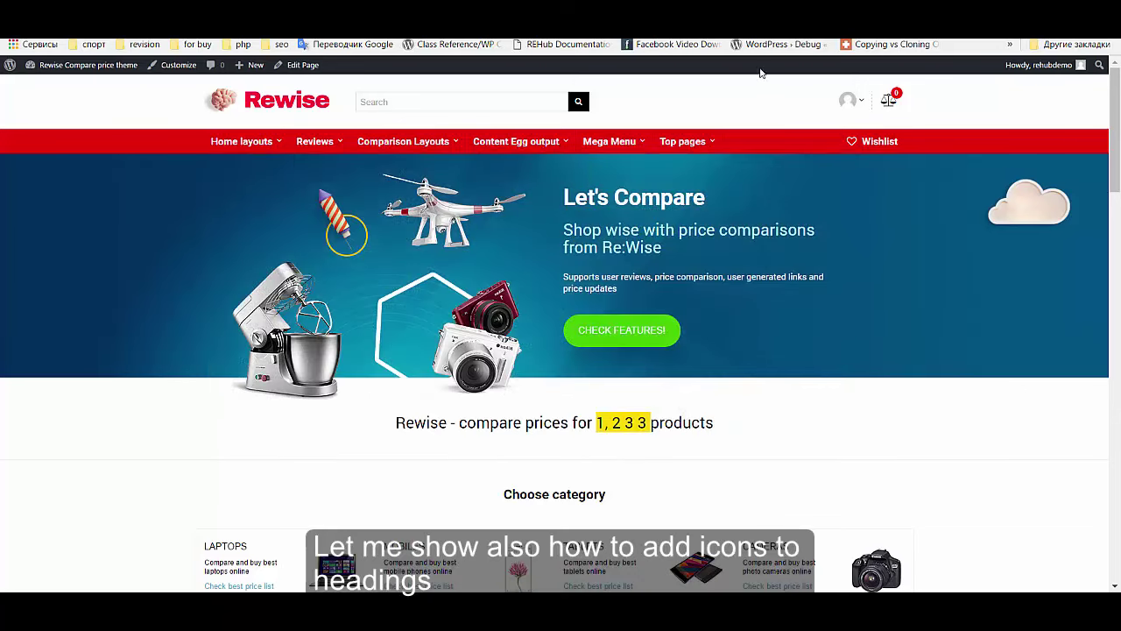
- Switch to the Font Awesome icons site, open the automobile (fa-car) icon among the Web Application Icons and copy its <i> tag code
{"action": "key", "text": "ctrl+Tab"}
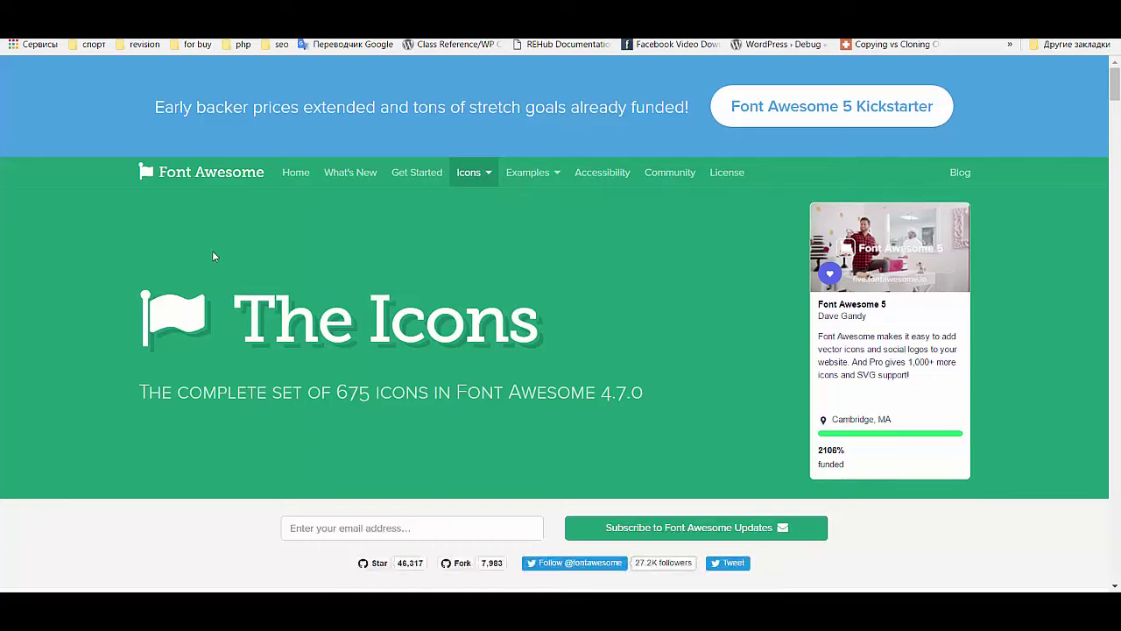
{"action": "scroll", "coordinate": [212, 251], "scroll_direction": "down", "scroll_amount": 8}
{"action": "scroll", "coordinate": [53, 233], "scroll_direction": "down", "scroll_amount": 5}
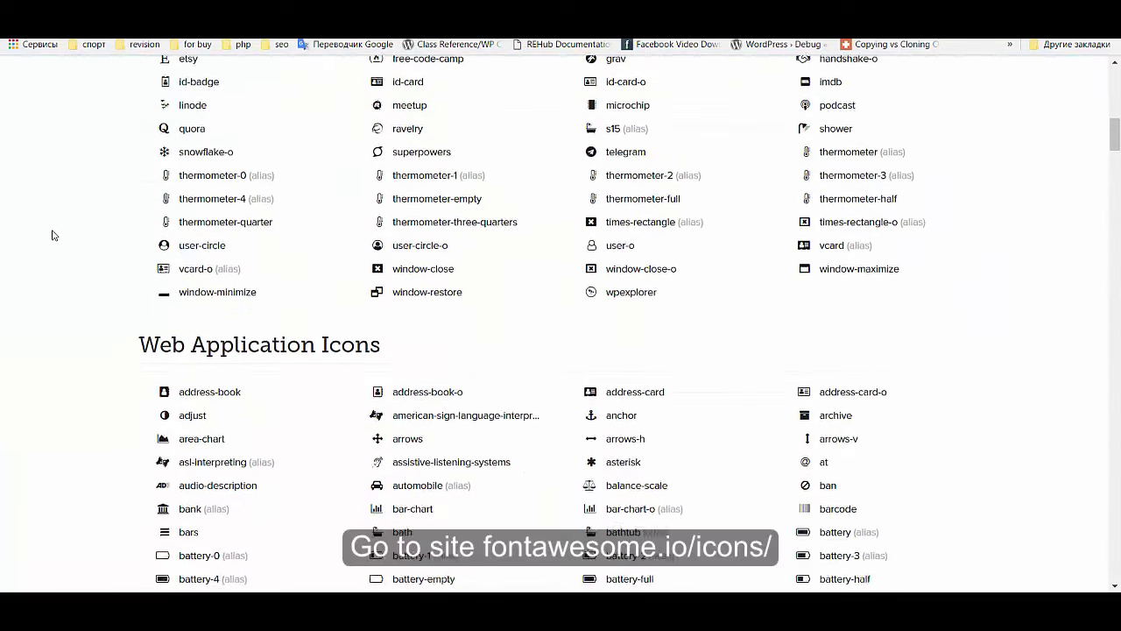
{"action": "scroll", "coordinate": [50, 238], "scroll_direction": "down", "scroll_amount": 1}
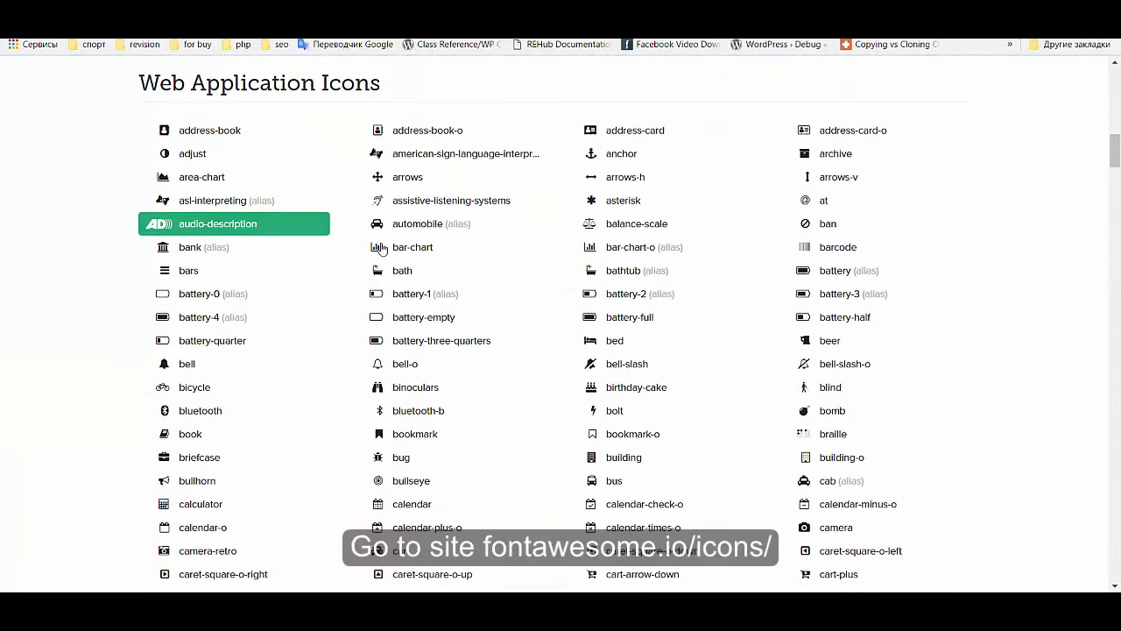
{"action": "left_click", "coordinate": [462, 230]}
{"action": "scroll", "coordinate": [204, 324], "scroll_direction": "down", "scroll_amount": 3}
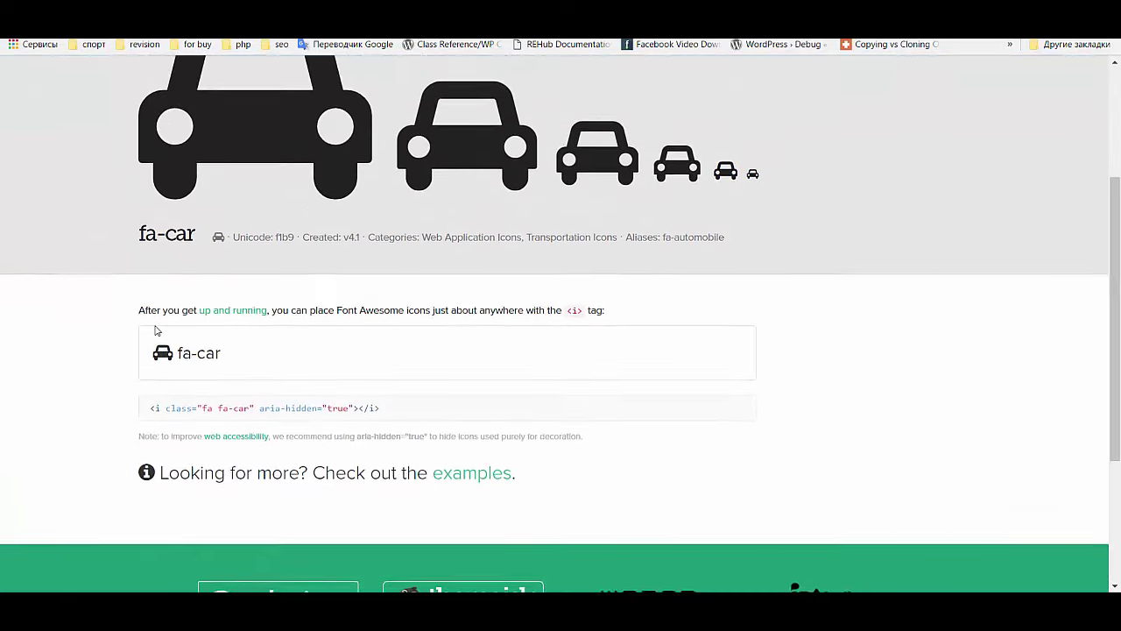
{"action": "left_click_drag", "start_coordinate": [382, 324], "coordinate": [147, 326]}
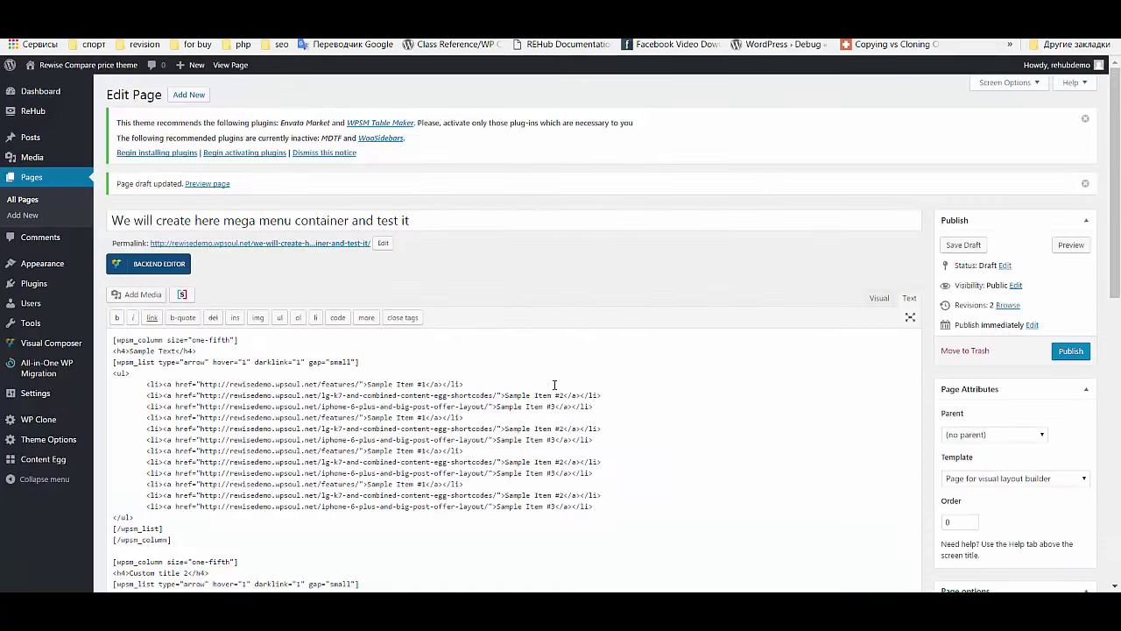
- Add <i class="fa fa-car" aria-hidden="true"></i> before "Sample Text" in the first column's h4 heading and preview the page
{"action": "scroll", "coordinate": [241, 404], "scroll_direction": "down", "scroll_amount": 3}
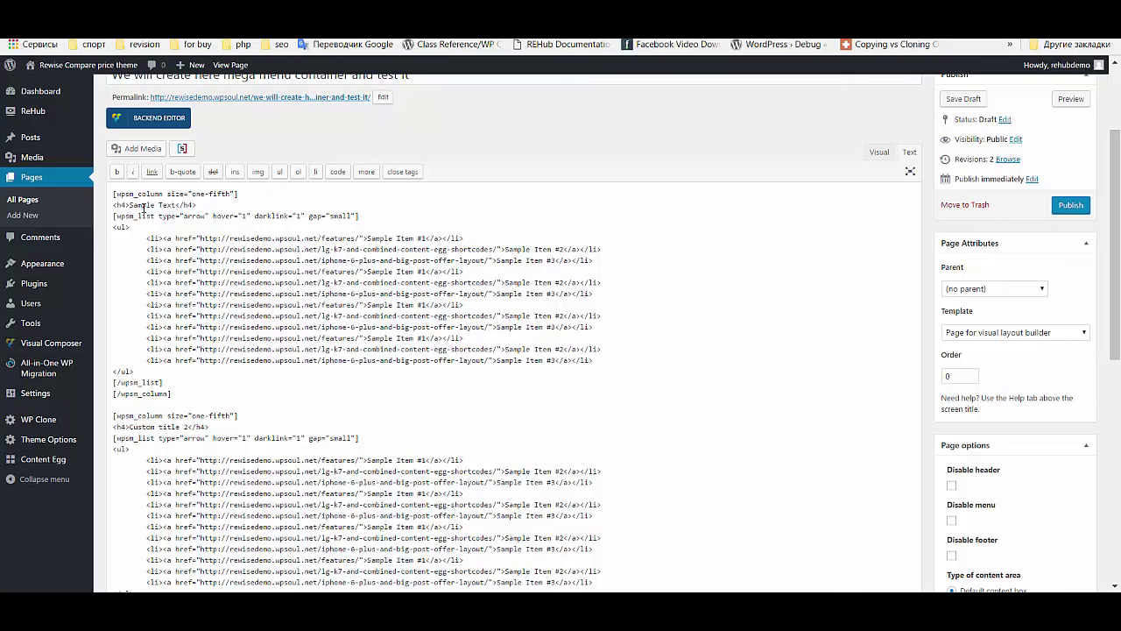
{"action": "type", "text": "<i class=\"fa fa-car\" aria-hidden=\"true\"></i>"}
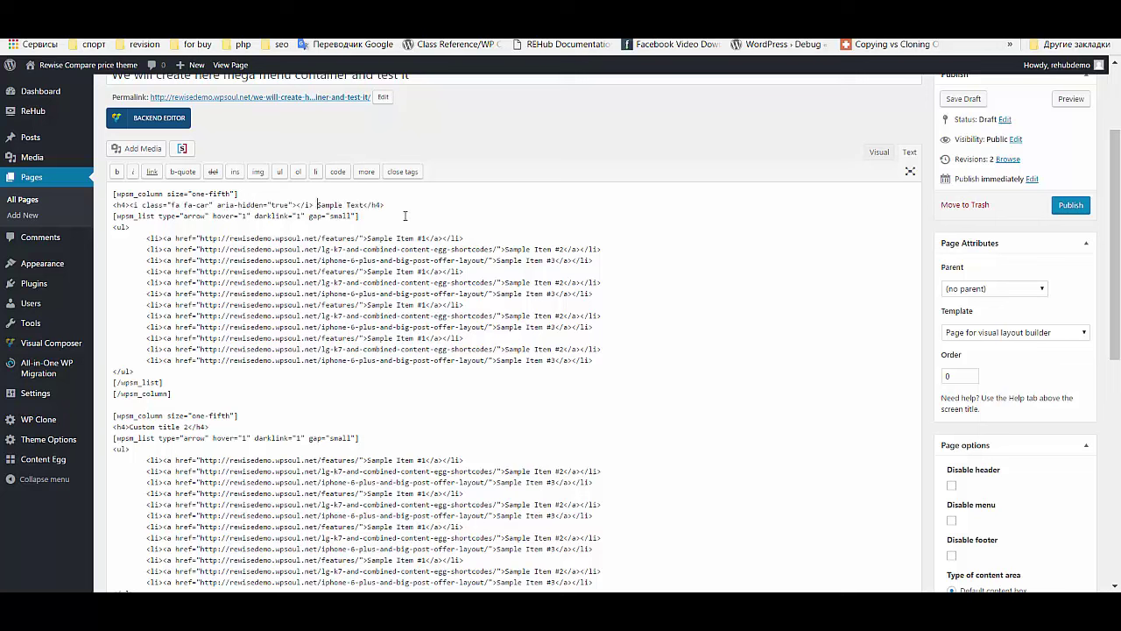
{"action": "key", "text": "ctrl+s"}
{"action": "left_click", "coordinate": [1068, 170]}
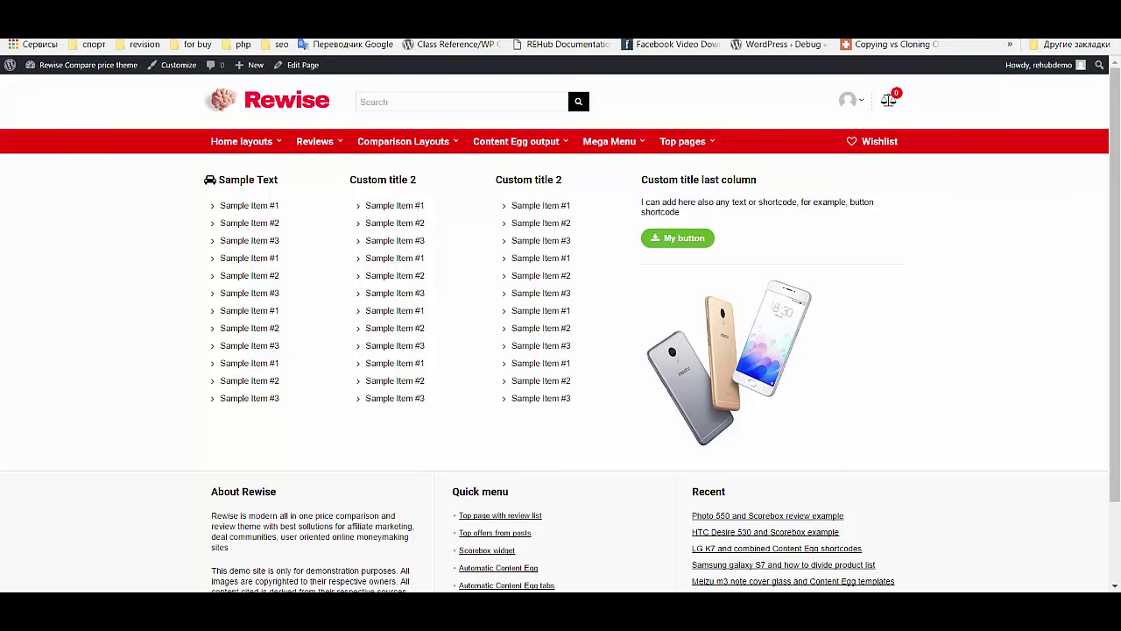
{"action": "key", "text": "ctrl+w"}
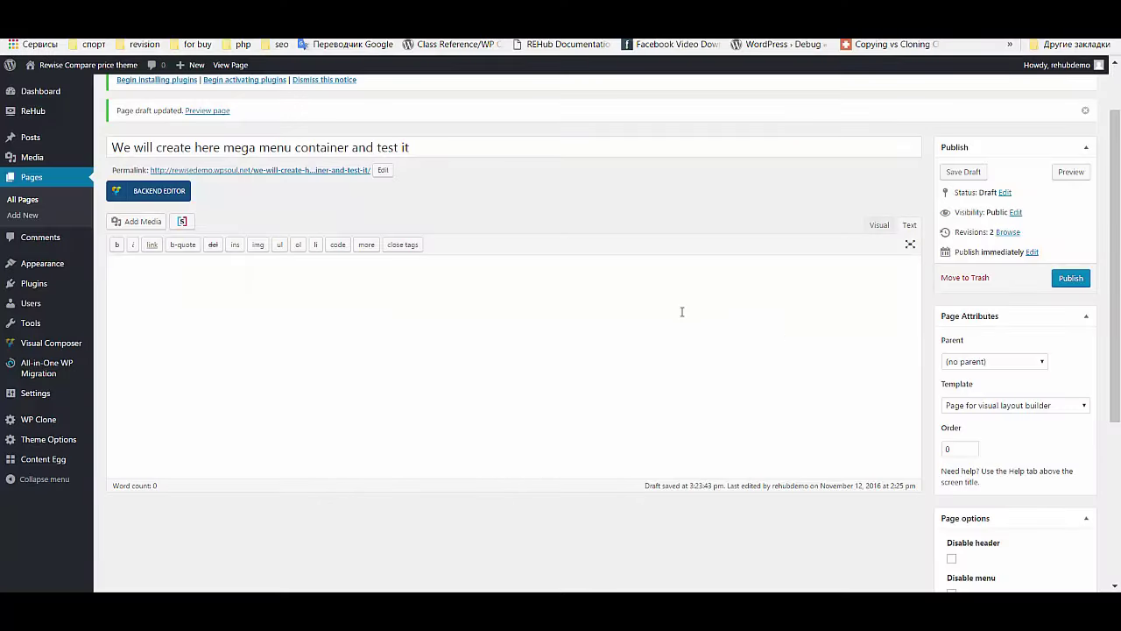
- Switch the empty page to the Visual Composer backend editor and add a Row element with its default settings
{"action": "left_click", "coordinate": [174, 191]}
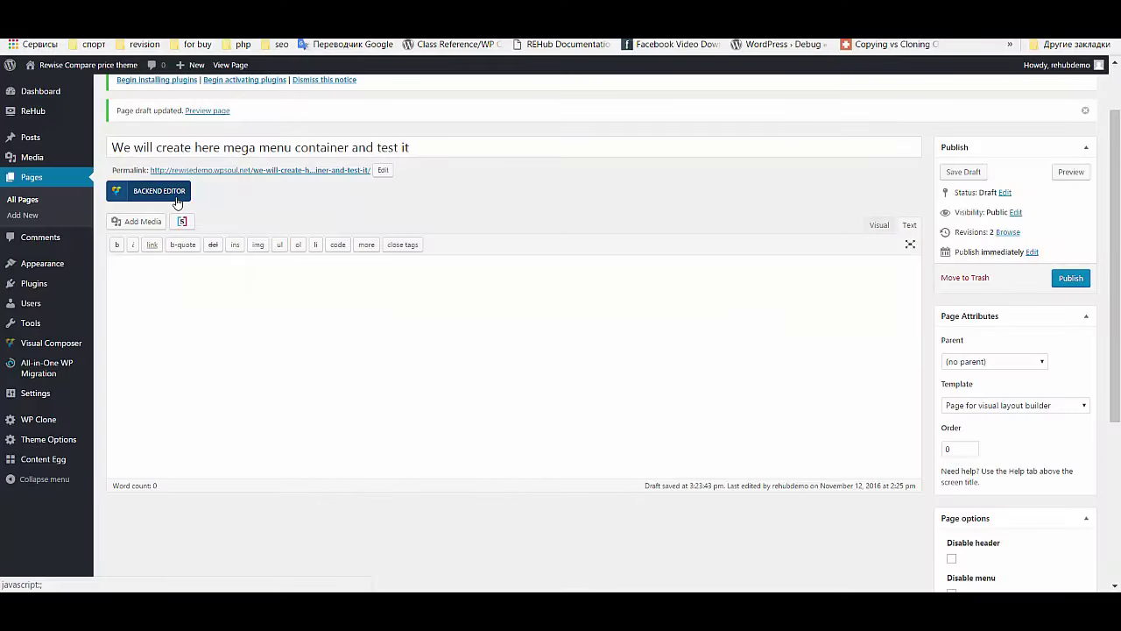
{"action": "left_click", "coordinate": [385, 441]}
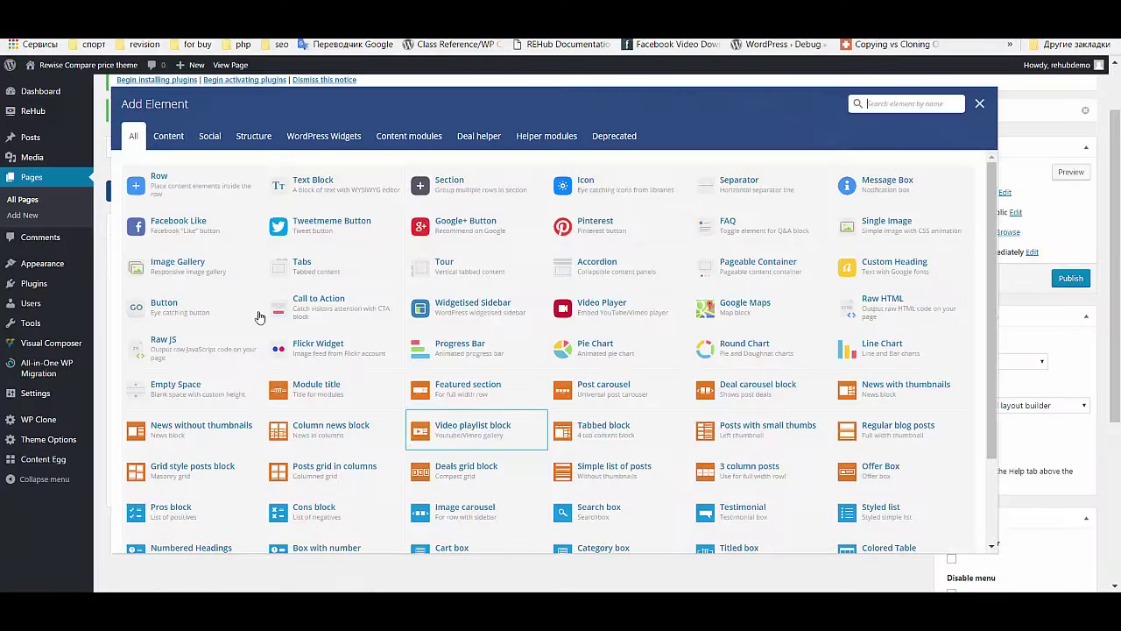
{"action": "left_click", "coordinate": [200, 184]}
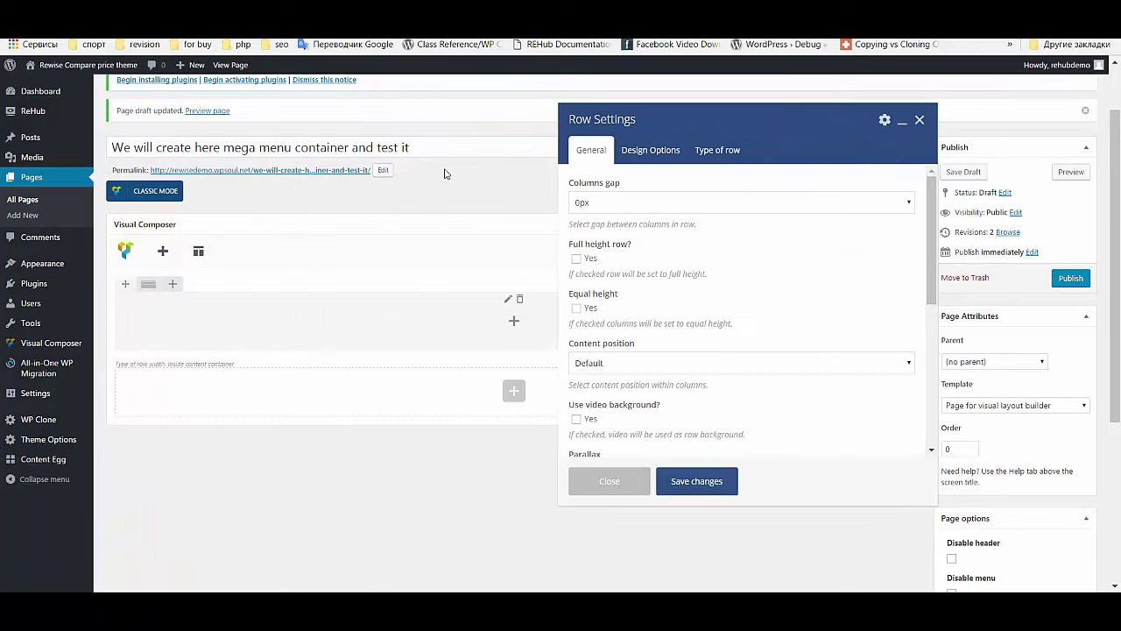
{"action": "left_click", "coordinate": [696, 481]}
- Set the row's custom column layout to 1/4 + 1/4 + 1/2
{"action": "mouse_move", "coordinate": [150, 291]}
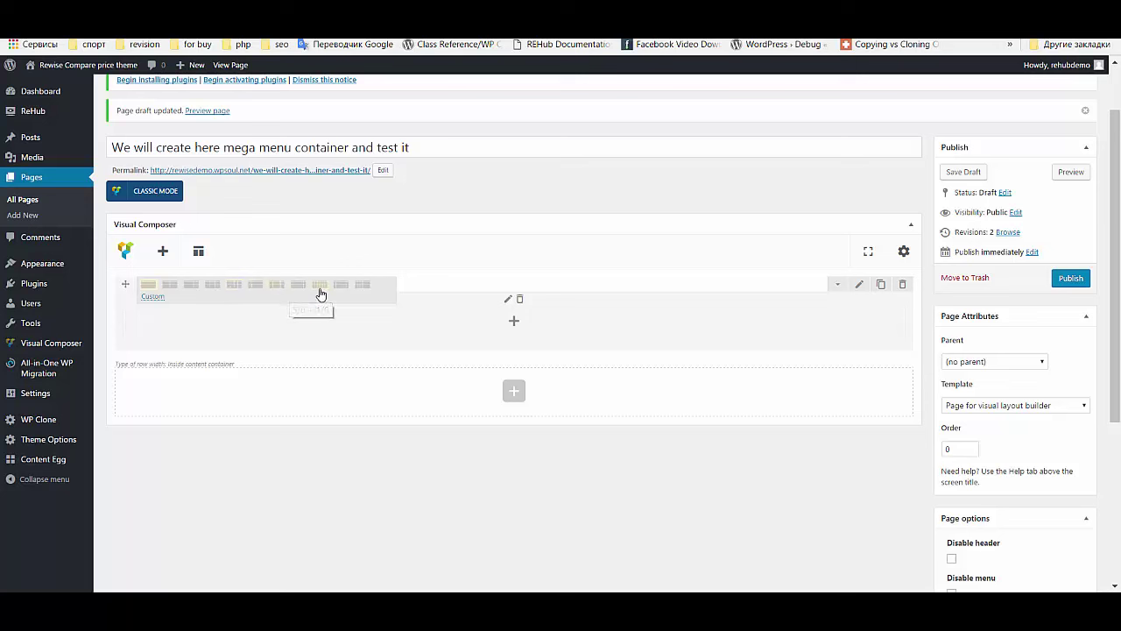
{"action": "left_click", "coordinate": [159, 299]}
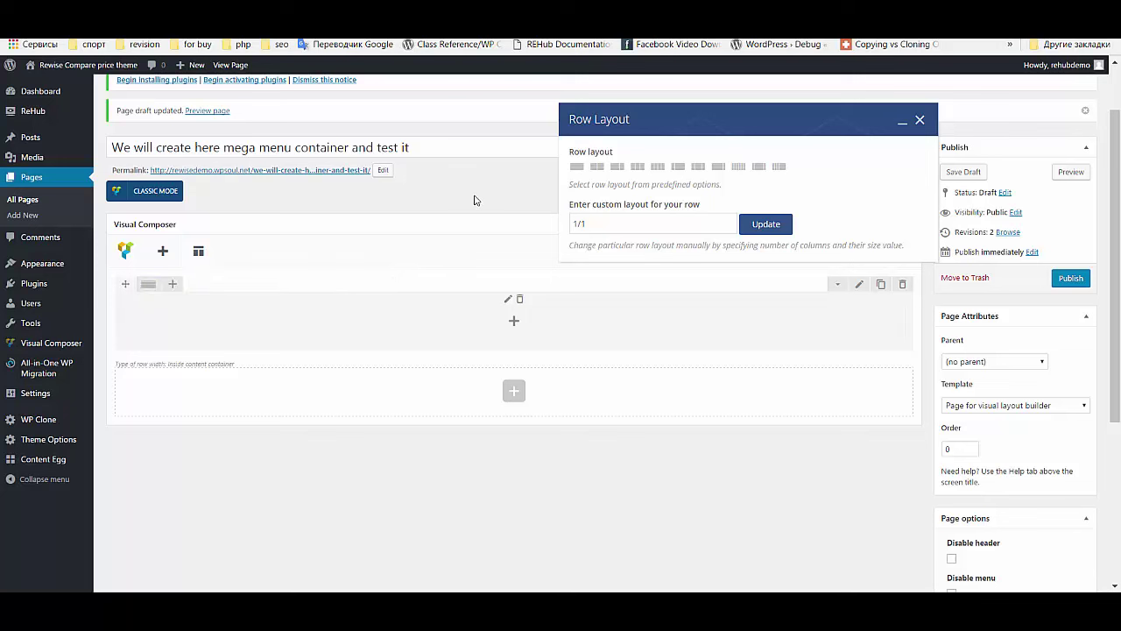
{"action": "left_click", "coordinate": [584, 223]}
{"action": "type", "text": "1/2 + 1/"}
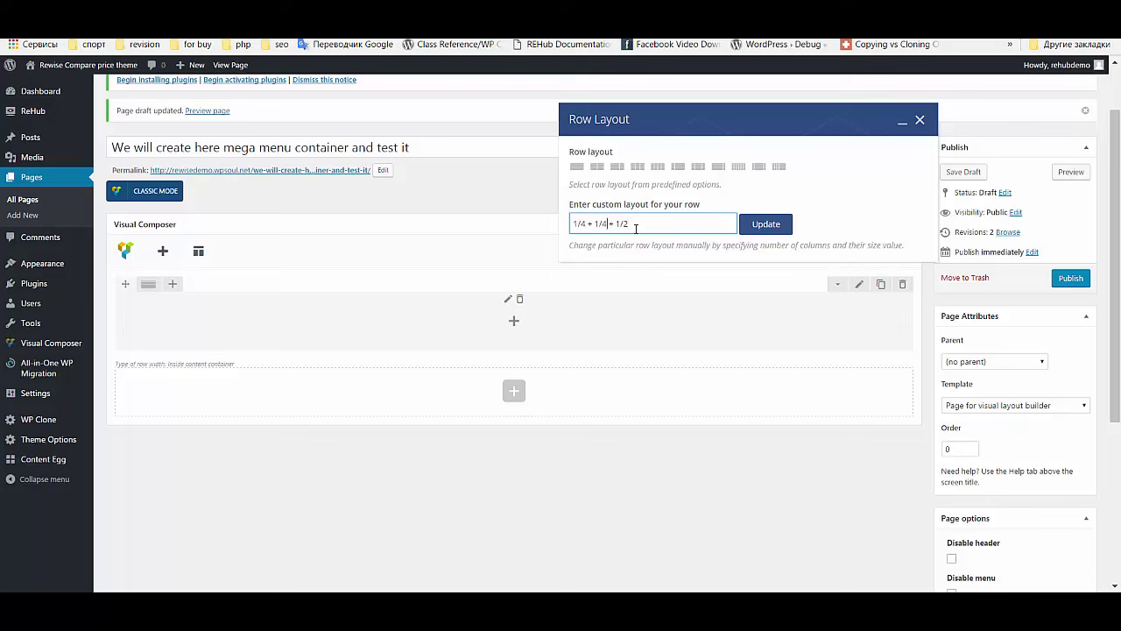
{"action": "left_click", "coordinate": [755, 225]}
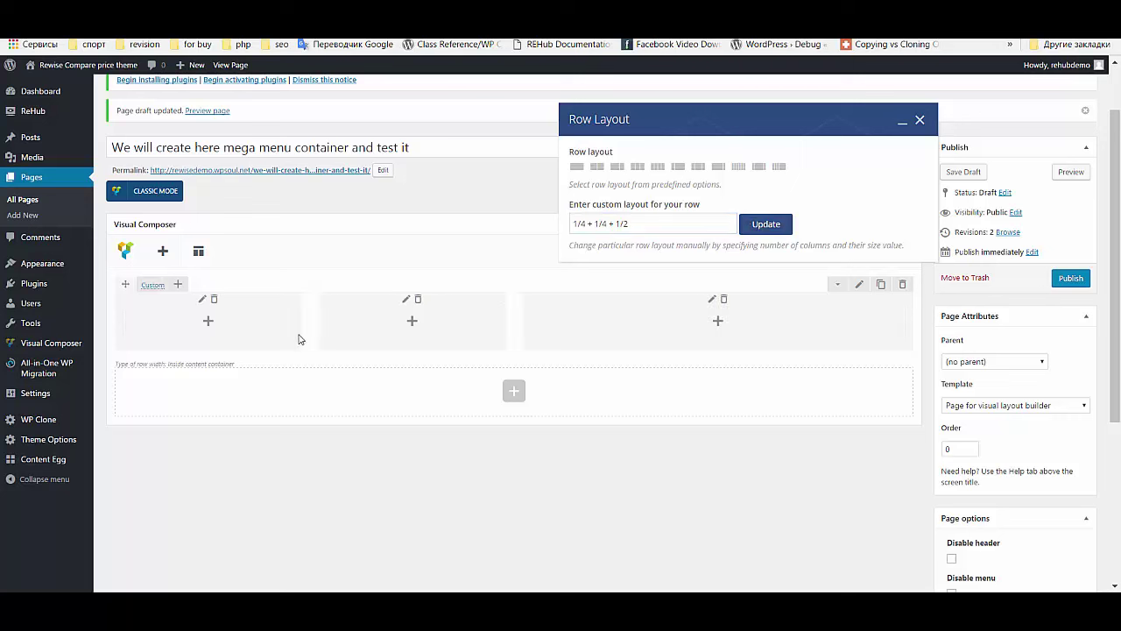
{"action": "left_click", "coordinate": [920, 120]}
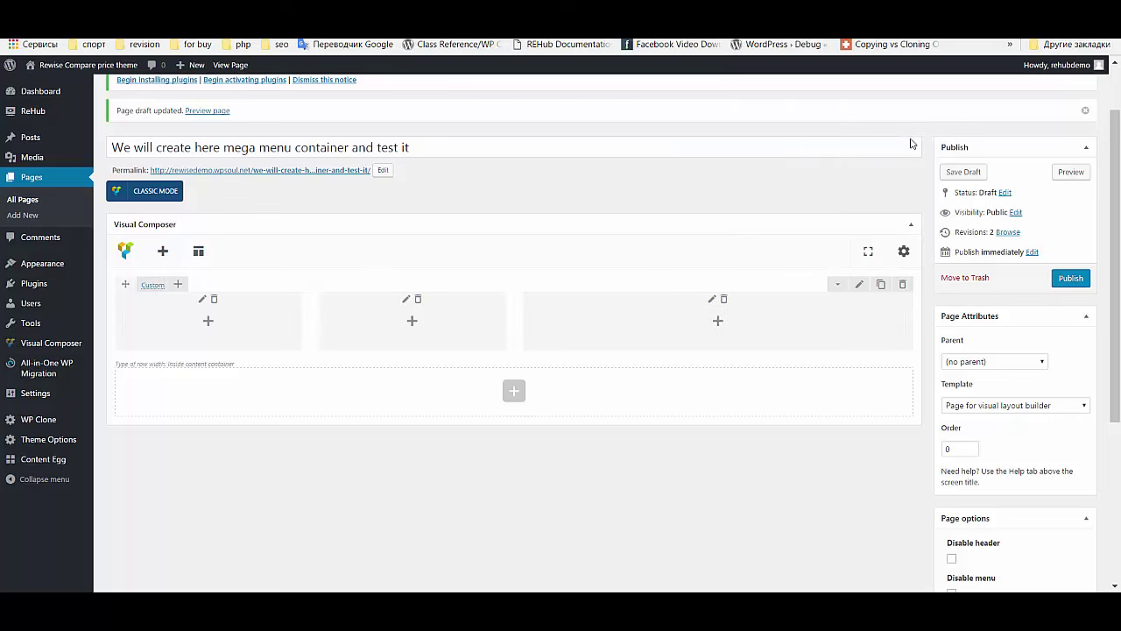
- Add a Styled list element to the row's first 1/4 column and show its content as HTML code
{"action": "left_click", "coordinate": [210, 327]}
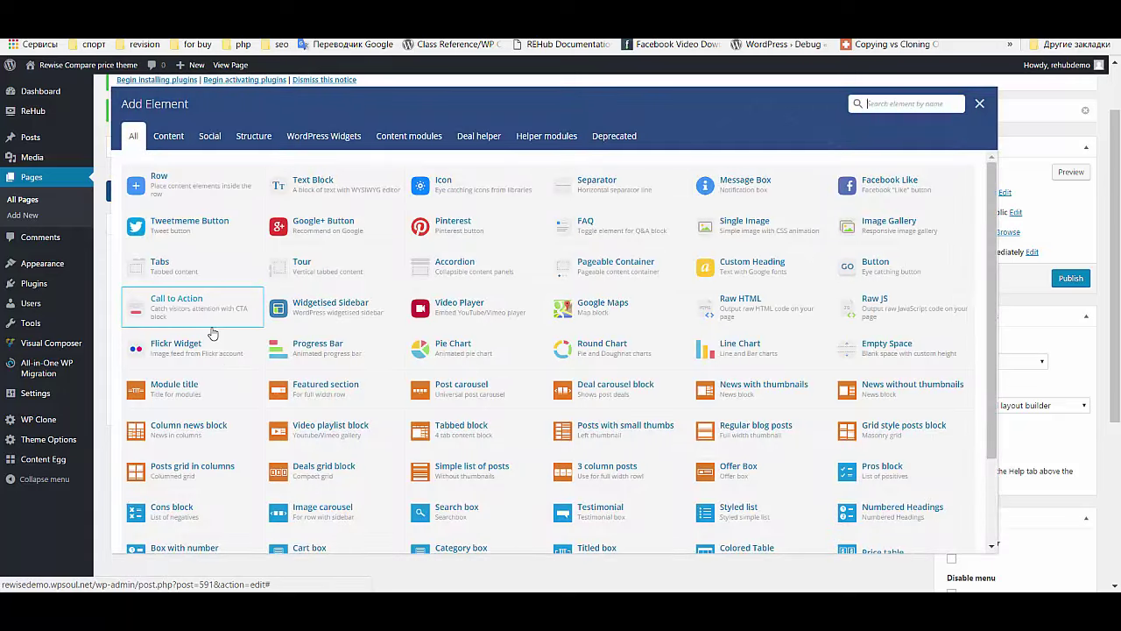
{"action": "scroll", "coordinate": [392, 337], "scroll_direction": "down", "scroll_amount": 1}
{"action": "scroll", "coordinate": [392, 337], "scroll_direction": "down", "scroll_amount": 2}
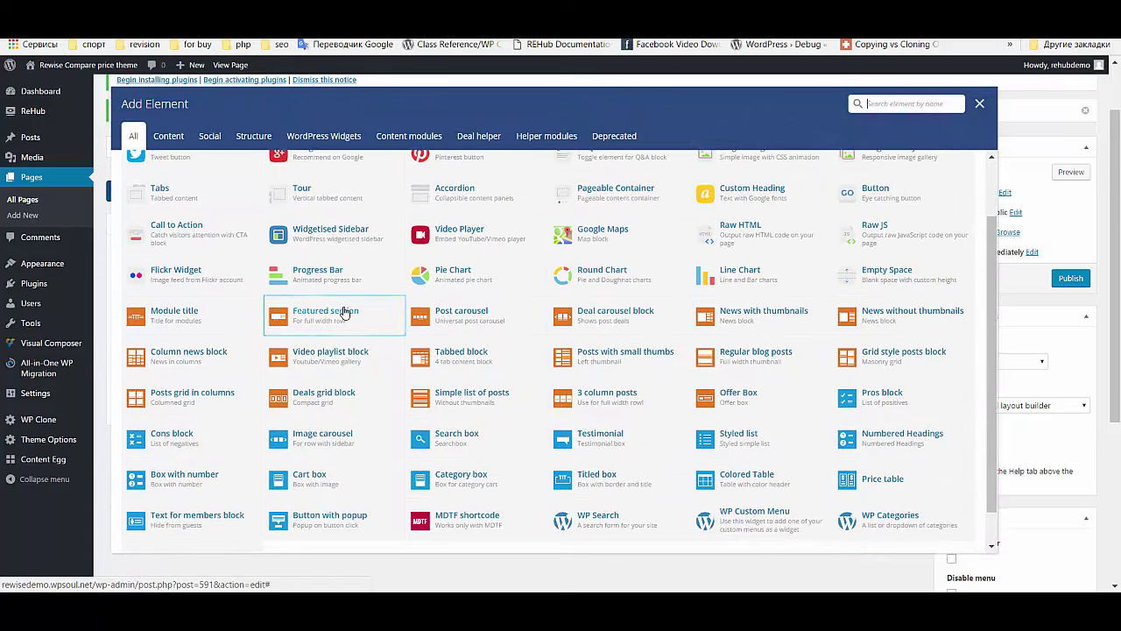
{"action": "left_click", "coordinate": [729, 400]}
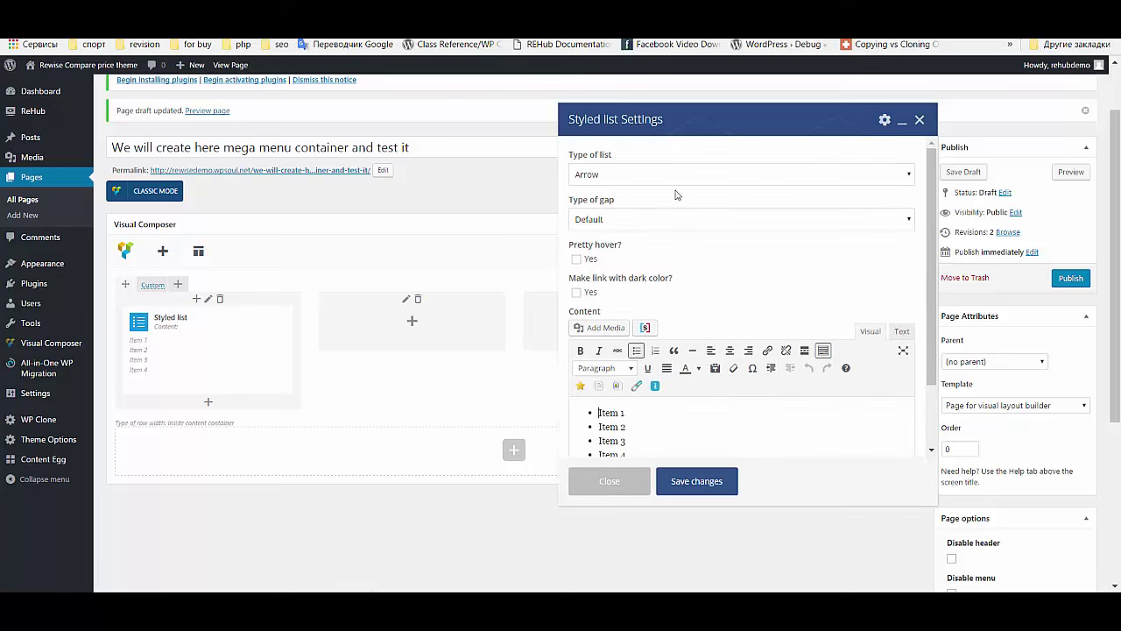
{"action": "scroll", "coordinate": [665, 376], "scroll_direction": "down", "scroll_amount": 2}
{"action": "left_click", "coordinate": [901, 258]}
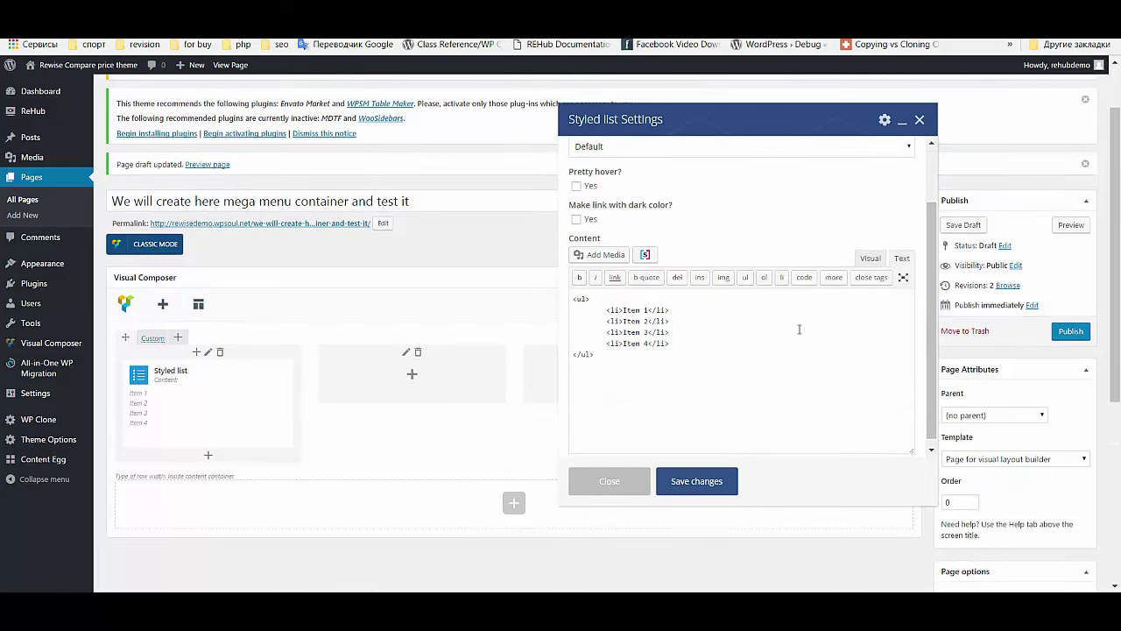
{"action": "left_click_drag", "start_coordinate": [645, 360], "coordinate": [573, 298]}
{"action": "key", "text": "ctrl+v"}
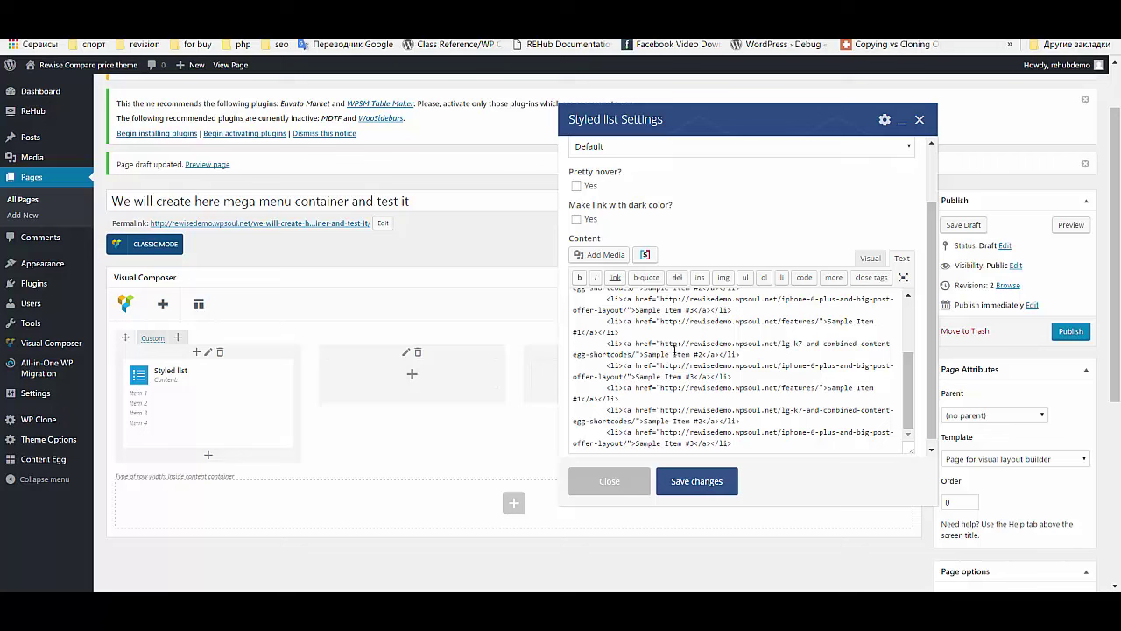
{"action": "key", "text": "ctrl+z"}
- Replace the default Item 1–4 entries inside the ul tags with the copied linked Sample Item #1–#3 entries and return to the visual view
{"action": "left_click", "coordinate": [670, 351]}
{"action": "left_click_drag", "start_coordinate": [673, 346], "coordinate": [531, 312]}
{"action": "key", "text": "ctrl+v"}
{"action": "scroll", "coordinate": [642, 348], "scroll_direction": "down", "scroll_amount": 1}
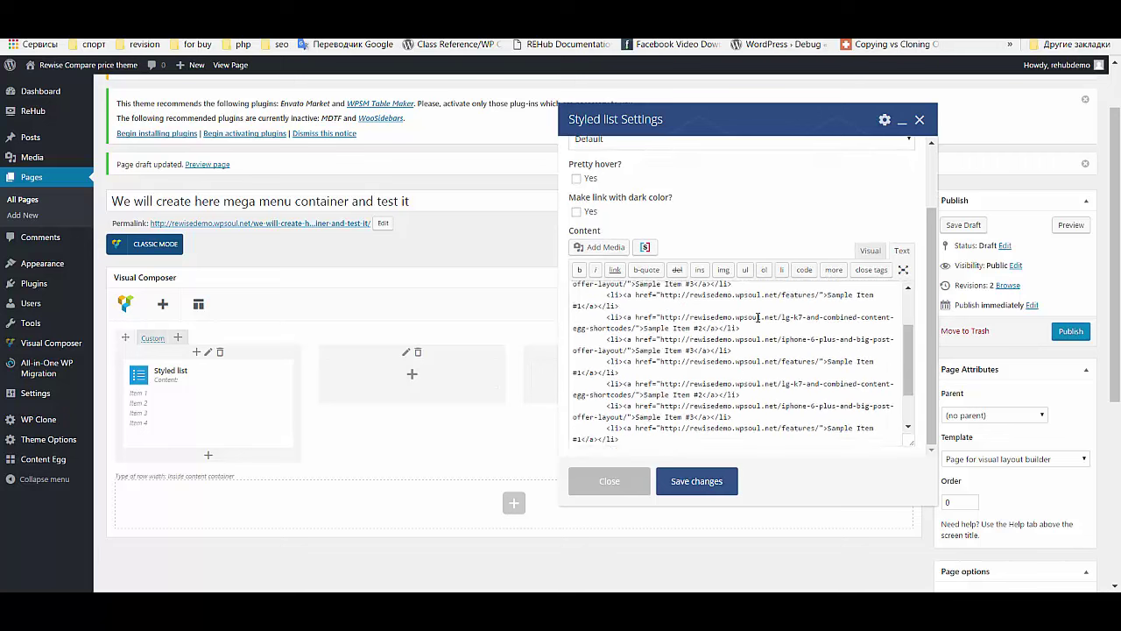
{"action": "left_click", "coordinate": [870, 257]}
{"action": "scroll", "coordinate": [688, 376], "scroll_direction": "up", "scroll_amount": 3}
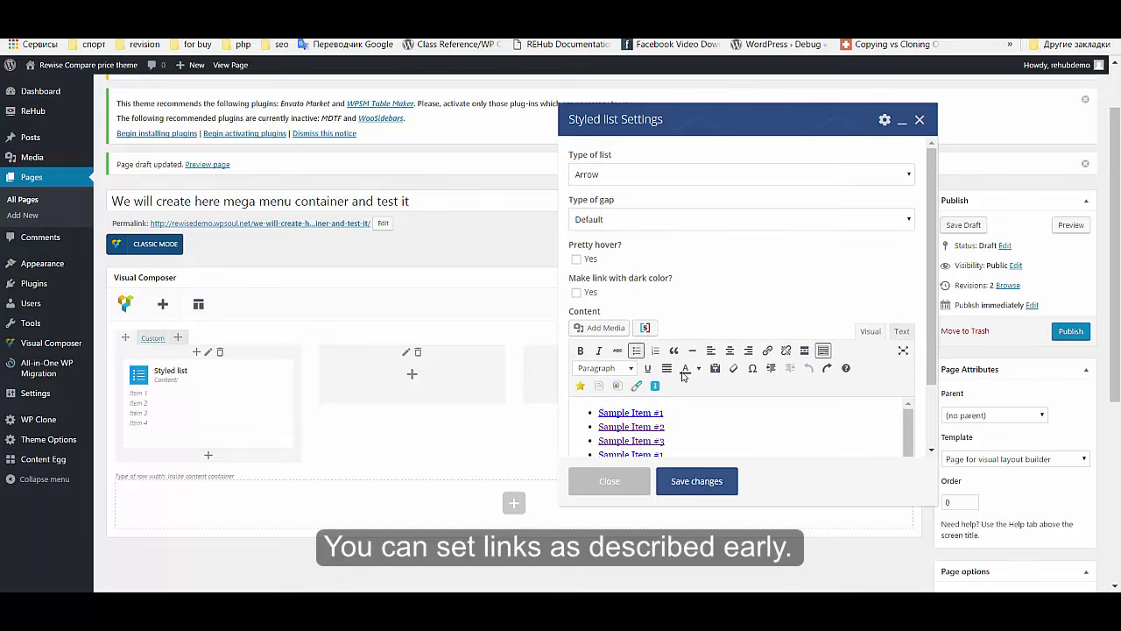
- Enable dark link color and pretty hover for the styled list, set its gap to Small and save the changes
{"action": "left_click", "coordinate": [590, 294]}
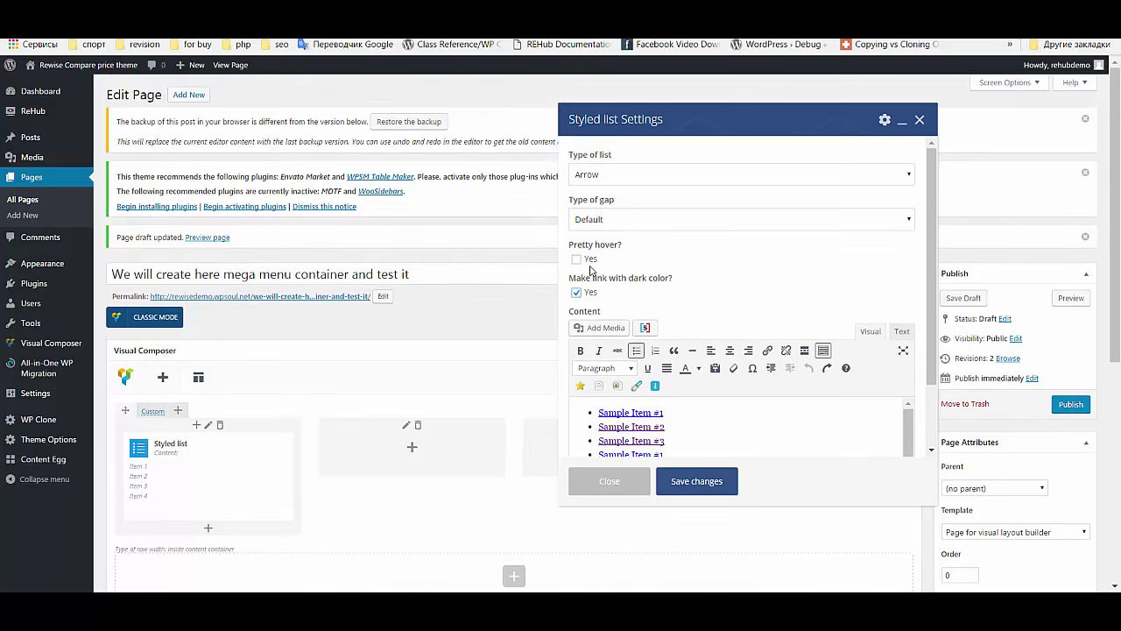
{"action": "left_click", "coordinate": [592, 260]}
{"action": "left_click", "coordinate": [637, 223]}
{"action": "left_click", "coordinate": [631, 245]}
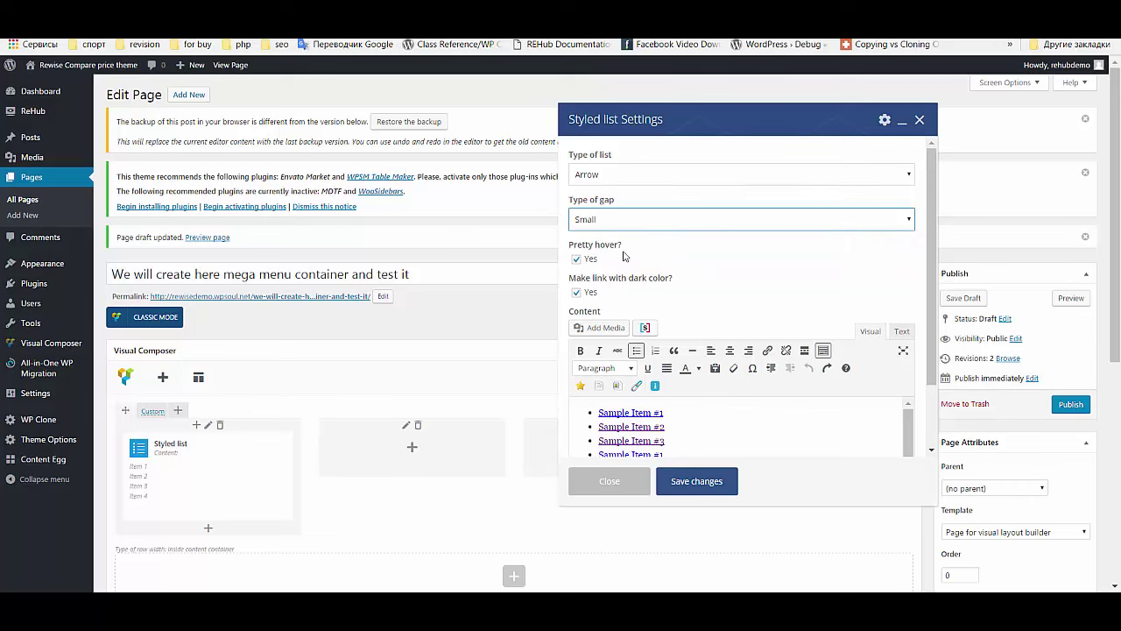
{"action": "left_click", "coordinate": [698, 481]}
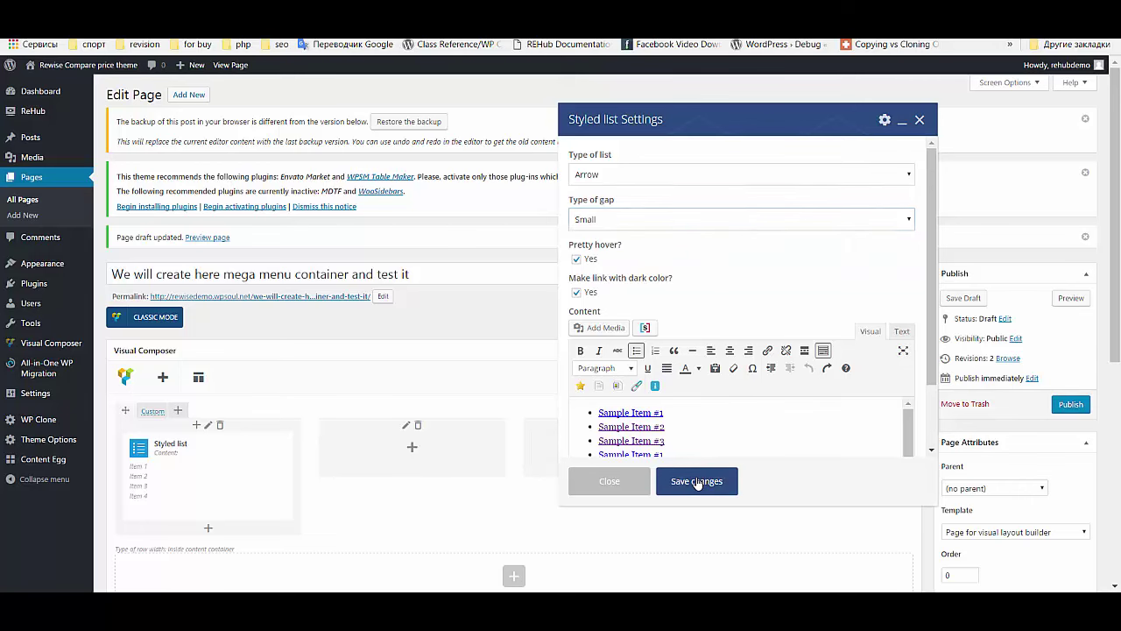
- Duplicate the Styled list element and move the copy into the second 1/4 column
{"action": "scroll", "coordinate": [366, 324], "scroll_direction": "down", "scroll_amount": 2}
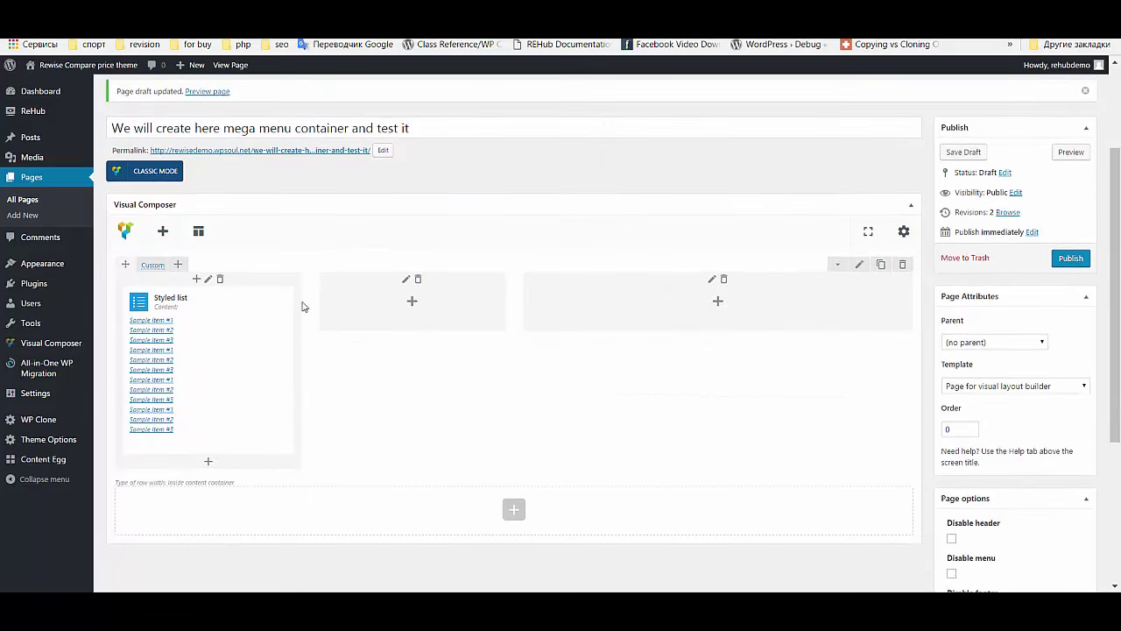
{"action": "mouse_move", "coordinate": [237, 342]}
{"action": "left_click", "coordinate": [232, 372]}
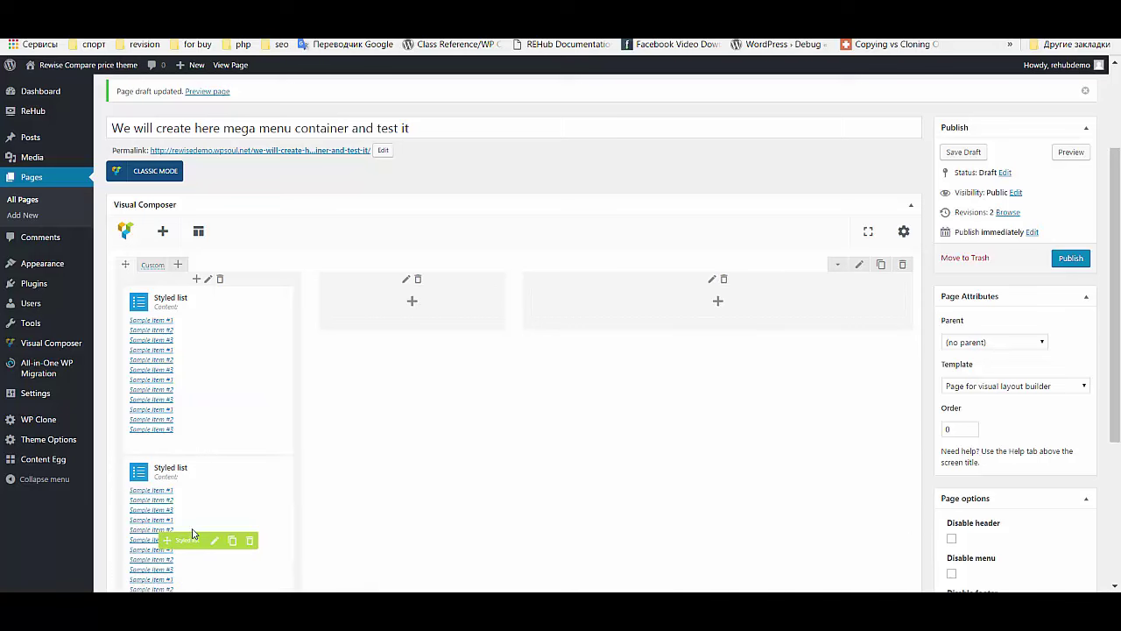
{"action": "mouse_move", "coordinate": [175, 538]}
{"action": "left_mouse_down"}
{"action": "mouse_move", "coordinate": [397, 332]}
{"action": "mouse_move", "coordinate": [393, 317]}
{"action": "left_mouse_up"}
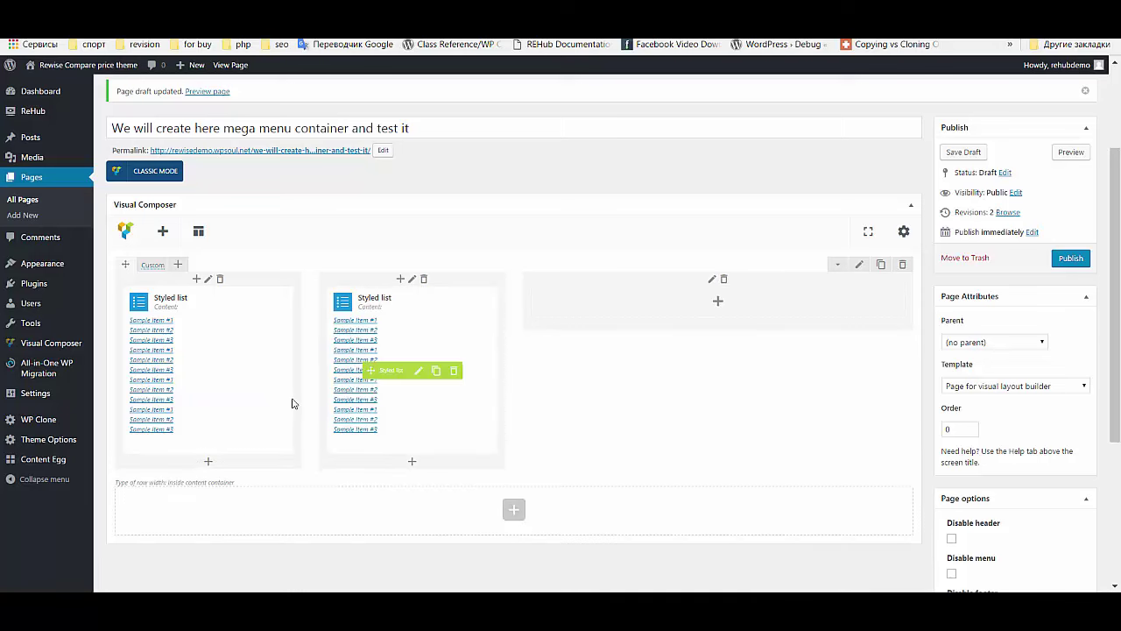
- Add a Custom Heading element above the first column's list and set its element tag to h4
{"action": "left_click", "coordinate": [198, 280]}
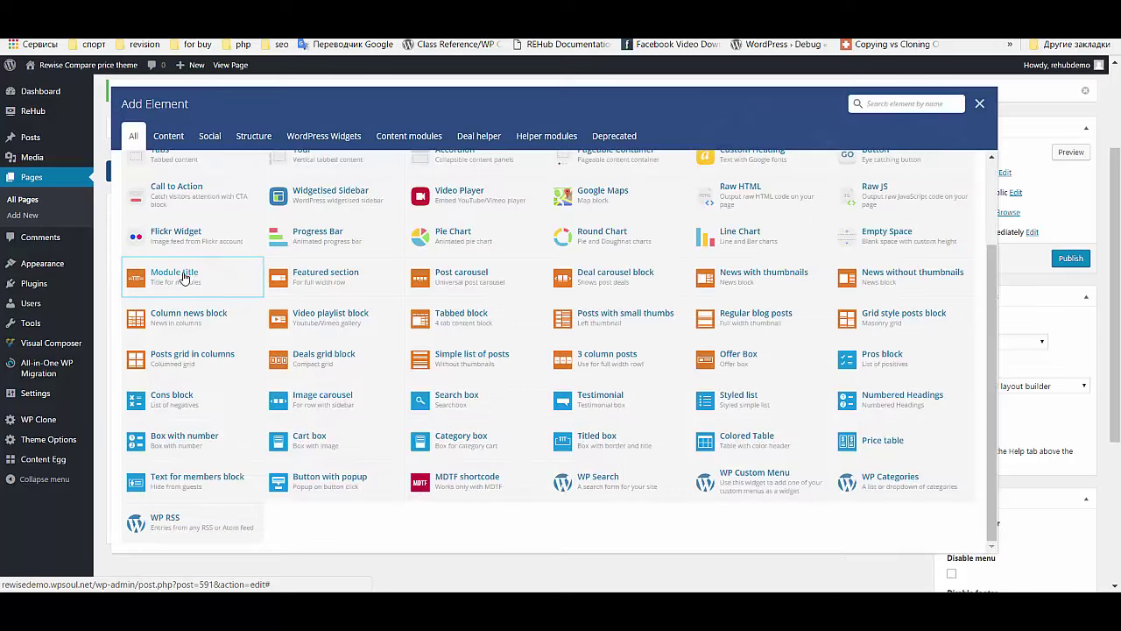
{"action": "scroll", "coordinate": [464, 345], "scroll_direction": "up", "scroll_amount": 1}
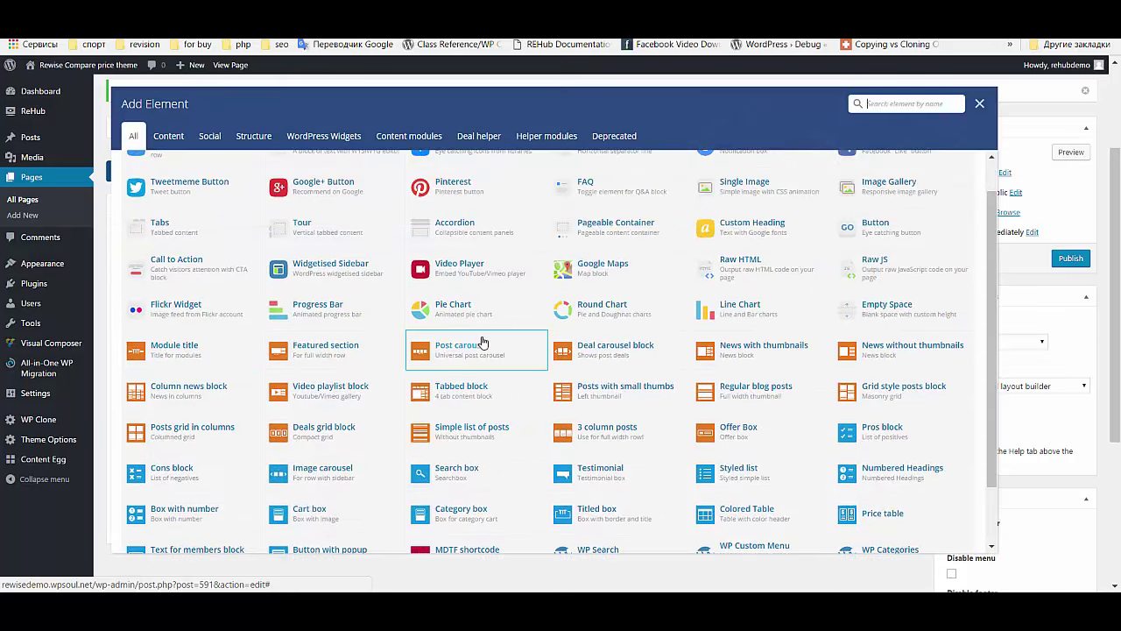
{"action": "left_click", "coordinate": [776, 224]}
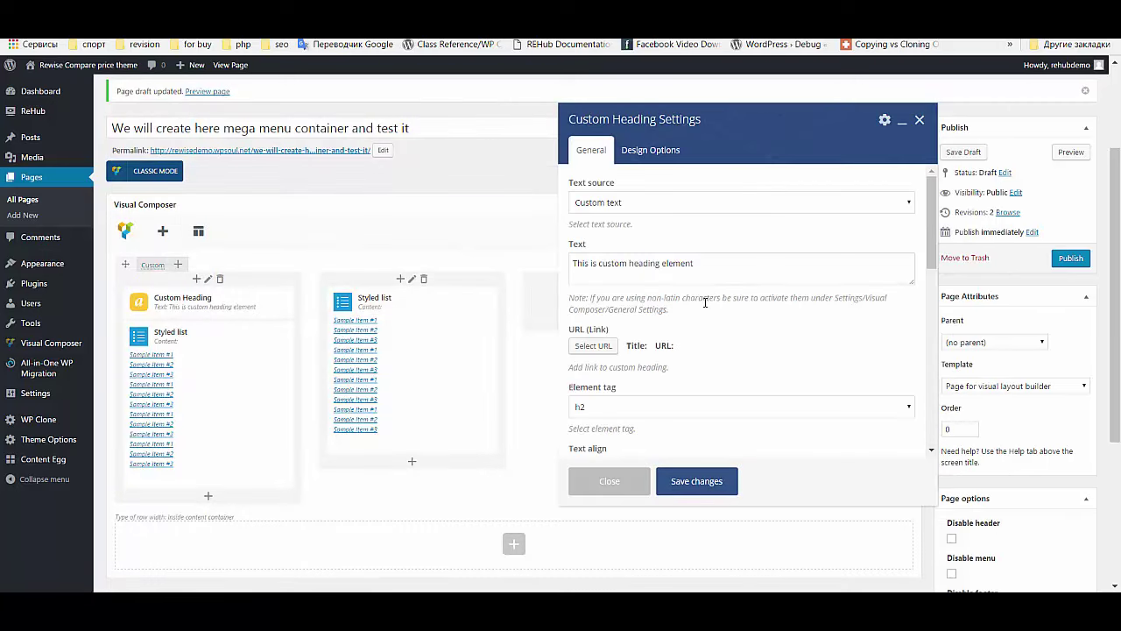
{"action": "scroll", "coordinate": [705, 302], "scroll_direction": "down", "scroll_amount": 3}
{"action": "left_click", "coordinate": [624, 263]}
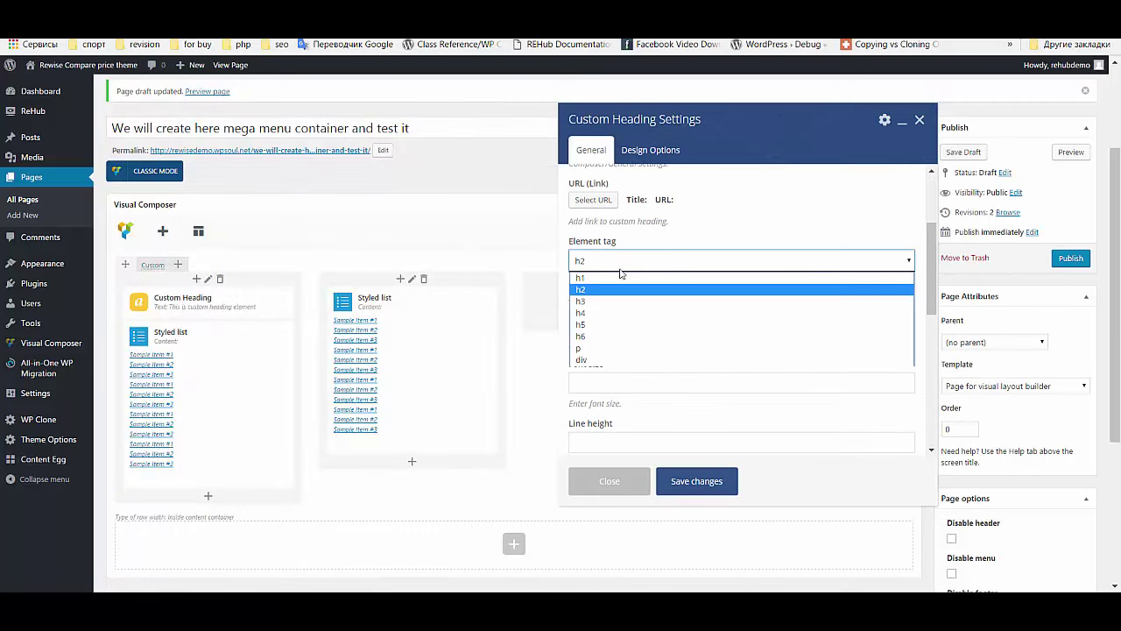
{"action": "left_click", "coordinate": [613, 312]}
- Make the custom heading use the theme's default font family, save it and place a copy above the second column's list
{"action": "scroll", "coordinate": [692, 320], "scroll_direction": "down", "scroll_amount": 3}
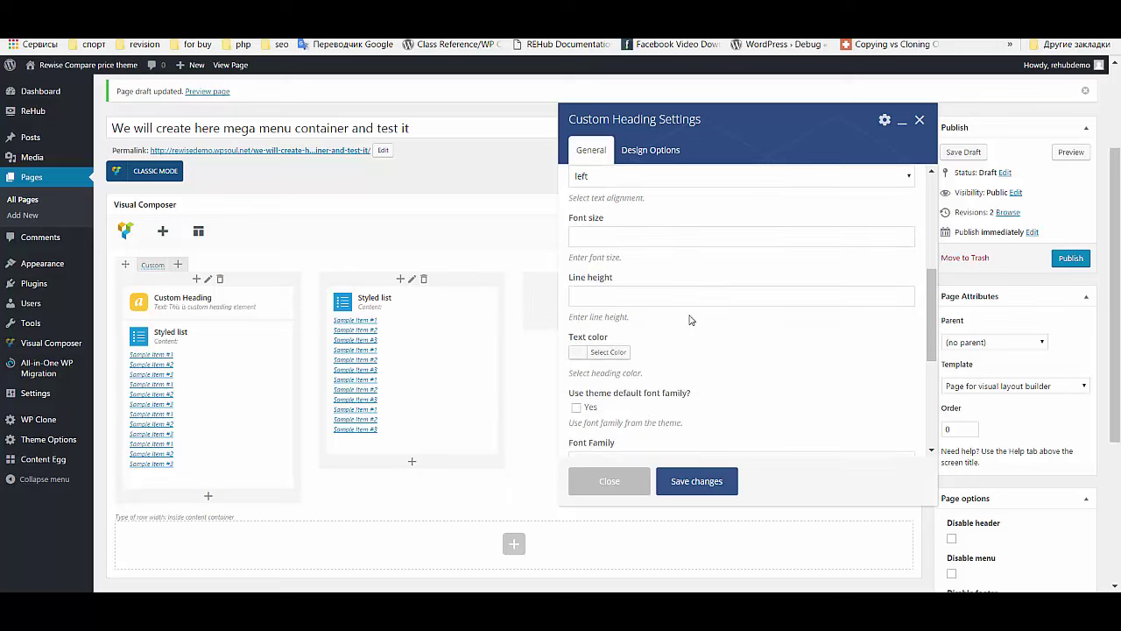
{"action": "scroll", "coordinate": [683, 322], "scroll_direction": "down", "scroll_amount": 2}
{"action": "left_click", "coordinate": [577, 334]}
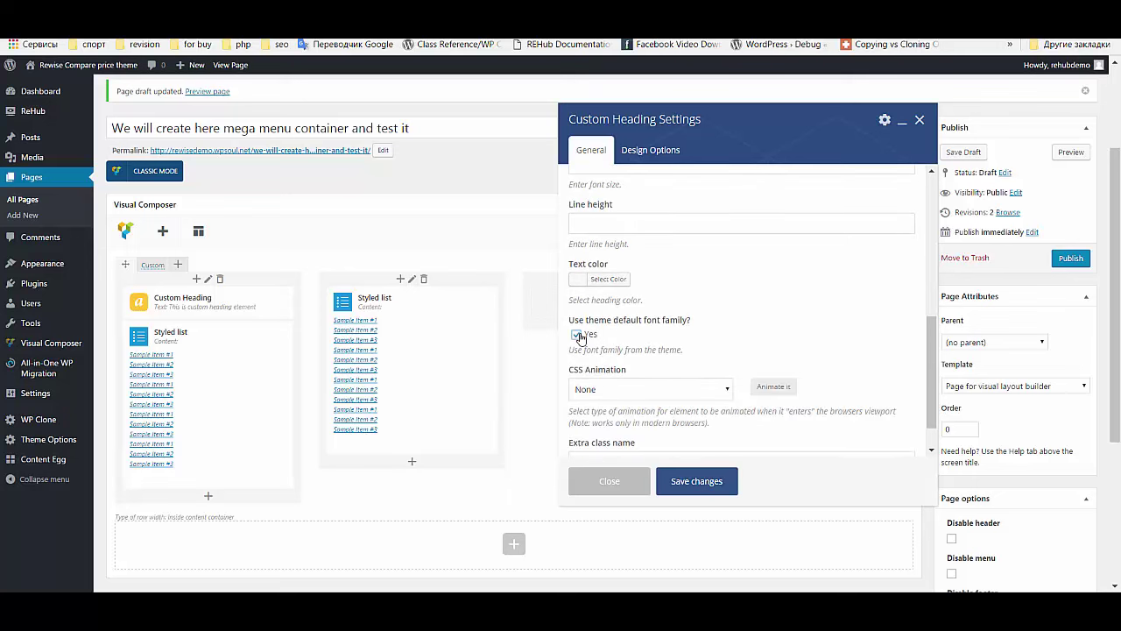
{"action": "scroll", "coordinate": [707, 311], "scroll_direction": "down", "scroll_amount": 2}
{"action": "scroll", "coordinate": [708, 311], "scroll_direction": "up", "scroll_amount": 5}
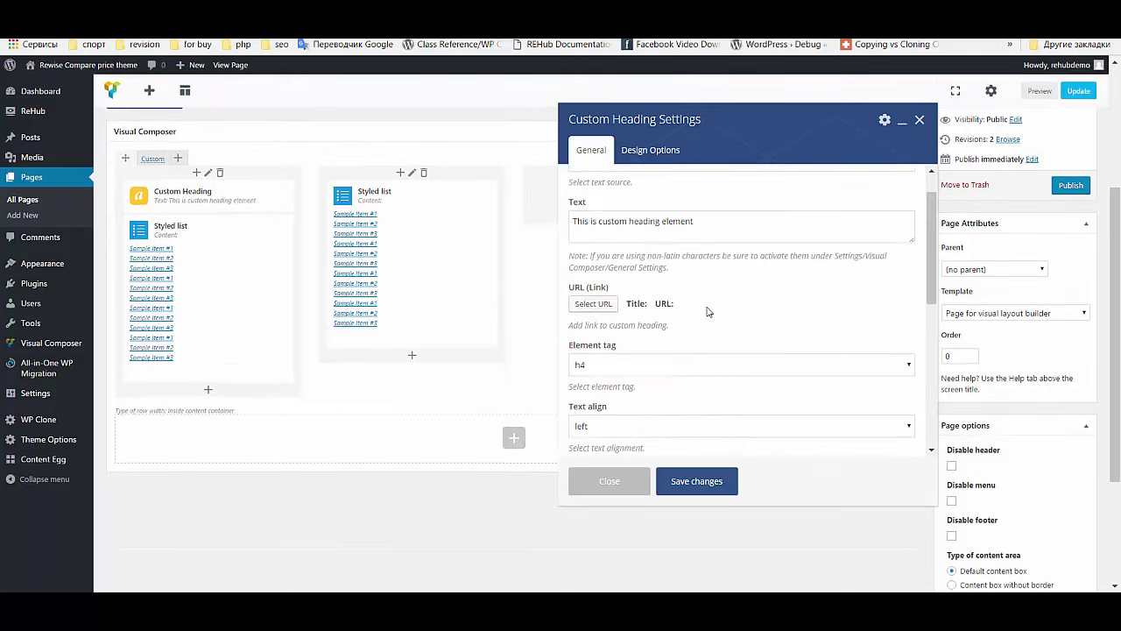
{"action": "scroll", "coordinate": [708, 307], "scroll_direction": "up", "scroll_amount": 4}
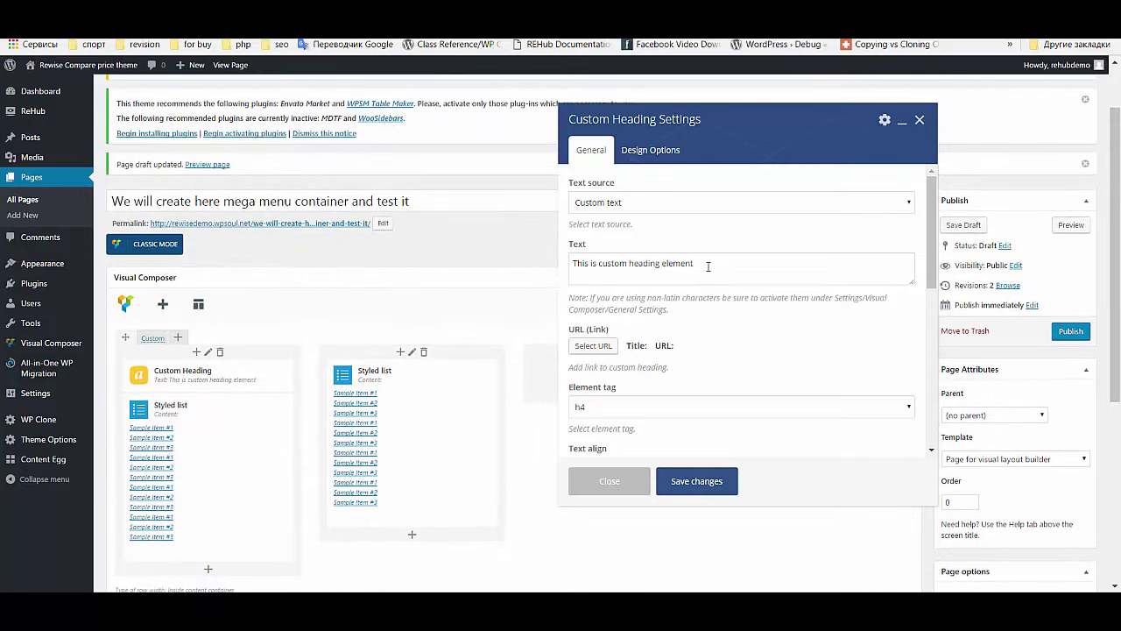
{"action": "left_click", "coordinate": [706, 481]}
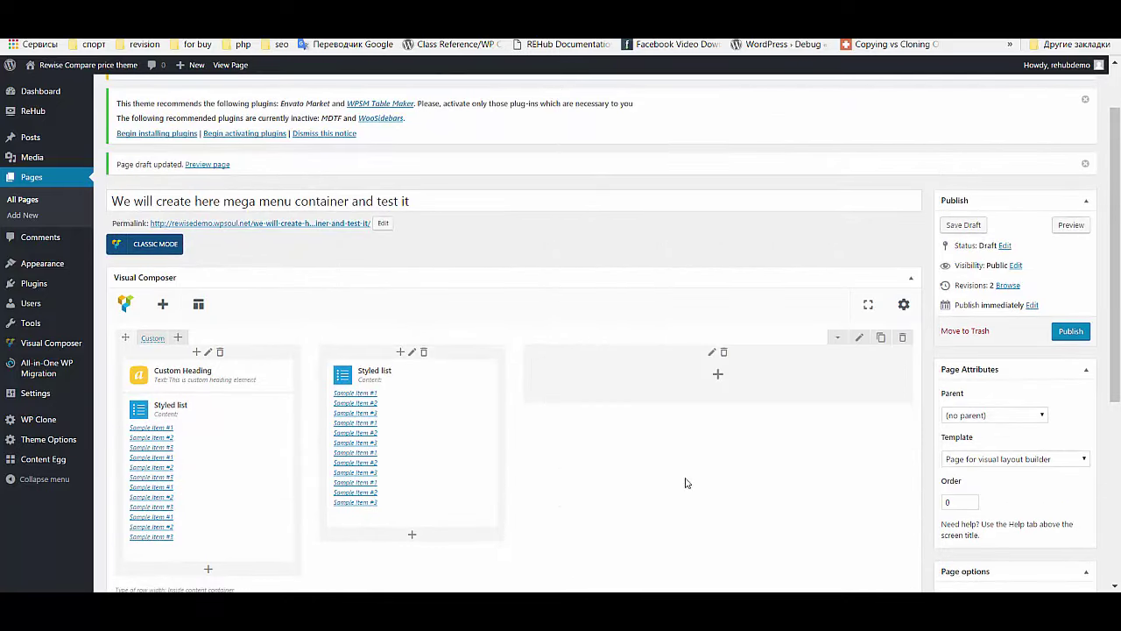
{"action": "left_click_drag", "start_coordinate": [243, 377], "coordinate": [433, 385]}
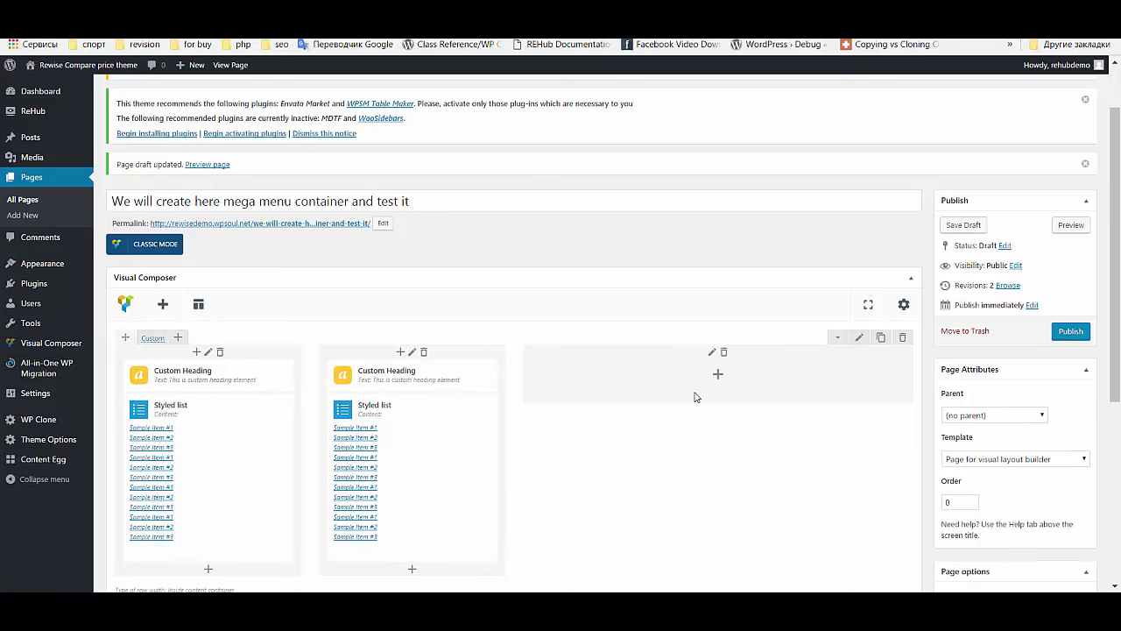
- Add a News with thumbnails element with default settings to the 1/2 column
{"action": "left_click", "coordinate": [722, 380]}
{"action": "scroll", "coordinate": [670, 333], "scroll_direction": "down", "scroll_amount": 1}
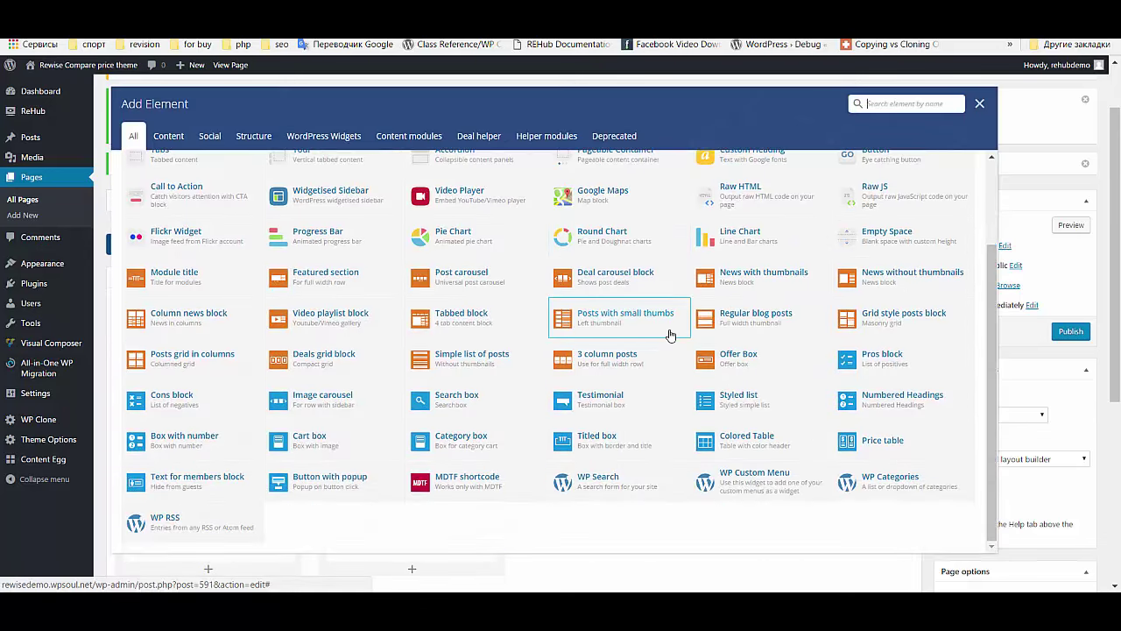
{"action": "left_click", "coordinate": [771, 295]}
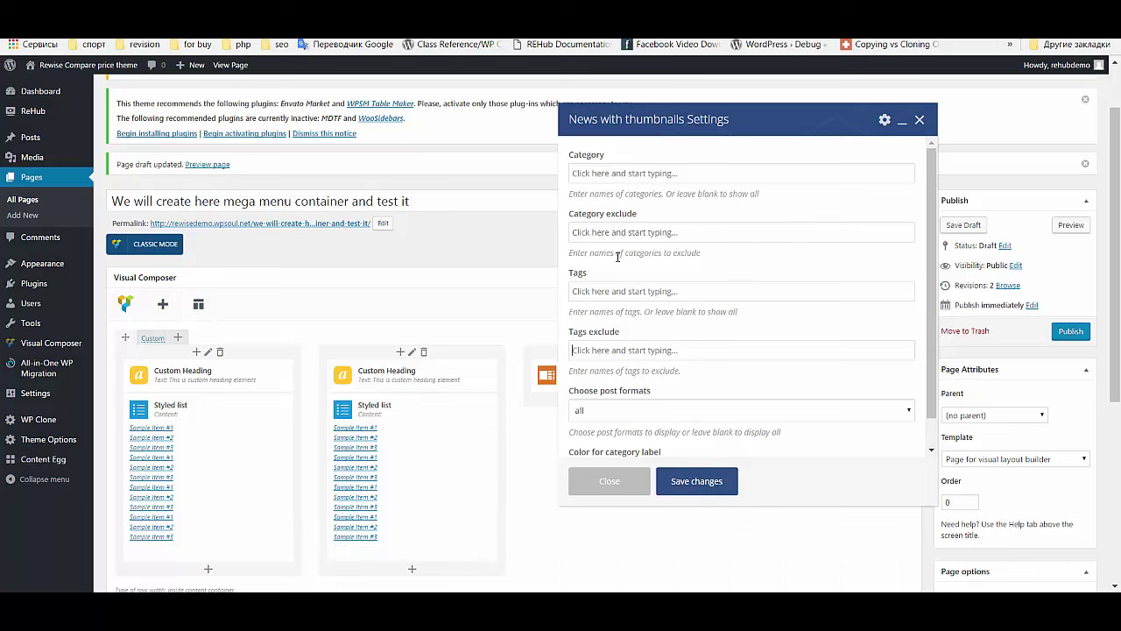
{"action": "left_click", "coordinate": [730, 483]}
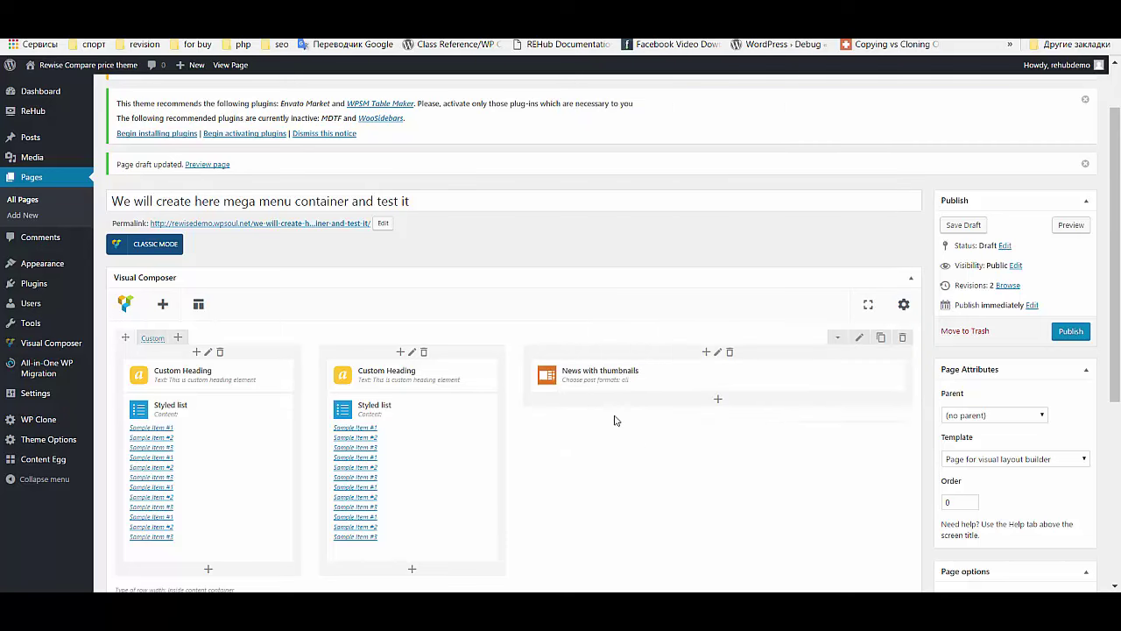
- Preview the page to check the three-column layout, then return to the page editor
{"action": "scroll", "coordinate": [616, 420], "scroll_direction": "down", "scroll_amount": 1}
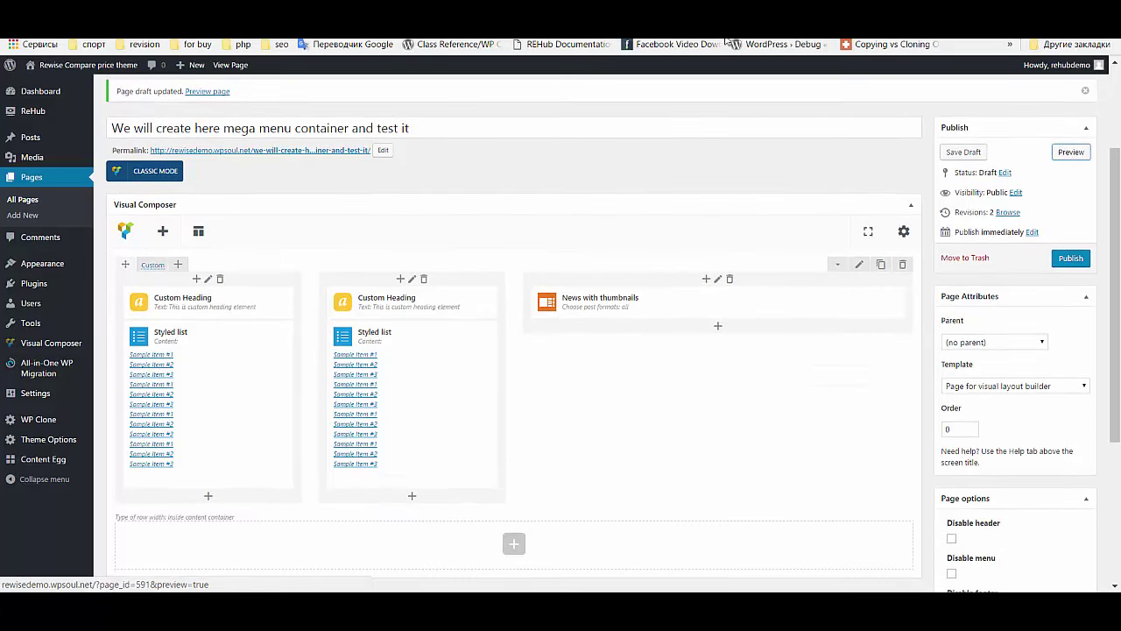
{"action": "left_click", "coordinate": [1070, 151]}
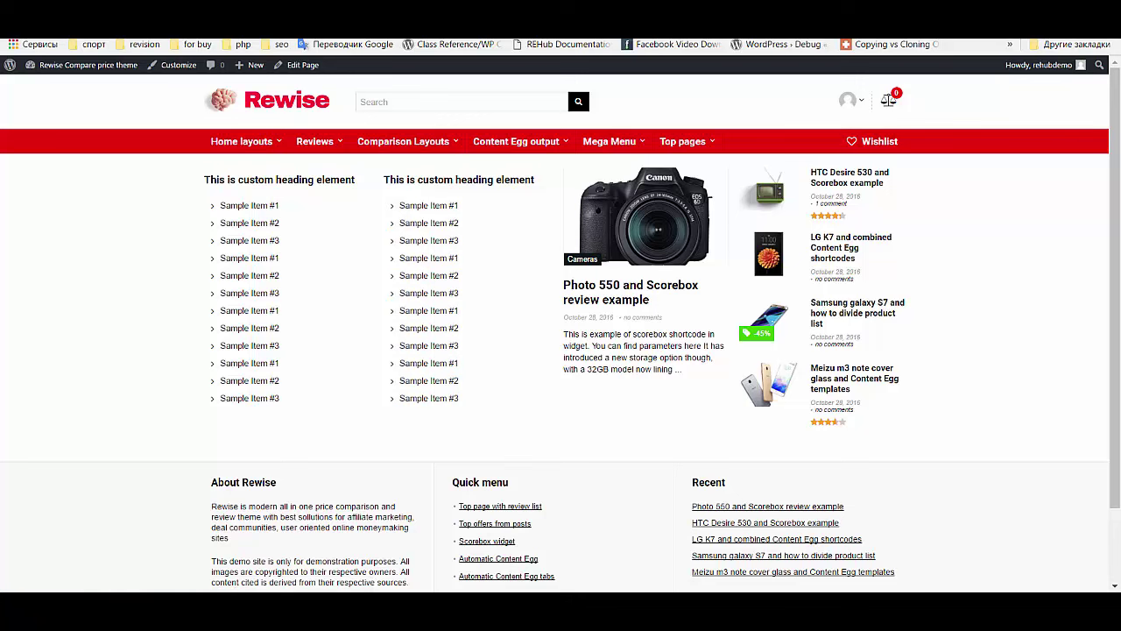
{"action": "key", "text": "ctrl+w"}
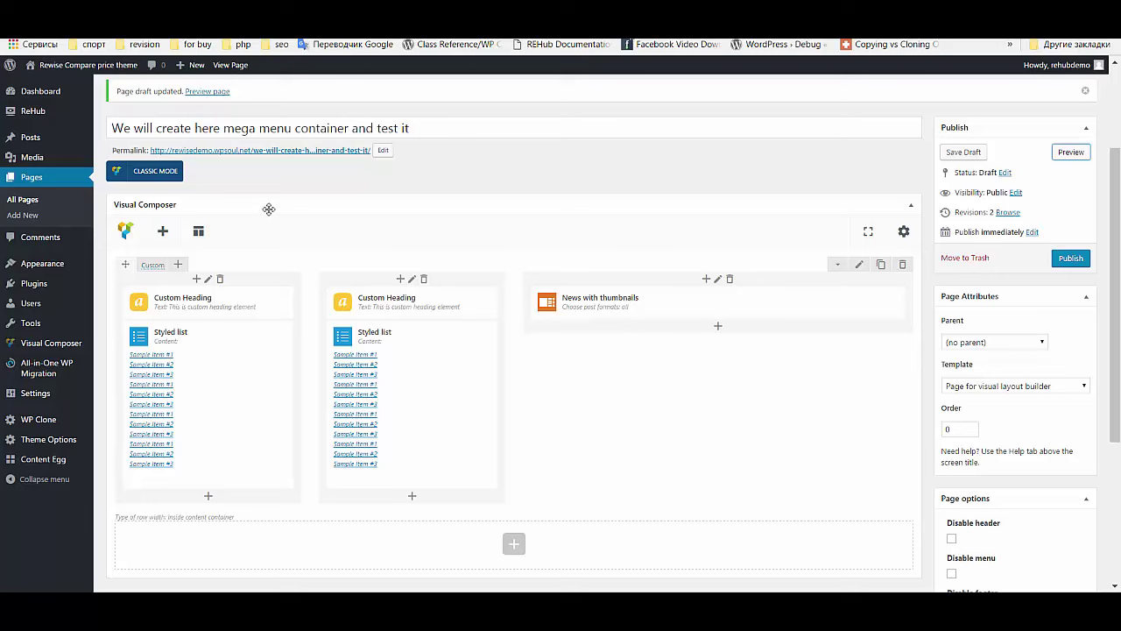
- Switch the page to classic mode and copy its entire generated shortcode
{"action": "left_click", "coordinate": [176, 172]}
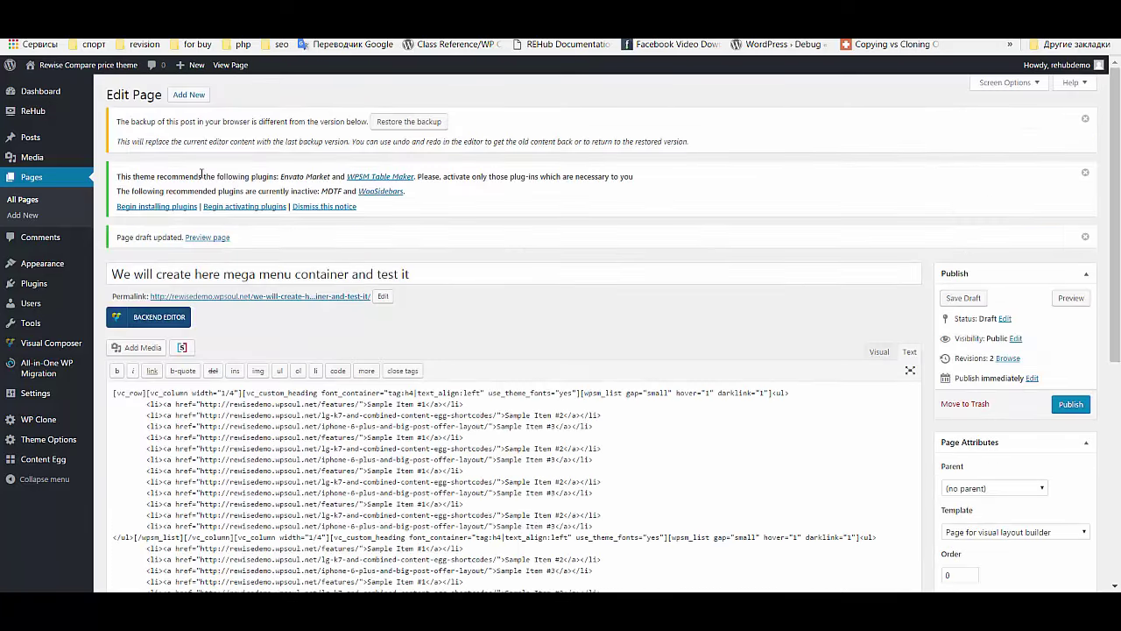
{"action": "scroll", "coordinate": [745, 251], "scroll_direction": "down", "scroll_amount": 2}
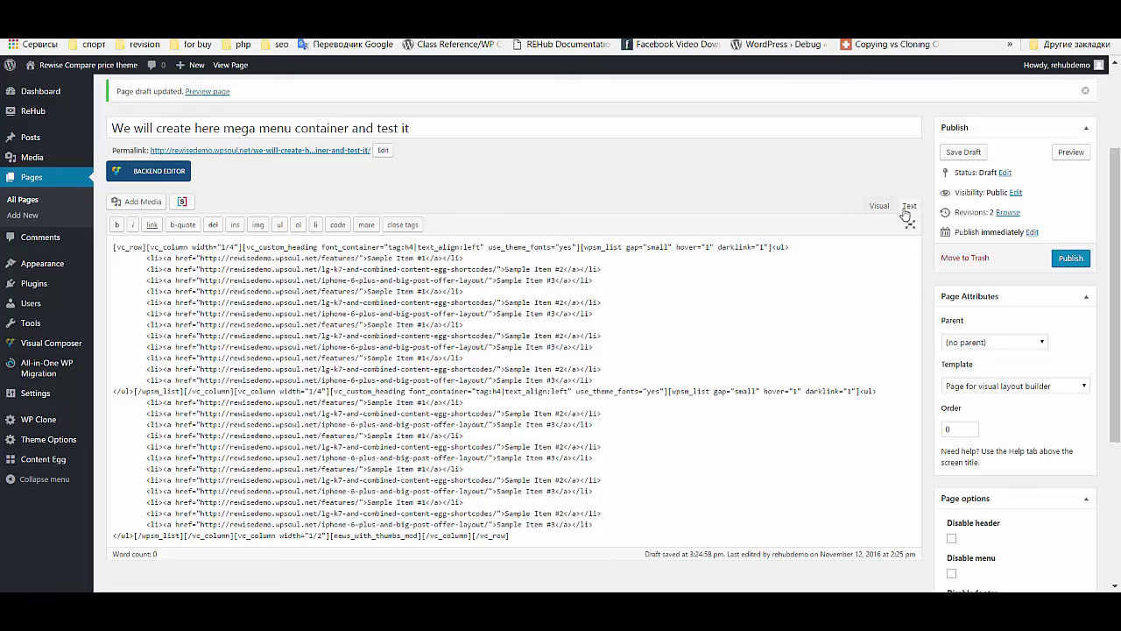
{"action": "key", "text": "ctrl+a"}
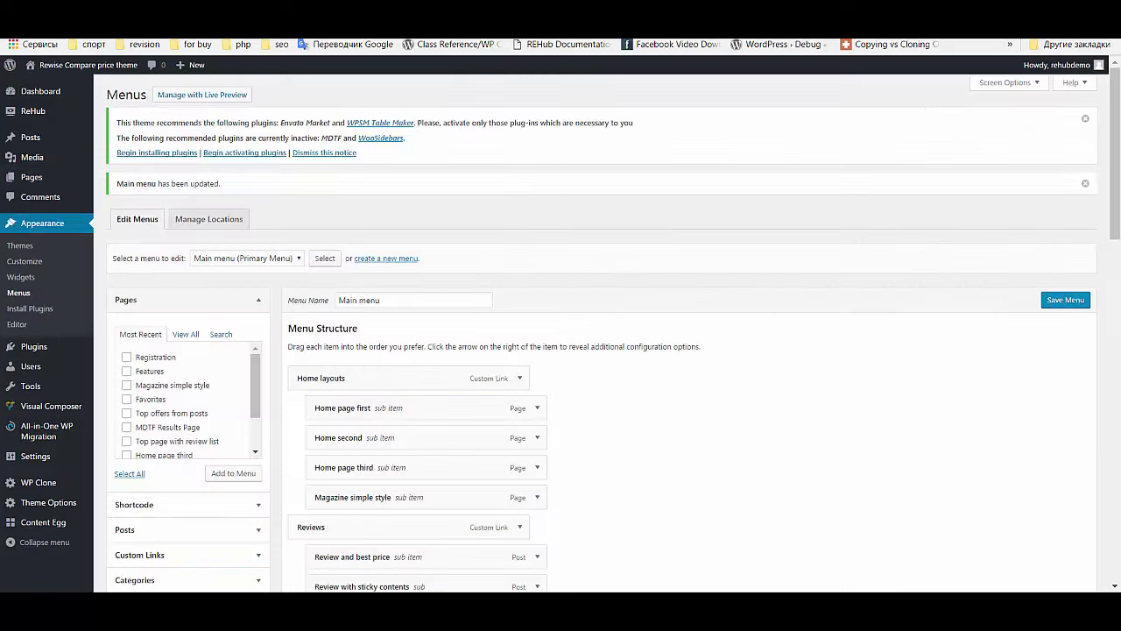
- On the Menus page, replace the description of the Mega menu container item with the copied Visual Composer shortcode
{"action": "scroll", "coordinate": [534, 358], "scroll_direction": "down", "scroll_amount": 8}
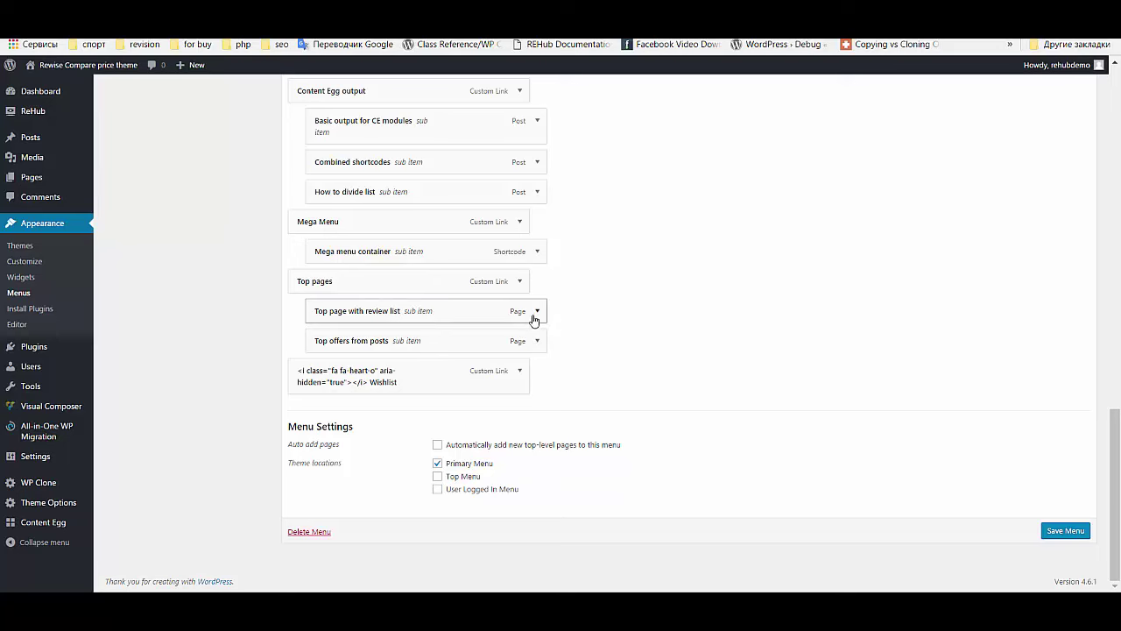
{"action": "left_click", "coordinate": [537, 253]}
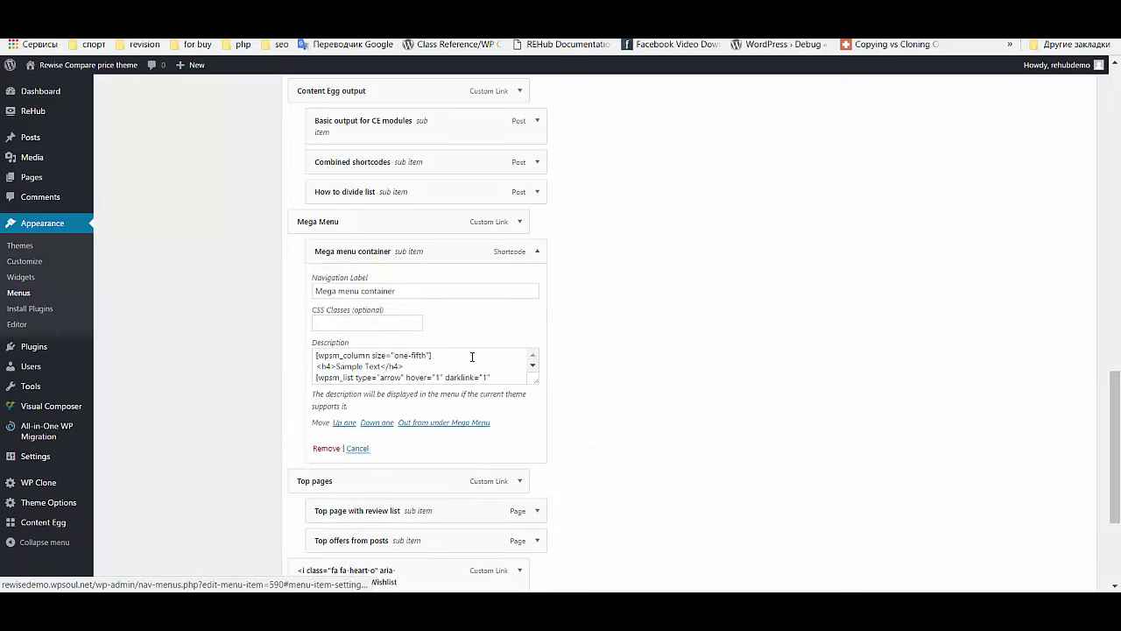
{"action": "left_click", "coordinate": [470, 357]}
{"action": "key", "text": "ctrl+a"}
{"action": "key", "text": "ctrl+v"}
{"action": "scroll", "coordinate": [706, 370], "scroll_direction": "down", "scroll_amount": 3}
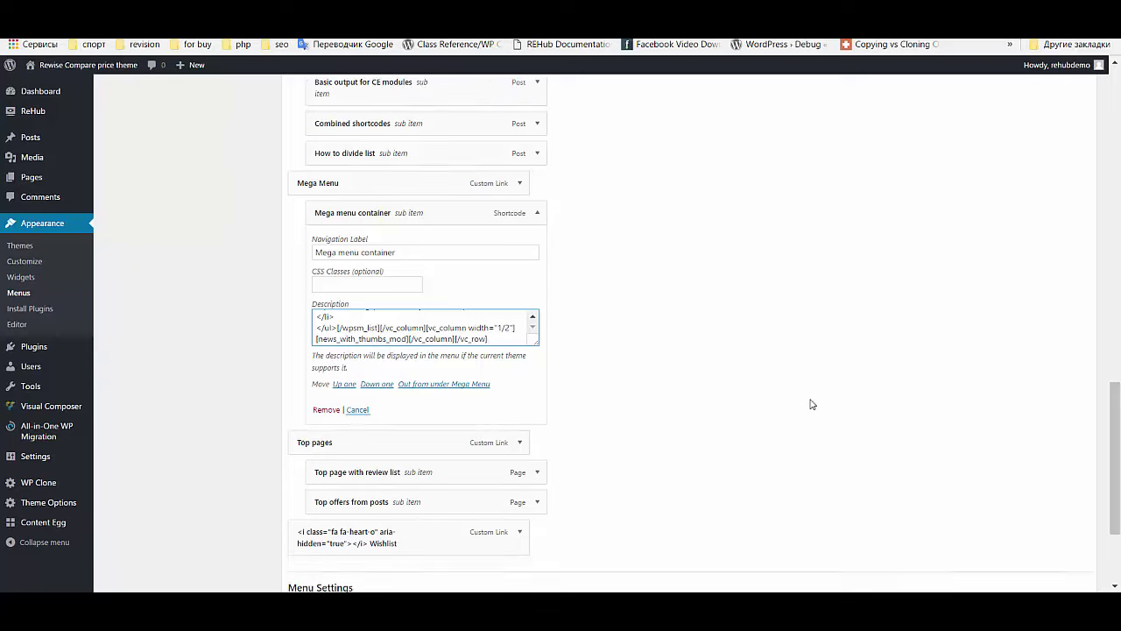
- Save the menu with the new container code and check the Mega Menu dropdown on the live site
{"action": "left_click", "coordinate": [1065, 584]}
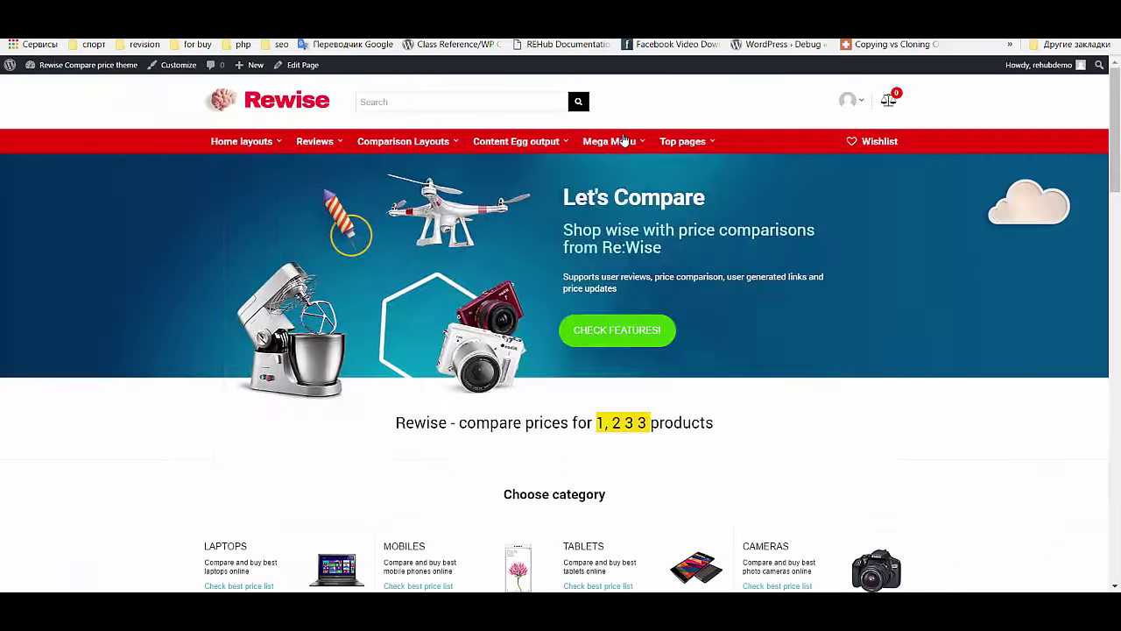
{"action": "mouse_move", "coordinate": [613, 142]}
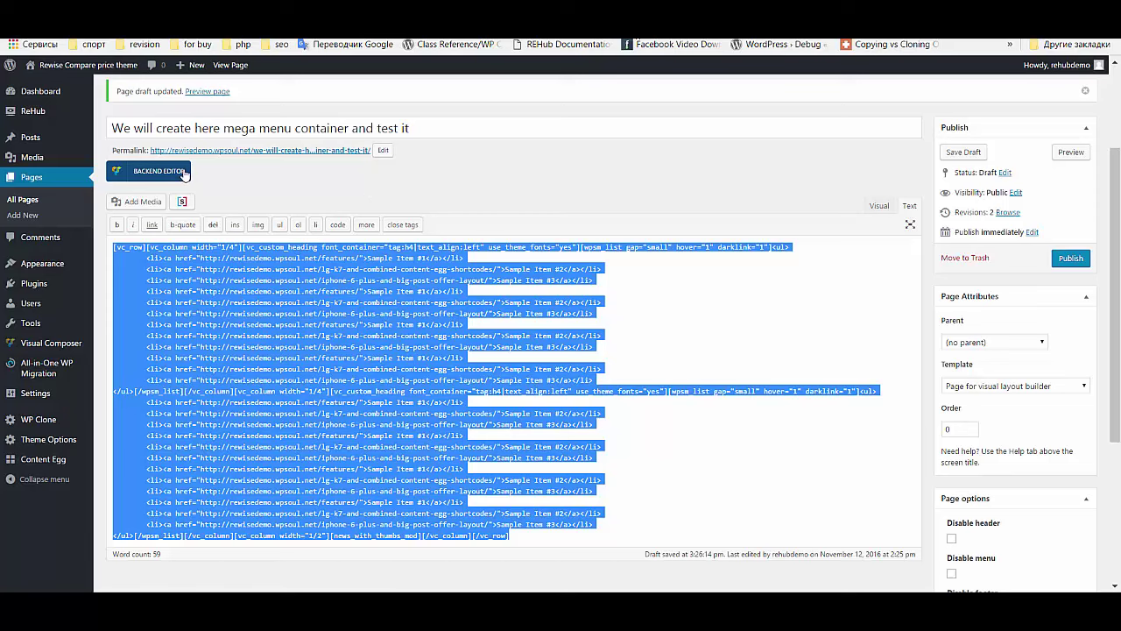
- Back in the page's backend editor, replace the second column's Styled list with a WP Custom Menu element showing the Quick menu
{"action": "left_click", "coordinate": [185, 174]}
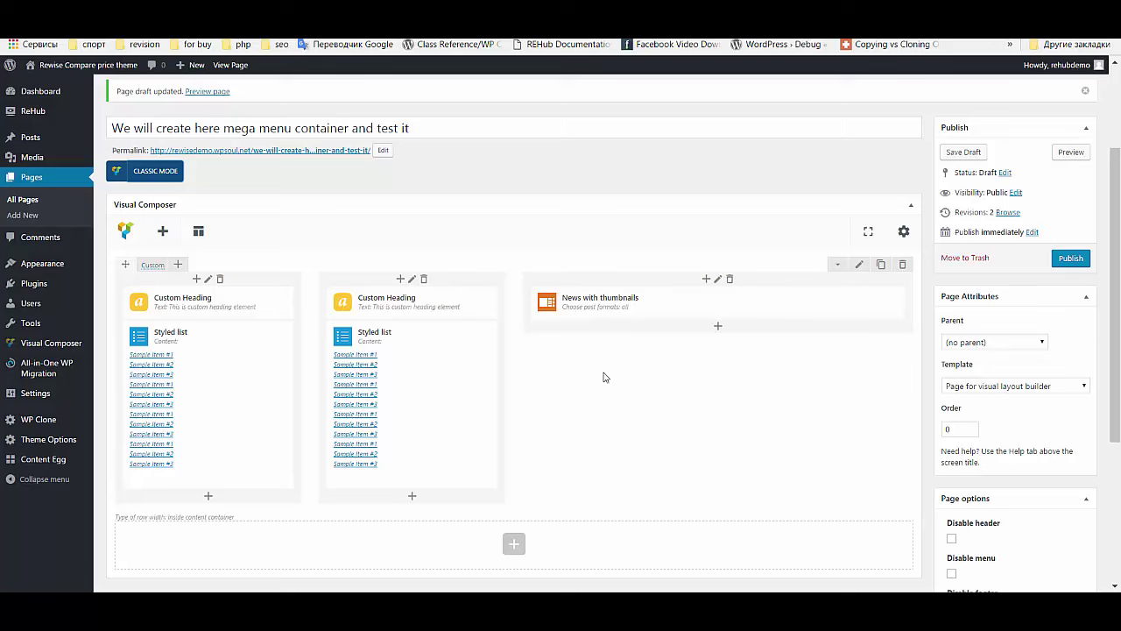
{"action": "left_click", "coordinate": [455, 407]}
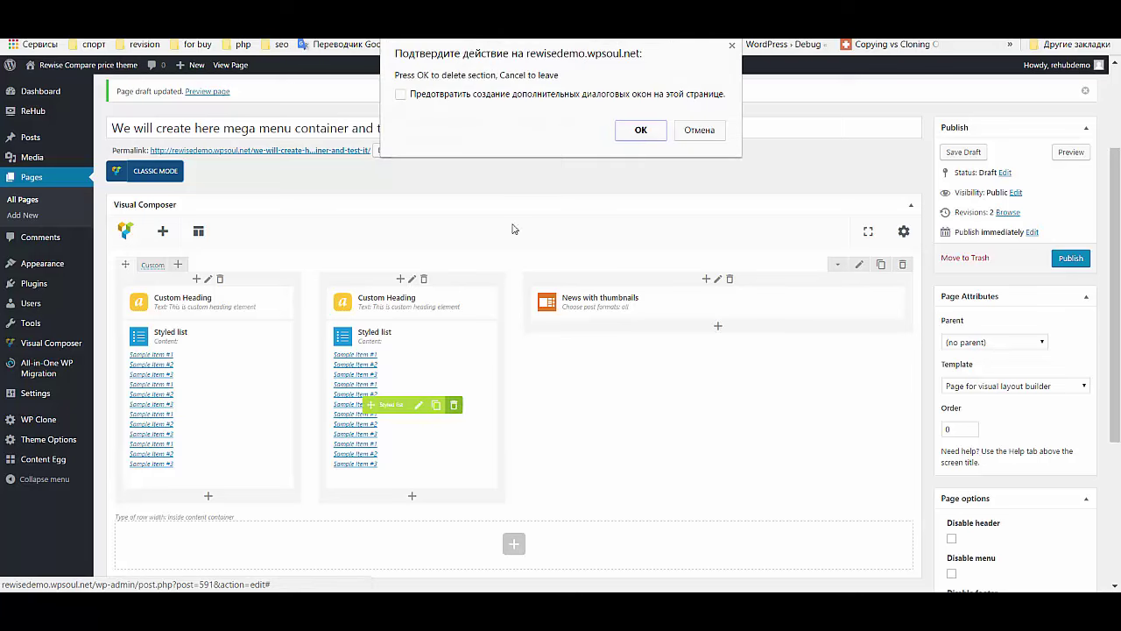
{"action": "left_click", "coordinate": [640, 133]}
{"action": "left_click", "coordinate": [413, 327]}
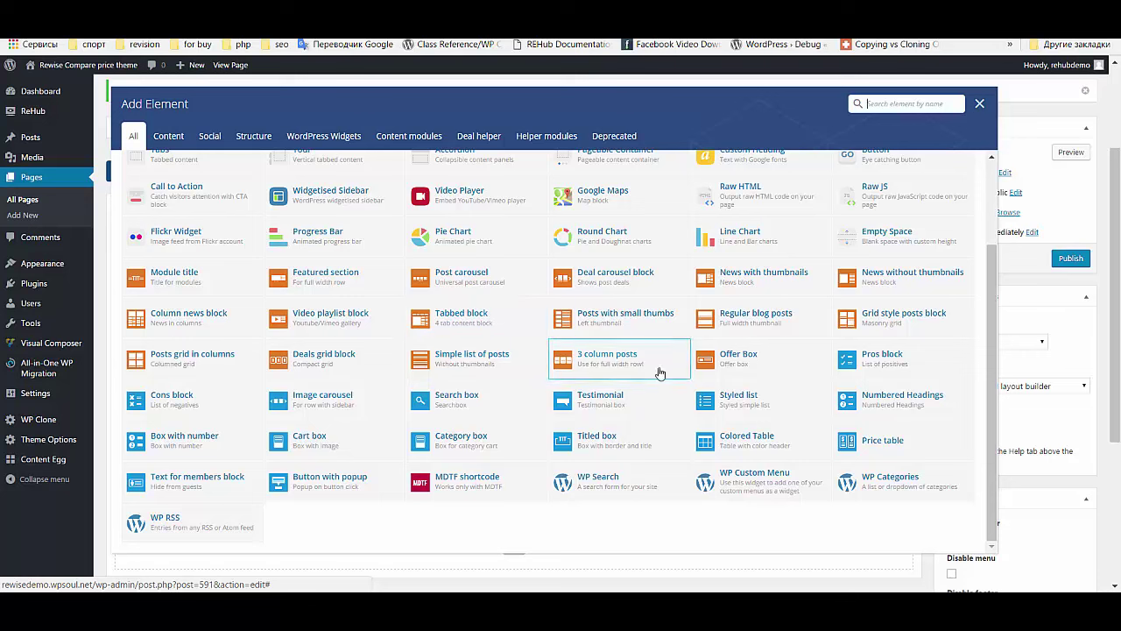
{"action": "left_click", "coordinate": [799, 495]}
{"action": "left_click", "coordinate": [650, 233]}
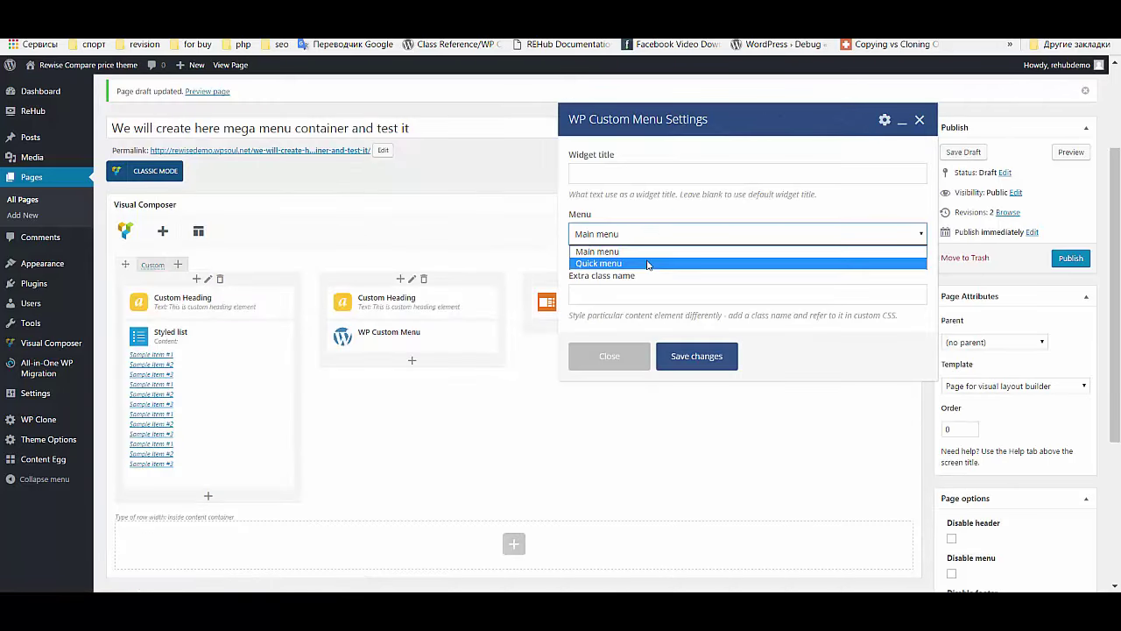
{"action": "left_click", "coordinate": [648, 263]}
{"action": "left_click", "coordinate": [696, 356]}
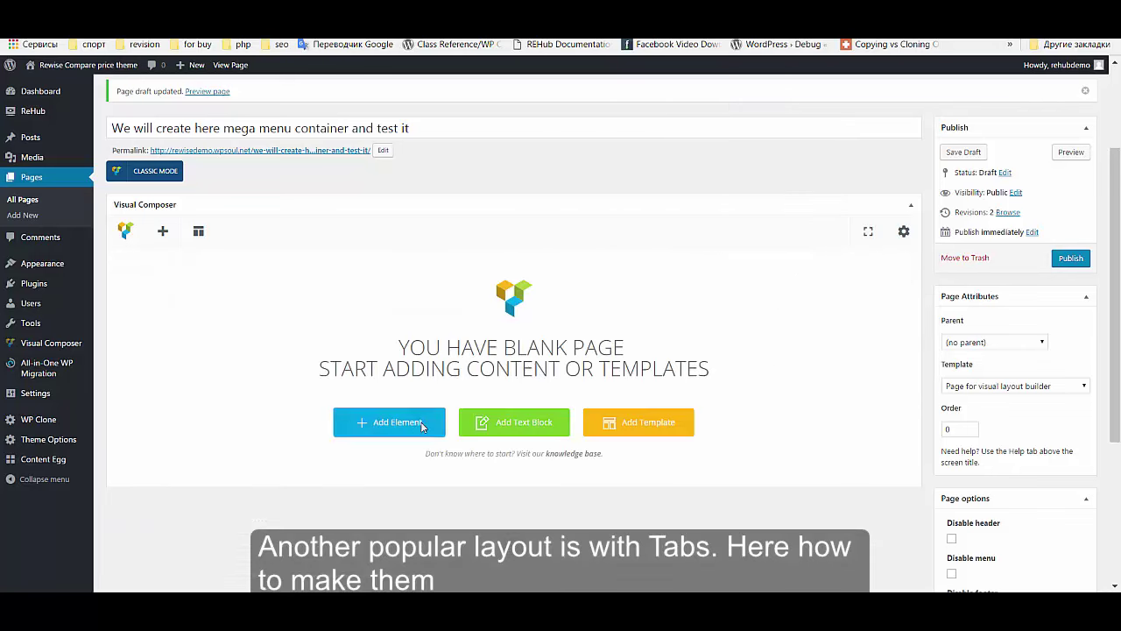
- Add a Tour element to the blank page as the base for a vertical tabbed layout
{"action": "left_click", "coordinate": [388, 420]}
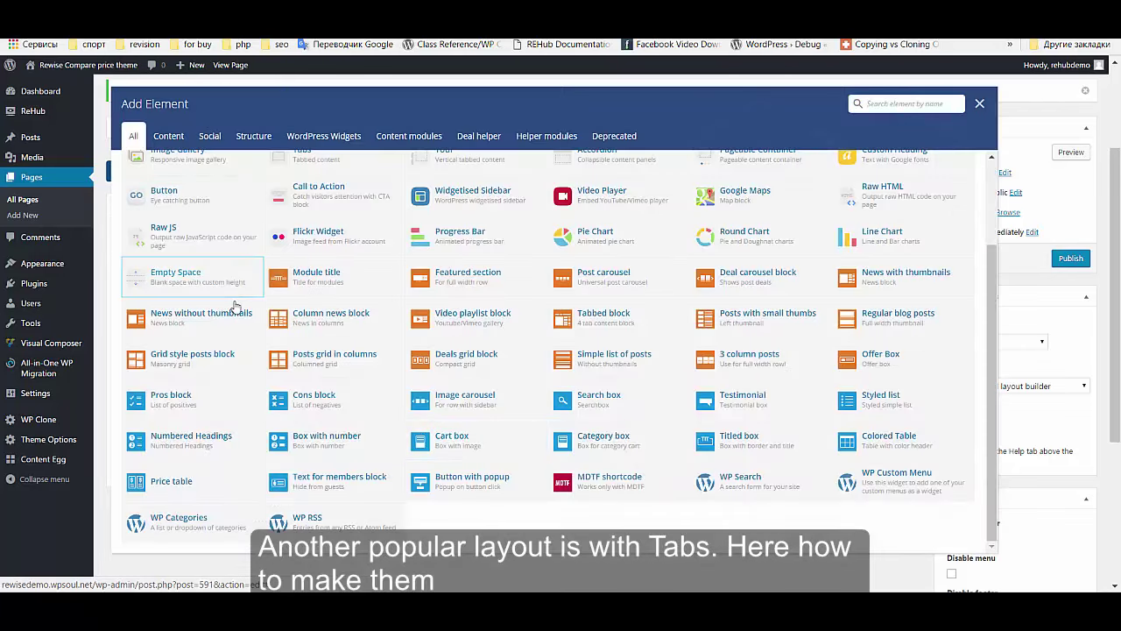
{"action": "scroll", "coordinate": [235, 306], "scroll_direction": "up", "scroll_amount": 3}
{"action": "left_click", "coordinate": [482, 268]}
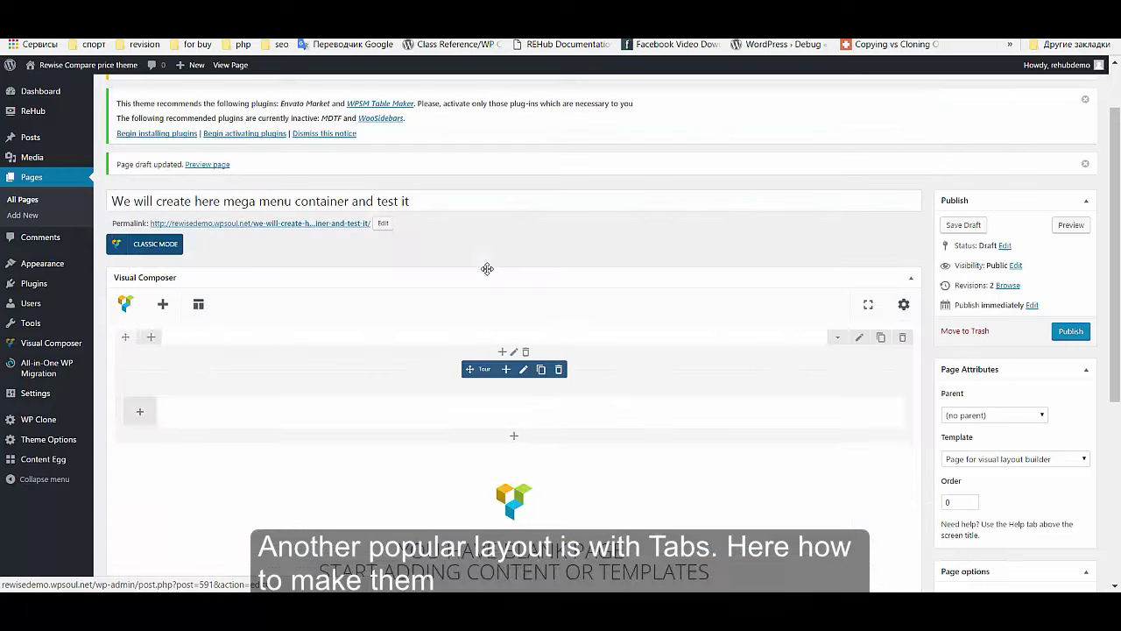
{"action": "scroll", "coordinate": [320, 364], "scroll_direction": "down", "scroll_amount": 1}
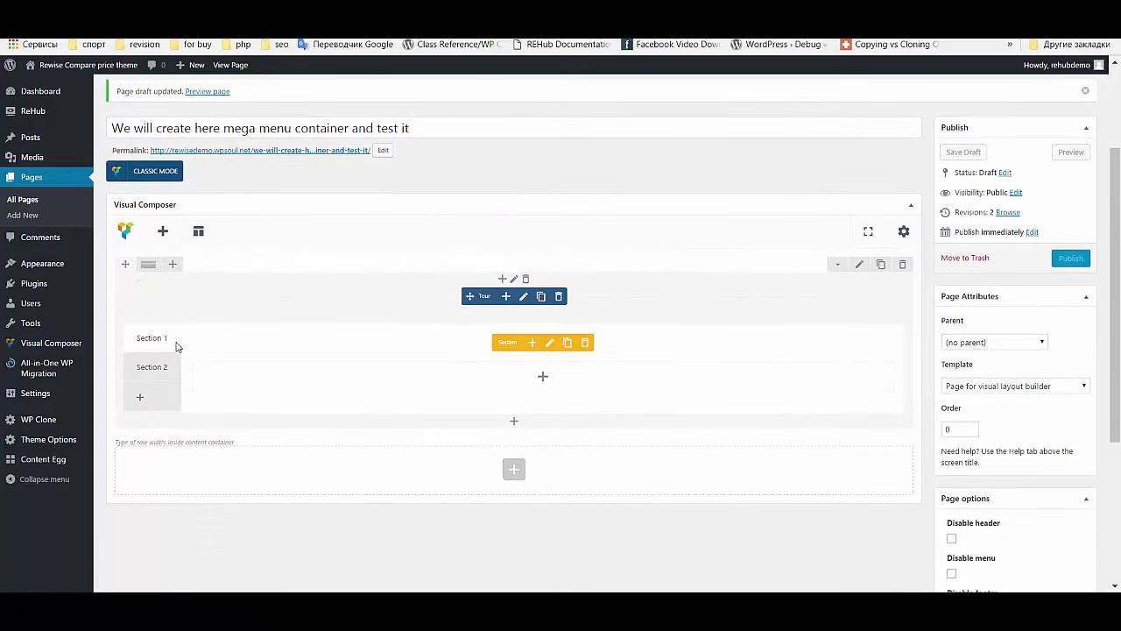
- Title the tour's Section 1 "First section" and give it a Font Awesome star icon before the title
{"action": "left_click", "coordinate": [552, 342]}
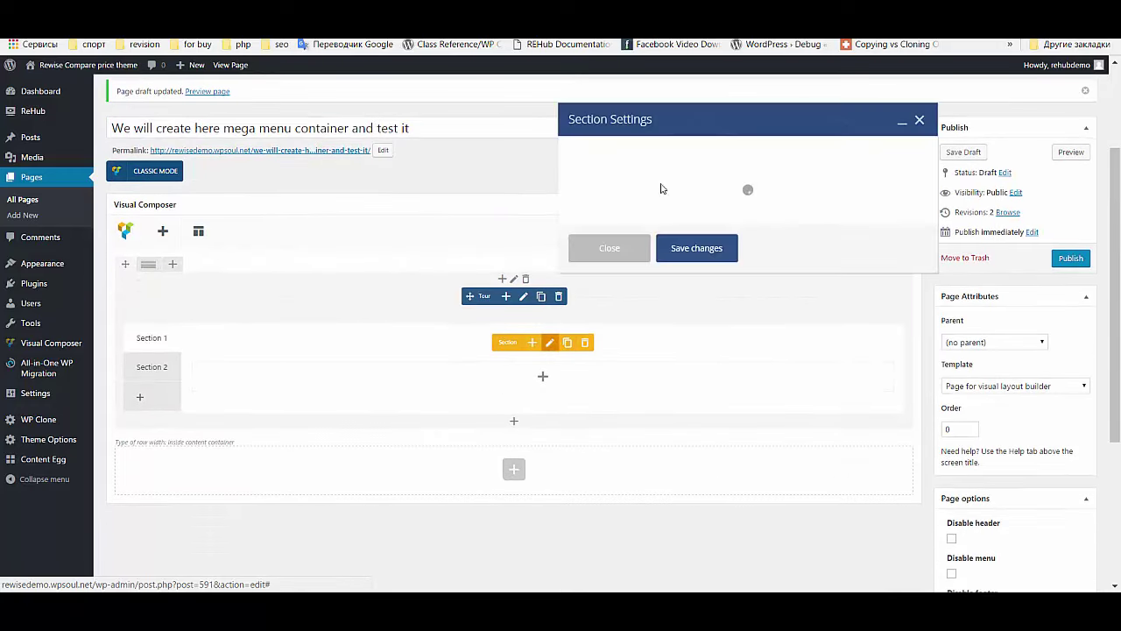
{"action": "left_click", "coordinate": [572, 172]}
{"action": "triple_click", "coordinate": [572, 172]}
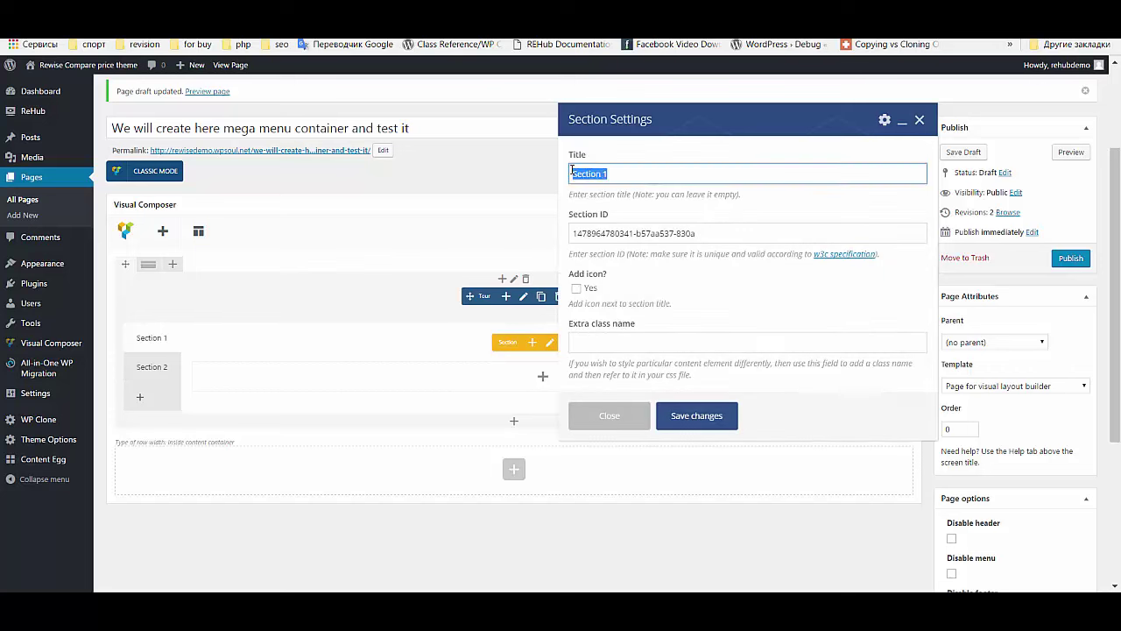
{"action": "type", "text": "First s"}
{"action": "left_click", "coordinate": [575, 289]}
{"action": "scroll", "coordinate": [628, 322], "scroll_direction": "down", "scroll_amount": 2}
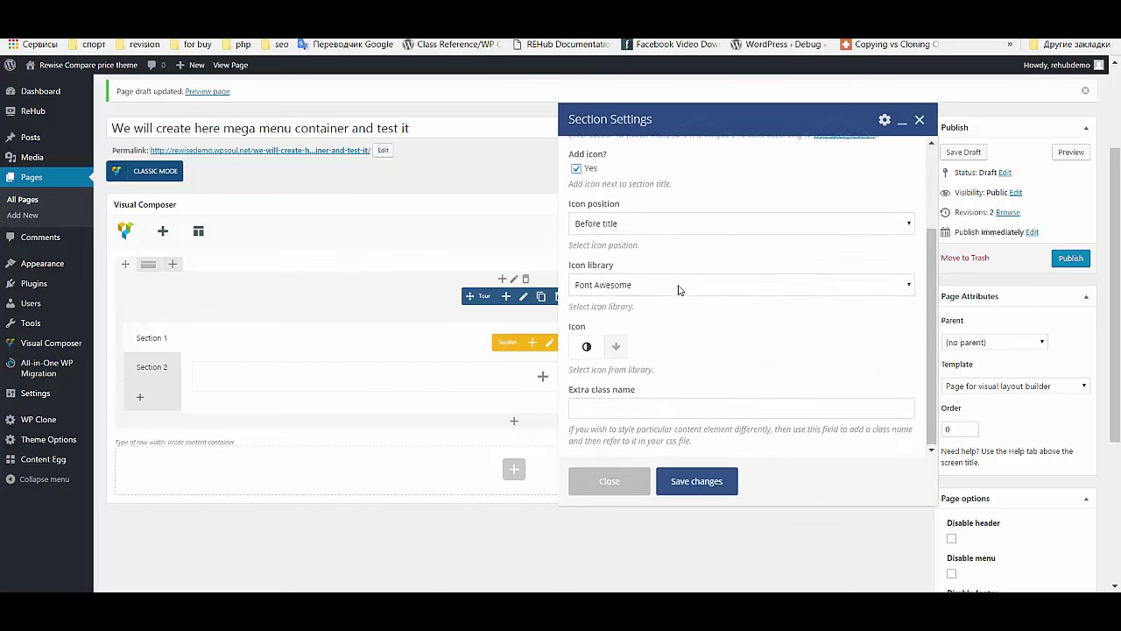
{"action": "left_click", "coordinate": [618, 349]}
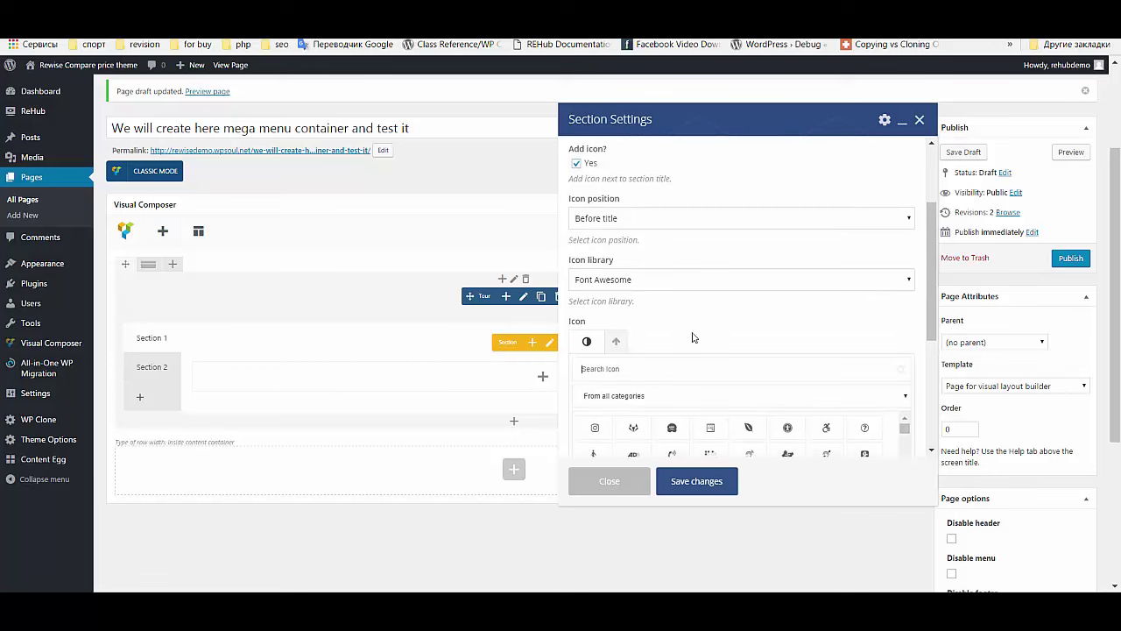
{"action": "scroll", "coordinate": [692, 327], "scroll_direction": "down", "scroll_amount": 3}
{"action": "left_click", "coordinate": [709, 321]}
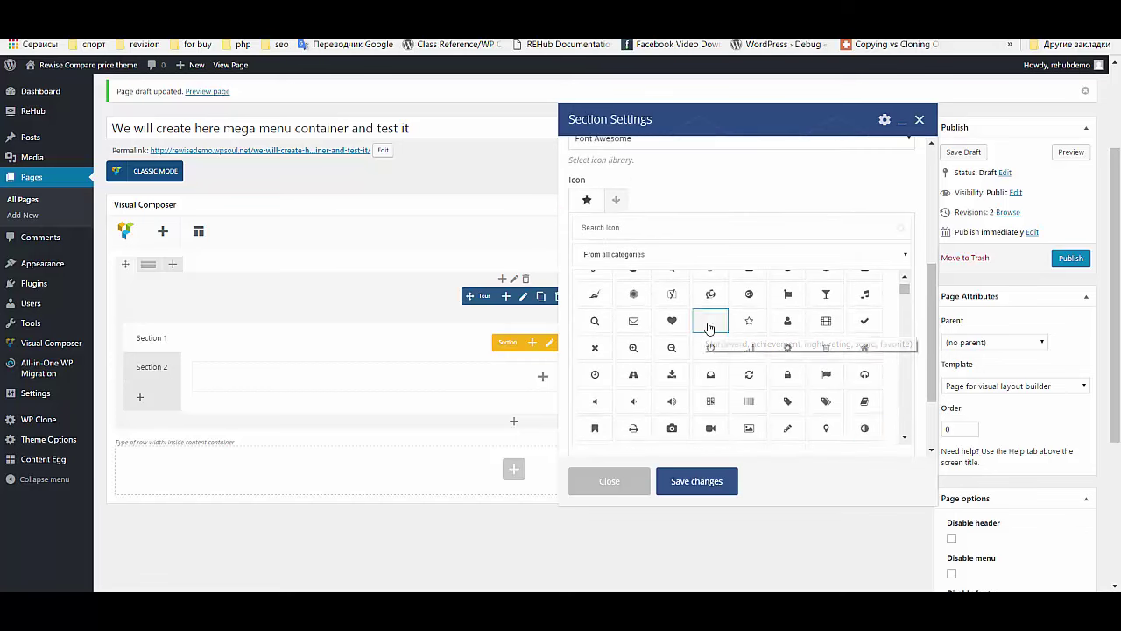
{"action": "left_click", "coordinate": [710, 480]}
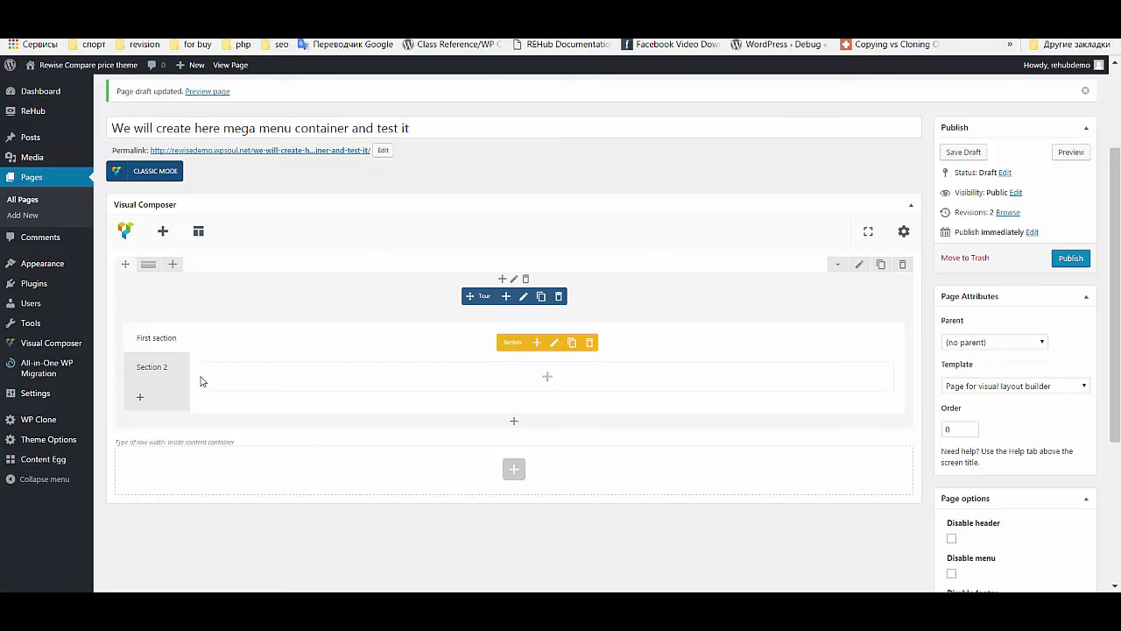
- Title the tour's Section 2 "Second section" and give it a Font Awesome film icon before the title
{"action": "left_click", "coordinate": [172, 368]}
{"action": "left_click", "coordinate": [554, 343]}
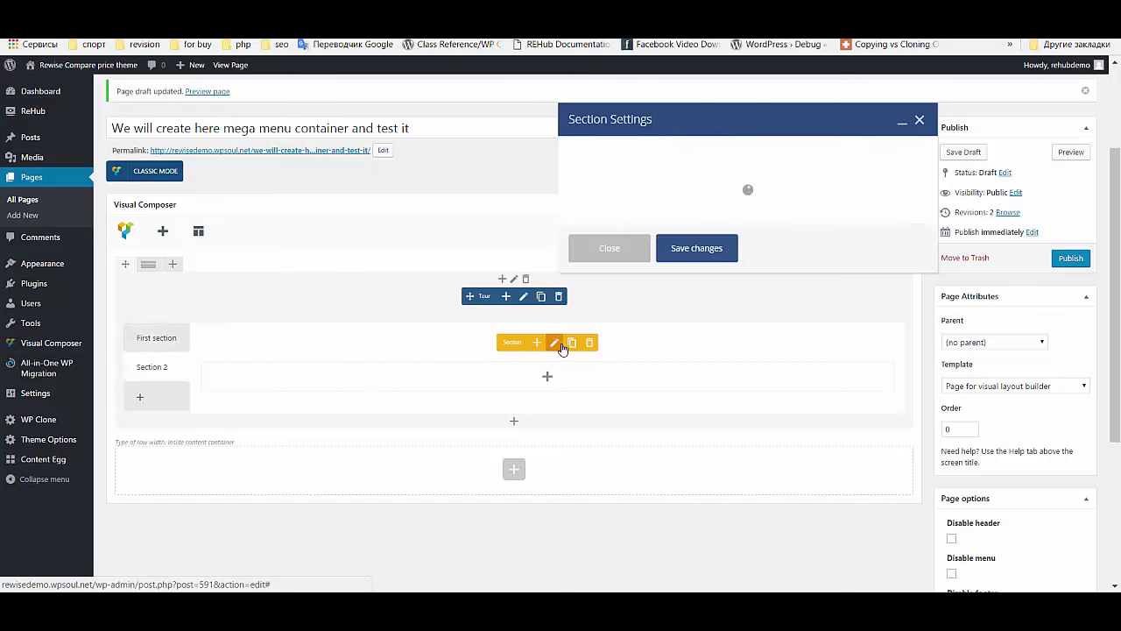
{"action": "left_click", "coordinate": [622, 173]}
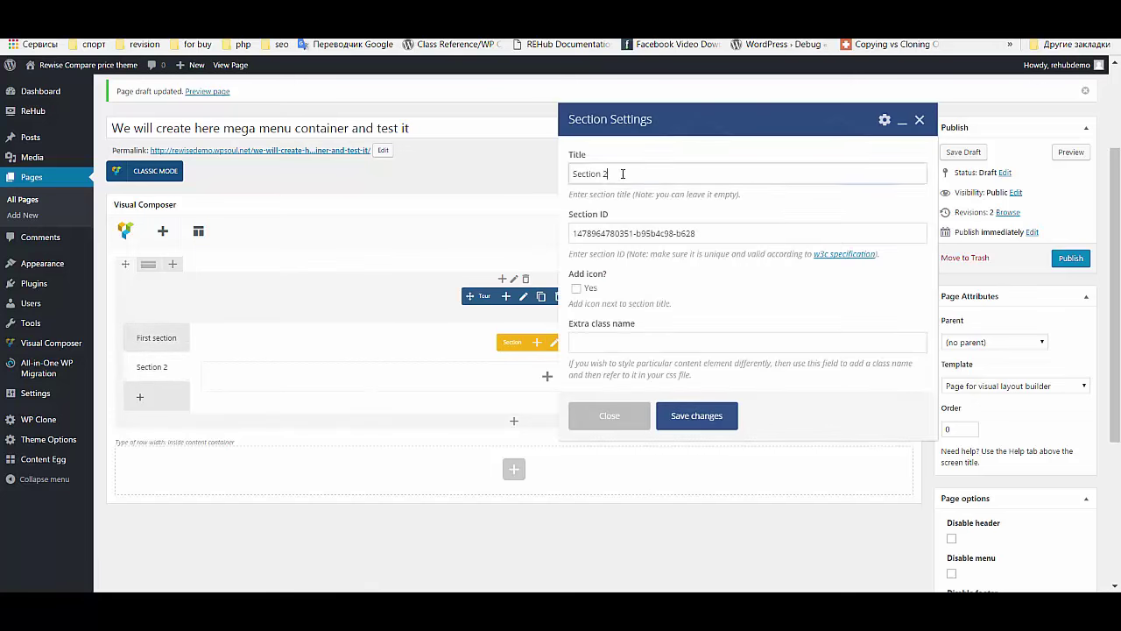
{"action": "left_click_drag", "start_coordinate": [622, 173], "coordinate": [567, 172]}
{"action": "type", "text": "Second s"}
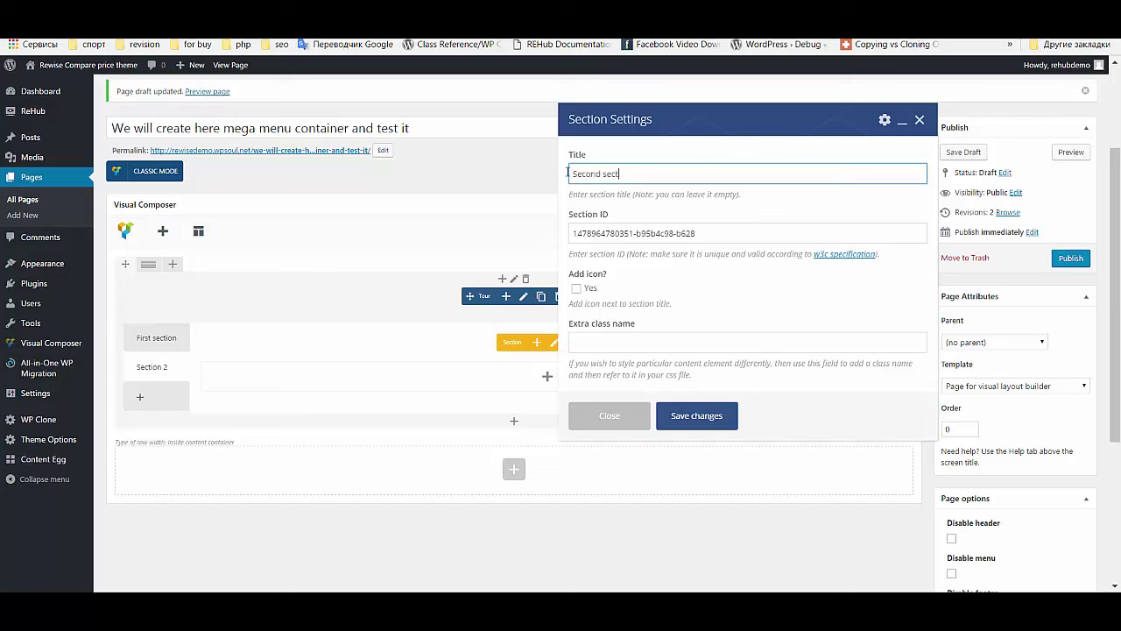
{"action": "left_click", "coordinate": [578, 289]}
{"action": "scroll", "coordinate": [659, 307], "scroll_direction": "down", "scroll_amount": 3}
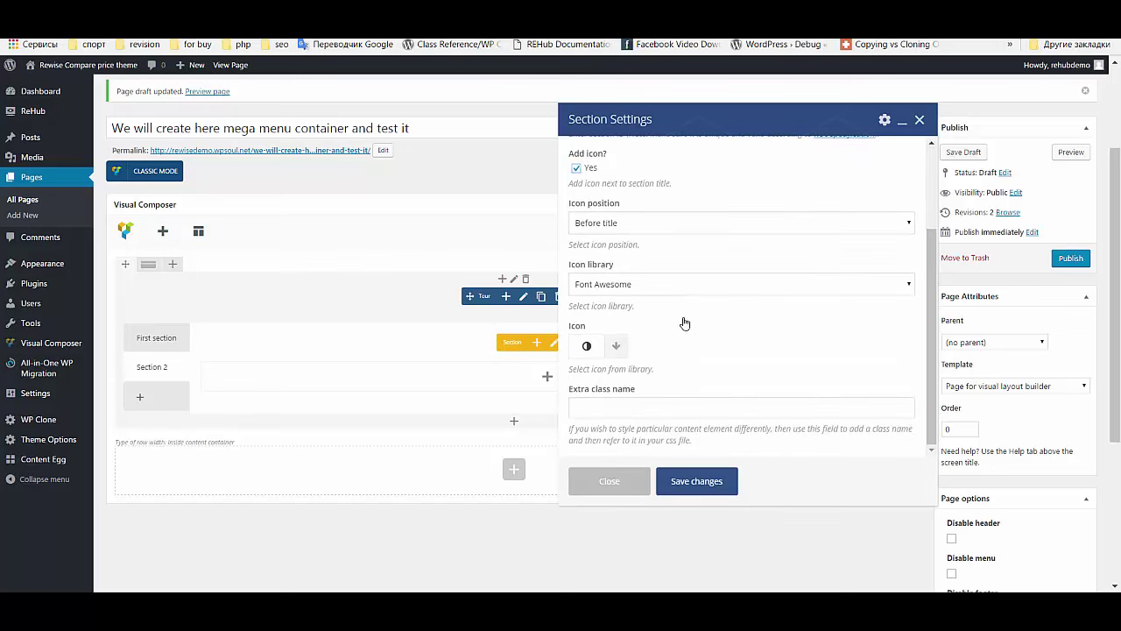
{"action": "left_click", "coordinate": [615, 346]}
{"action": "scroll", "coordinate": [711, 318], "scroll_direction": "down", "scroll_amount": 3}
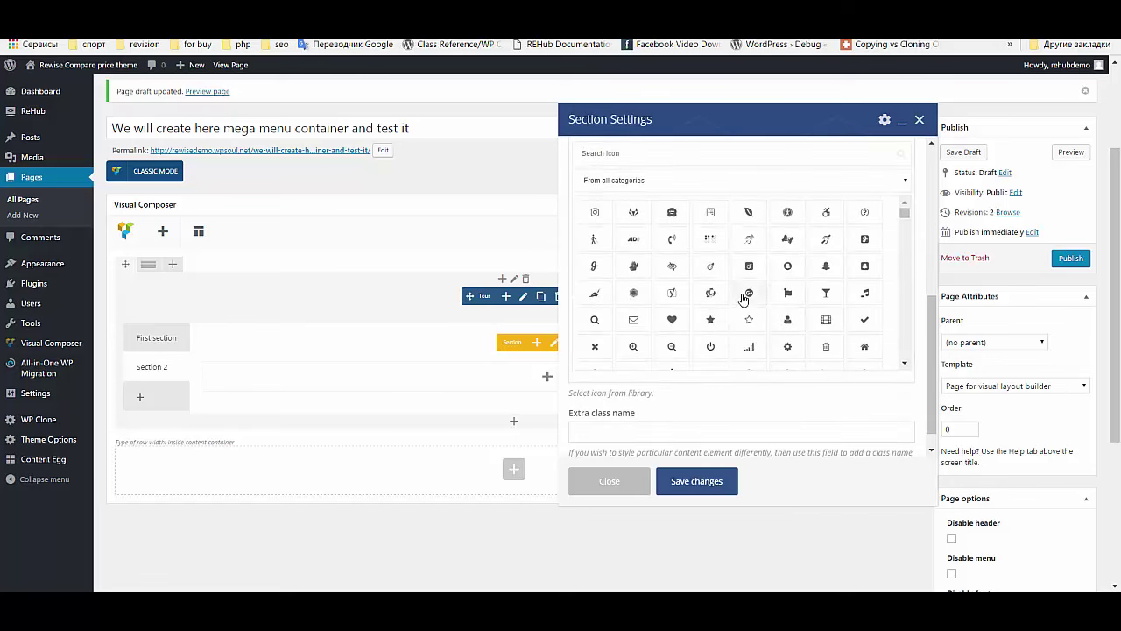
{"action": "left_click", "coordinate": [827, 319]}
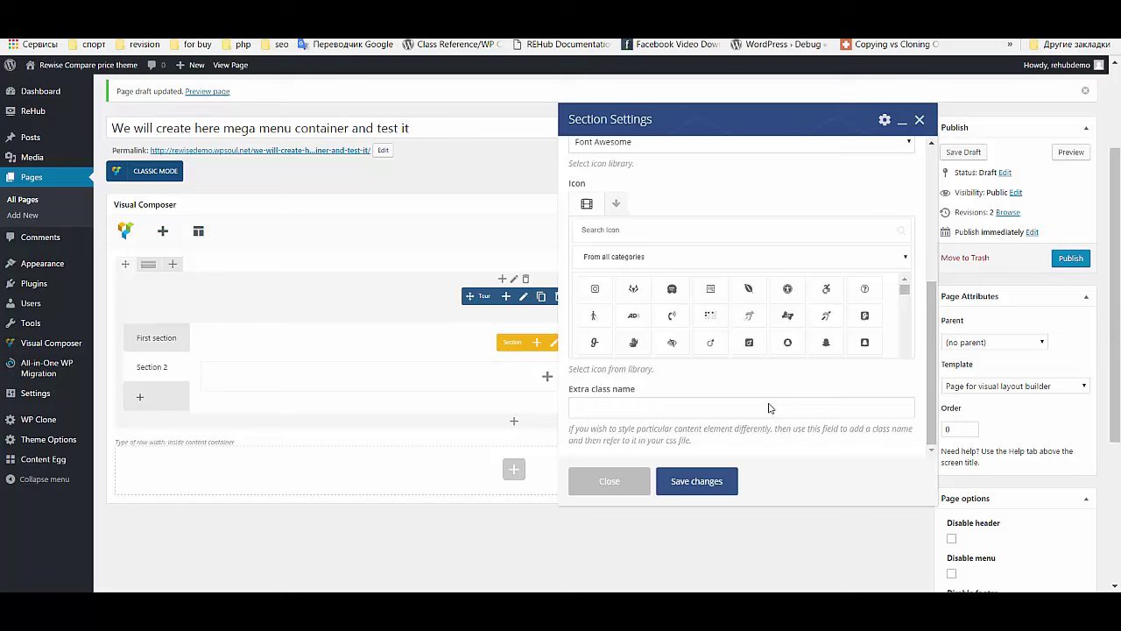
{"action": "left_click", "coordinate": [692, 481]}
- Add one more section to the tour and place a Styled list with default settings in First section
{"action": "left_click", "coordinate": [174, 402]}
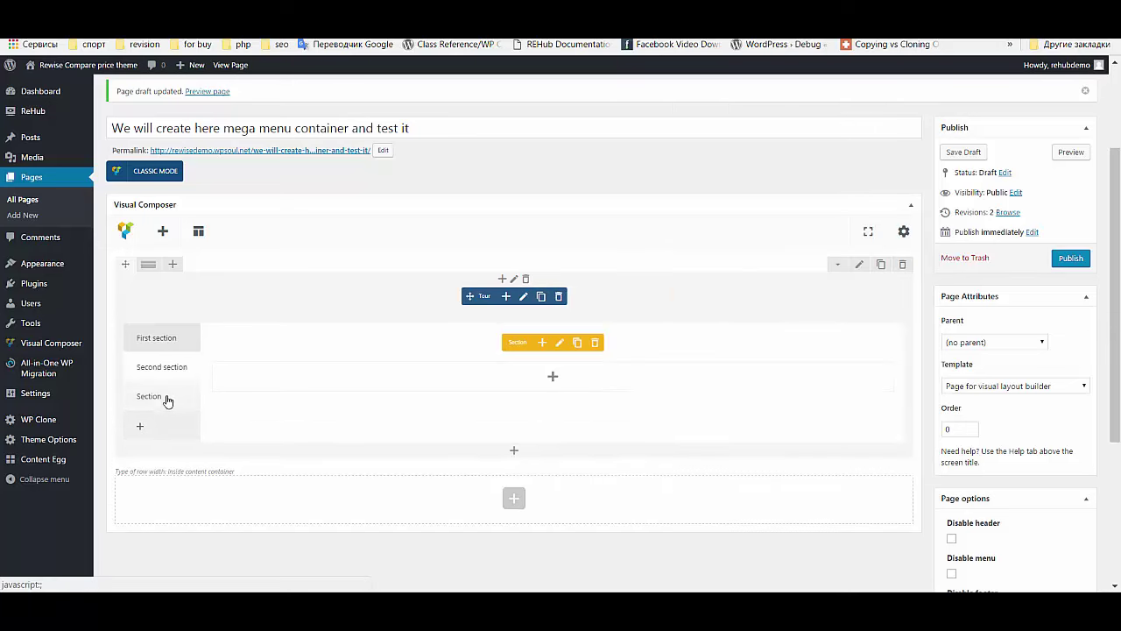
{"action": "left_click", "coordinate": [552, 376]}
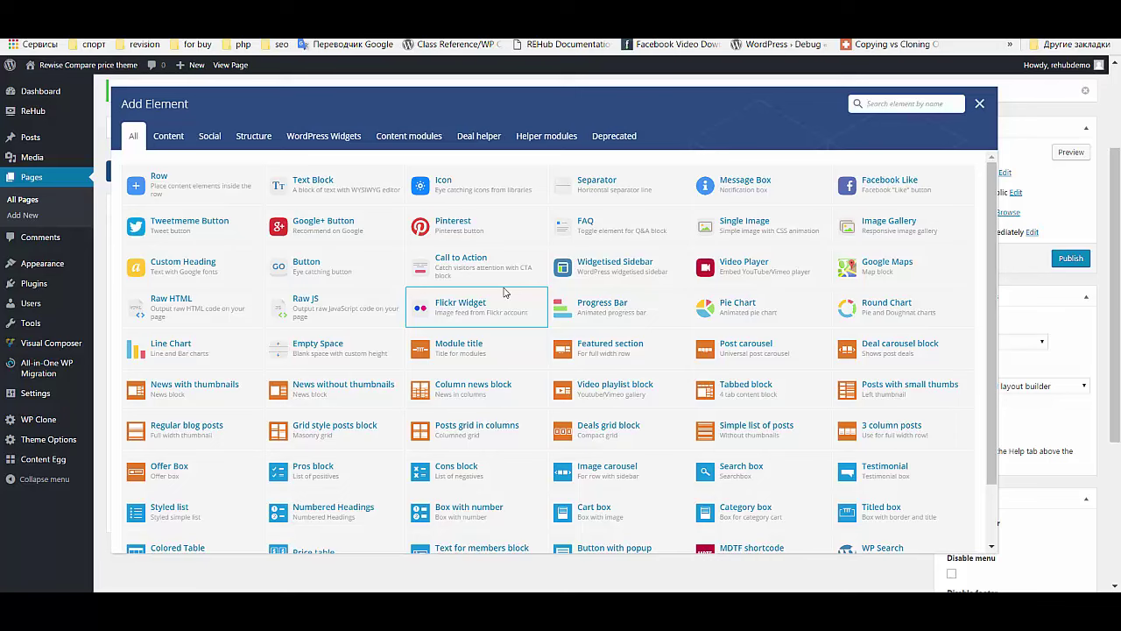
{"action": "scroll", "coordinate": [505, 291], "scroll_direction": "down", "scroll_amount": 2}
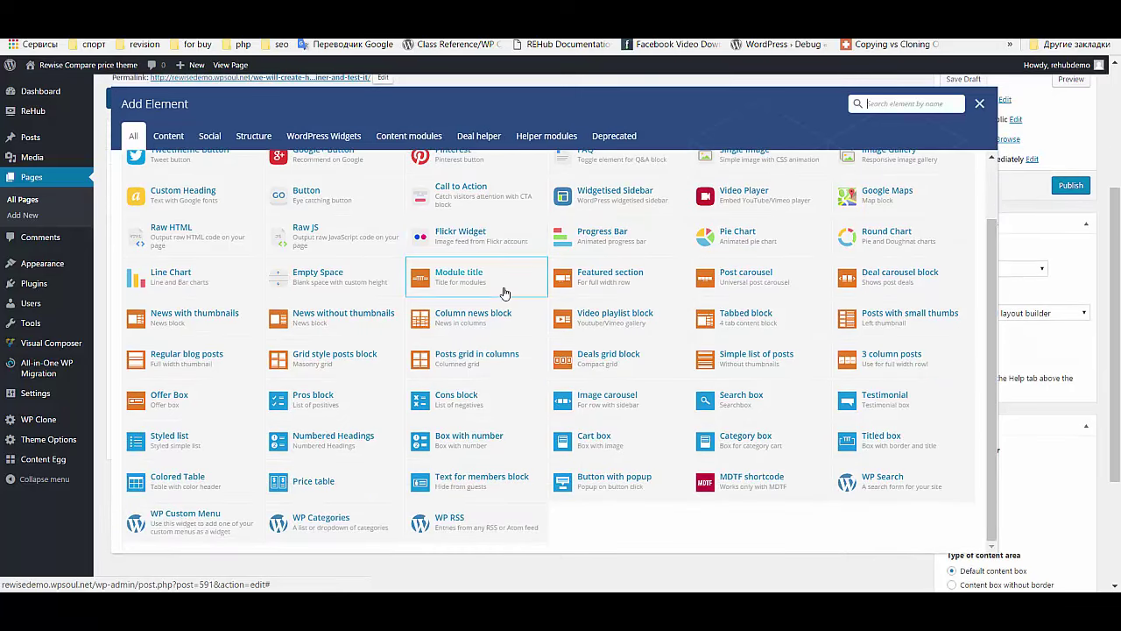
{"action": "scroll", "coordinate": [501, 292], "scroll_direction": "up", "scroll_amount": 2}
{"action": "scroll", "coordinate": [500, 289], "scroll_direction": "down", "scroll_amount": 2}
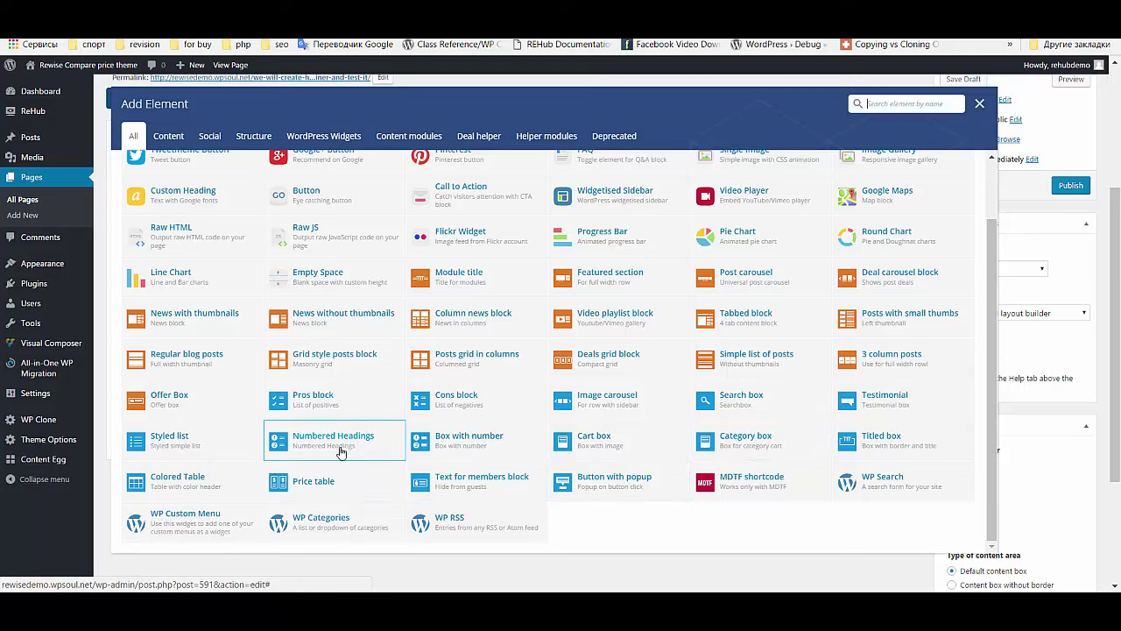
{"action": "left_click", "coordinate": [224, 438]}
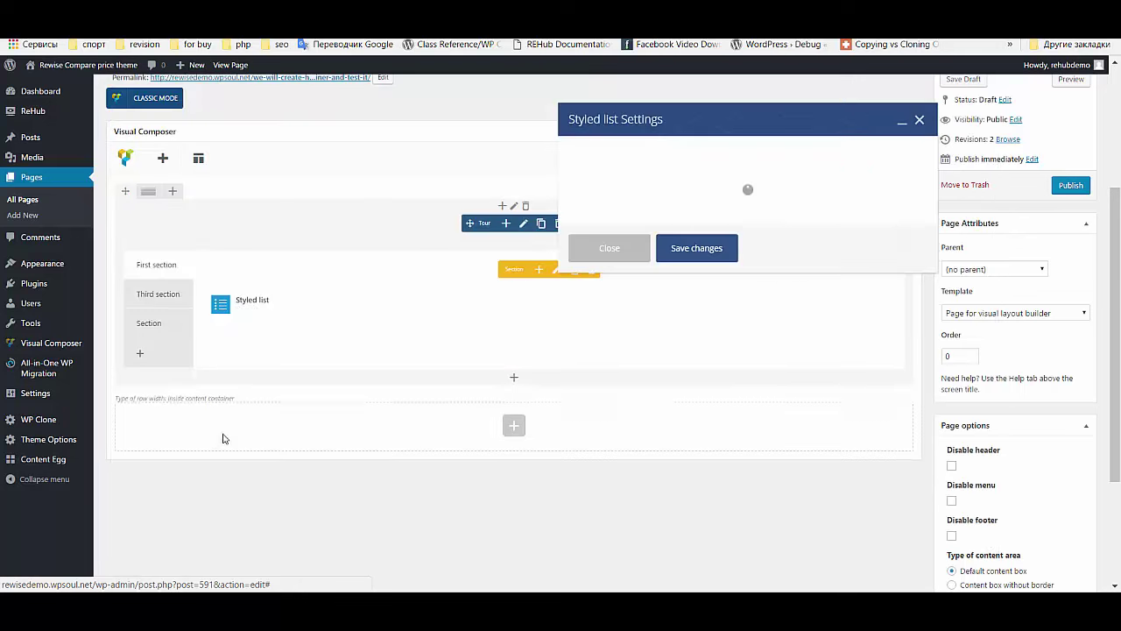
{"action": "scroll", "coordinate": [700, 314], "scroll_direction": "down", "scroll_amount": 1}
{"action": "key", "text": "ctrl+a"}
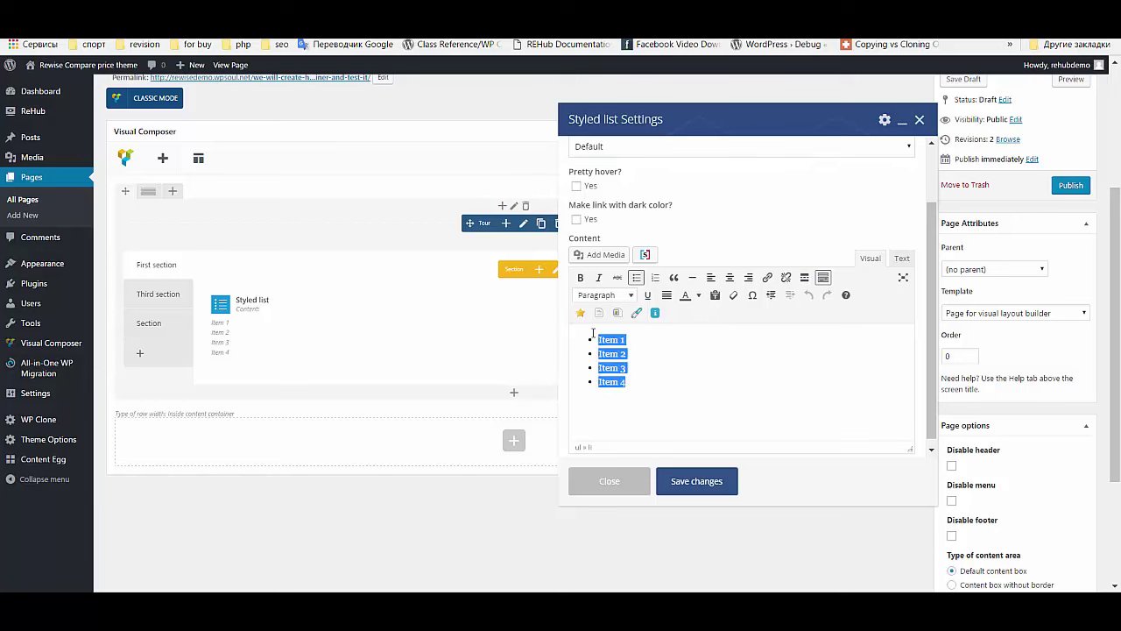
{"action": "left_click", "coordinate": [608, 481]}
- Add a Text Block to Third section reading "You can place any links here. Including links to categories"
{"action": "left_click", "coordinate": [515, 440]}
{"action": "left_click", "coordinate": [344, 197]}
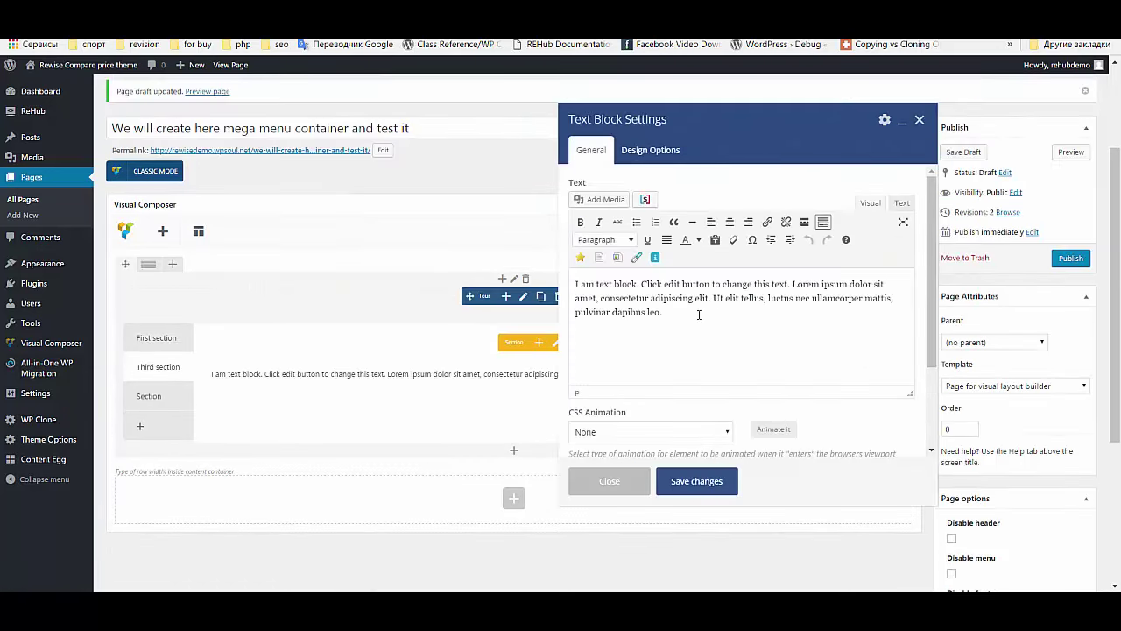
{"action": "key", "text": "ctrl+a"}
{"action": "type", "text": "You can pla"}
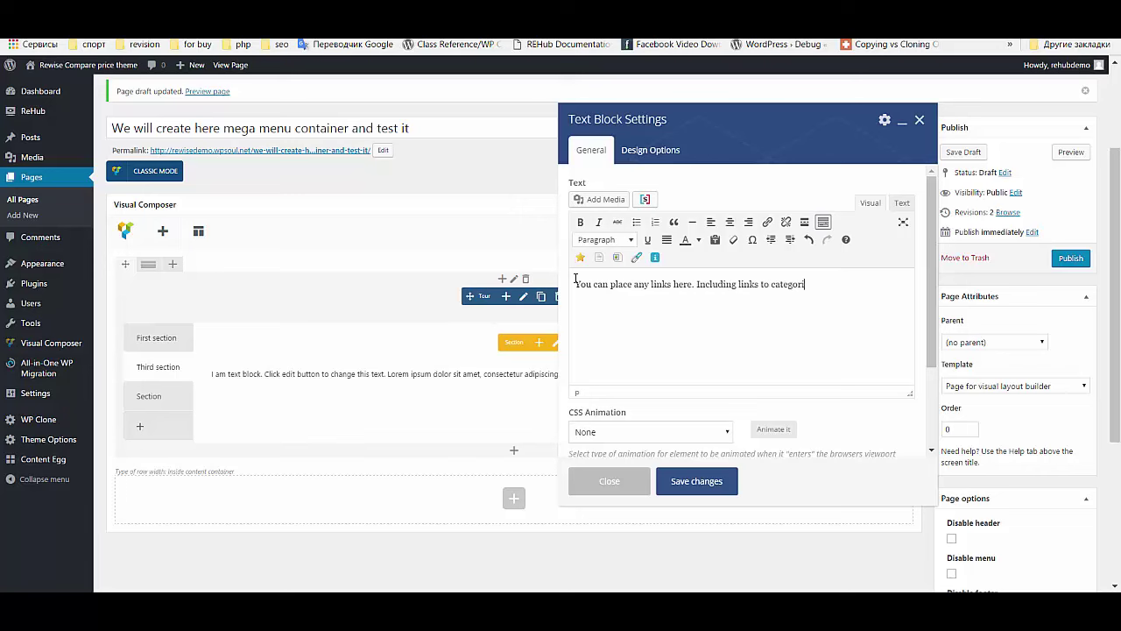
{"action": "left_click", "coordinate": [711, 480]}
- Add a WP Categories element titled Categories, with post counts shown, to the tour's last section
{"action": "left_click", "coordinate": [149, 396]}
{"action": "left_click", "coordinate": [548, 374]}
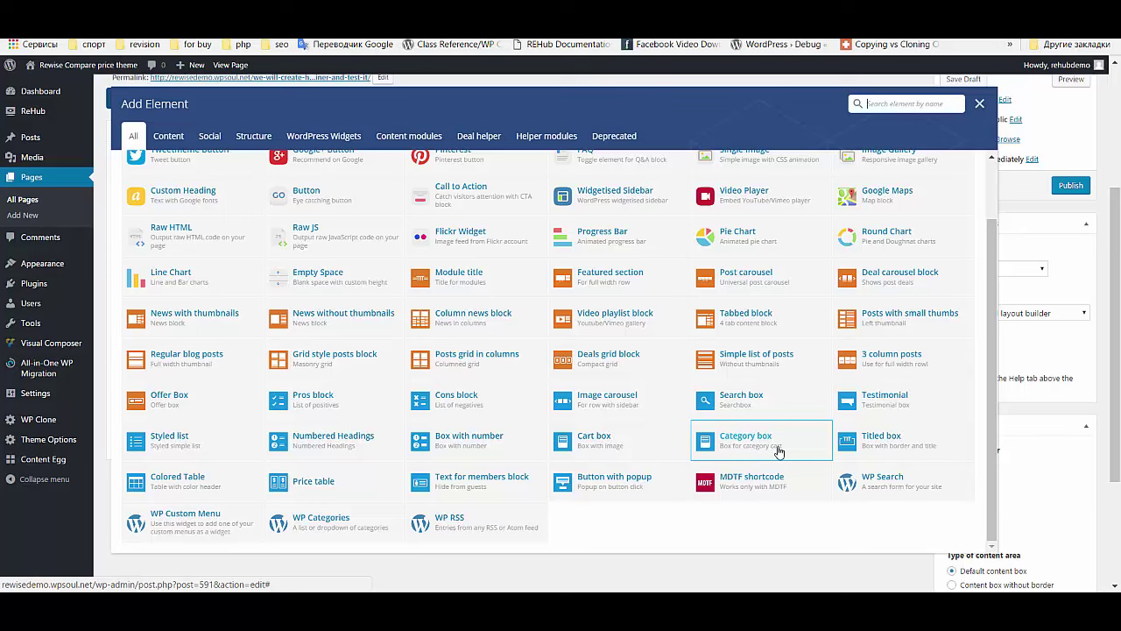
{"action": "left_click", "coordinate": [363, 518]}
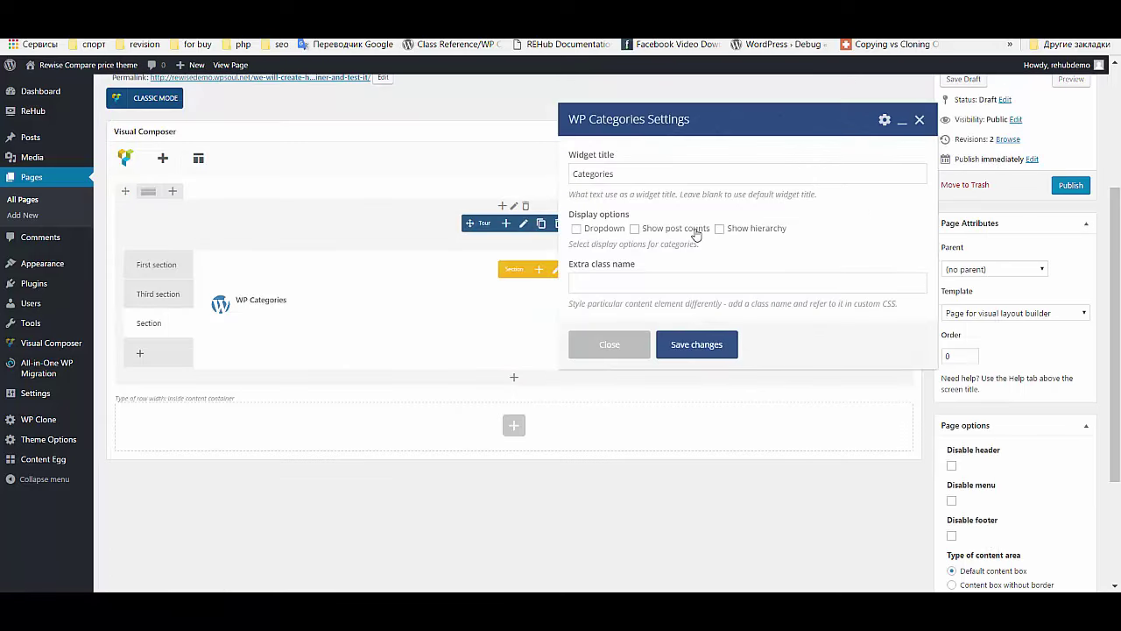
{"action": "left_click", "coordinate": [712, 345]}
- Preview the page and switch through the Third section and Section tabs to check their content and style
{"action": "scroll", "coordinate": [786, 328], "scroll_direction": "up", "scroll_amount": 3}
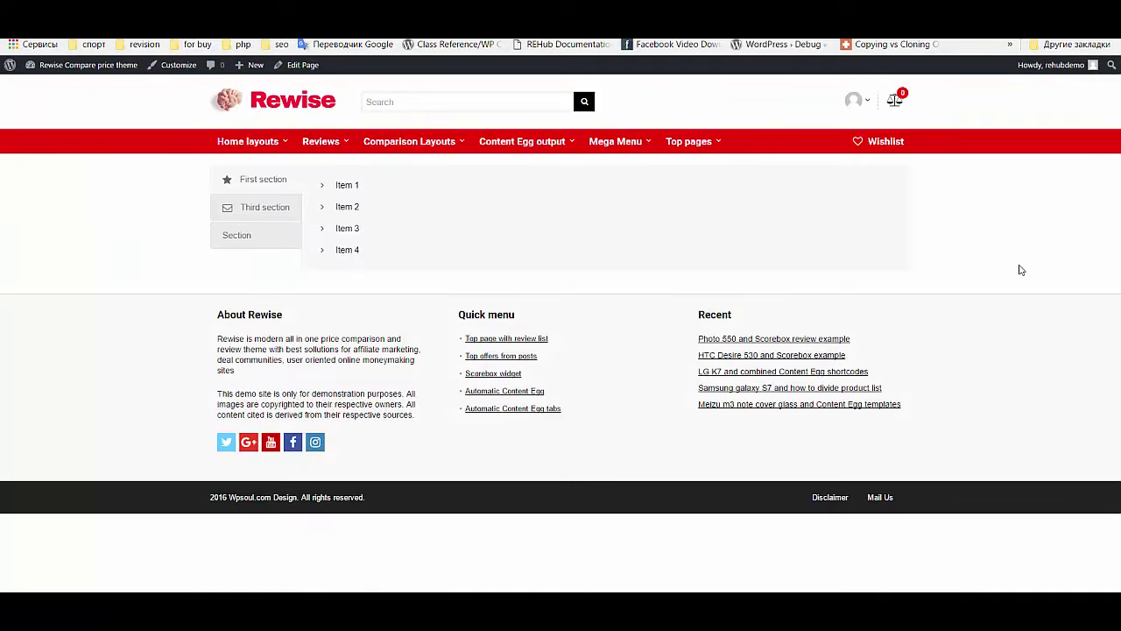
{"action": "left_click", "coordinate": [247, 211]}
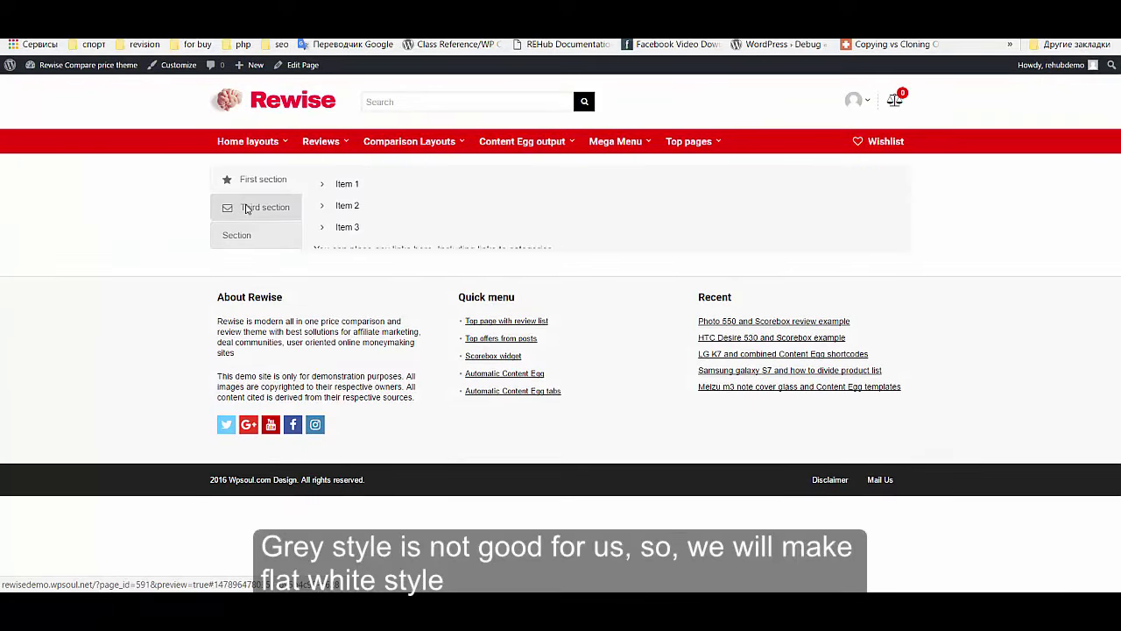
{"action": "left_click", "coordinate": [252, 234]}
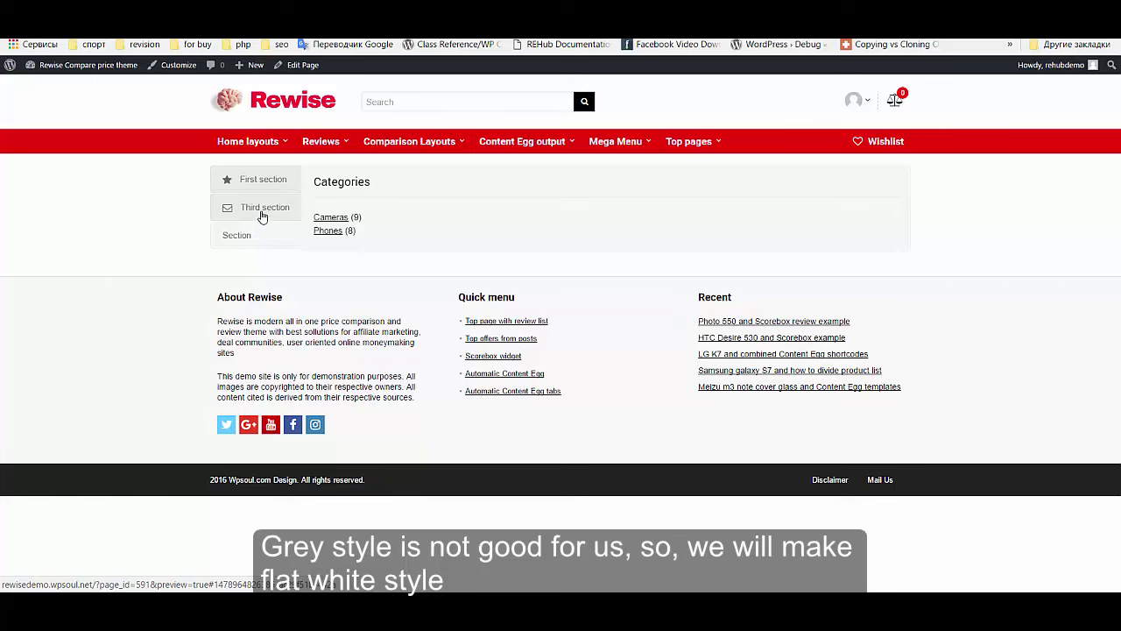
- Switch through the First section, Third section and Section tabs of the previewed tour to check their appearance
{"action": "left_click", "coordinate": [262, 185]}
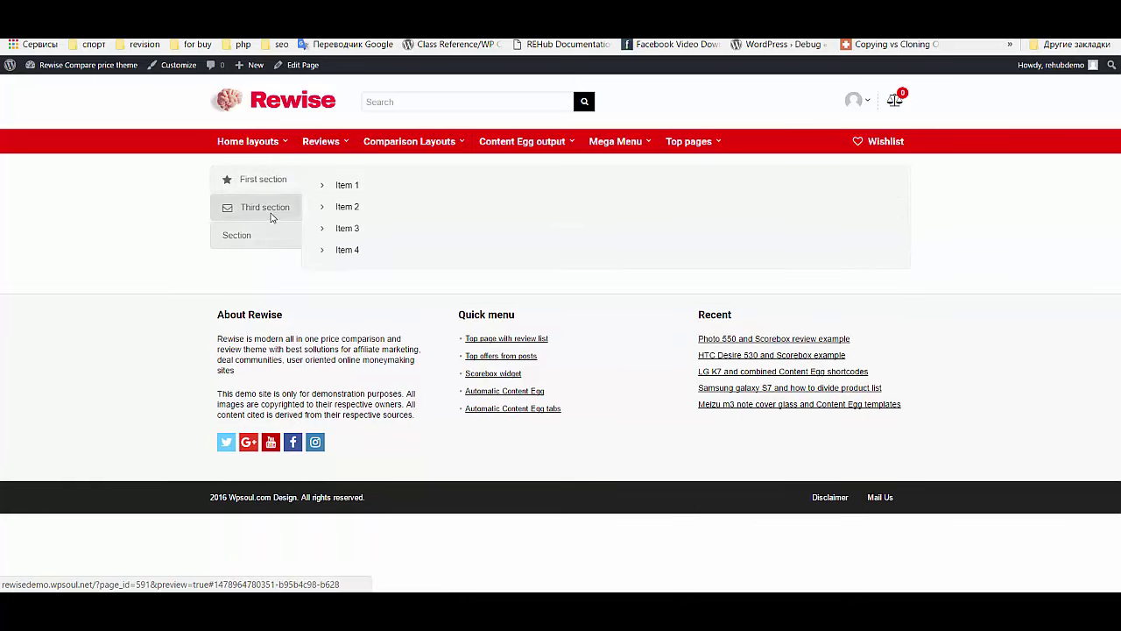
{"action": "left_click", "coordinate": [272, 215]}
{"action": "left_click", "coordinate": [265, 236]}
{"action": "left_click", "coordinate": [263, 183]}
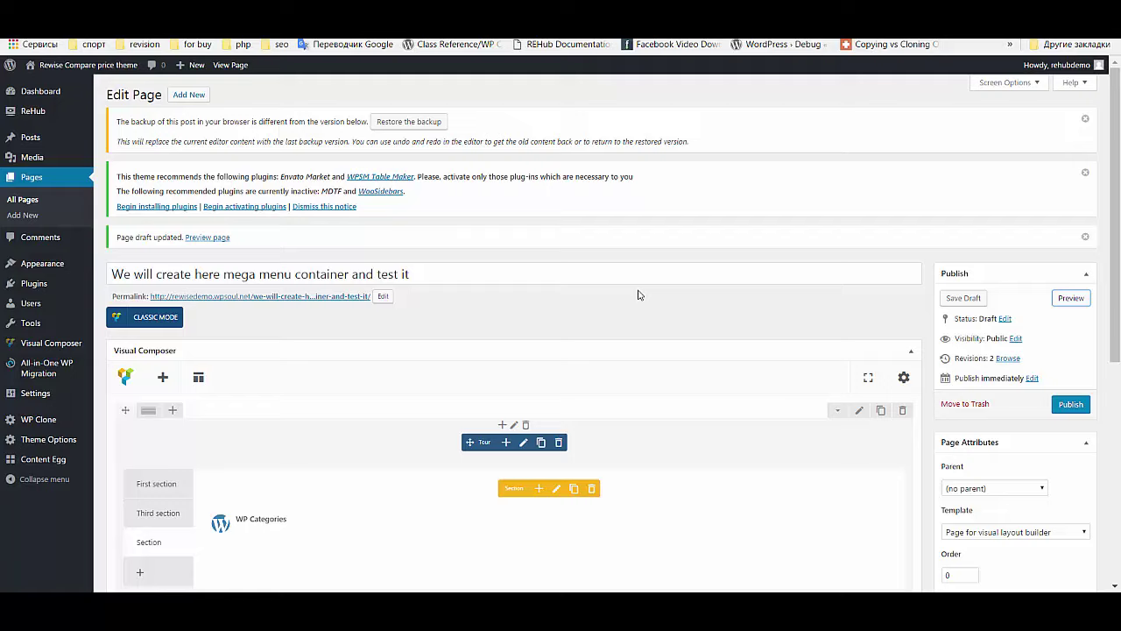
- Edit the Tour element's settings, setting its shape to Square and its display style to Modern
{"action": "scroll", "coordinate": [638, 292], "scroll_direction": "down", "scroll_amount": 2}
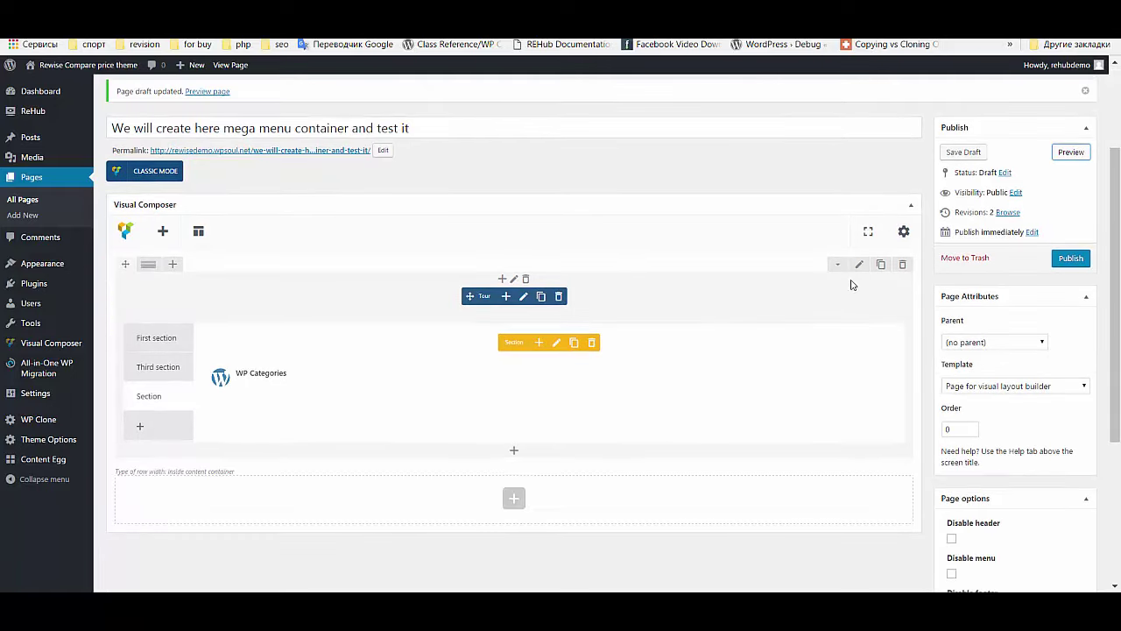
{"action": "left_click", "coordinate": [523, 296]}
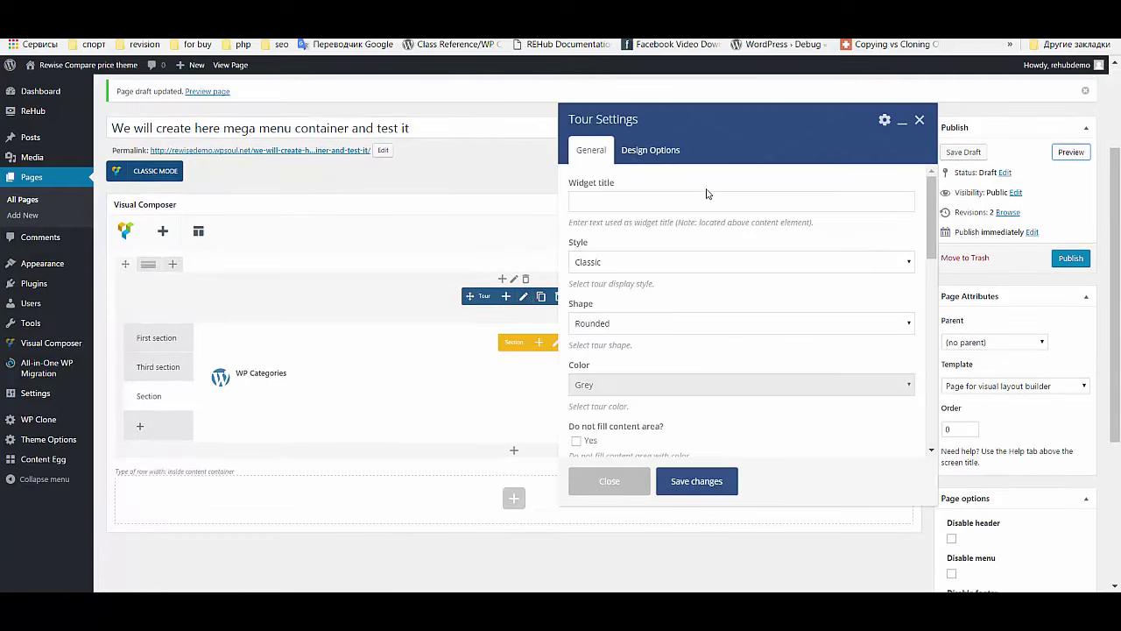
{"action": "left_click", "coordinate": [637, 324]}
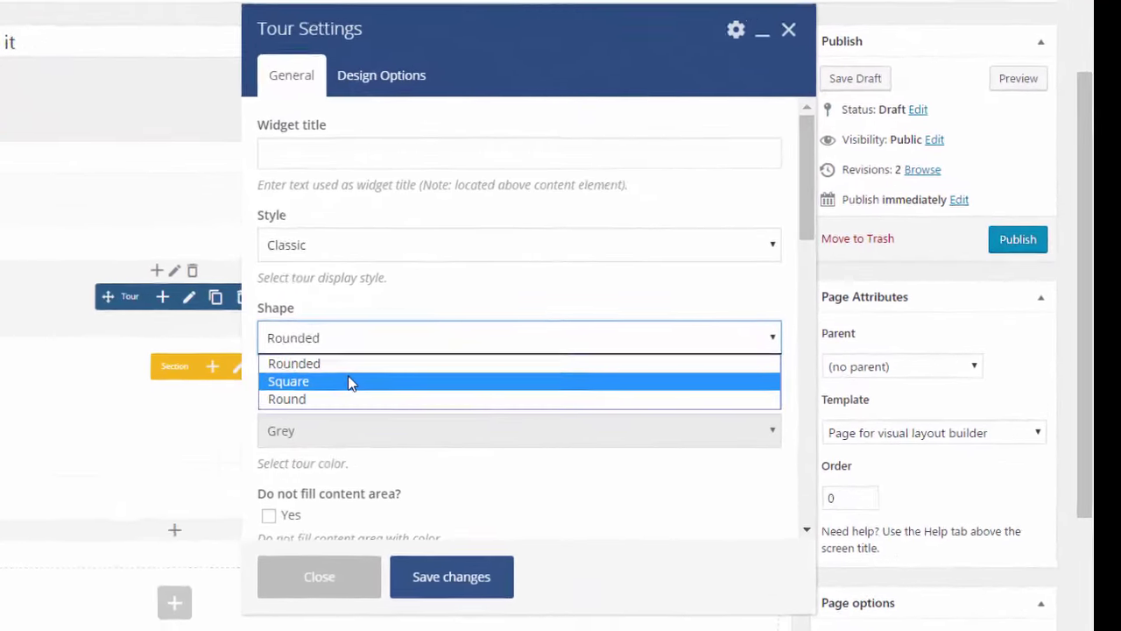
{"action": "key", "text": "Escape"}
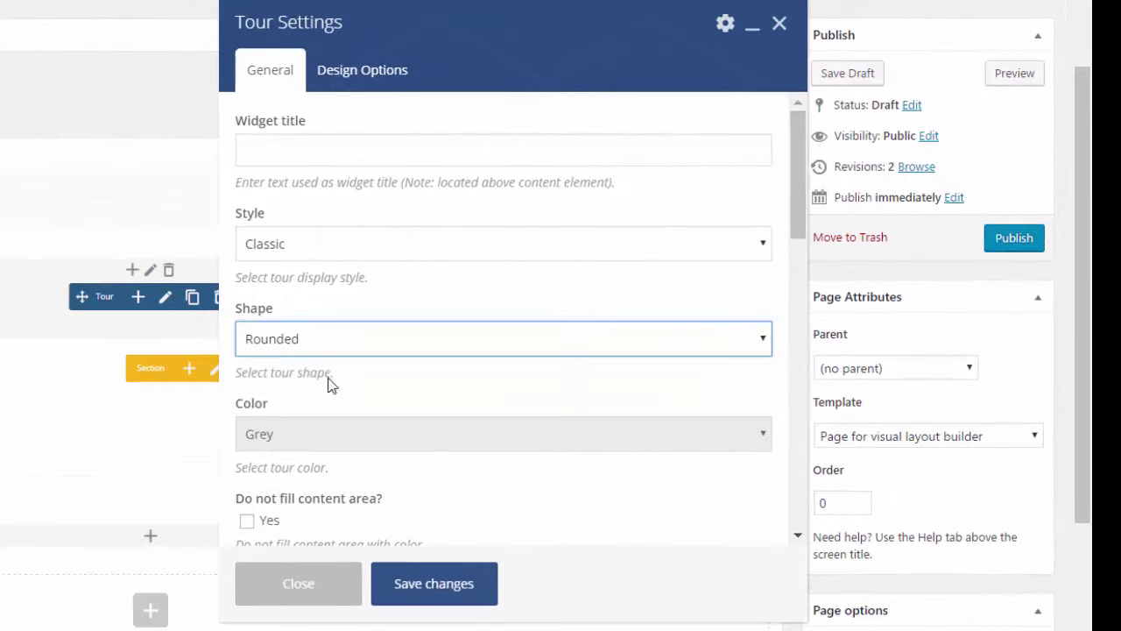
{"action": "key", "text": "Down"}
{"action": "scroll", "coordinate": [413, 283], "scroll_direction": "down", "scroll_amount": 2}
{"action": "scroll", "coordinate": [403, 263], "scroll_direction": "up", "scroll_amount": 2}
{"action": "left_click", "coordinate": [388, 248]}
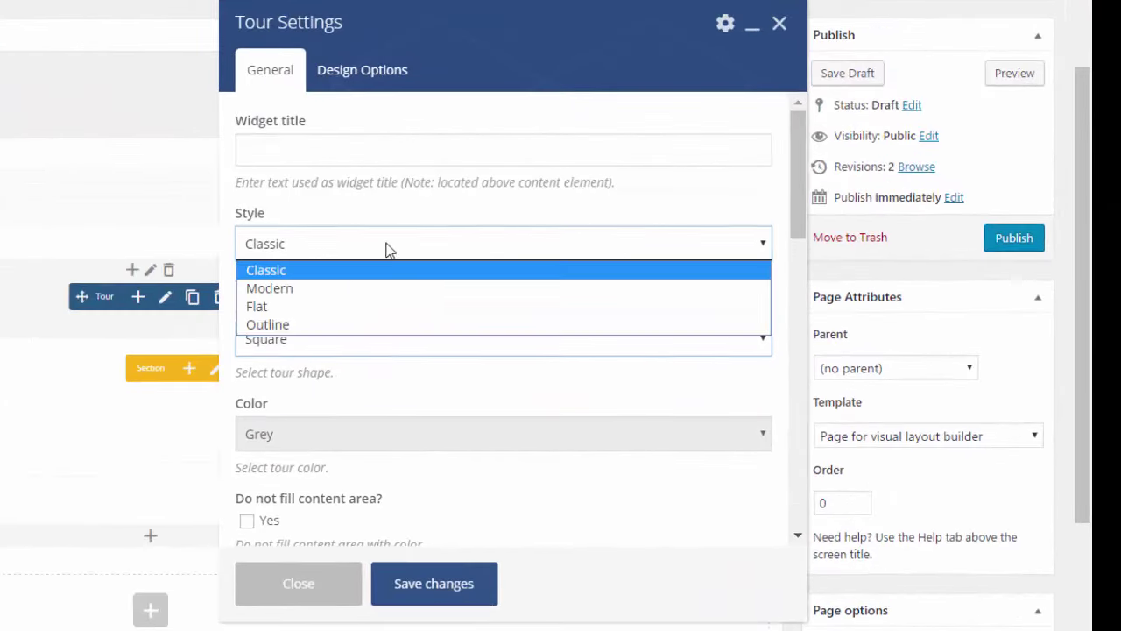
{"action": "left_click", "coordinate": [368, 289]}
- Set the tour's color to White, enable not filling the content area, and save the settings
{"action": "scroll", "coordinate": [400, 261], "scroll_direction": "down", "scroll_amount": 3}
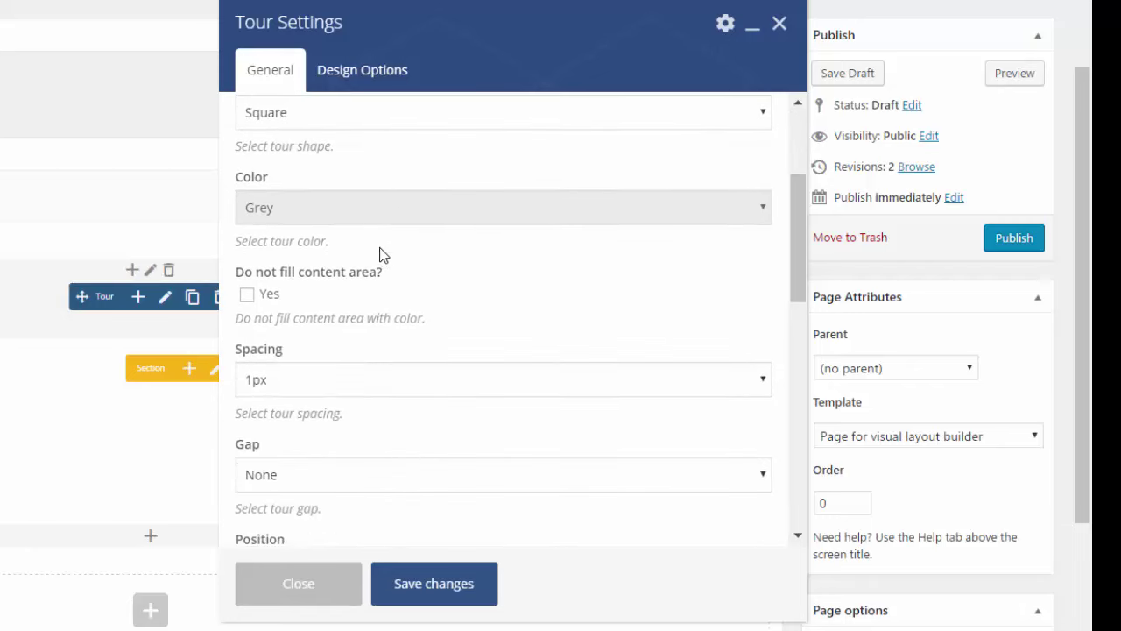
{"action": "left_click", "coordinate": [377, 219]}
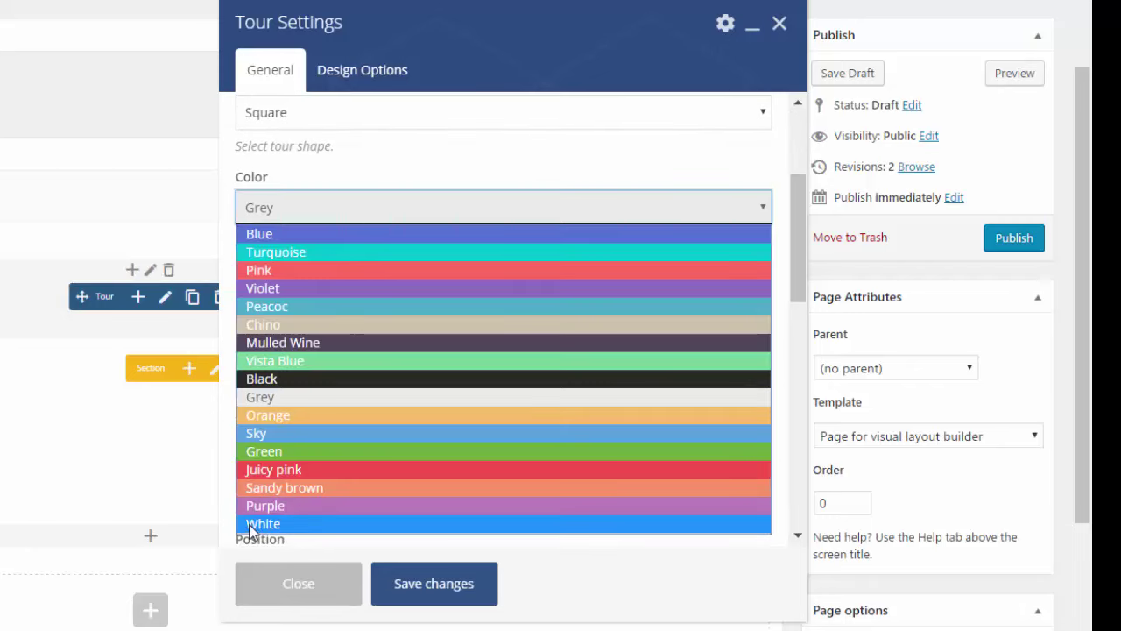
{"action": "left_click", "coordinate": [250, 526]}
{"action": "scroll", "coordinate": [376, 324], "scroll_direction": "down", "scroll_amount": 1}
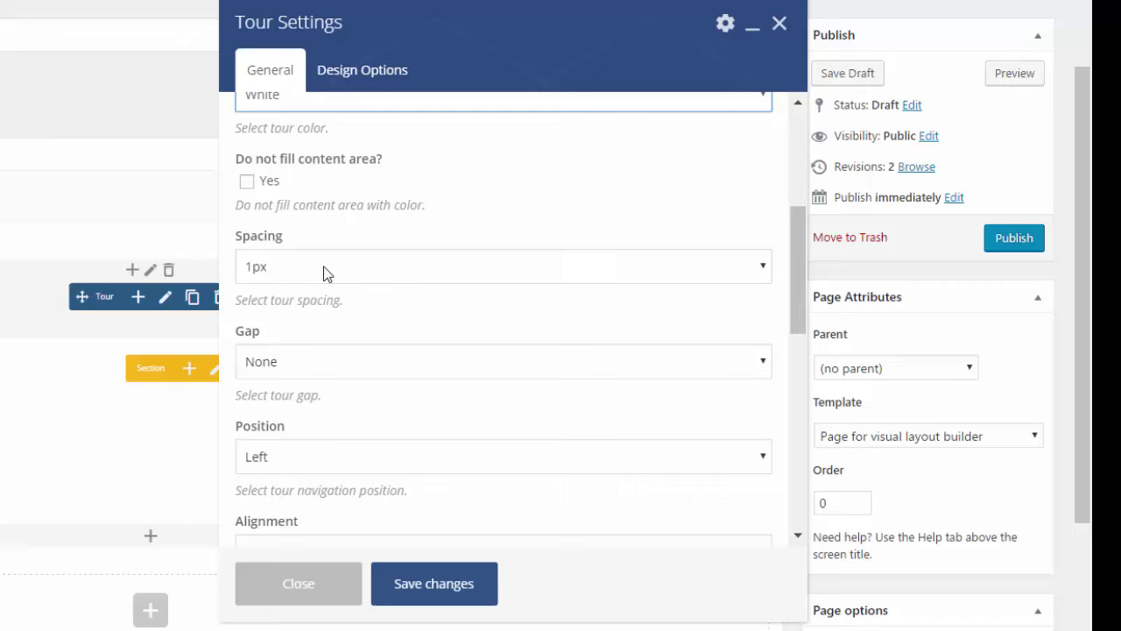
{"action": "left_click", "coordinate": [248, 182]}
{"action": "scroll", "coordinate": [385, 351], "scroll_direction": "down", "scroll_amount": 2}
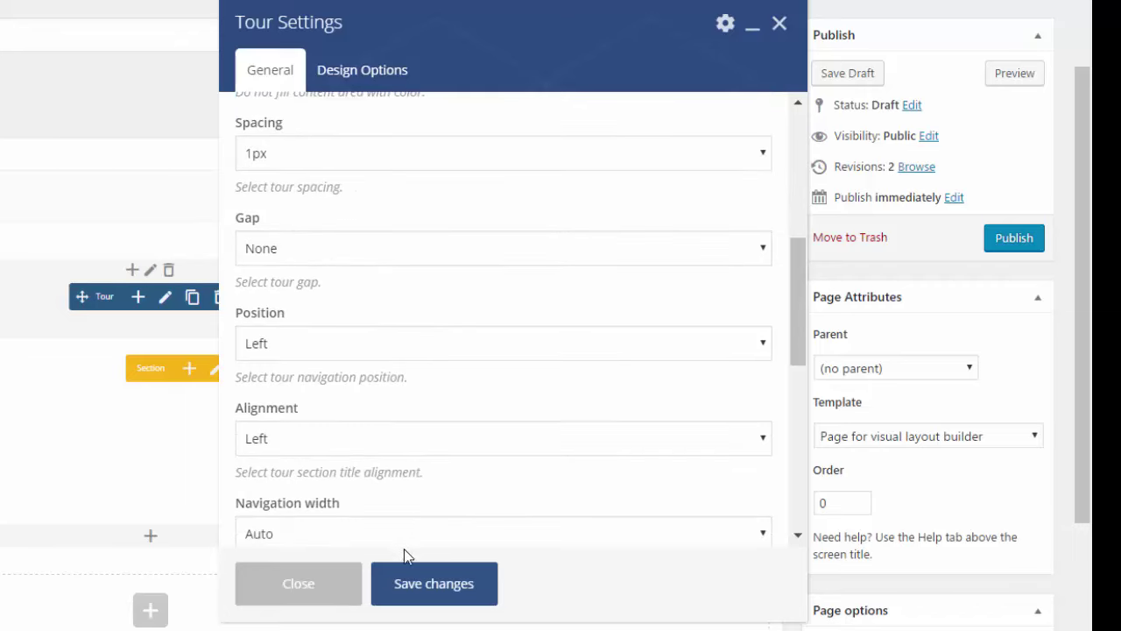
{"action": "left_click", "coordinate": [434, 583]}
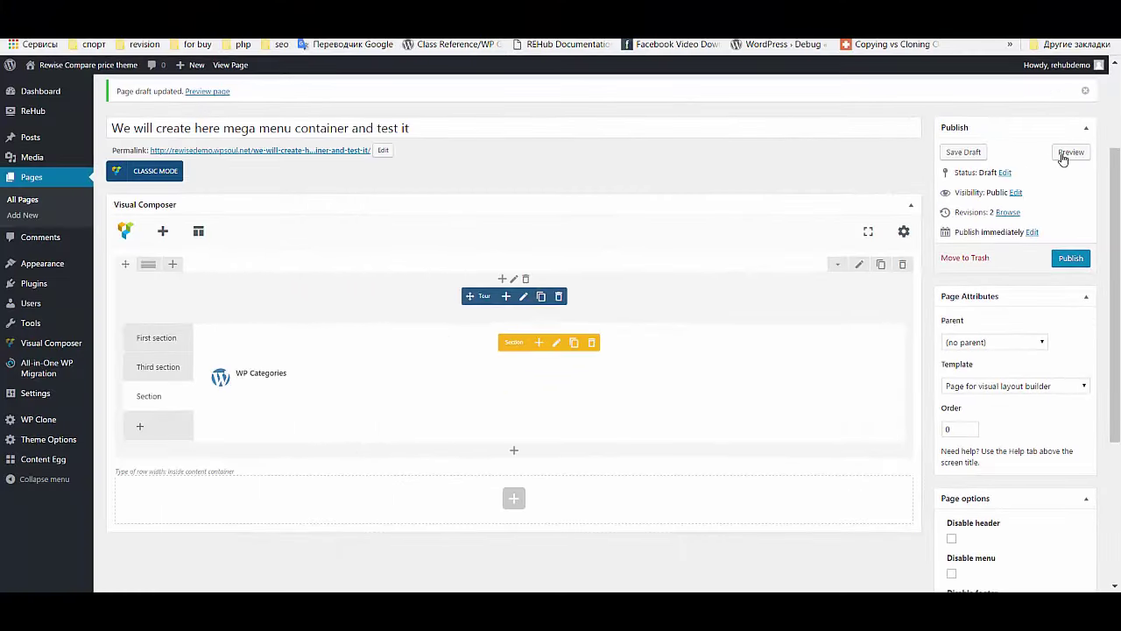
- Preview the restyled tour and switch through its three sections to check their look
{"action": "left_click", "coordinate": [1069, 152]}
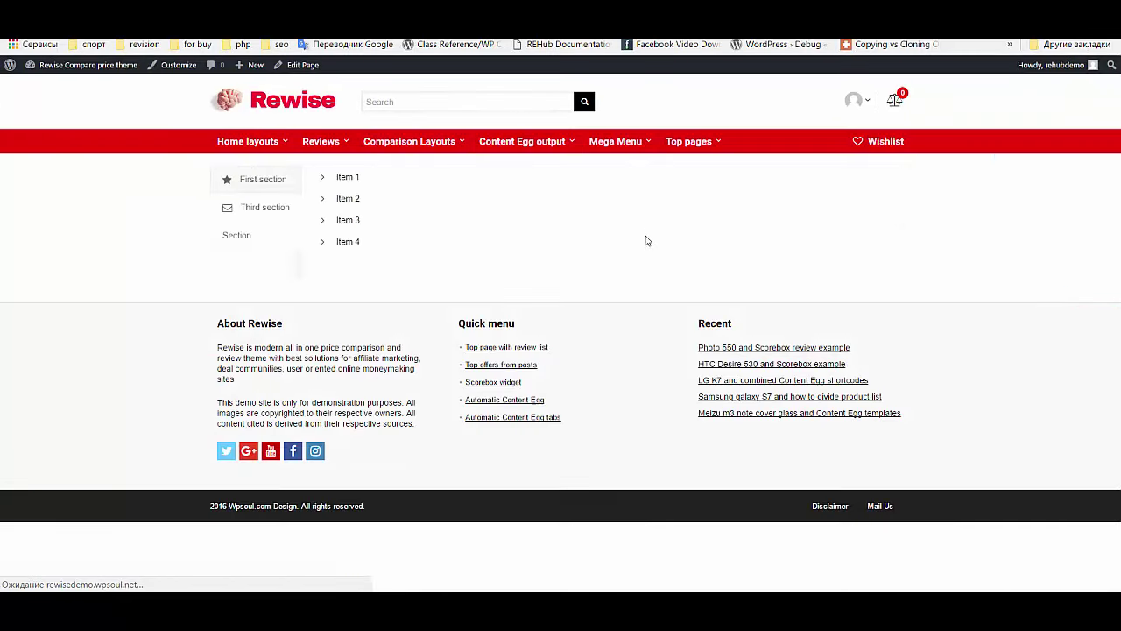
{"action": "left_click", "coordinate": [281, 208]}
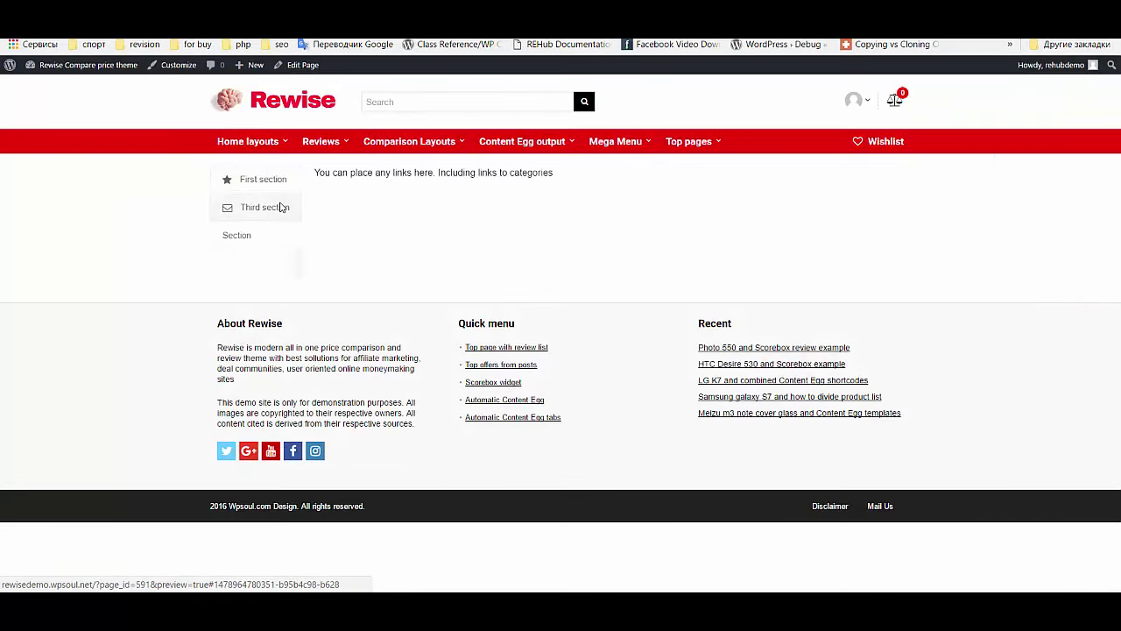
{"action": "left_click", "coordinate": [274, 237]}
{"action": "left_click", "coordinate": [275, 216]}
{"action": "left_click", "coordinate": [275, 180]}
{"action": "key", "text": "ctrl+w"}
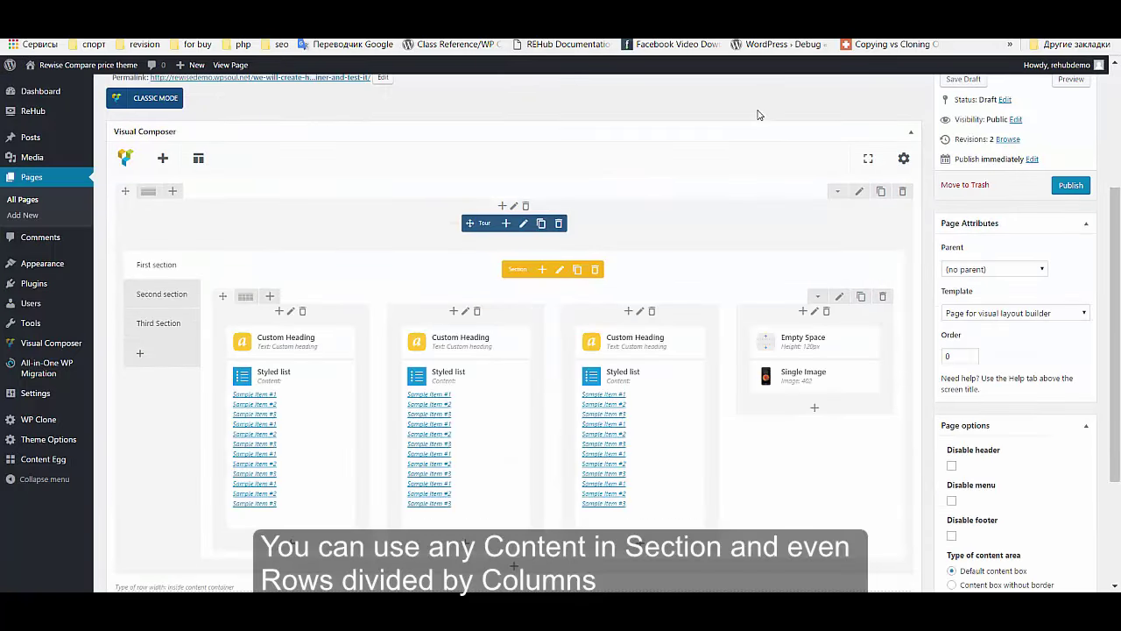
- Examine the column layout in First section and the available elements, including Row
{"action": "scroll", "coordinate": [774, 266], "scroll_direction": "down", "scroll_amount": 2}
{"action": "scroll", "coordinate": [263, 288], "scroll_direction": "up", "scroll_amount": 1}
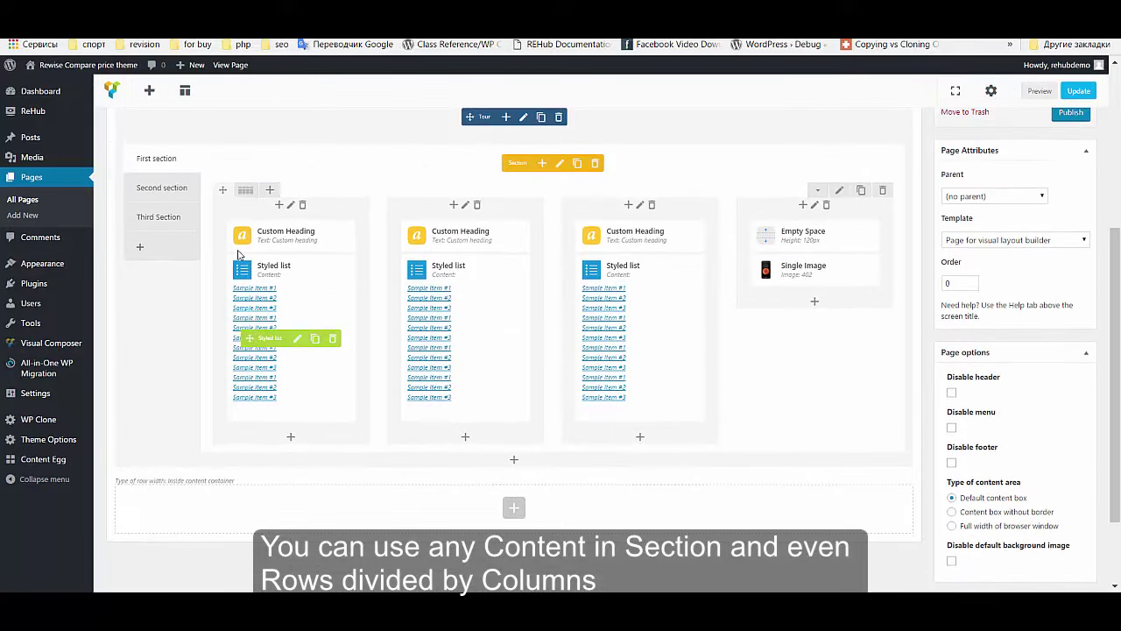
{"action": "left_click", "coordinate": [514, 462]}
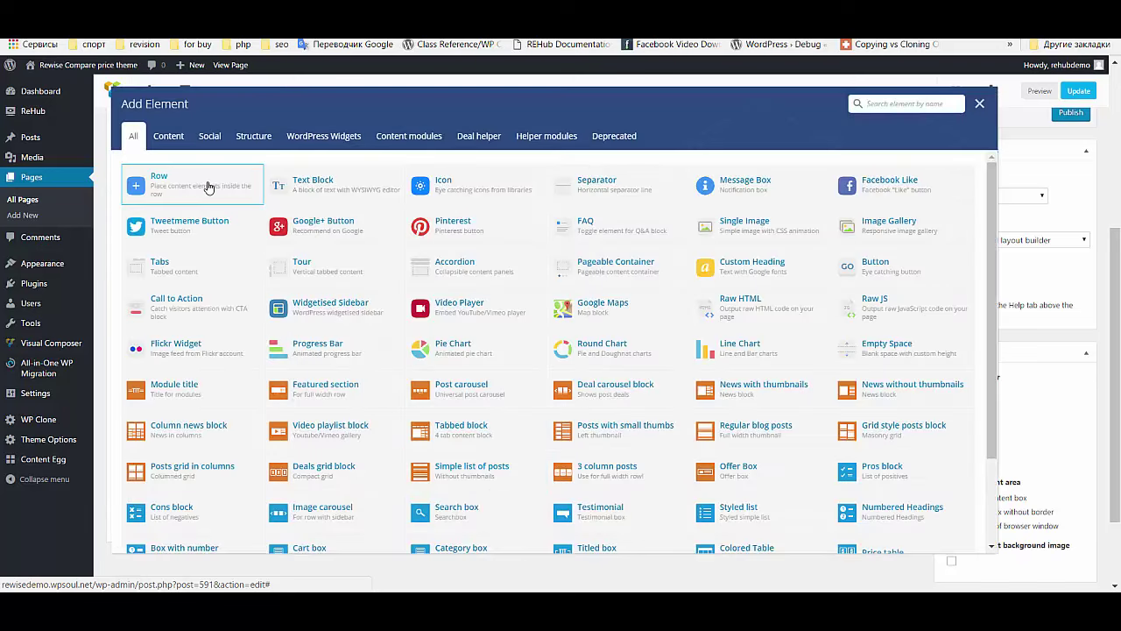
{"action": "left_click", "coordinate": [979, 103]}
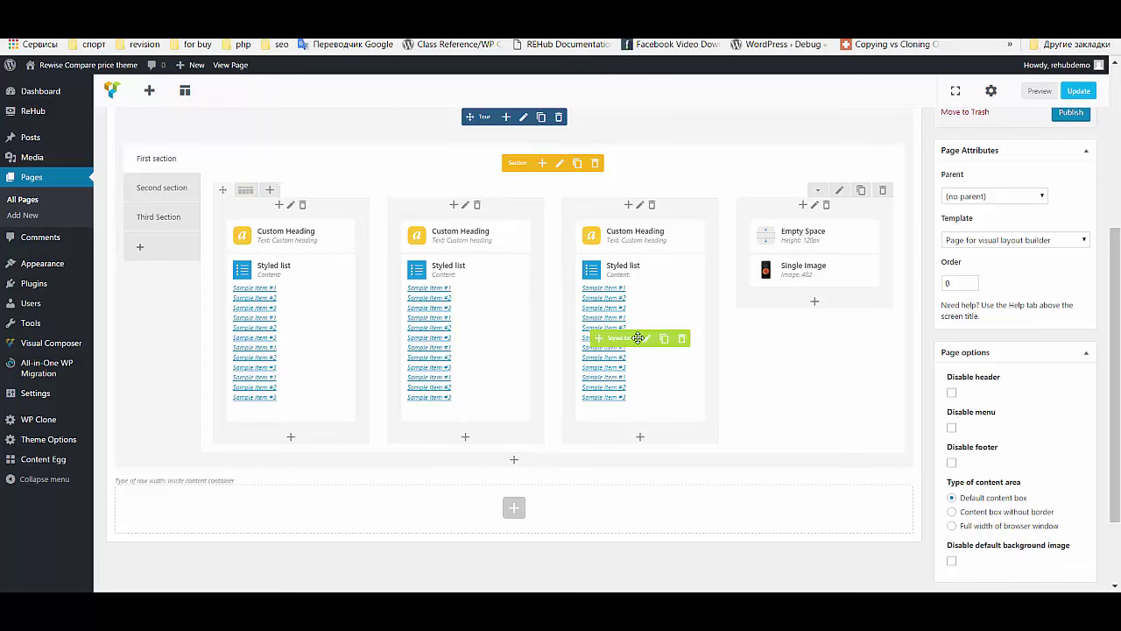
- Delete the four-column row of images and headings from the tour's Second section
{"action": "scroll", "coordinate": [263, 274], "scroll_direction": "up", "scroll_amount": 2}
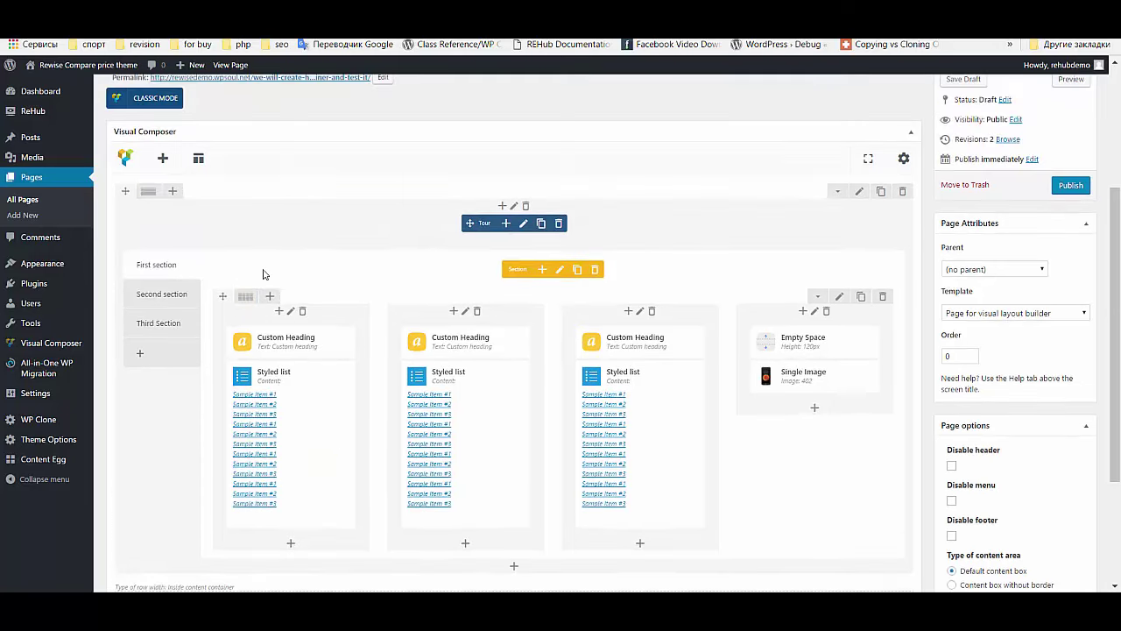
{"action": "left_click", "coordinate": [175, 294]}
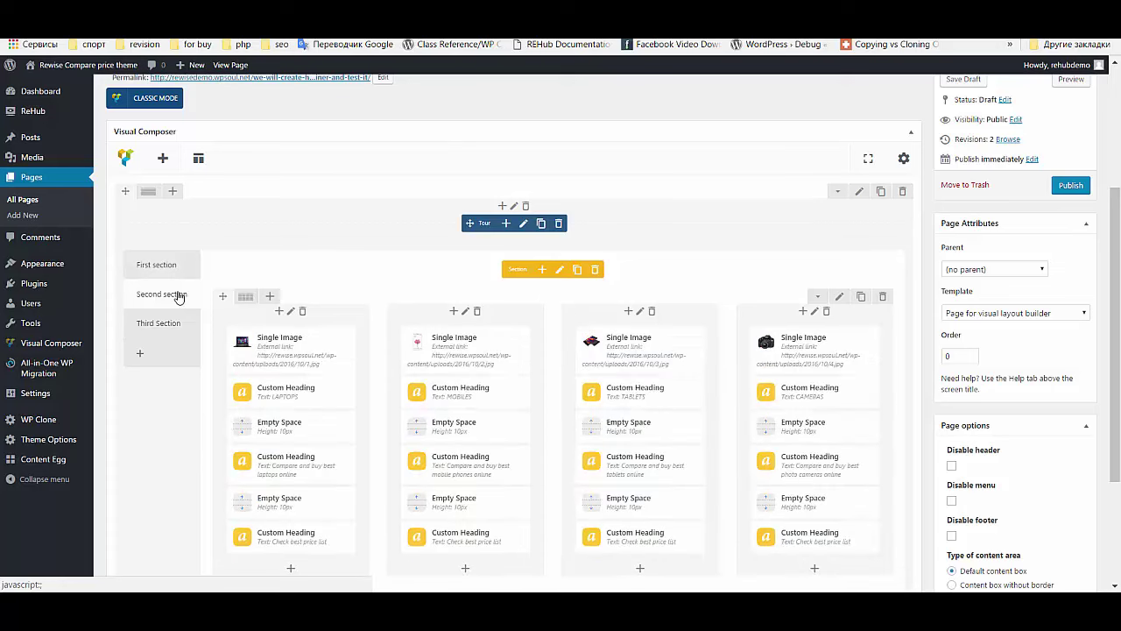
{"action": "scroll", "coordinate": [343, 249], "scroll_direction": "down", "scroll_amount": 2}
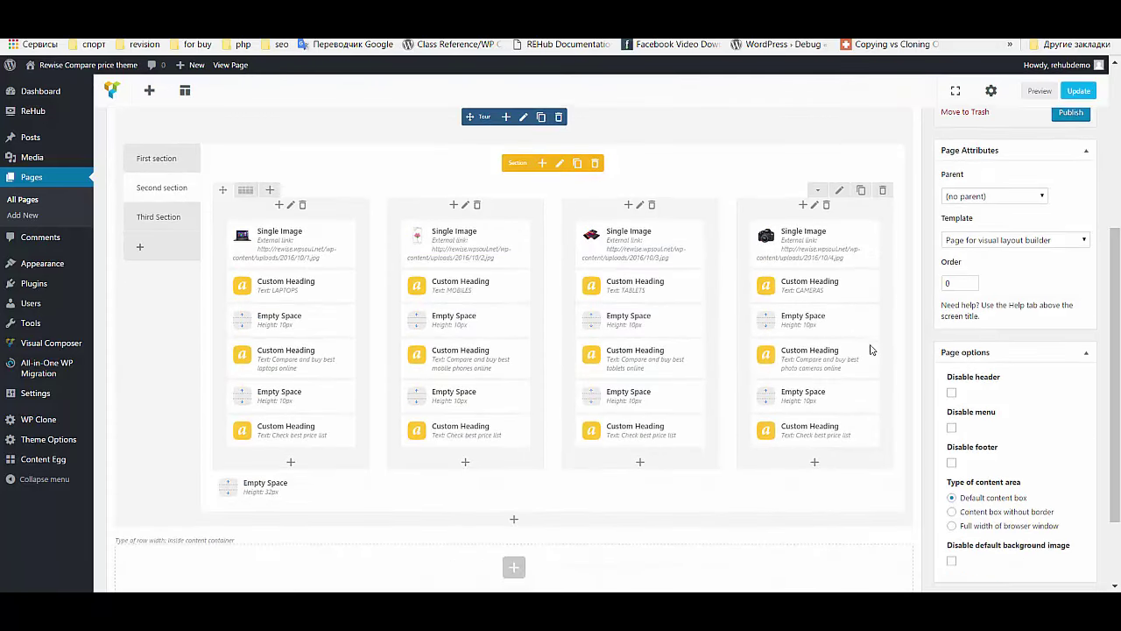
{"action": "left_click", "coordinate": [883, 190]}
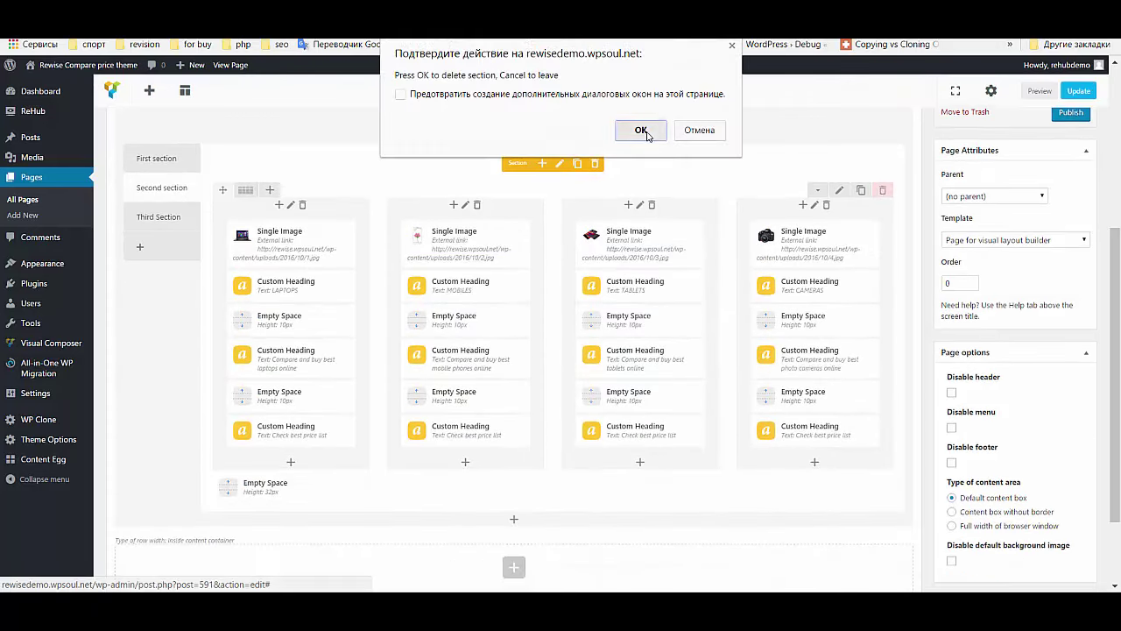
{"action": "left_click", "coordinate": [643, 130]}
- Append the default template "Elements: Four column catalogue (custom image + text) grid" to the page layout
{"action": "scroll", "coordinate": [394, 315], "scroll_direction": "up", "scroll_amount": 2}
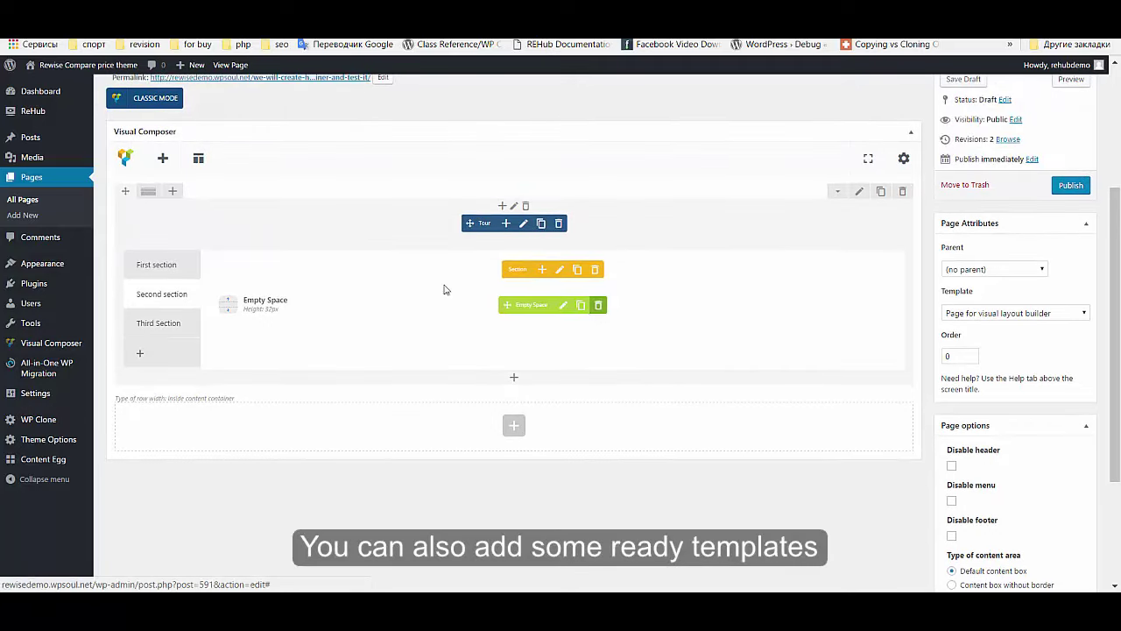
{"action": "left_click", "coordinate": [202, 161]}
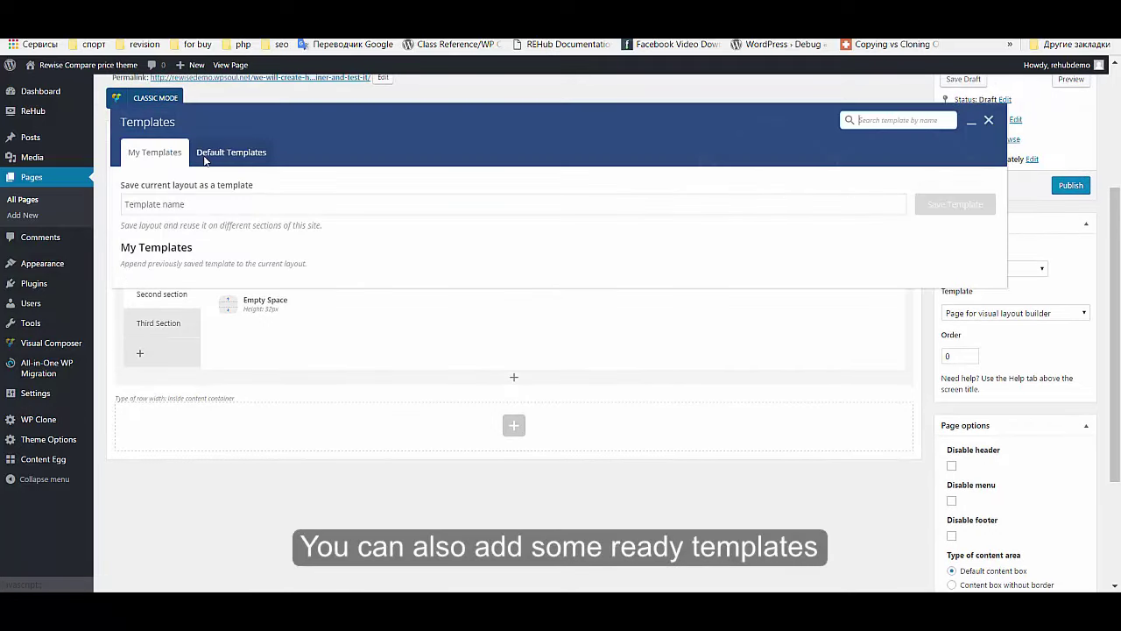
{"action": "left_click", "coordinate": [210, 161]}
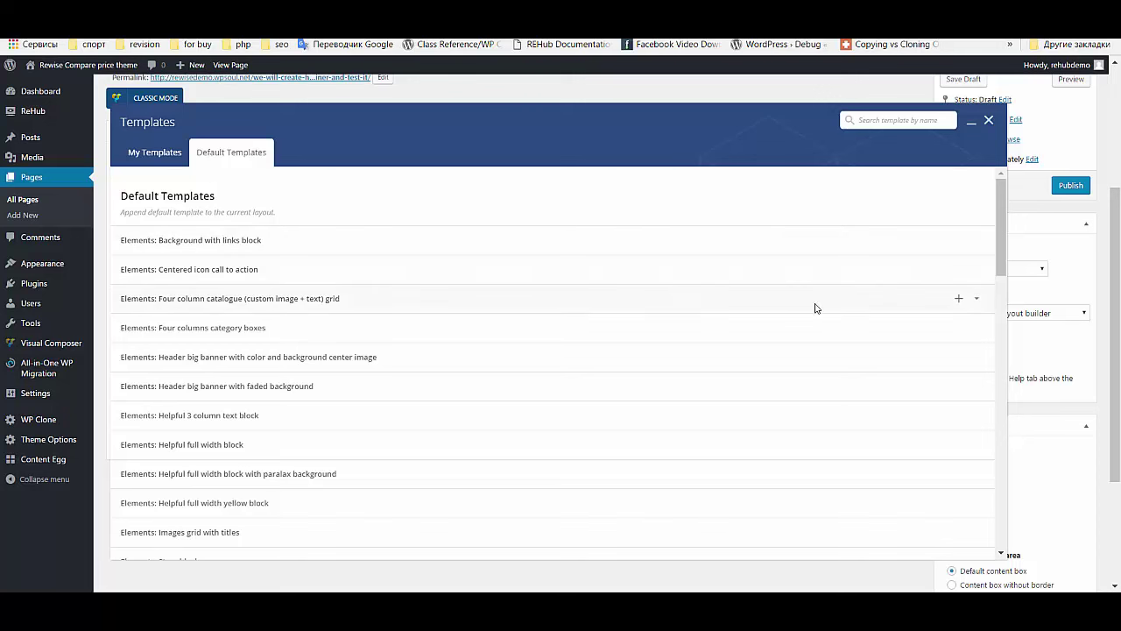
{"action": "left_click", "coordinate": [959, 301]}
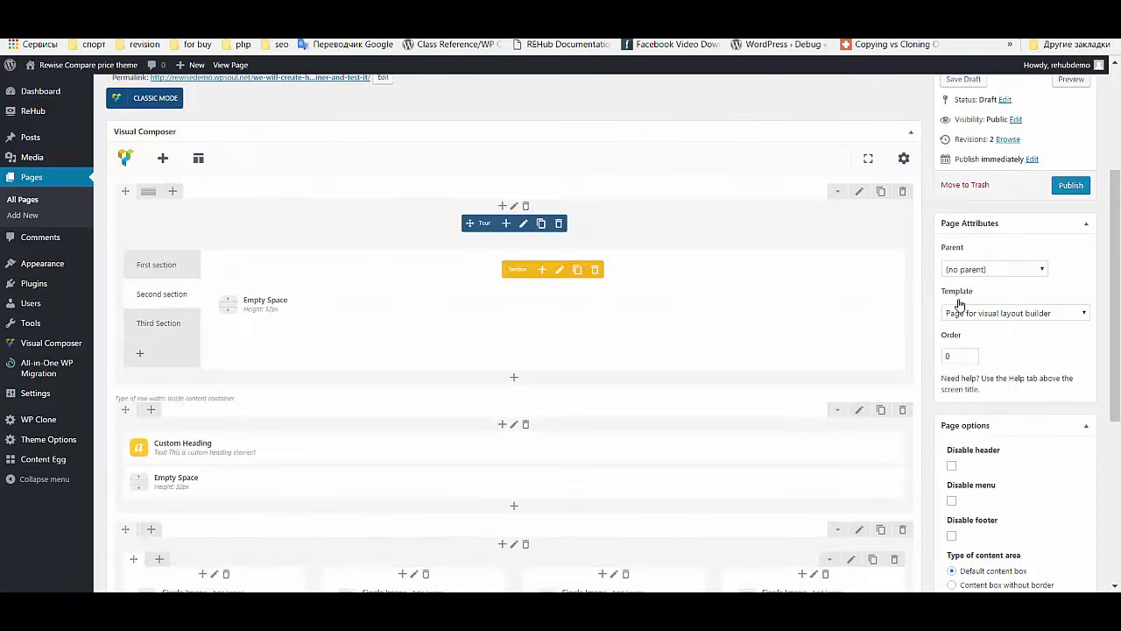
- Move the template's four-column inner row into the tour's Second section, above the Empty Space element
{"action": "scroll", "coordinate": [530, 361], "scroll_direction": "down", "scroll_amount": 2}
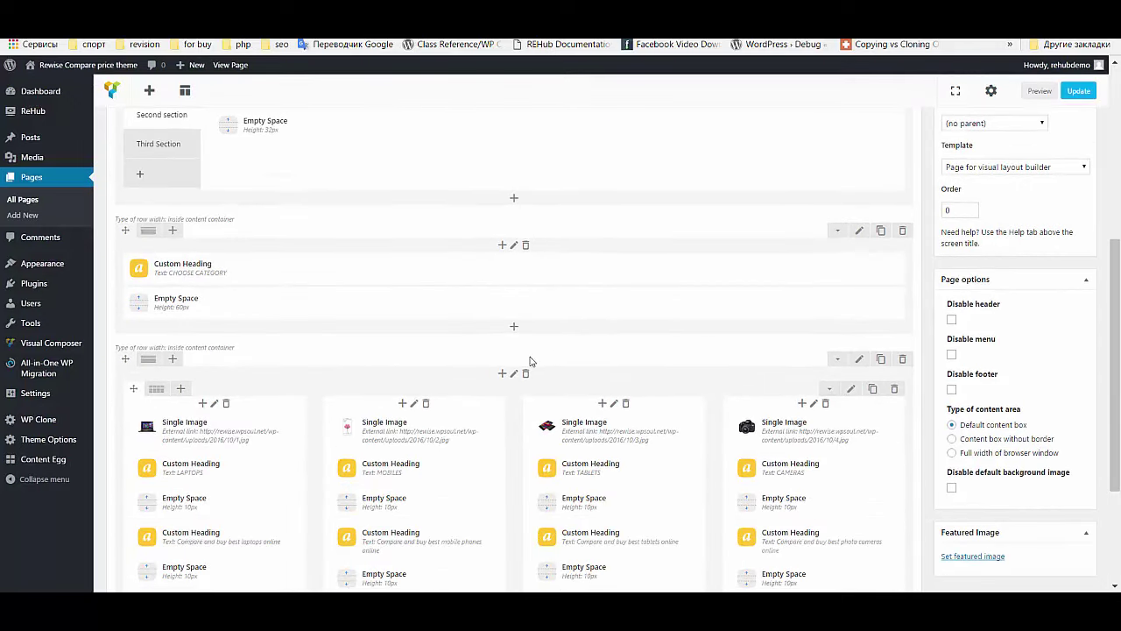
{"action": "scroll", "coordinate": [199, 399], "scroll_direction": "up", "scroll_amount": 1}
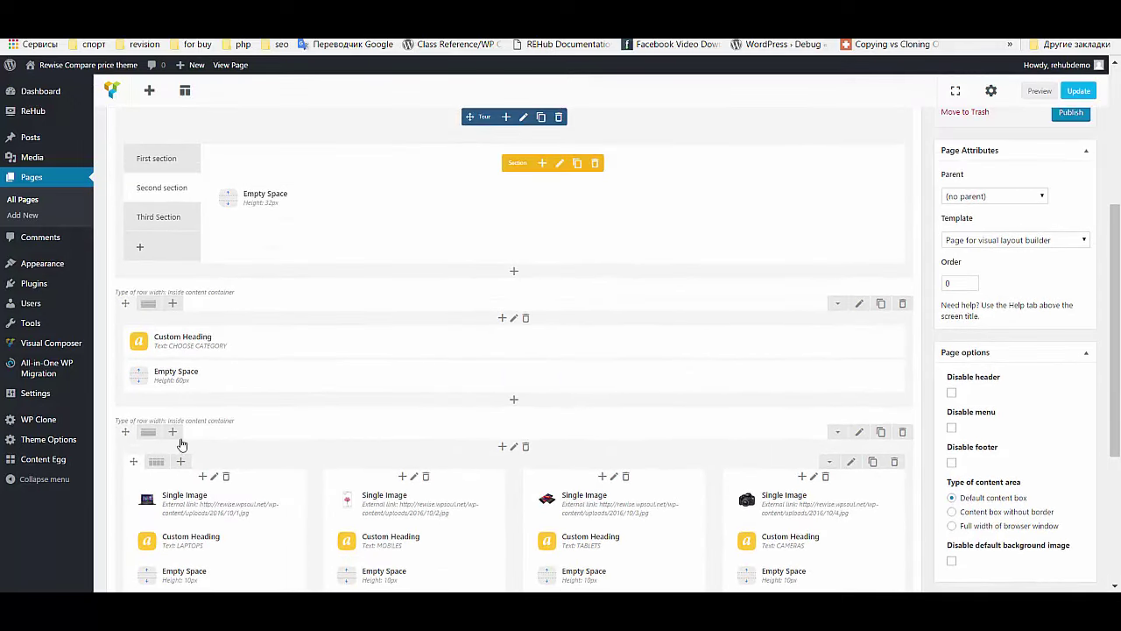
{"action": "left_click_drag", "start_coordinate": [135, 464], "coordinate": [355, 194]}
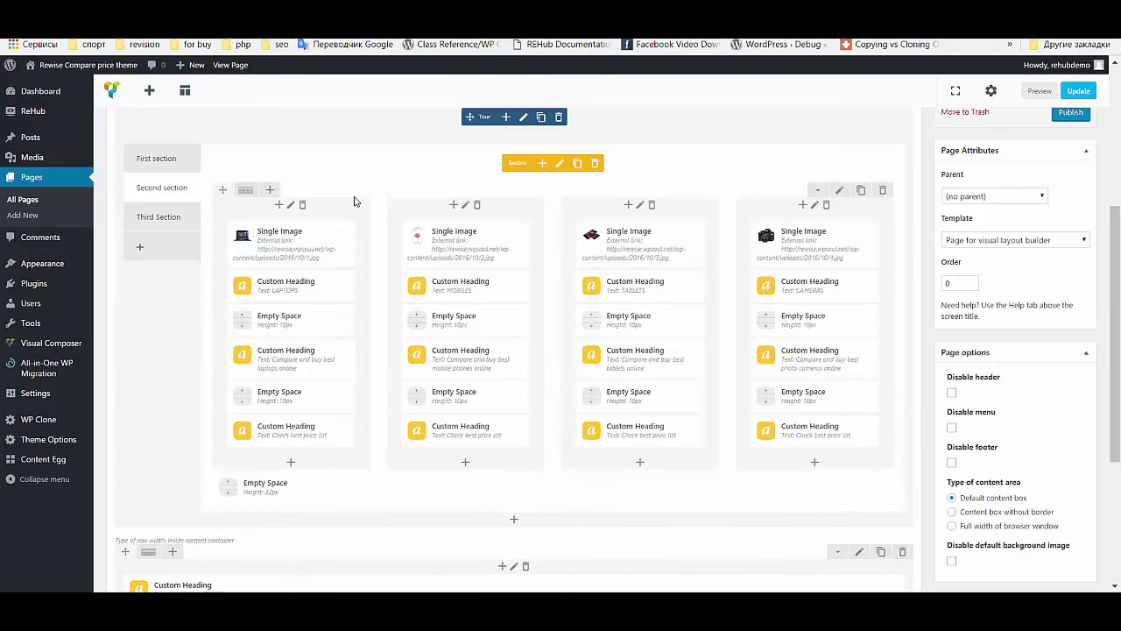
- Delete the template's leftover CHOOSE CATEGORY row and the emptied row below the tour
{"action": "scroll", "coordinate": [870, 420], "scroll_direction": "down", "scroll_amount": 2}
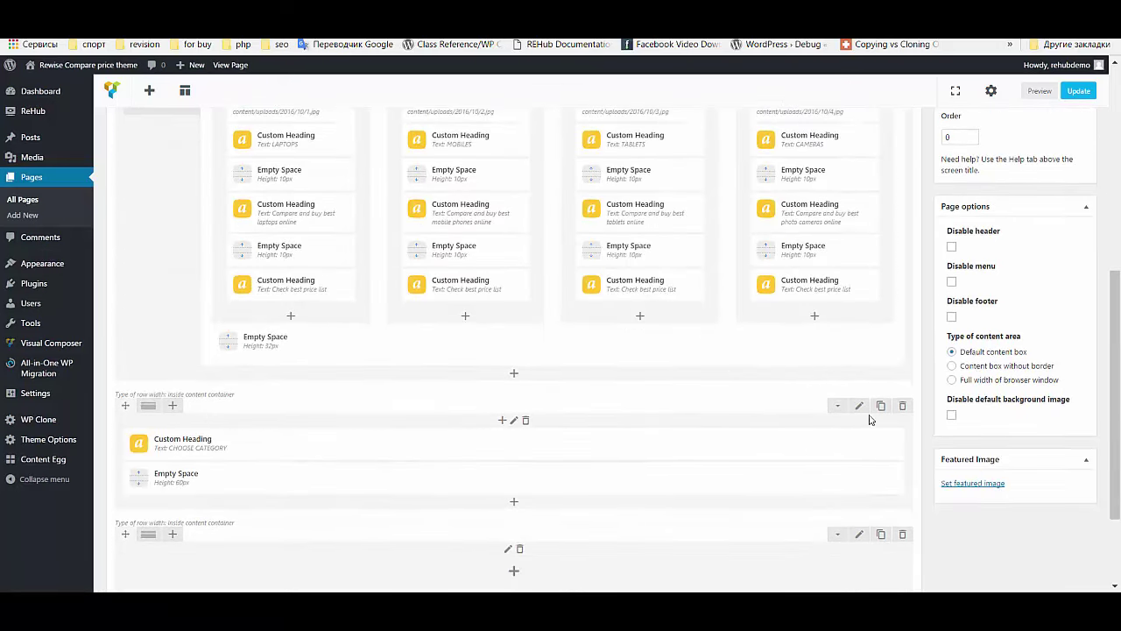
{"action": "left_click", "coordinate": [902, 408]}
{"action": "key", "text": "Return"}
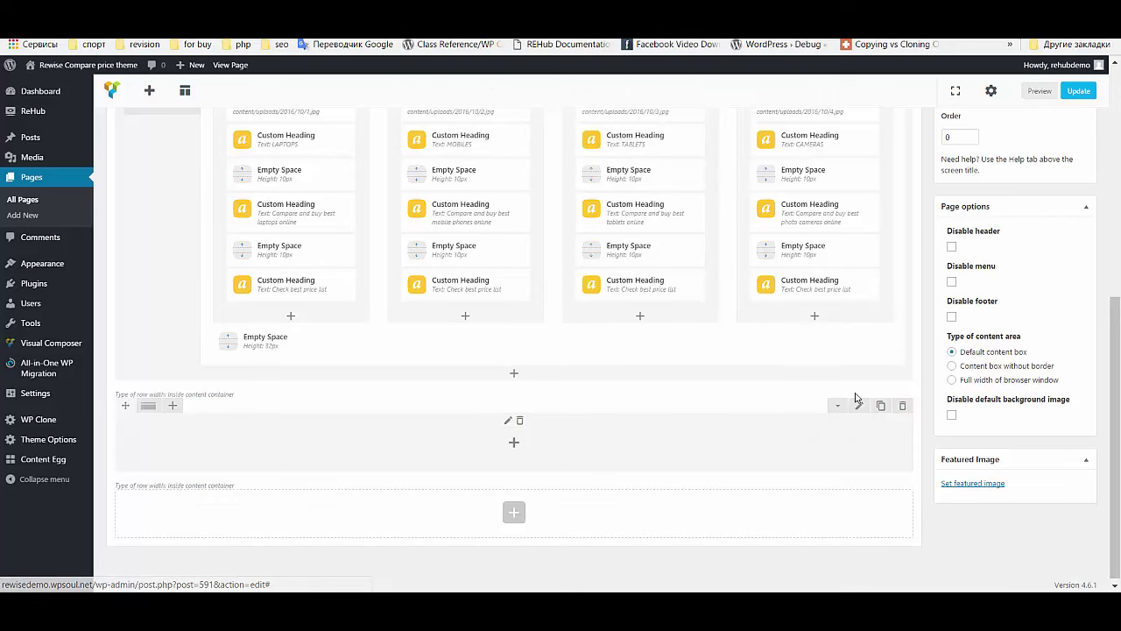
{"action": "left_click", "coordinate": [900, 406]}
{"action": "left_click", "coordinate": [645, 129]}
- Check the Second section's four-column content in the layout and preview the page
{"action": "scroll", "coordinate": [414, 383], "scroll_direction": "up", "scroll_amount": 4}
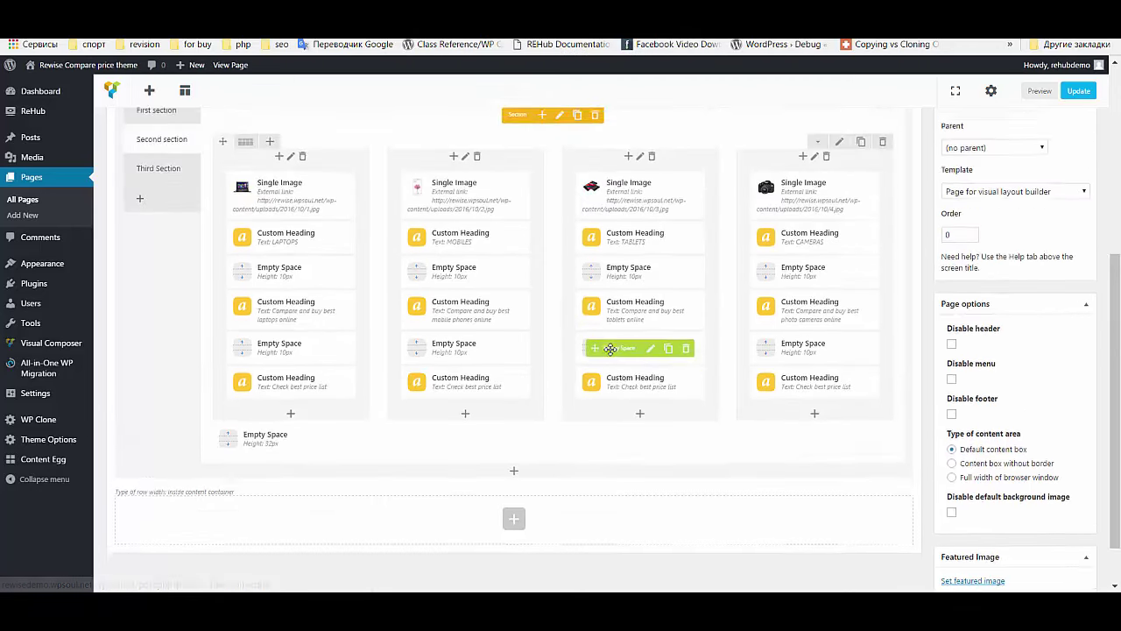
{"action": "scroll", "coordinate": [285, 351], "scroll_direction": "down", "scroll_amount": 2}
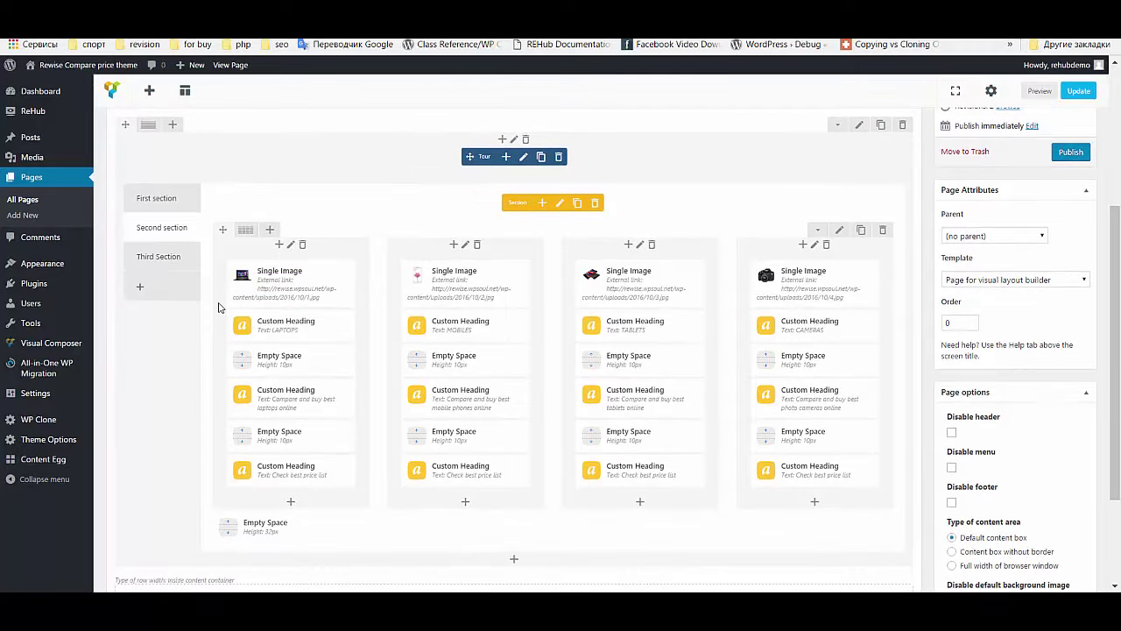
{"action": "scroll", "coordinate": [286, 297], "scroll_direction": "up", "scroll_amount": 4}
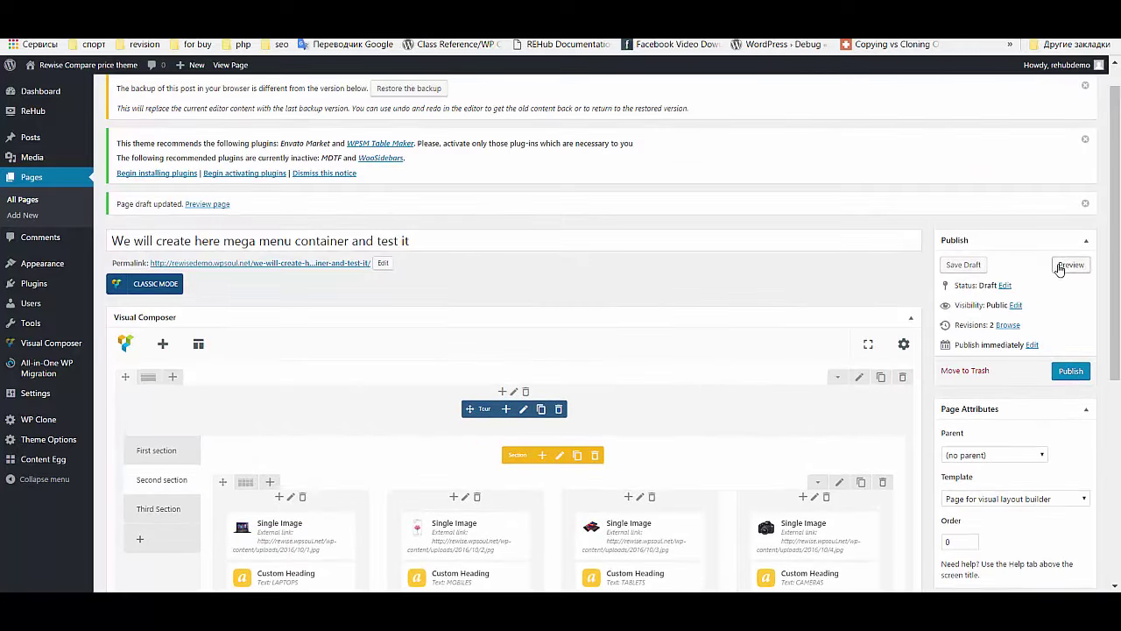
{"action": "left_click", "coordinate": [1053, 268]}
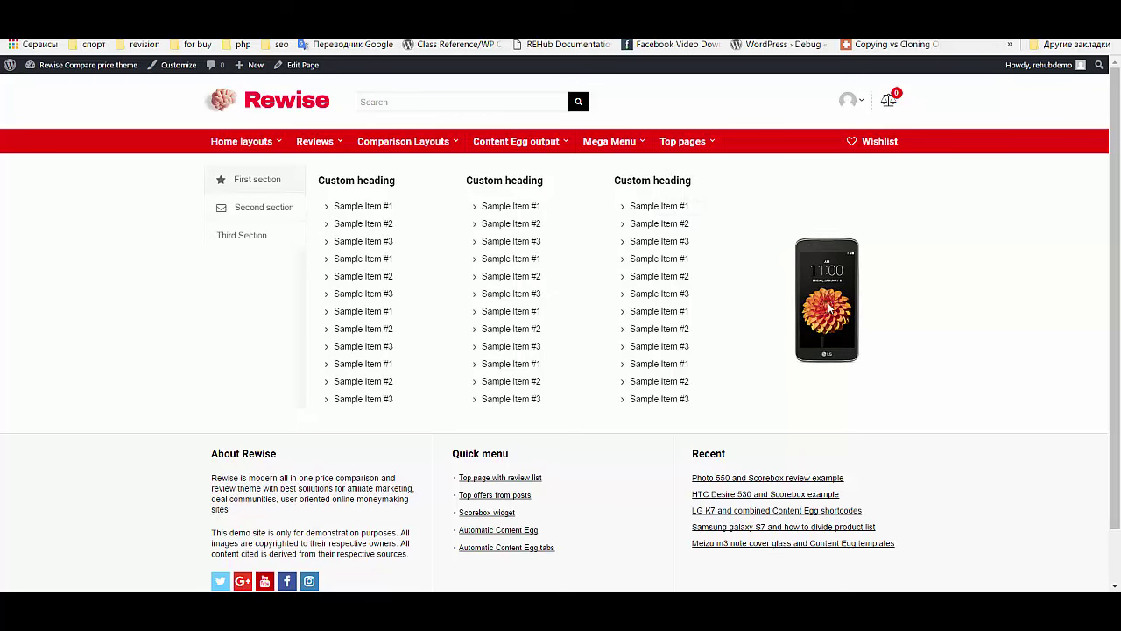
- Check the tour's Second section and Third Section in the page preview, and close the preview
{"action": "left_click", "coordinate": [270, 207]}
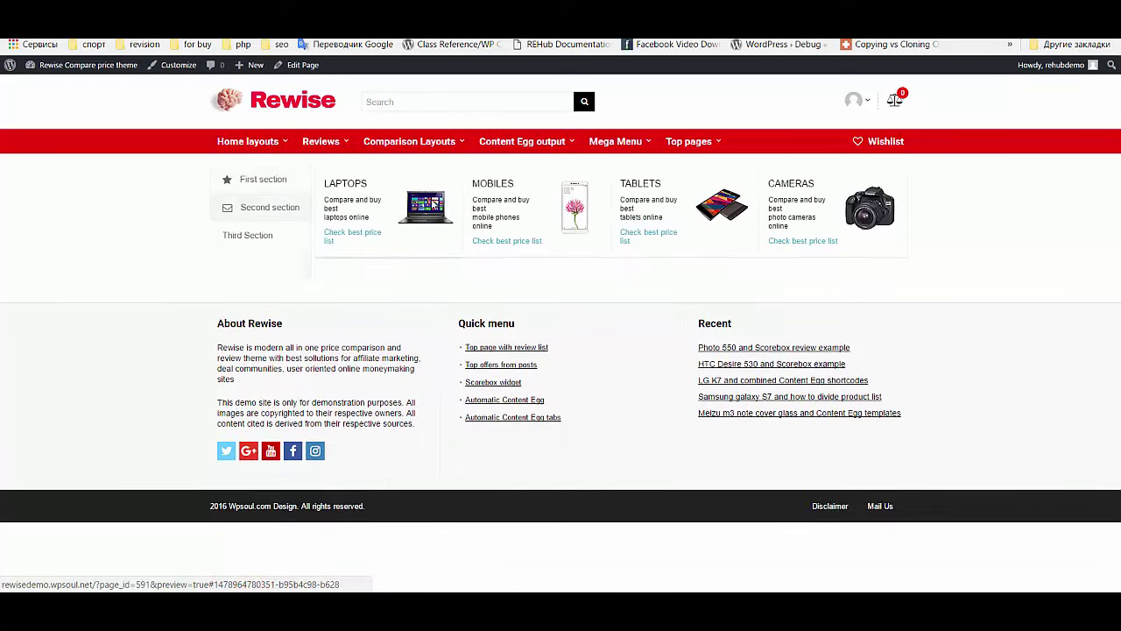
{"action": "left_click", "coordinate": [258, 240]}
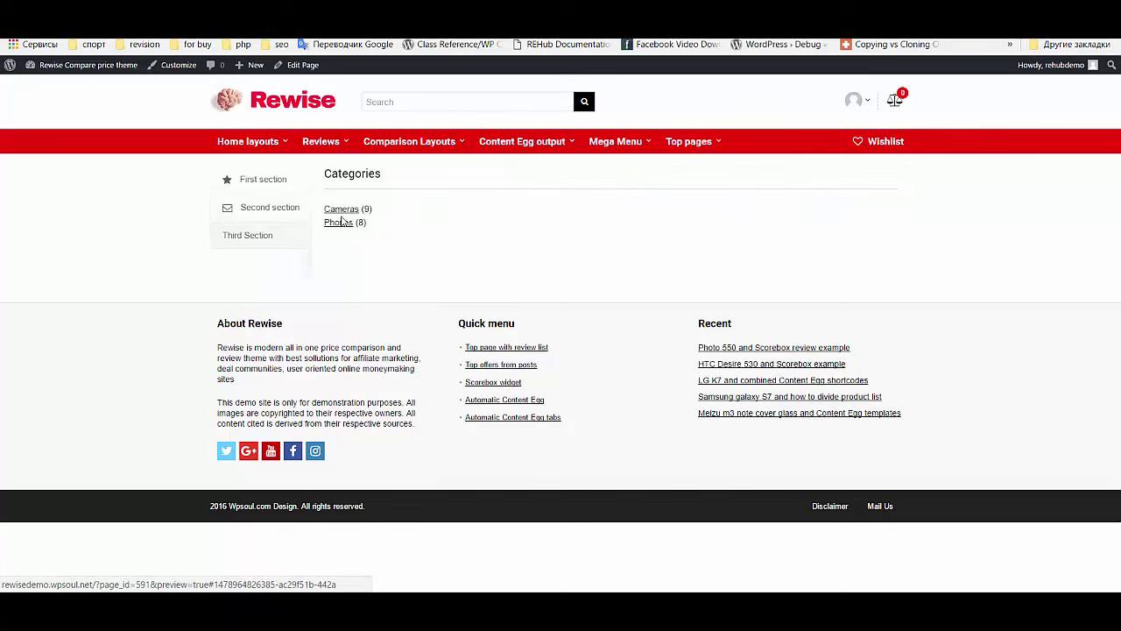
{"action": "key", "text": "ctrl+w"}
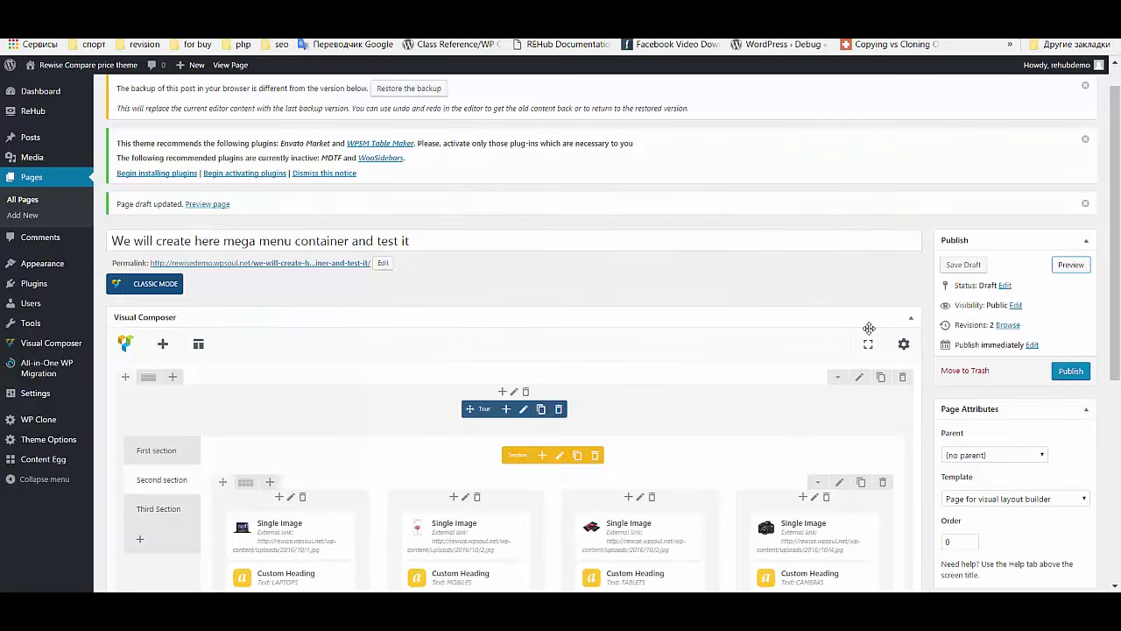
- Switch the mega menu page to classic mode and copy all of its generated shortcode
{"action": "left_click", "coordinate": [140, 283]}
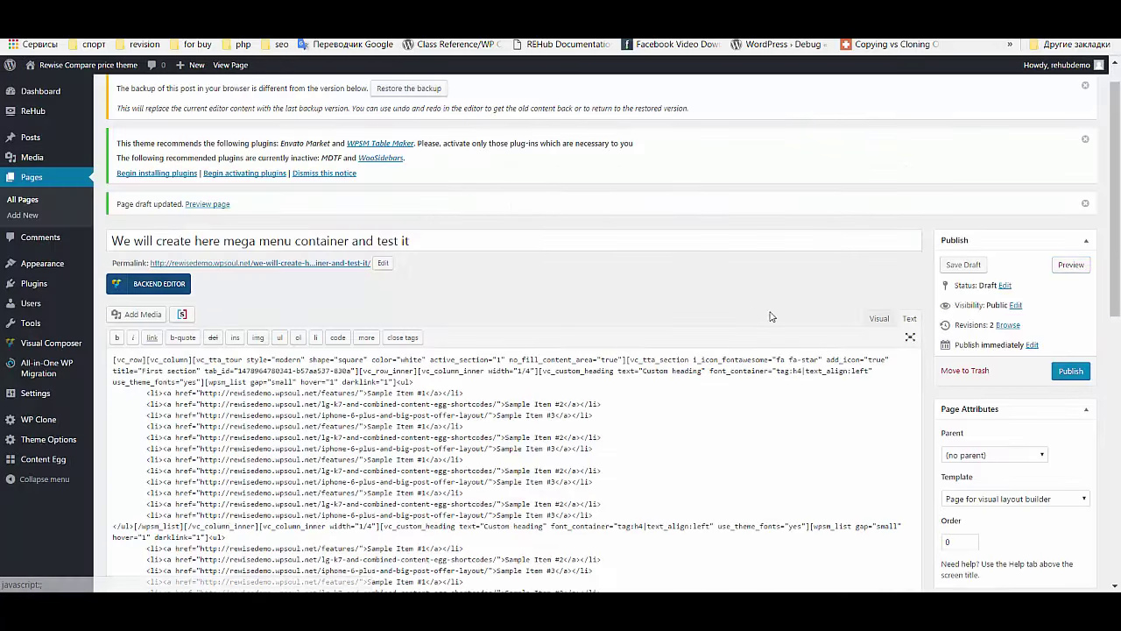
{"action": "scroll", "coordinate": [663, 348], "scroll_direction": "down", "scroll_amount": 2}
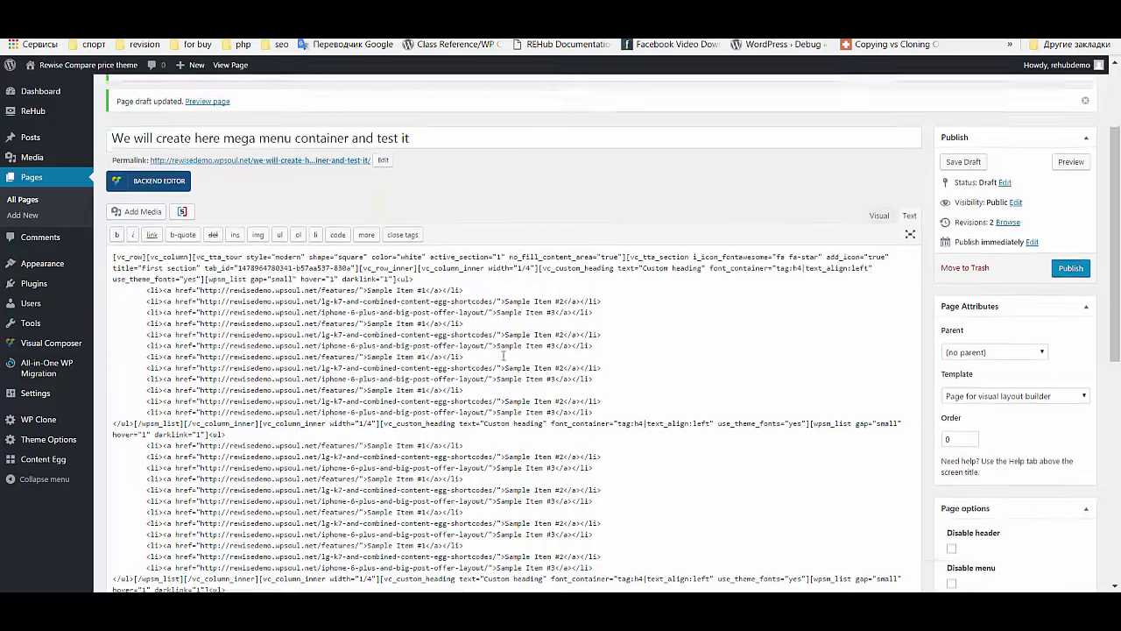
{"action": "left_click", "coordinate": [492, 353]}
{"action": "key", "text": "ctrl+a"}
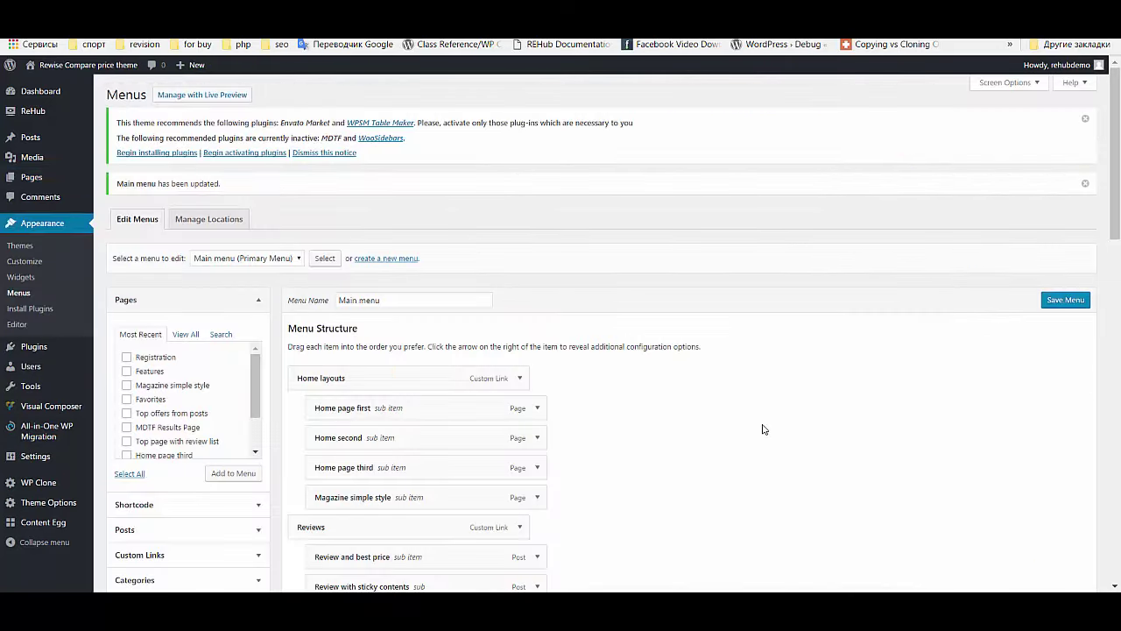
- Replace the Mega menu container sub item's description in Main menu with the copied shortcode and save the menu
{"action": "scroll", "coordinate": [762, 429], "scroll_direction": "down", "scroll_amount": 10}
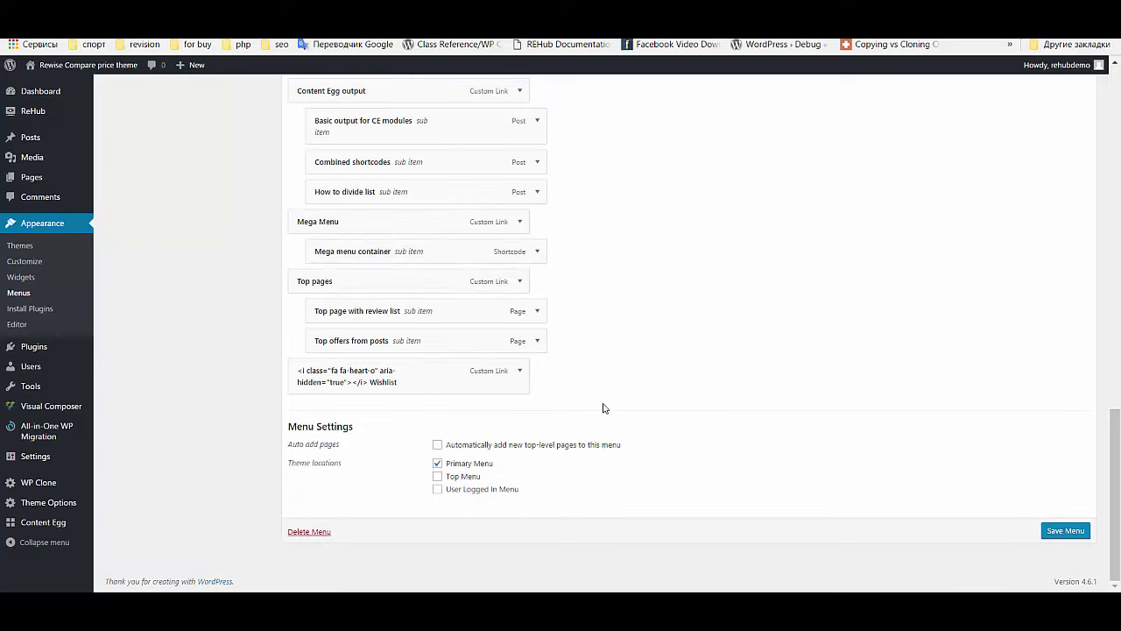
{"action": "left_click", "coordinate": [537, 251]}
{"action": "left_click", "coordinate": [457, 371]}
{"action": "key", "text": "ctrl+a"}
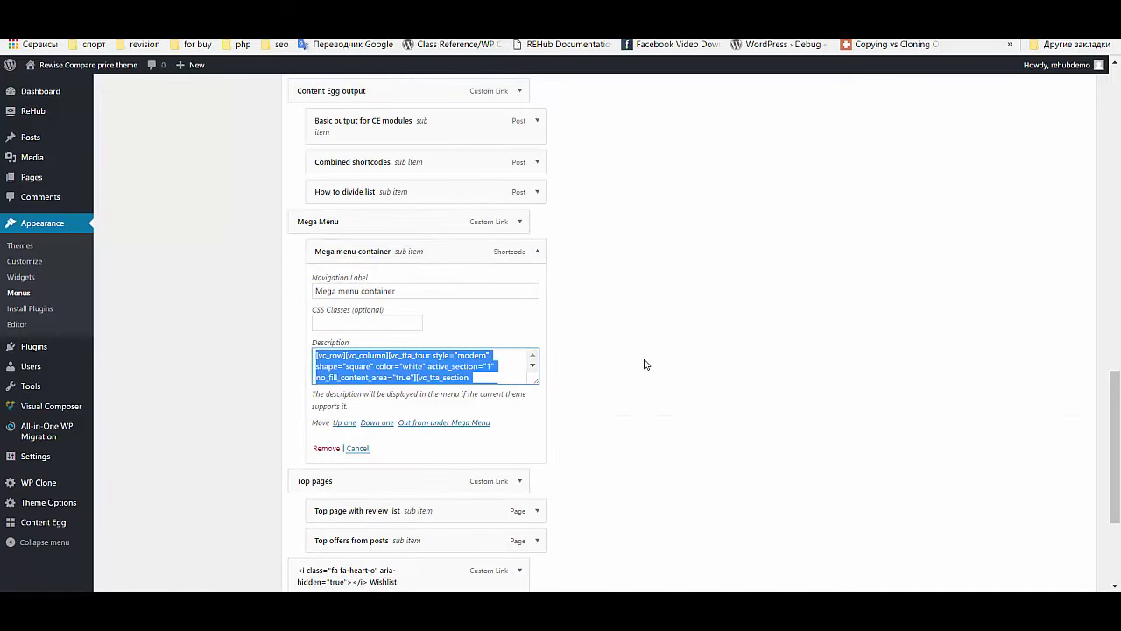
{"action": "key", "text": "ctrl+v"}
{"action": "scroll", "coordinate": [847, 403], "scroll_direction": "down", "scroll_amount": 1}
{"action": "scroll", "coordinate": [848, 404], "scroll_direction": "down", "scroll_amount": 2}
{"action": "left_click", "coordinate": [1056, 531]}
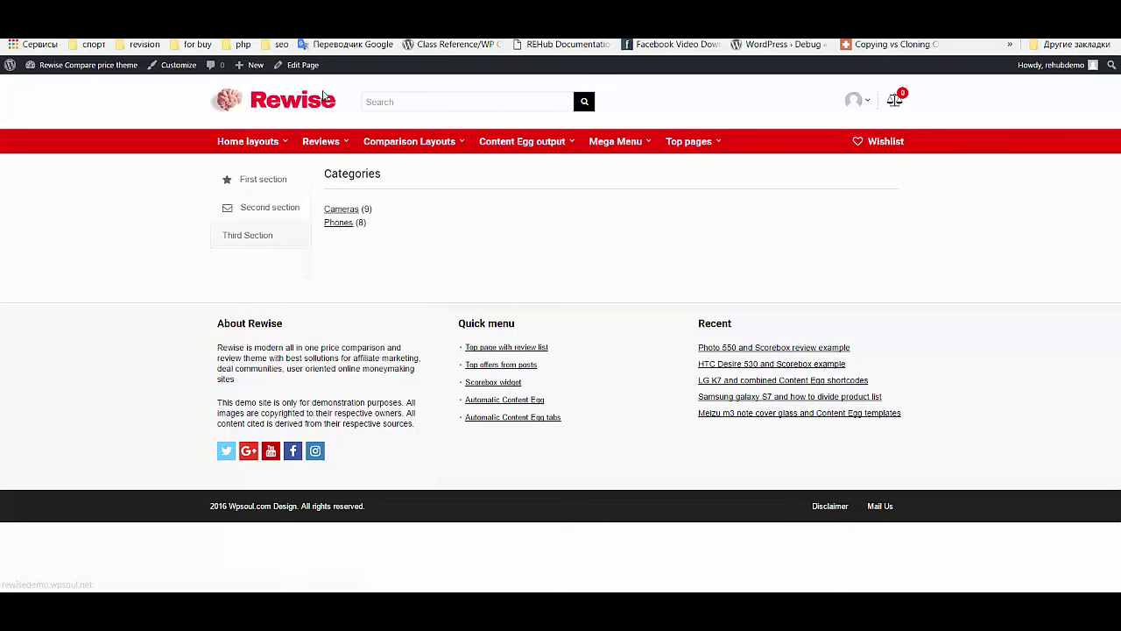
- Open the site's home page and check the Mega Menu dropdown with its second and third sections
{"action": "left_click", "coordinate": [328, 96]}
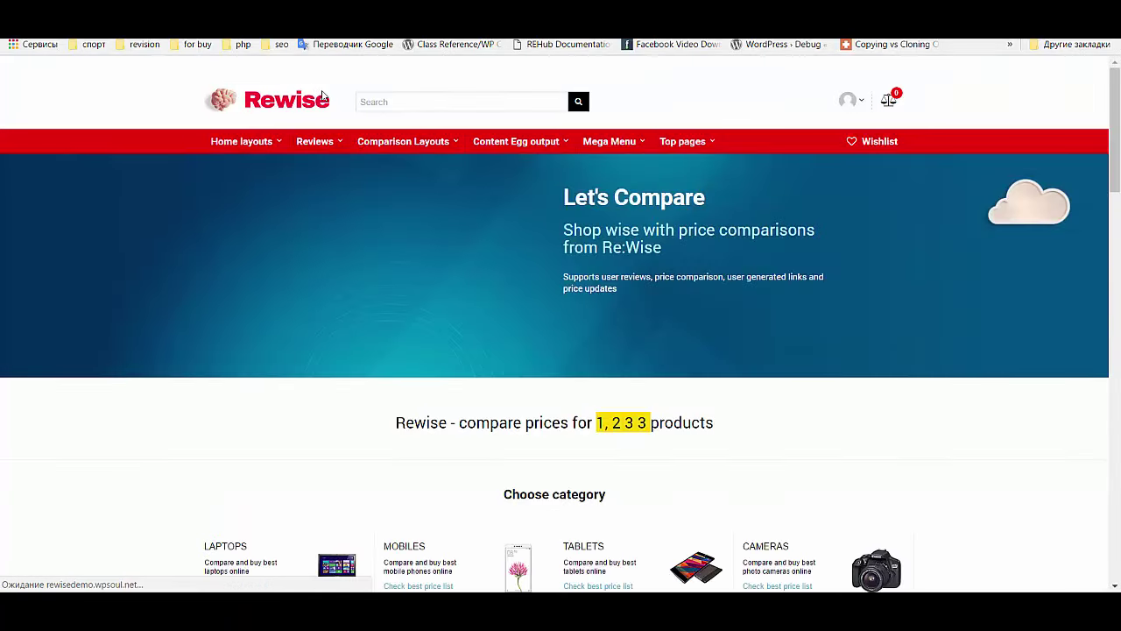
{"action": "mouse_move", "coordinate": [613, 142]}
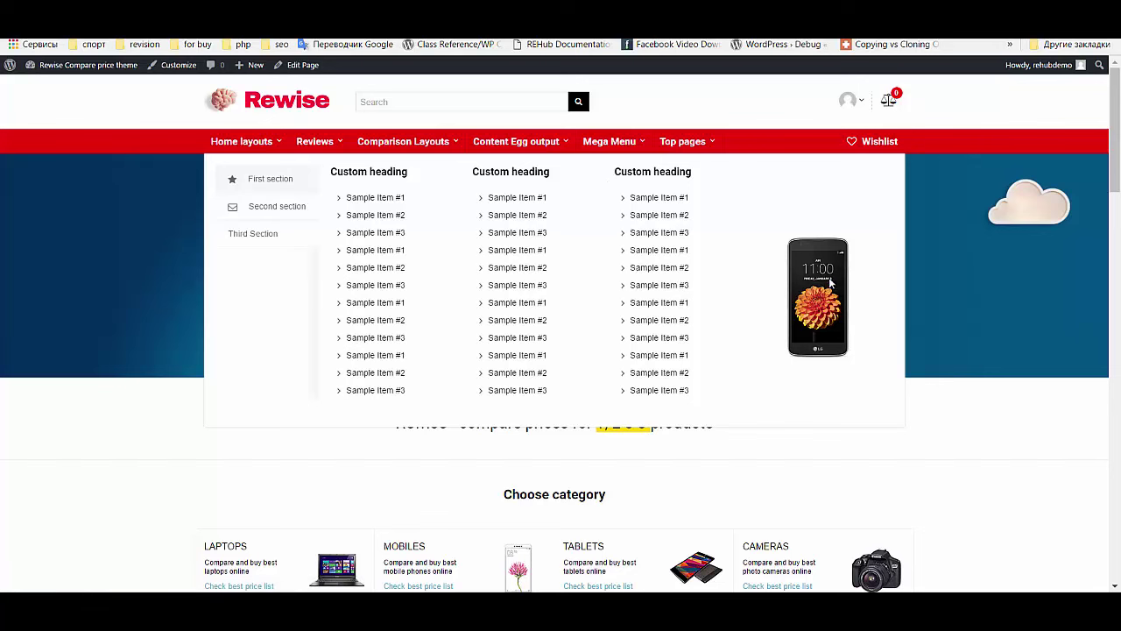
{"action": "mouse_move", "coordinate": [300, 210]}
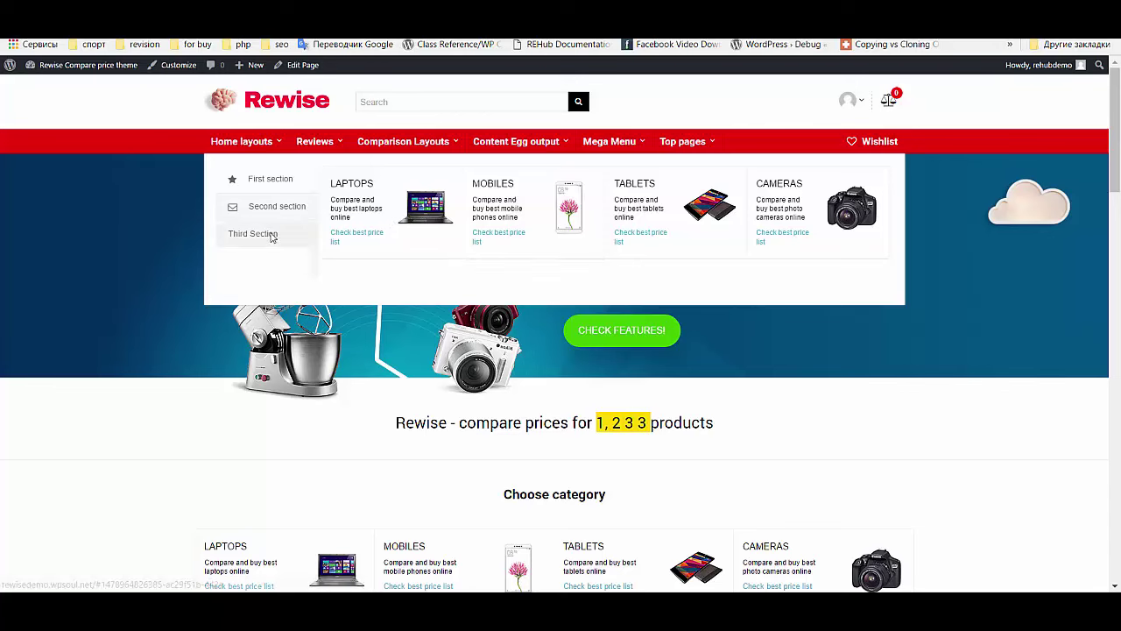
{"action": "mouse_move", "coordinate": [271, 234]}
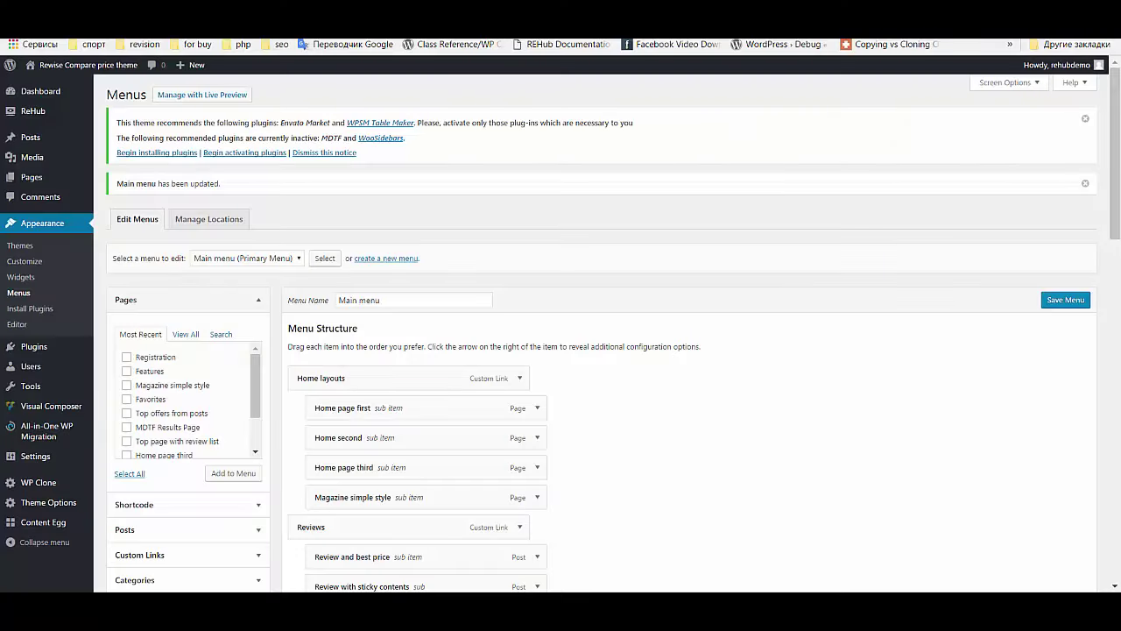
- Copy the green NEW label code from the theme documentation's section on adding labels to menus, and return to the Menus page
{"action": "left_click", "coordinate": [481, 40]}
{"action": "scroll", "coordinate": [686, 203], "scroll_direction": "down", "scroll_amount": 8}
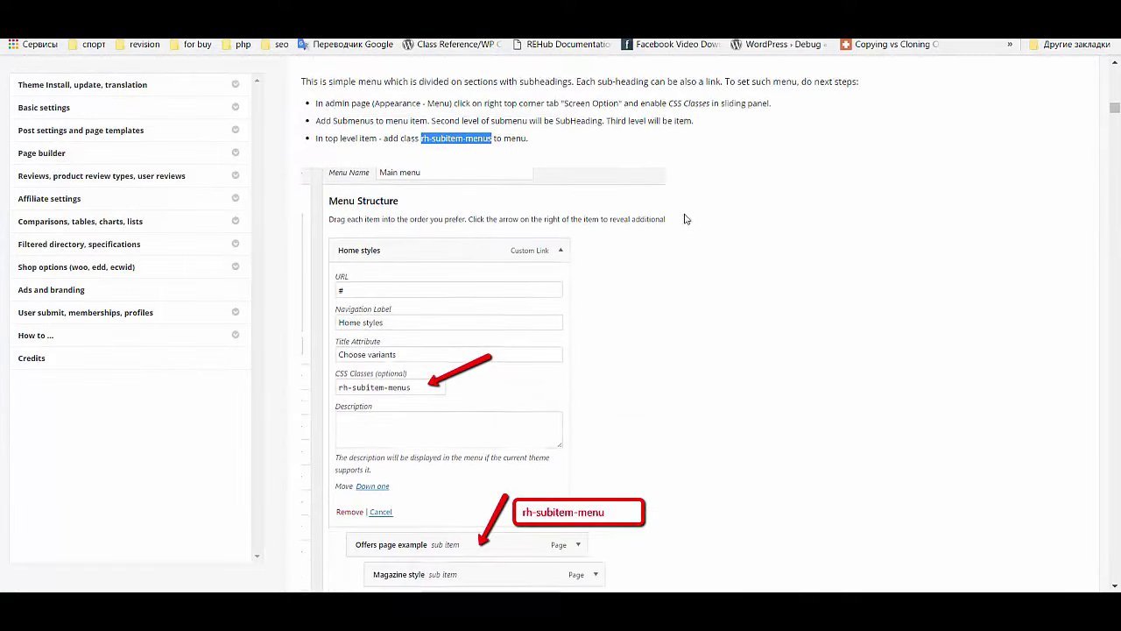
{"action": "scroll", "coordinate": [429, 280], "scroll_direction": "down", "scroll_amount": 8}
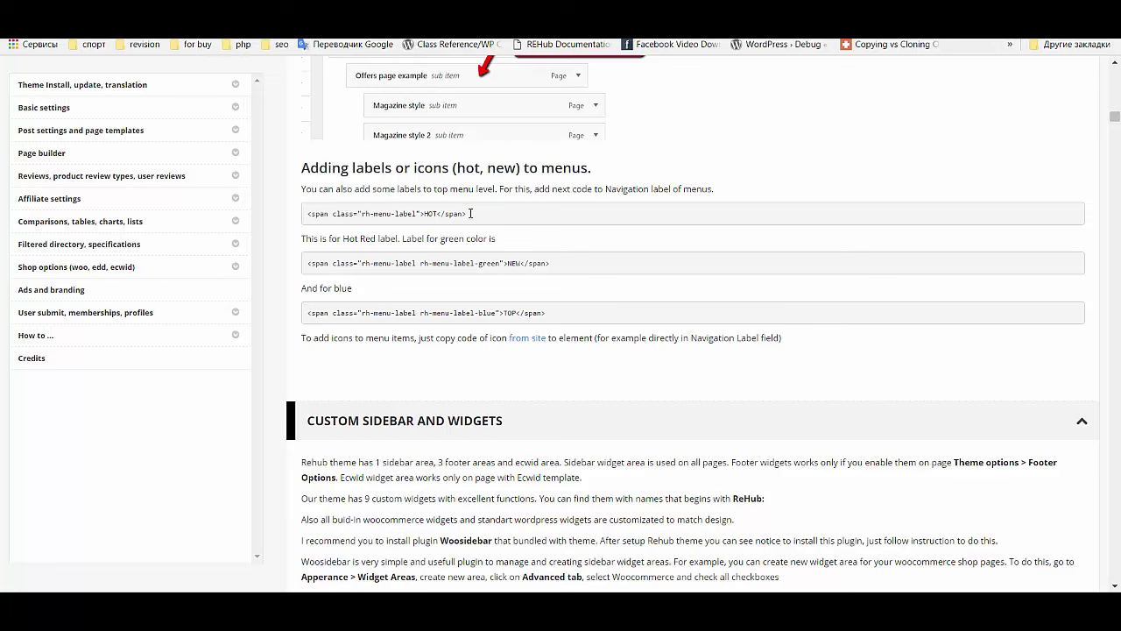
{"action": "left_click_drag", "start_coordinate": [470, 213], "coordinate": [376, 214]}
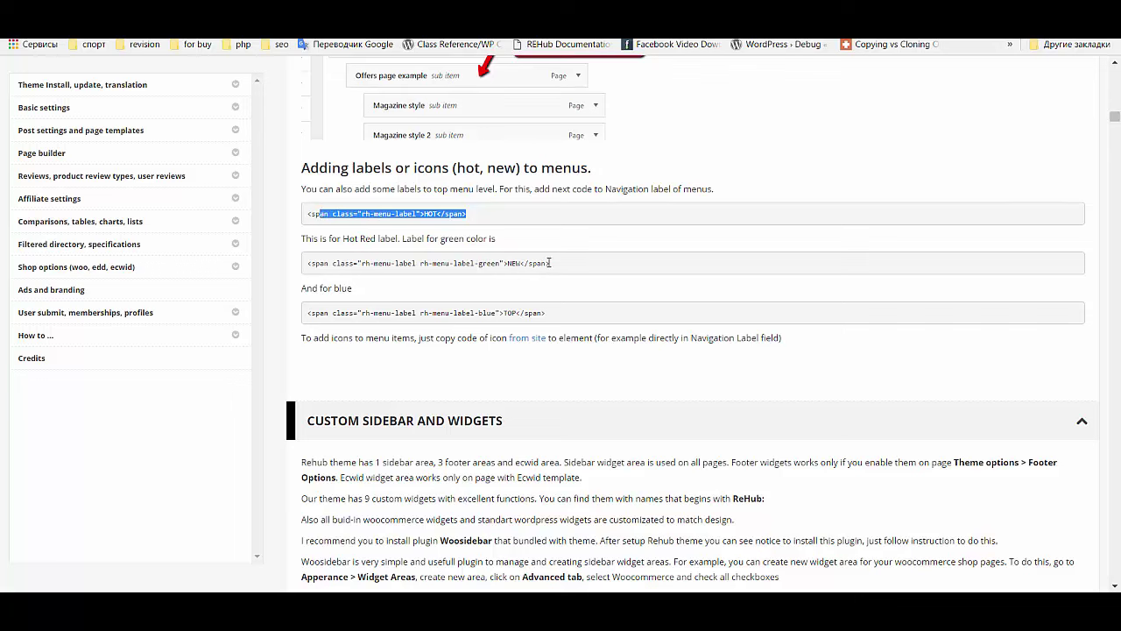
{"action": "left_click_drag", "start_coordinate": [549, 263], "coordinate": [327, 260]}
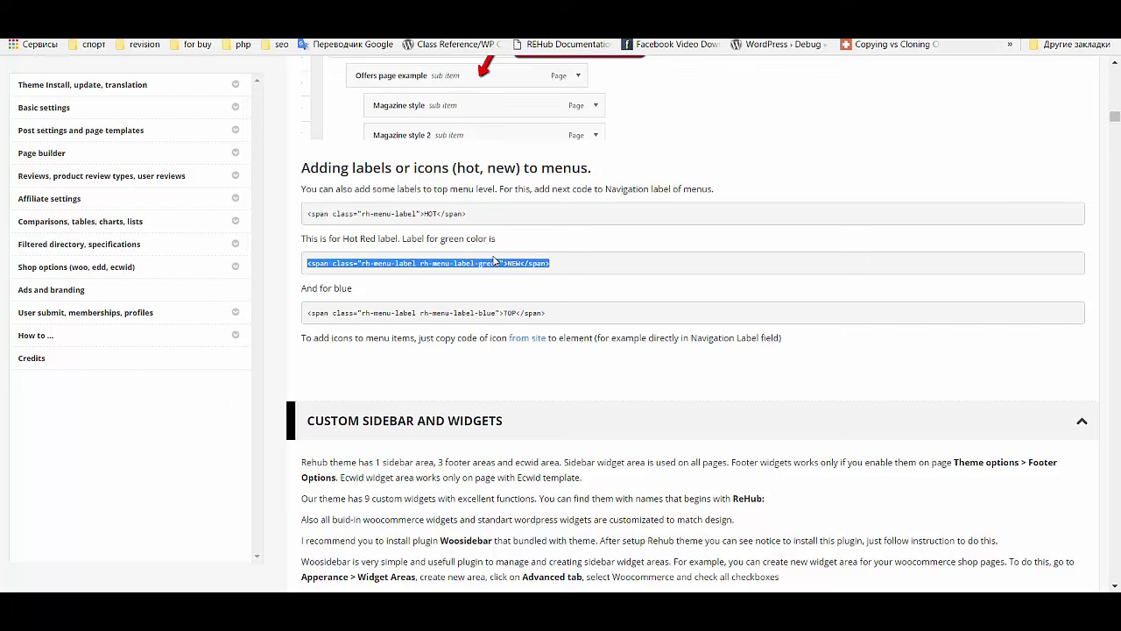
{"action": "key", "text": "ctrl+Tab"}
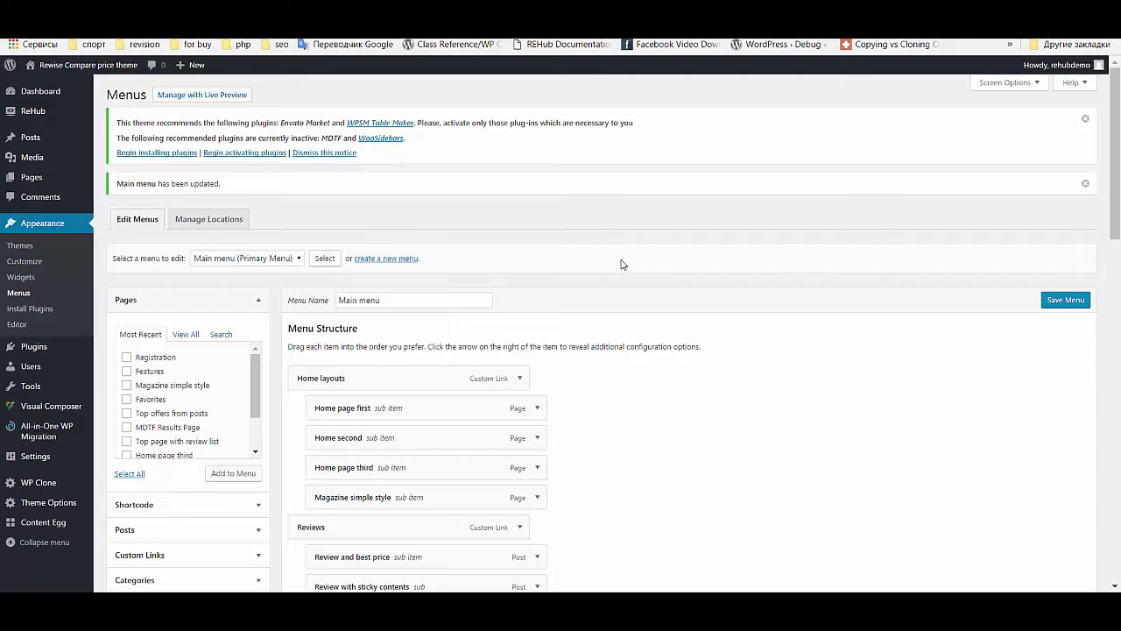
- Put <span class="rh-menu-label rh-menu-label-green">NEW</span> before the Mega Menu item's navigation label and save the menu
{"action": "scroll", "coordinate": [621, 265], "scroll_direction": "down", "scroll_amount": 10}
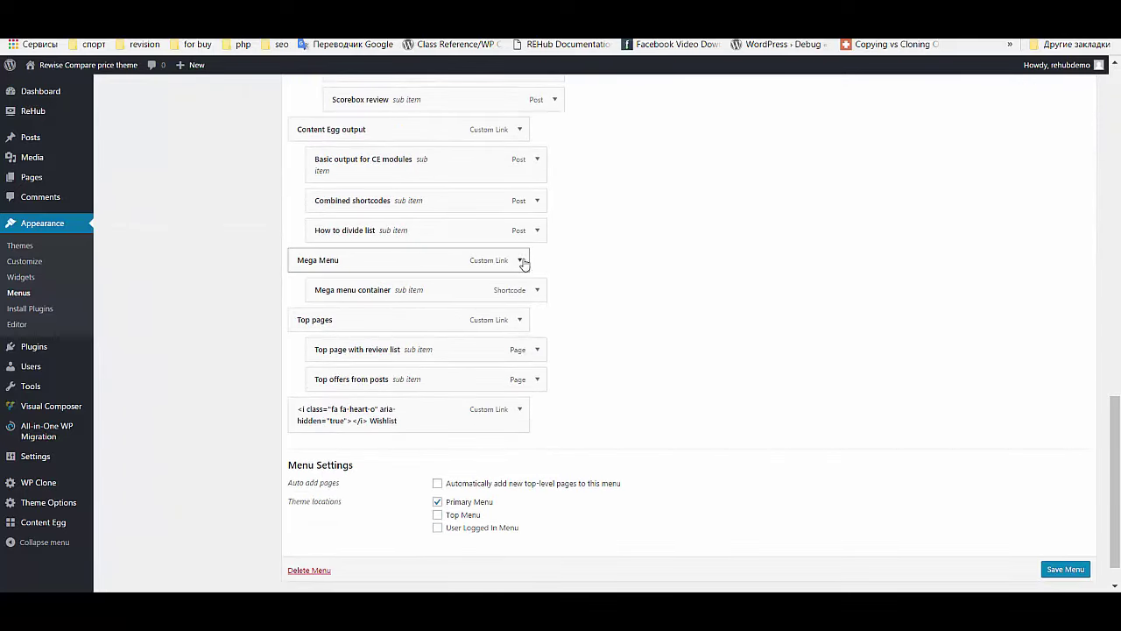
{"action": "left_click", "coordinate": [520, 262]}
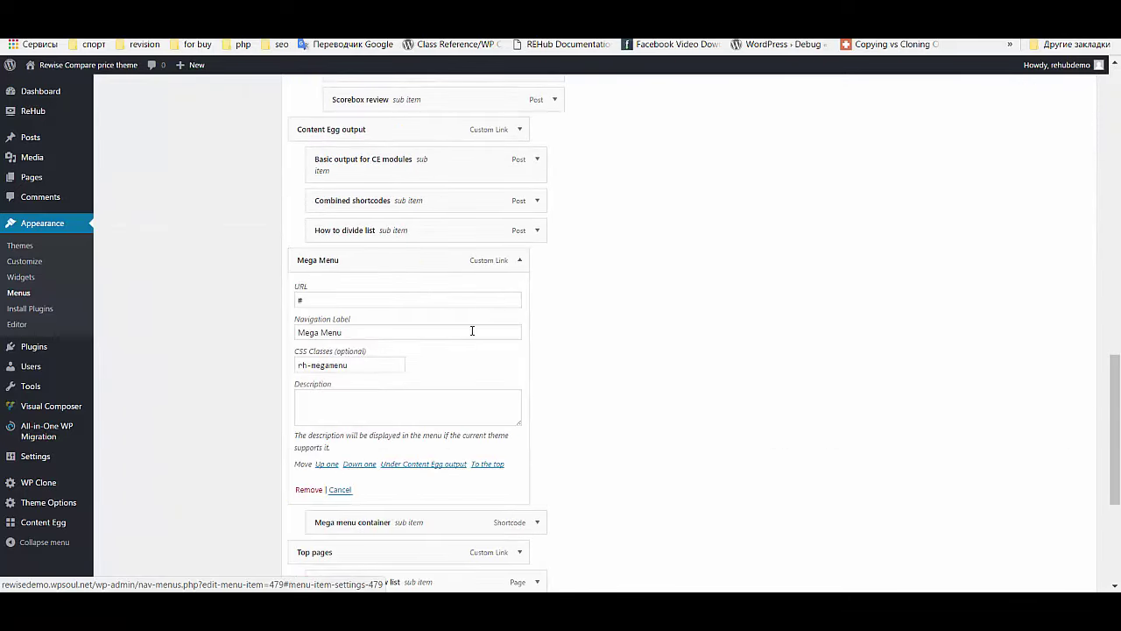
{"action": "left_click", "coordinate": [299, 331]}
{"action": "type", "text": "<span class=\"rh-menu-label rh-menu-label-green\">NEW</span>"}
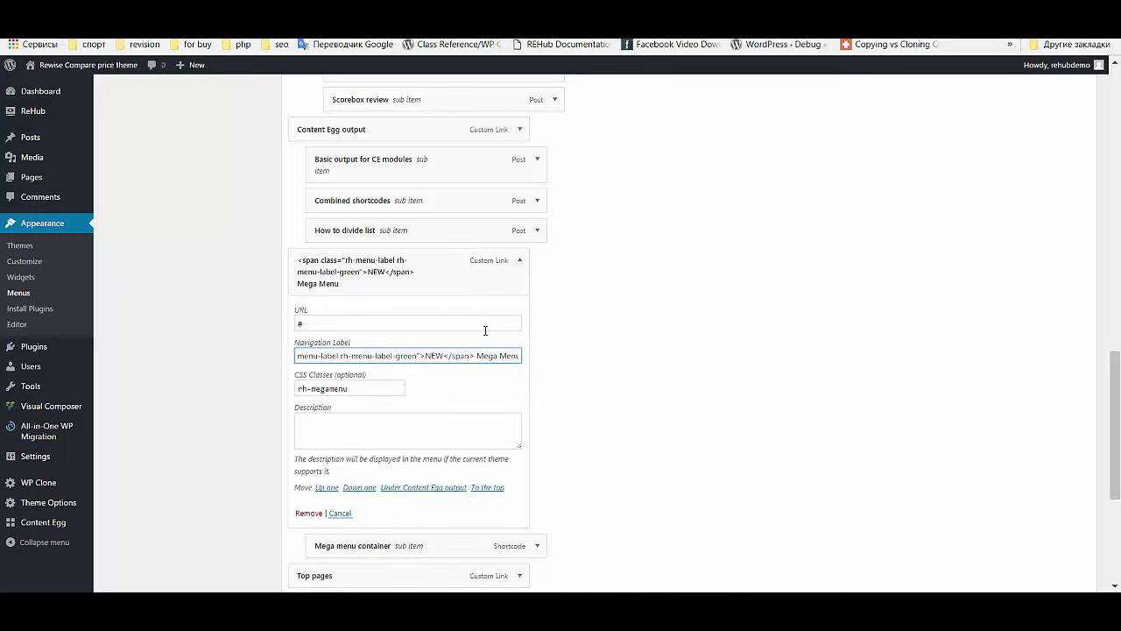
{"action": "scroll", "coordinate": [680, 350], "scroll_direction": "down", "scroll_amount": 4}
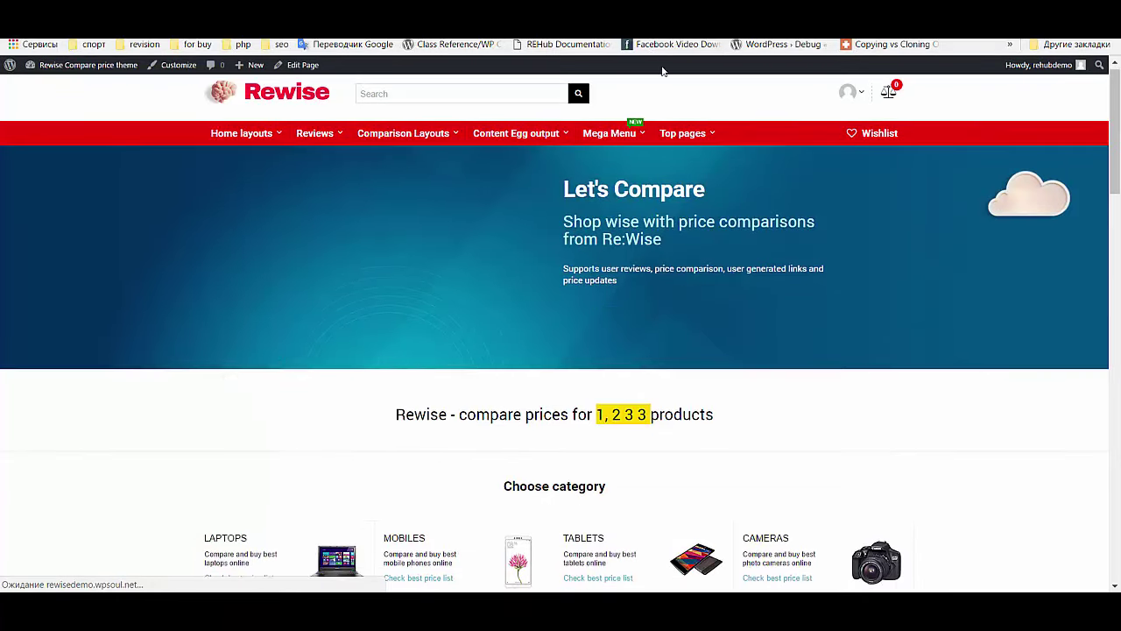
- Check the NEW label on the home page's Mega Menu and view each of the dropdown's three sections
{"action": "mouse_move", "coordinate": [631, 134]}
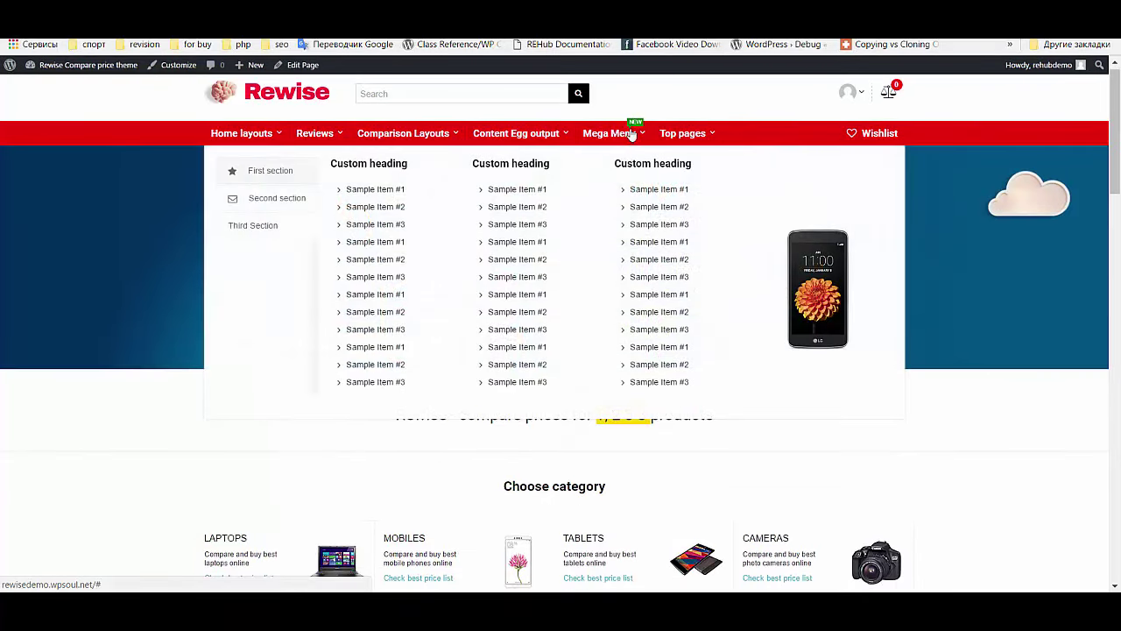
{"action": "left_click", "coordinate": [294, 202]}
{"action": "left_click", "coordinate": [277, 225]}
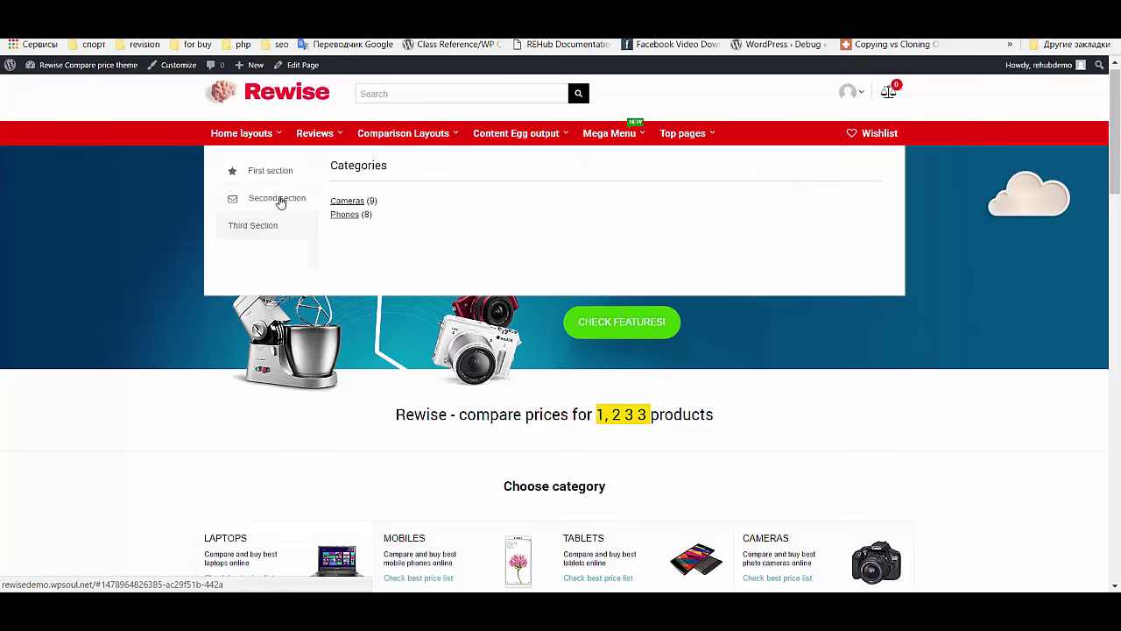
{"action": "left_click", "coordinate": [280, 179]}
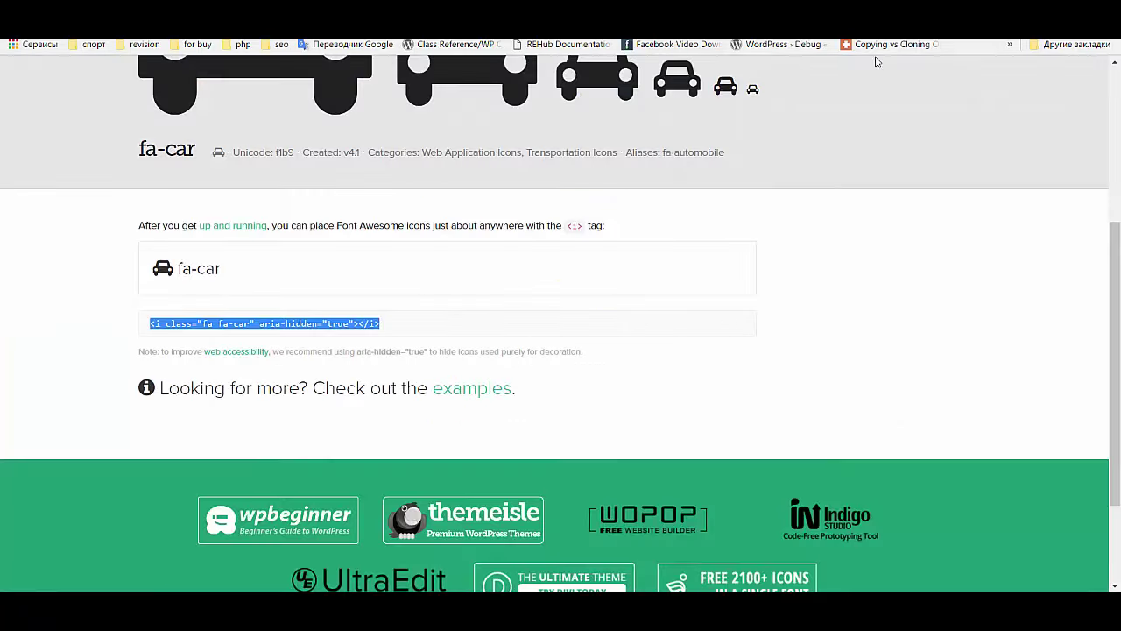
- Return to the Font Awesome icon list and open the heart icon's page
{"action": "scroll", "coordinate": [846, 306], "scroll_direction": "up", "scroll_amount": 5}
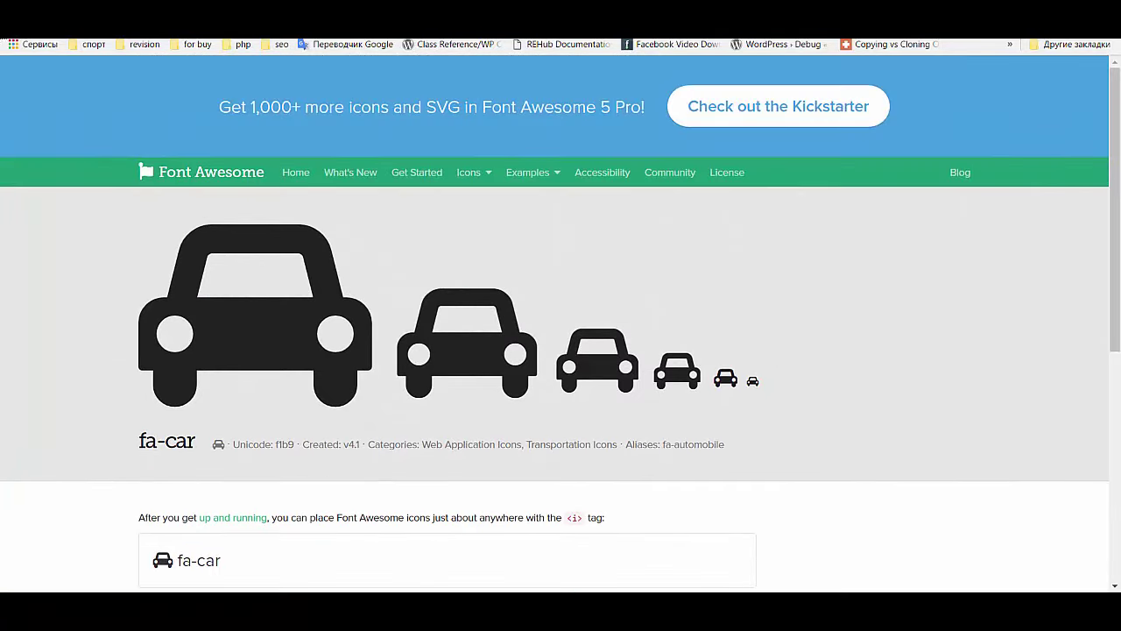
{"action": "key", "text": "alt+Left"}
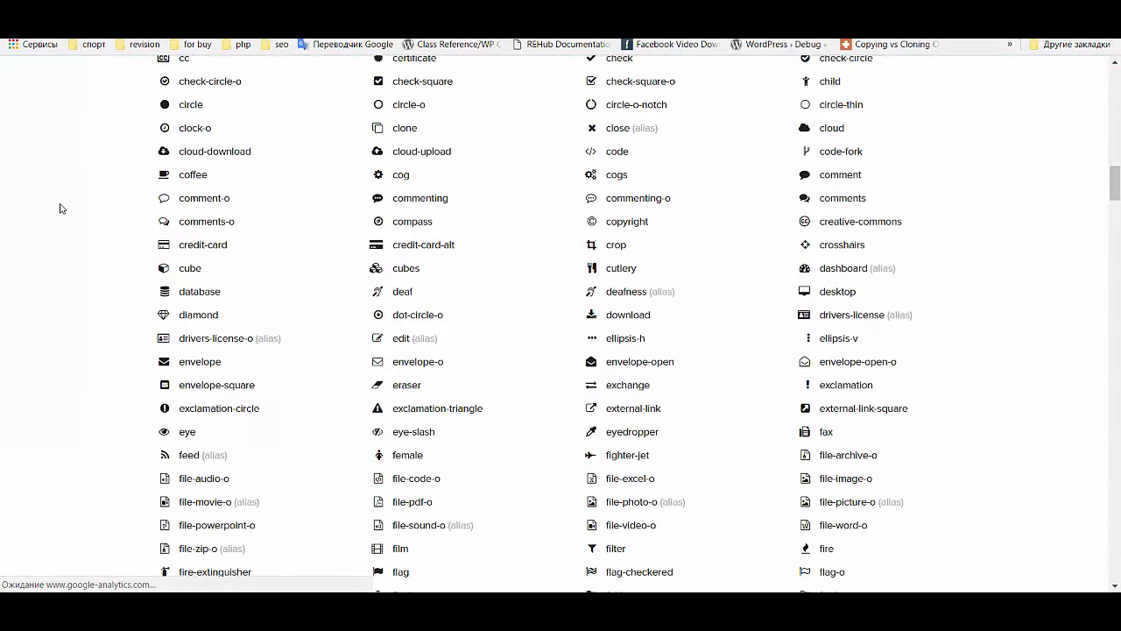
{"action": "scroll", "coordinate": [58, 203], "scroll_direction": "up", "scroll_amount": 1}
{"action": "scroll", "coordinate": [58, 203], "scroll_direction": "down", "scroll_amount": 2}
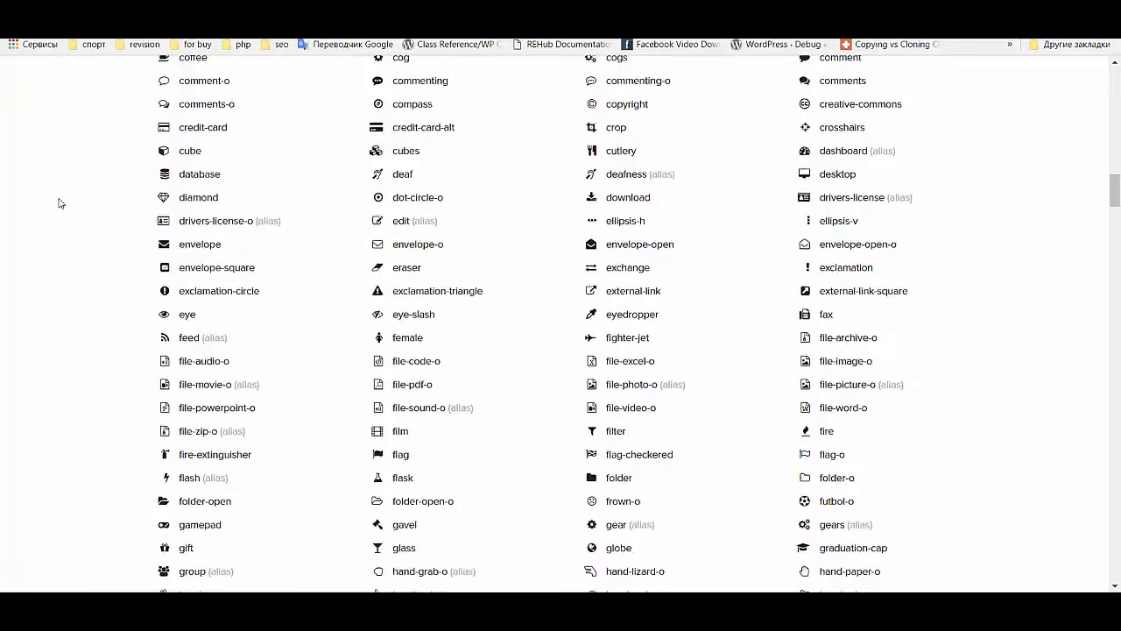
{"action": "scroll", "coordinate": [59, 204], "scroll_direction": "down", "scroll_amount": 3}
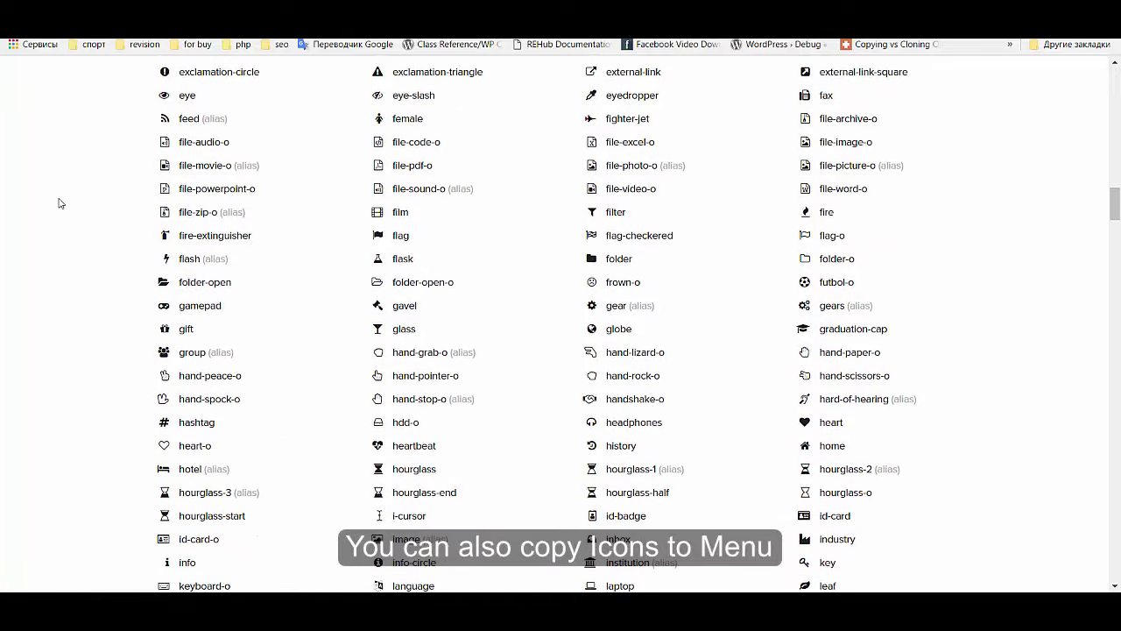
{"action": "scroll", "coordinate": [58, 203], "scroll_direction": "down", "scroll_amount": 3}
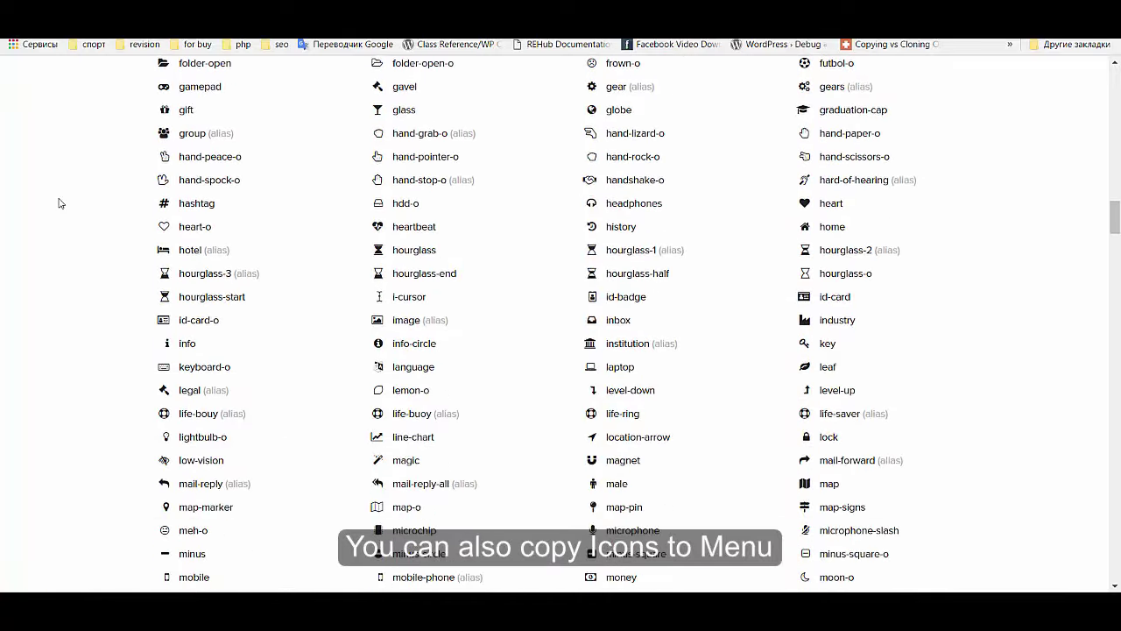
{"action": "scroll", "coordinate": [59, 203], "scroll_direction": "down", "scroll_amount": 1}
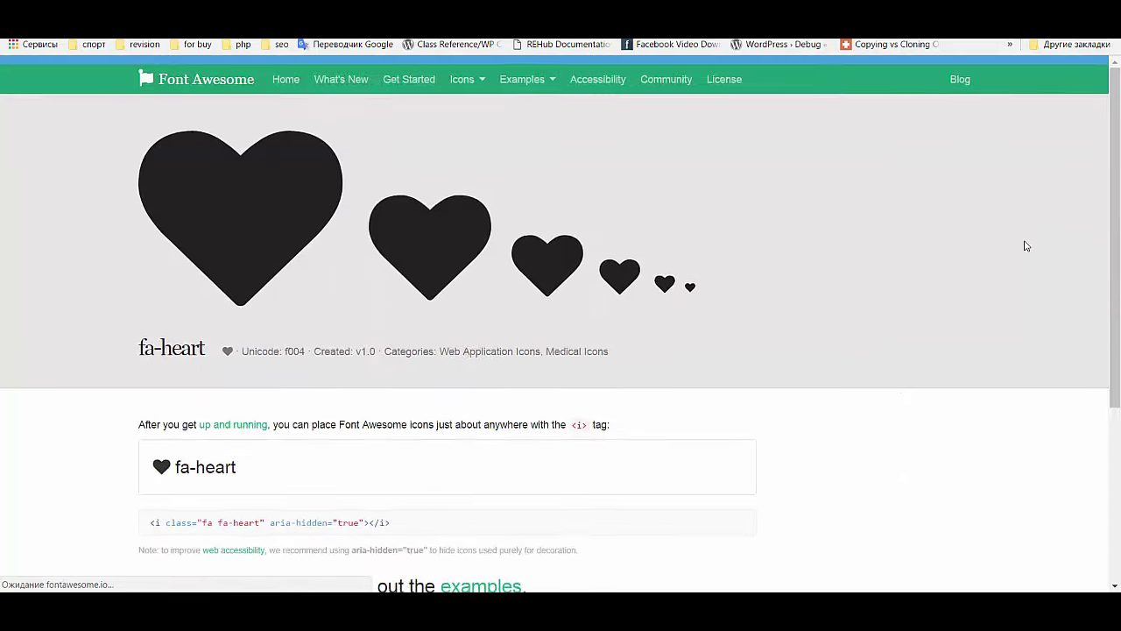
- Copy the code <i class="fa fa-heart" aria-hidden="true"></i> and return to the Menus page
{"action": "scroll", "coordinate": [875, 243], "scroll_direction": "down", "scroll_amount": 1}
{"action": "scroll", "coordinate": [232, 169], "scroll_direction": "down", "scroll_amount": 3}
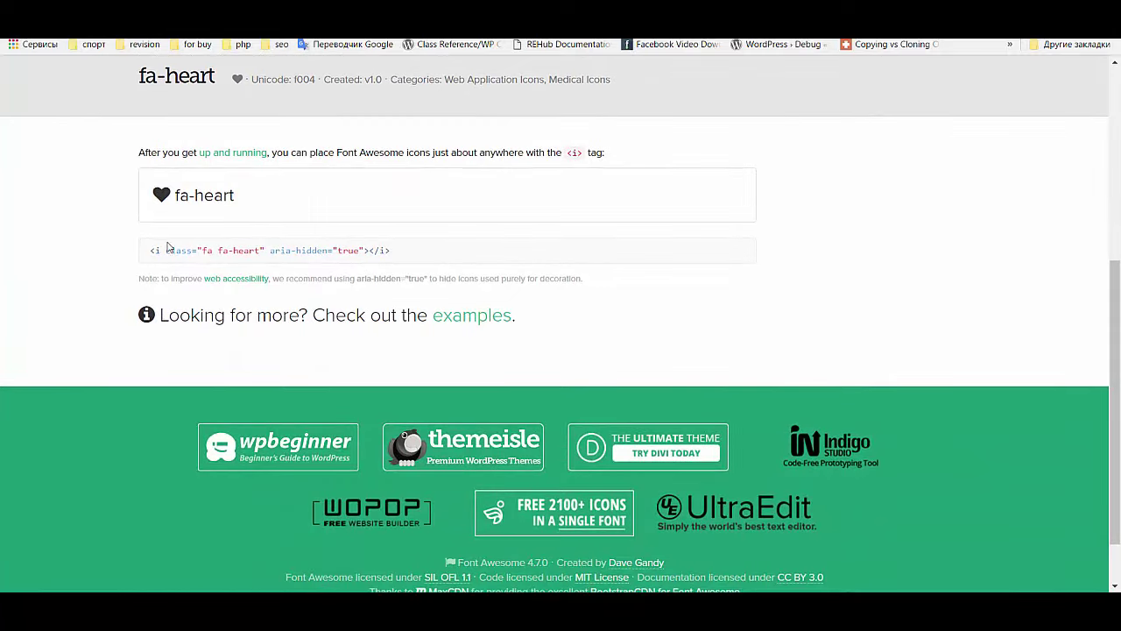
{"action": "left_click_drag", "start_coordinate": [406, 254], "coordinate": [147, 251]}
{"action": "key", "text": "ctrl+c"}
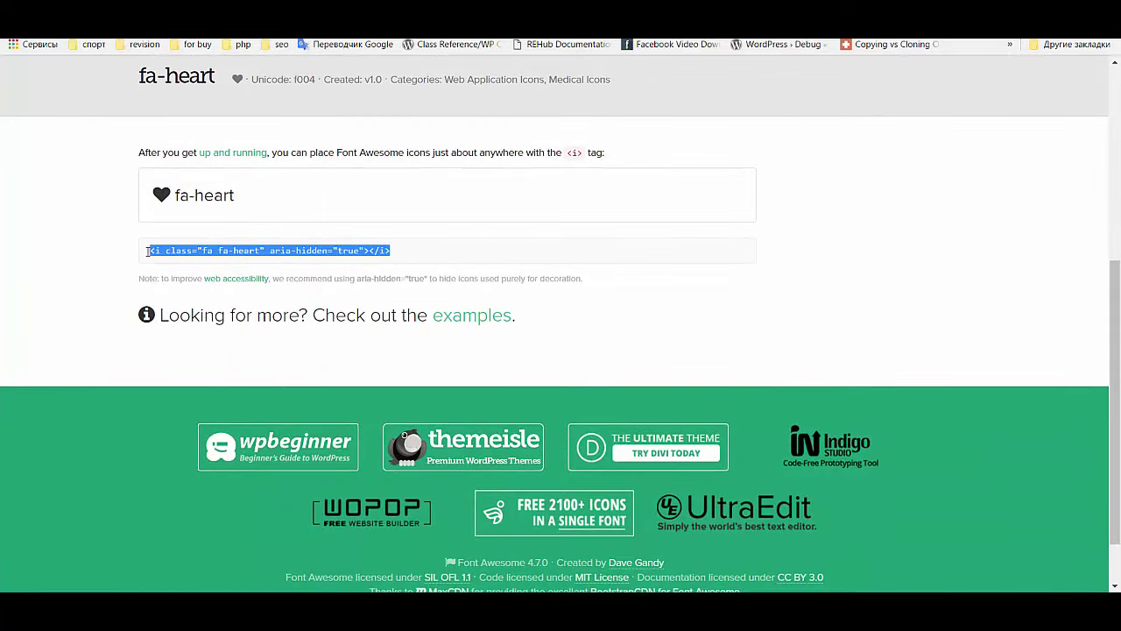
{"action": "key", "text": "ctrl+Tab"}
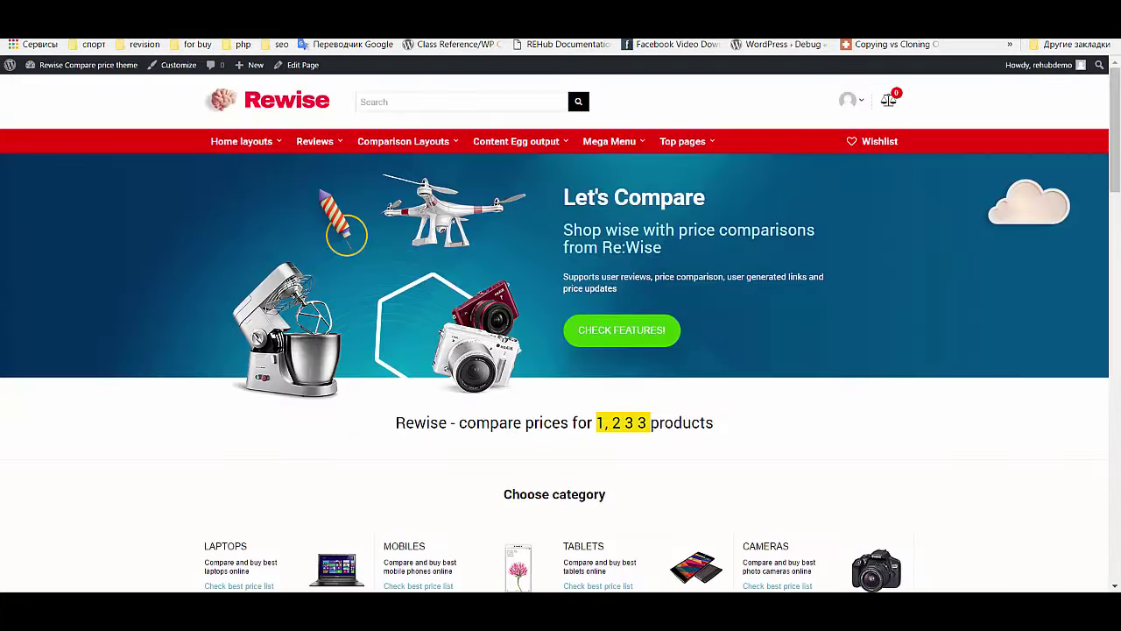
{"action": "key", "text": "ctrl+Tab"}
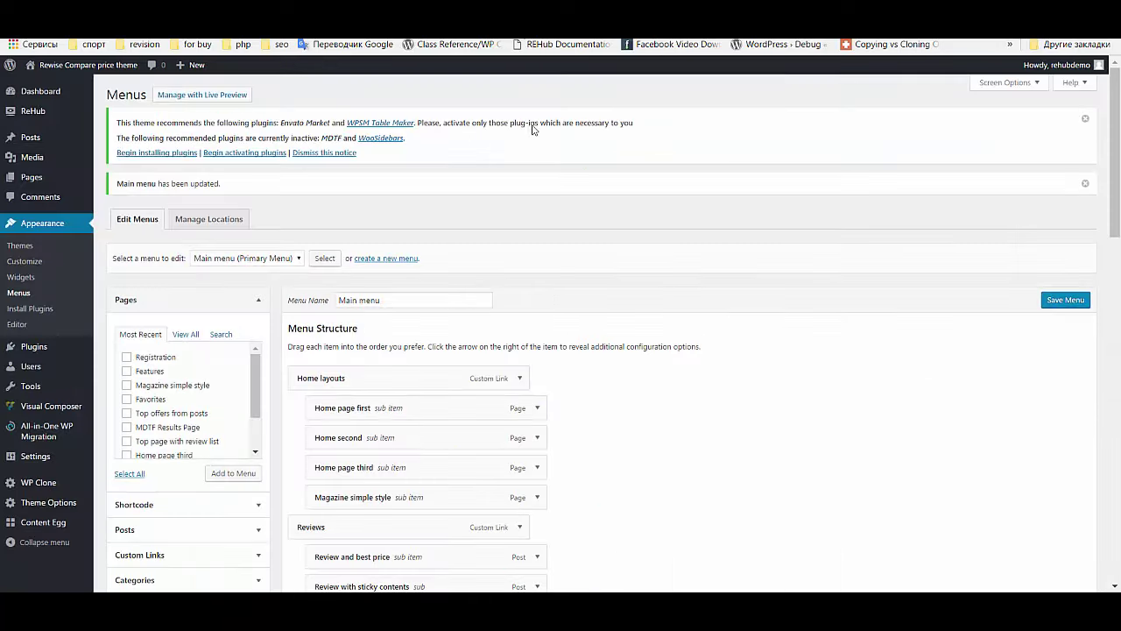
- Insert <i class="fa fa-heart" aria-hidden="true"></i> between the NEW span and the text Mega Menu in that item's navigation label and save the menu
{"action": "scroll", "coordinate": [558, 303], "scroll_direction": "down", "scroll_amount": 10}
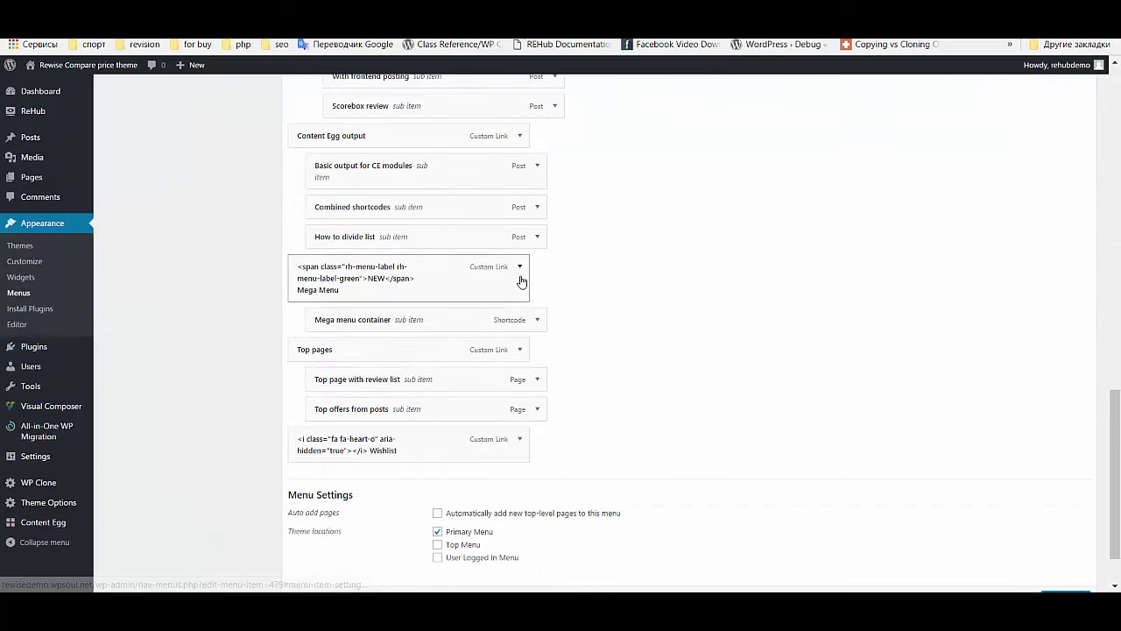
{"action": "left_click", "coordinate": [522, 269]}
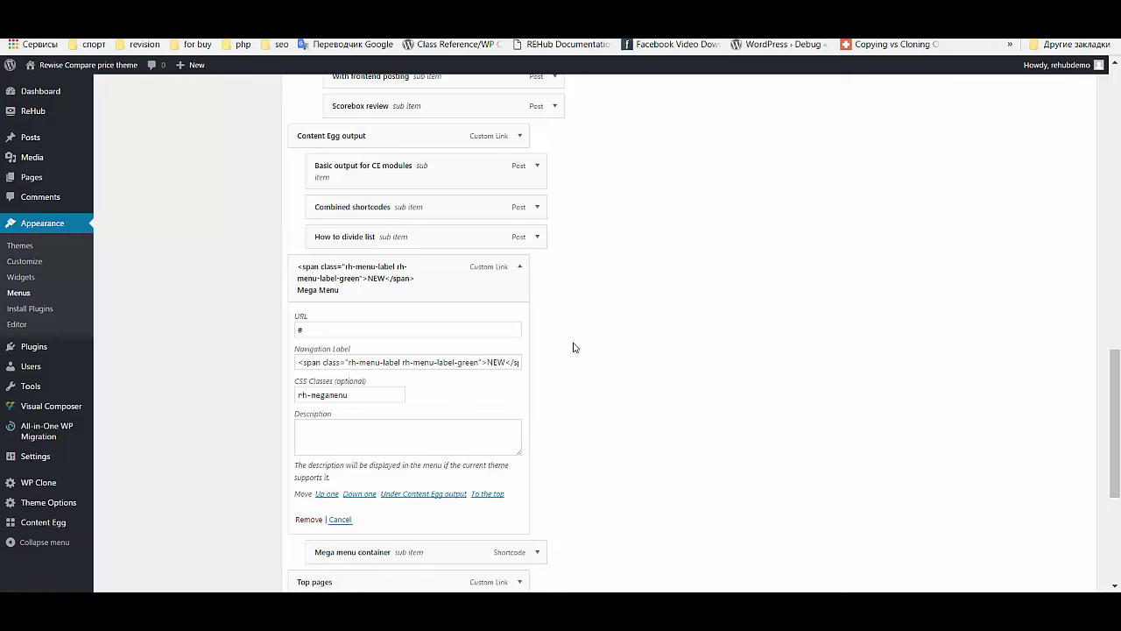
{"action": "left_click_drag", "start_coordinate": [495, 362], "coordinate": [516, 361]}
{"action": "left_click", "coordinate": [480, 362]}
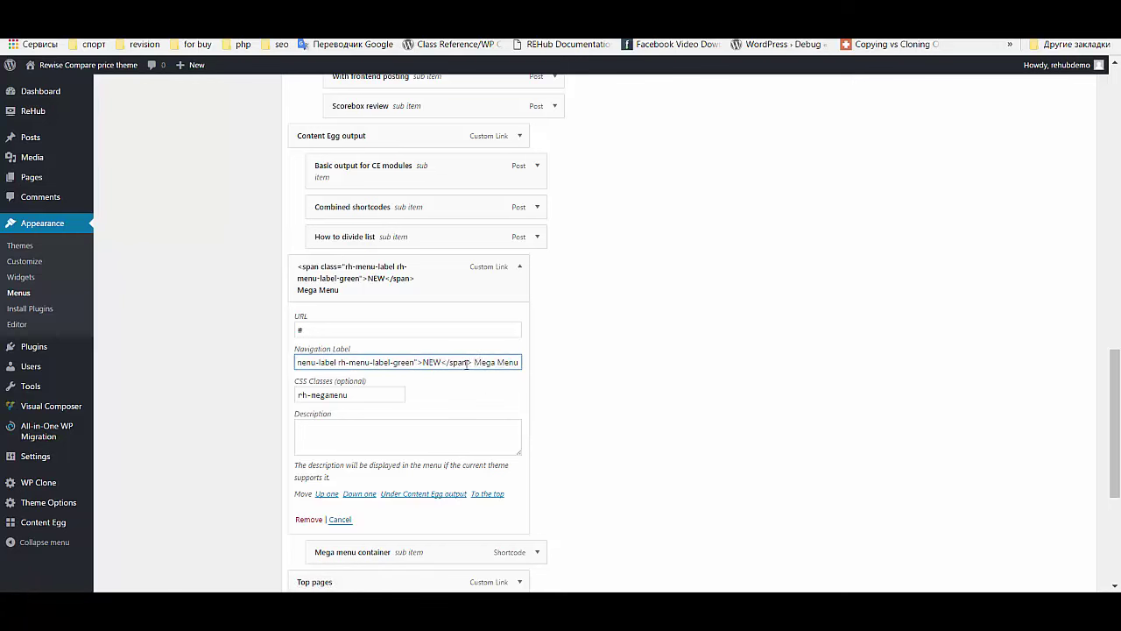
{"action": "key", "text": "ctrl+v"}
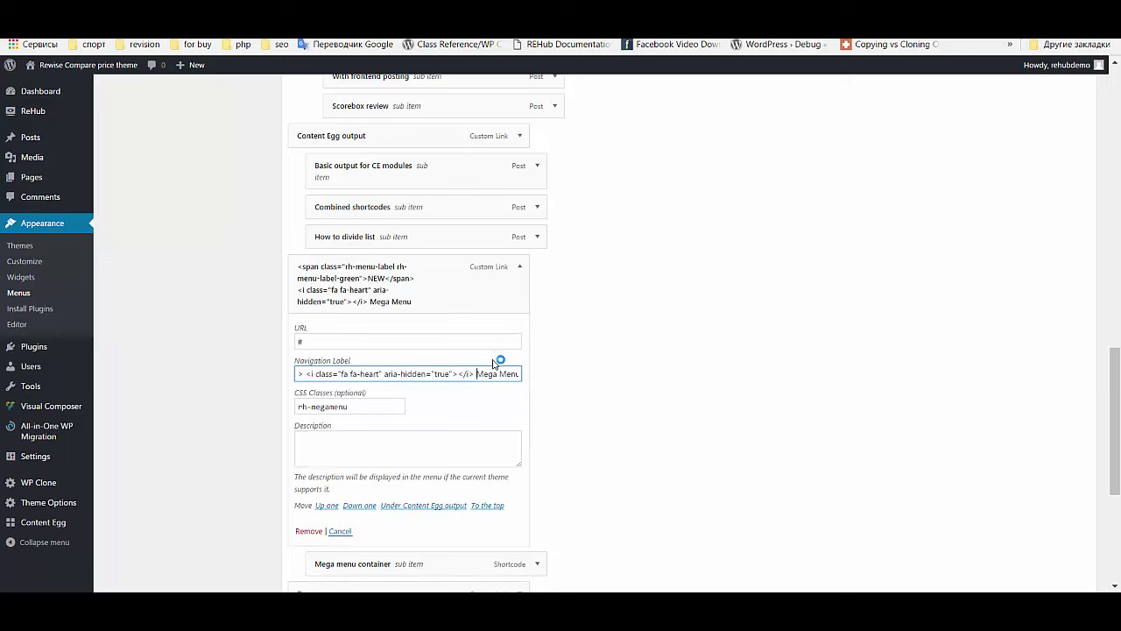
{"action": "left_click", "coordinate": [613, 355]}
{"action": "scroll", "coordinate": [665, 360], "scroll_direction": "down", "scroll_amount": 3}
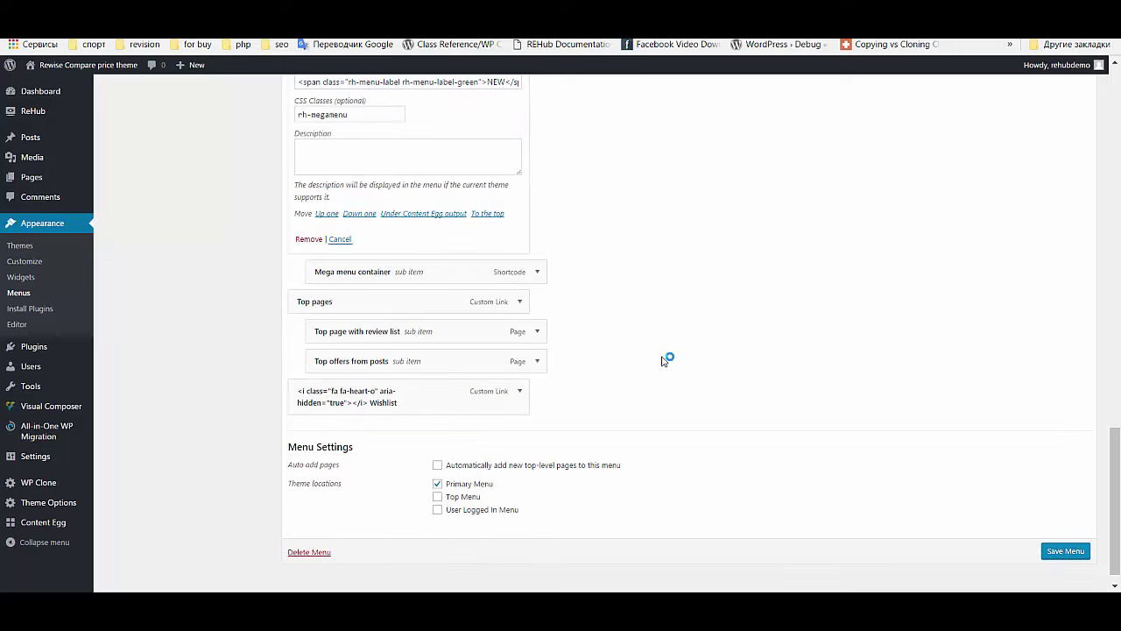
{"action": "left_click", "coordinate": [1065, 550]}
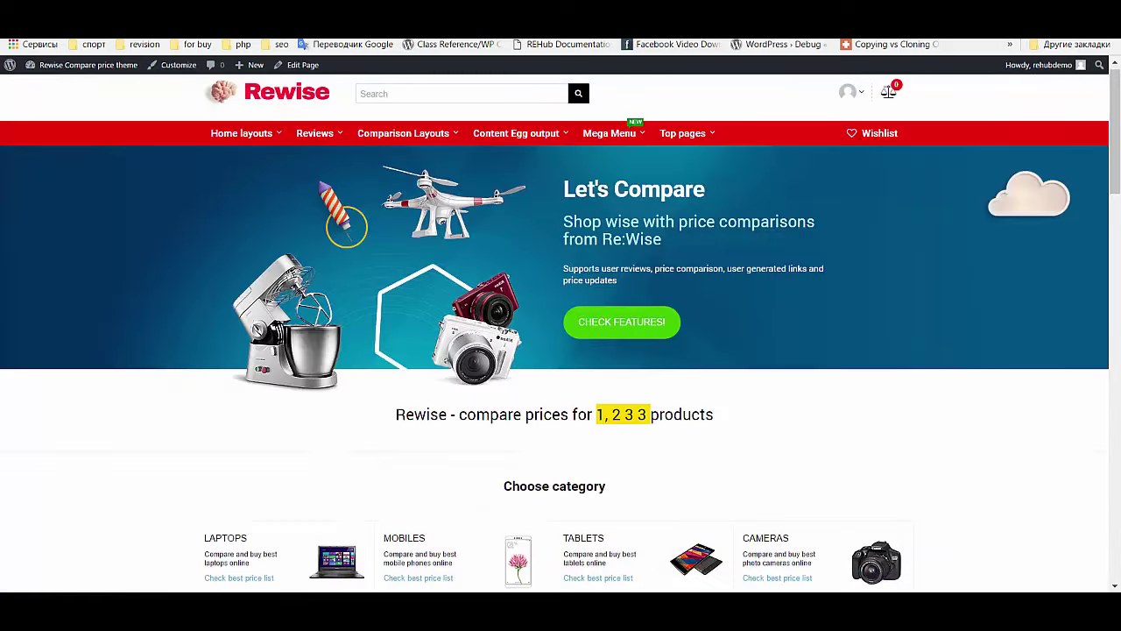
- Reload the home page and check the heart icon beside Mega Menu in the navigation bar
{"action": "key", "text": "F5"}
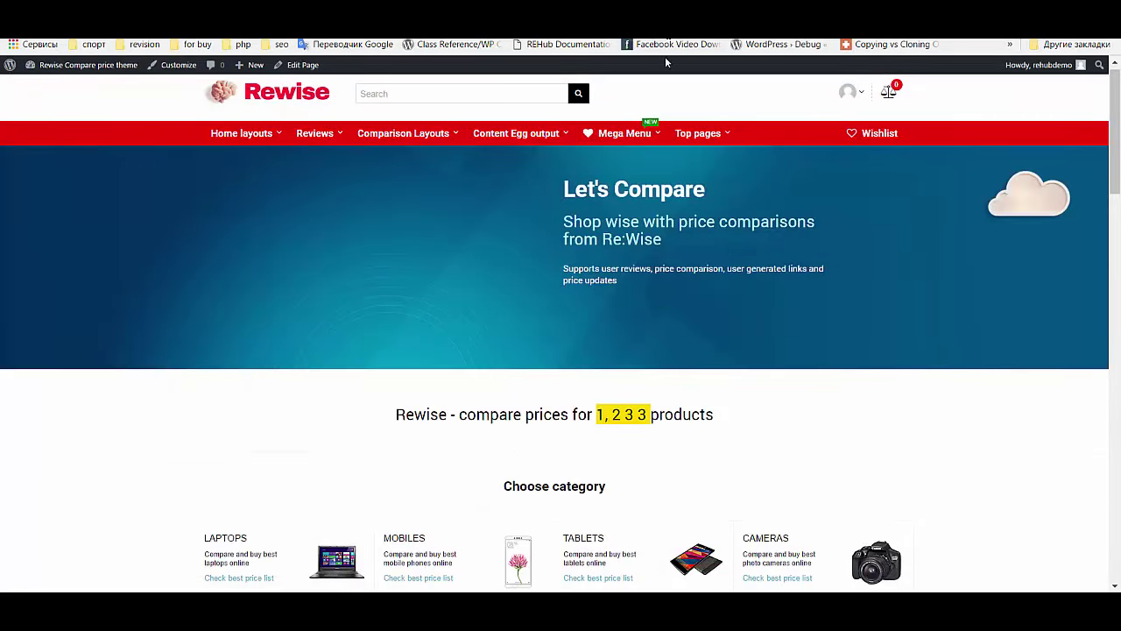
{"action": "mouse_move", "coordinate": [605, 136]}
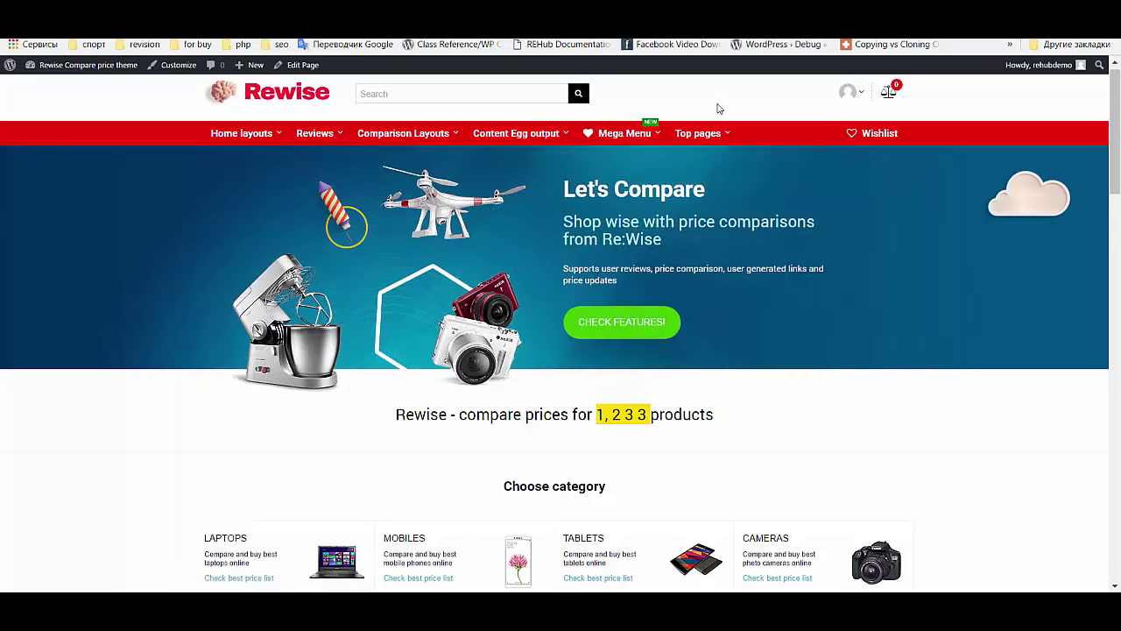
{"action": "mouse_move", "coordinate": [396, 138]}
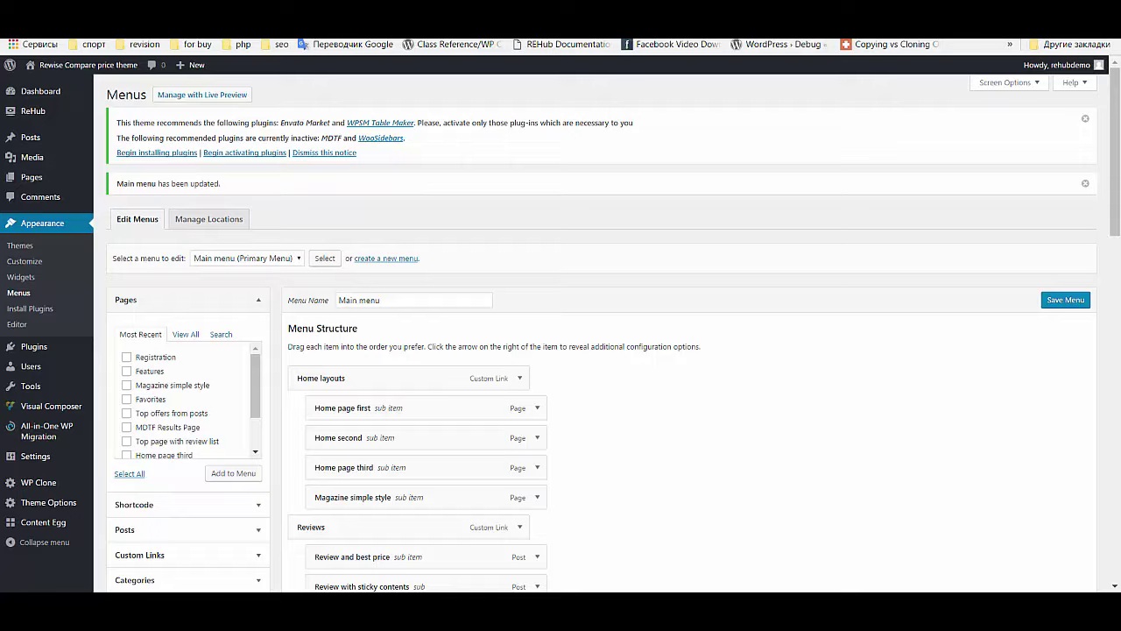
- Return to the Menus page and view the settings of the Wishlist menu item
{"action": "scroll", "coordinate": [636, 178], "scroll_direction": "down", "scroll_amount": 10}
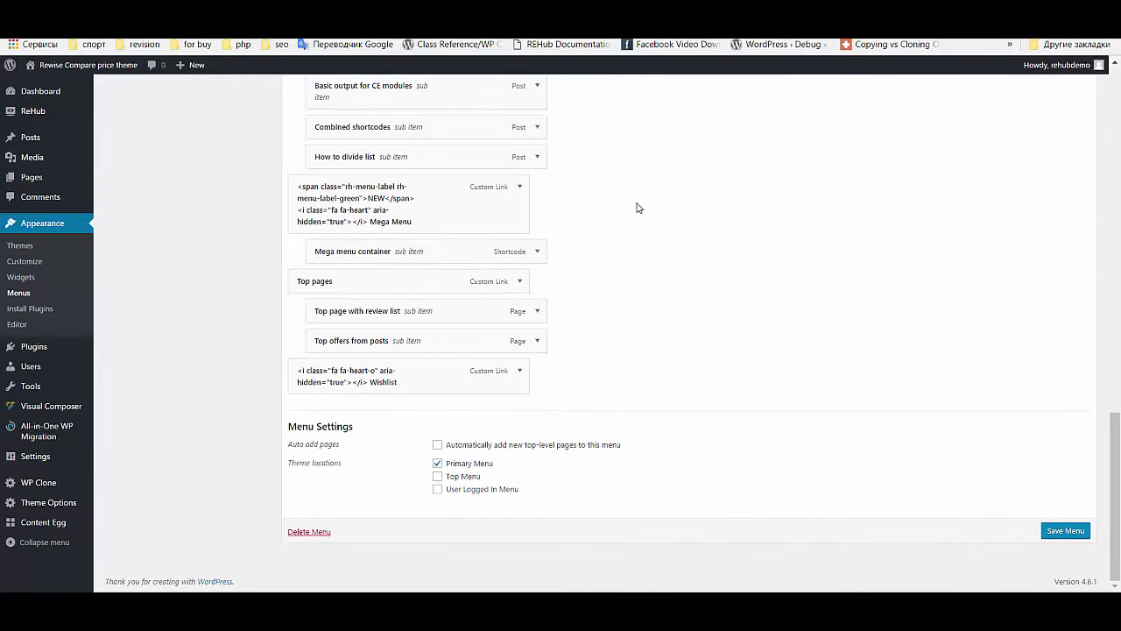
{"action": "left_click", "coordinate": [520, 370]}
{"action": "scroll", "coordinate": [634, 295], "scroll_direction": "down", "scroll_amount": 3}
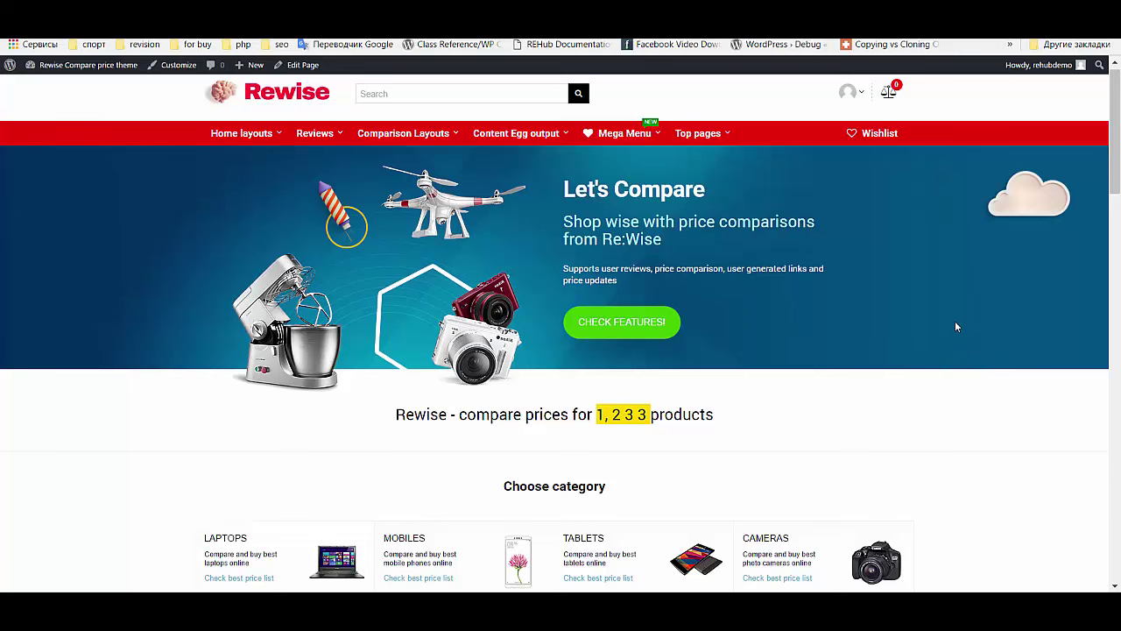
- Go back to the home page and view the Mega Menu dropdown with its section list
{"action": "scroll", "coordinate": [956, 326], "scroll_direction": "up", "scroll_amount": 1}
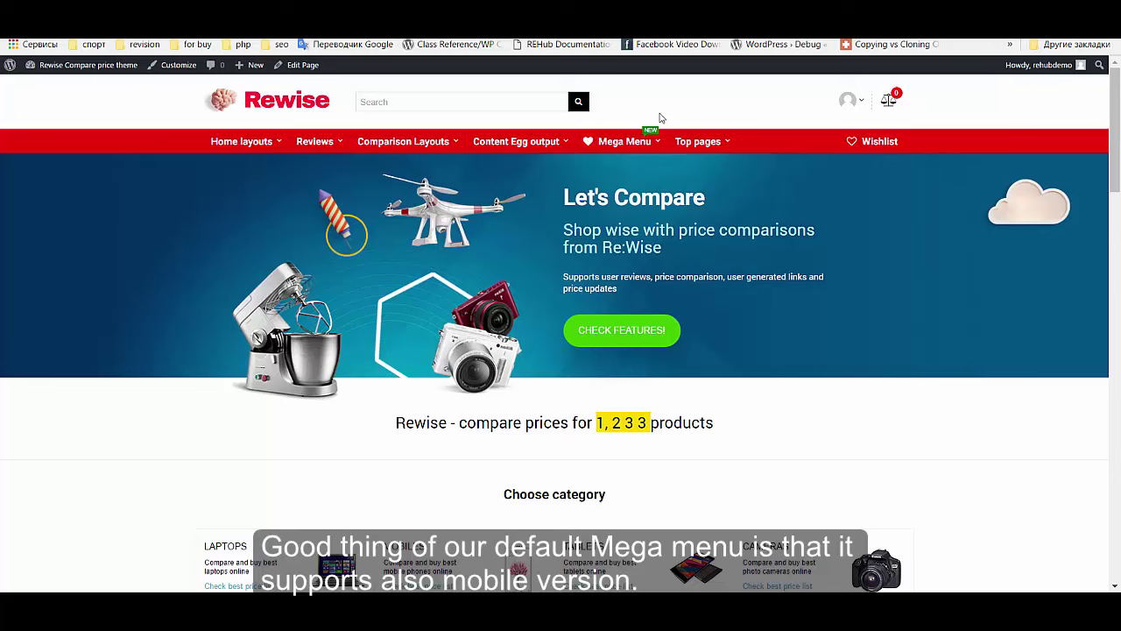
{"action": "mouse_move", "coordinate": [645, 140]}
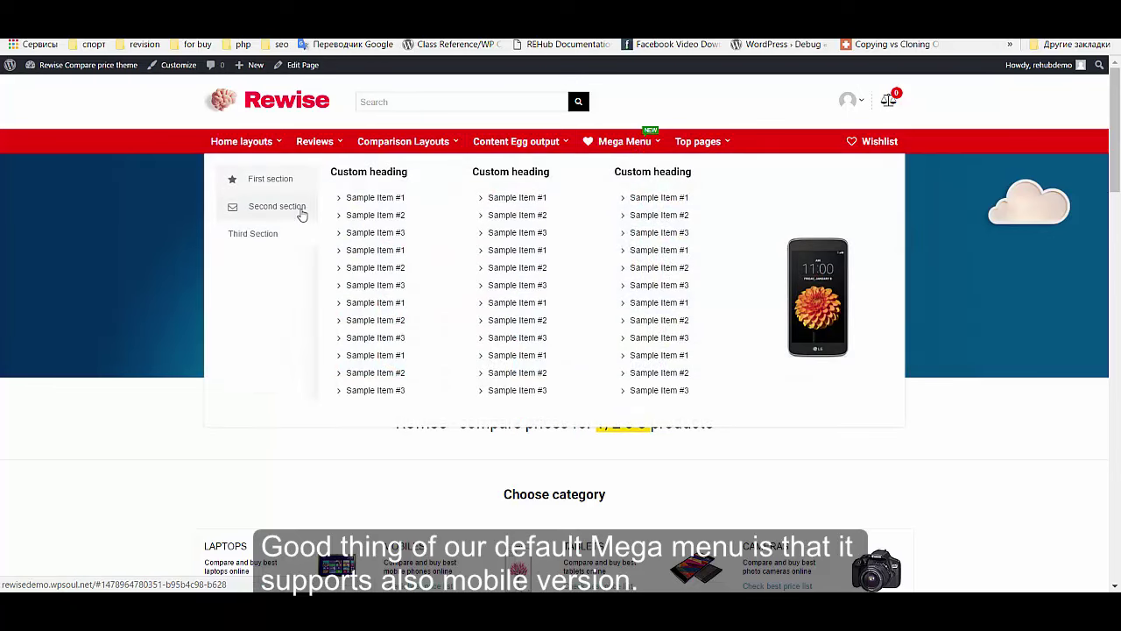
{"action": "mouse_move", "coordinate": [282, 238]}
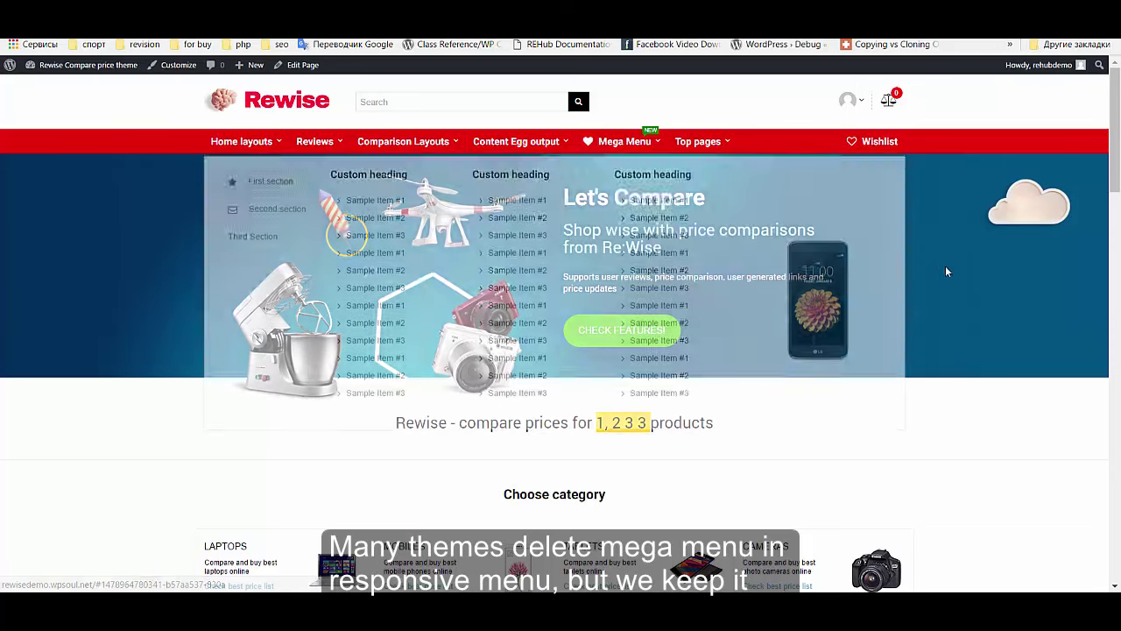
- Show the home page in the developer tools' Galaxy S5 mobile view, reload it and open the mobile navigation menu
{"action": "key", "text": "ctrl+shift+i"}
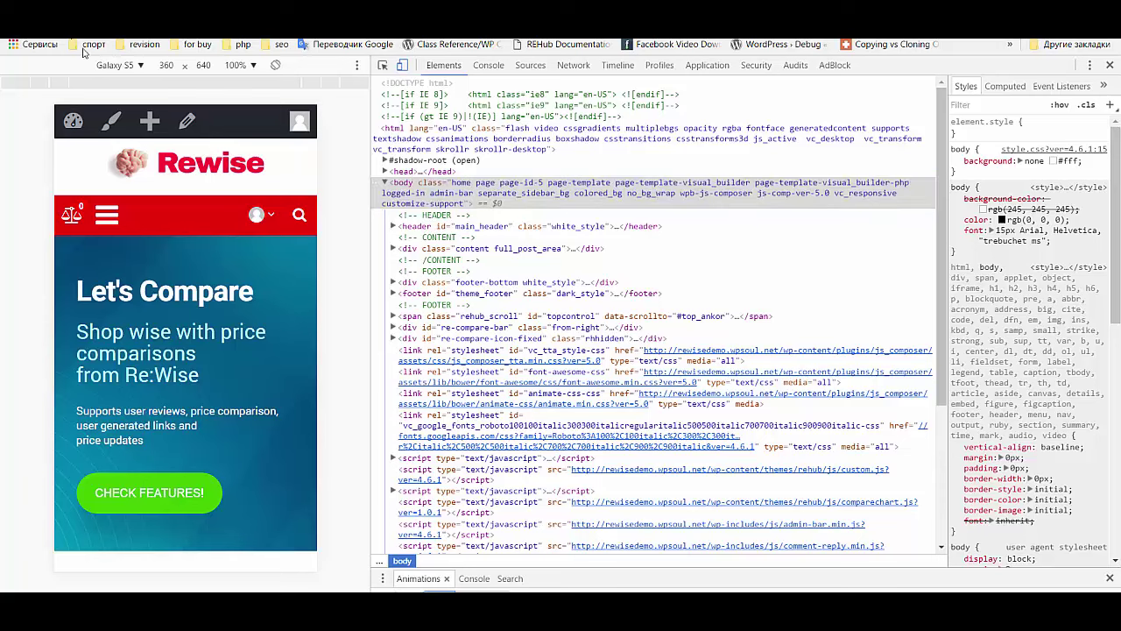
{"action": "left_click", "coordinate": [253, 172]}
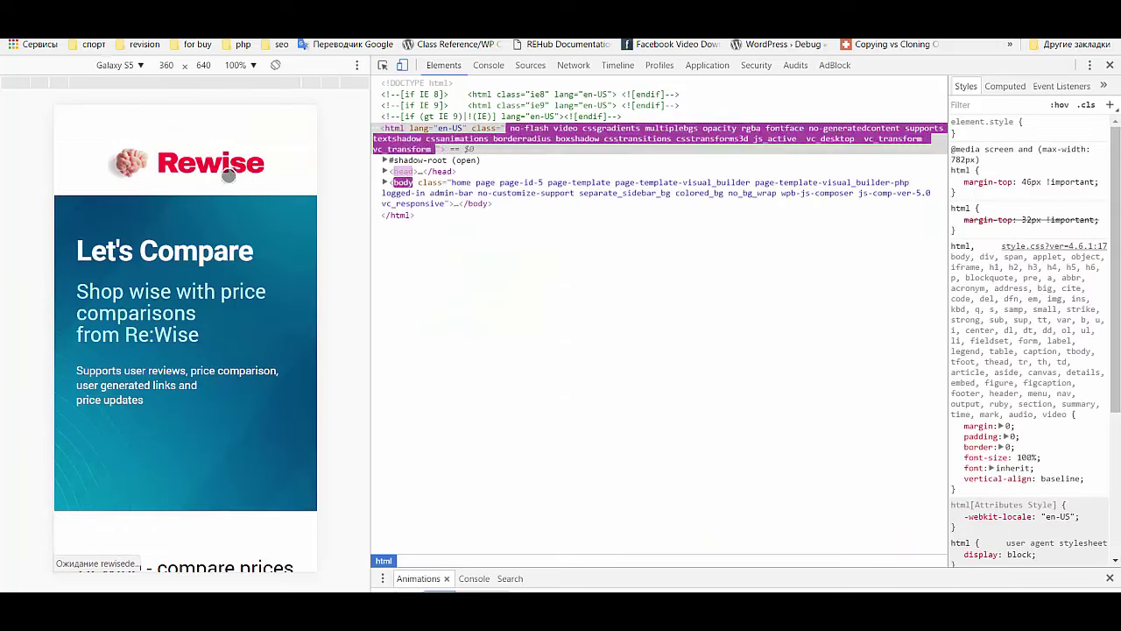
{"action": "scroll", "coordinate": [153, 326], "scroll_direction": "down", "scroll_amount": 4}
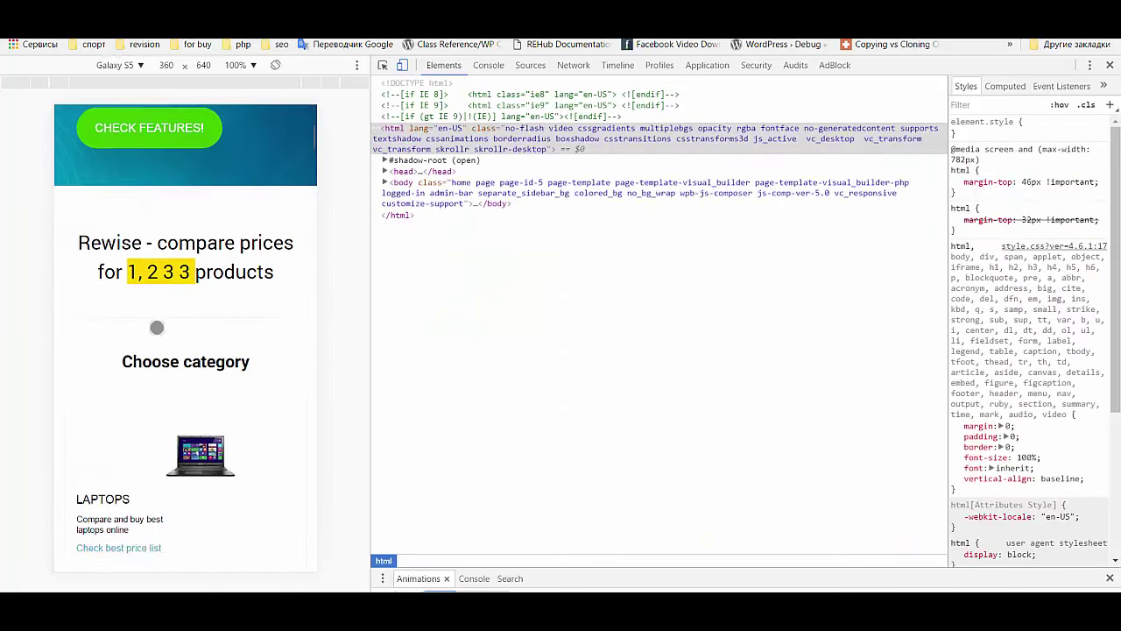
{"action": "scroll", "coordinate": [157, 324], "scroll_direction": "up", "scroll_amount": 5}
{"action": "left_click", "coordinate": [106, 210]}
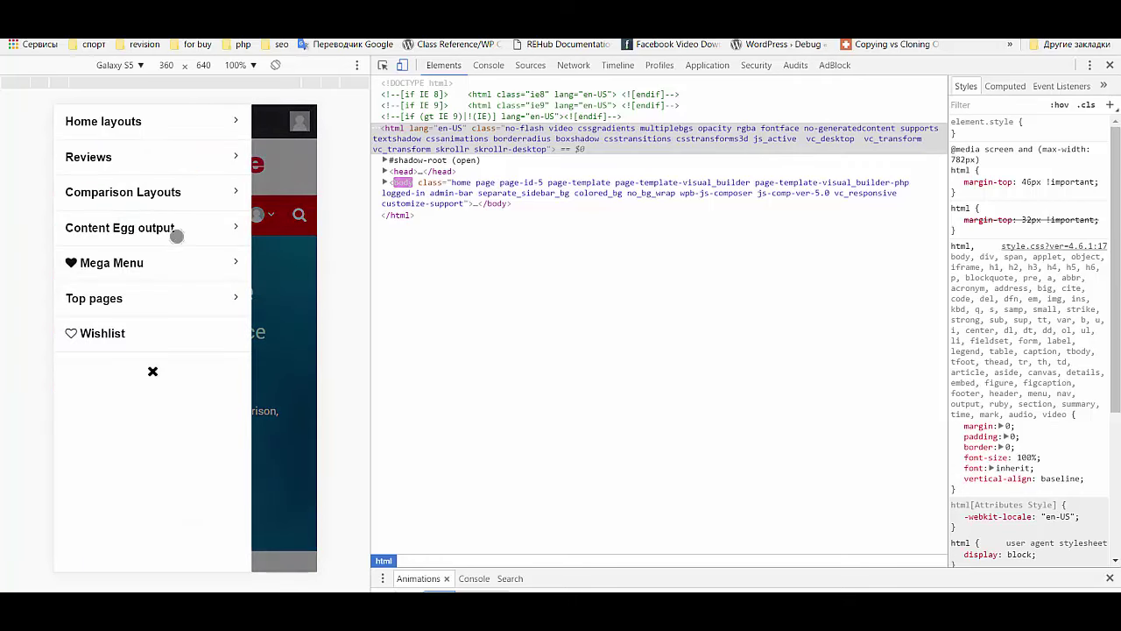
- Open Mega Menu in the mobile navigation and examine the contents of its first, second and third sections
{"action": "left_click", "coordinate": [229, 262]}
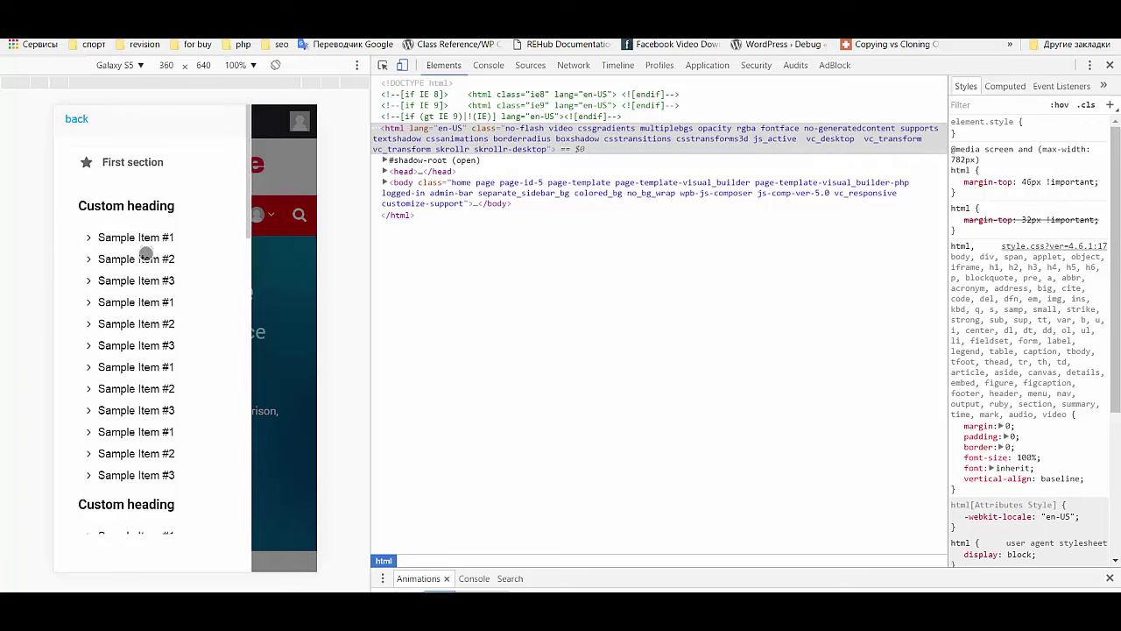
{"action": "scroll", "coordinate": [149, 256], "scroll_direction": "down", "scroll_amount": 6}
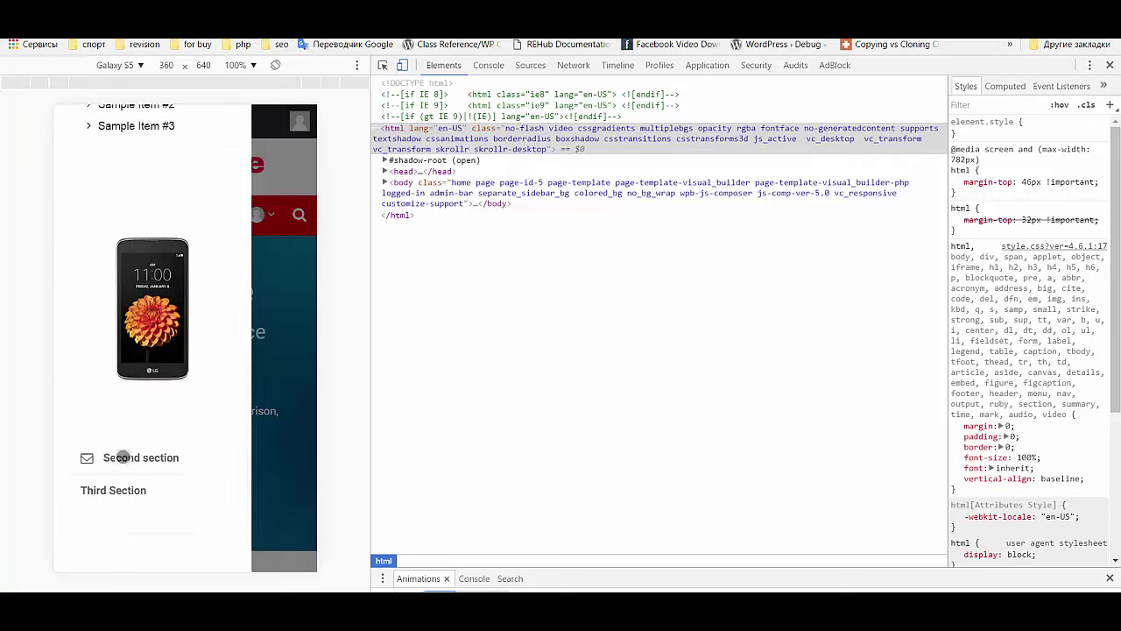
{"action": "left_click", "coordinate": [122, 457]}
{"action": "scroll", "coordinate": [157, 351], "scroll_direction": "down", "scroll_amount": 5}
{"action": "scroll", "coordinate": [176, 324], "scroll_direction": "up", "scroll_amount": 5}
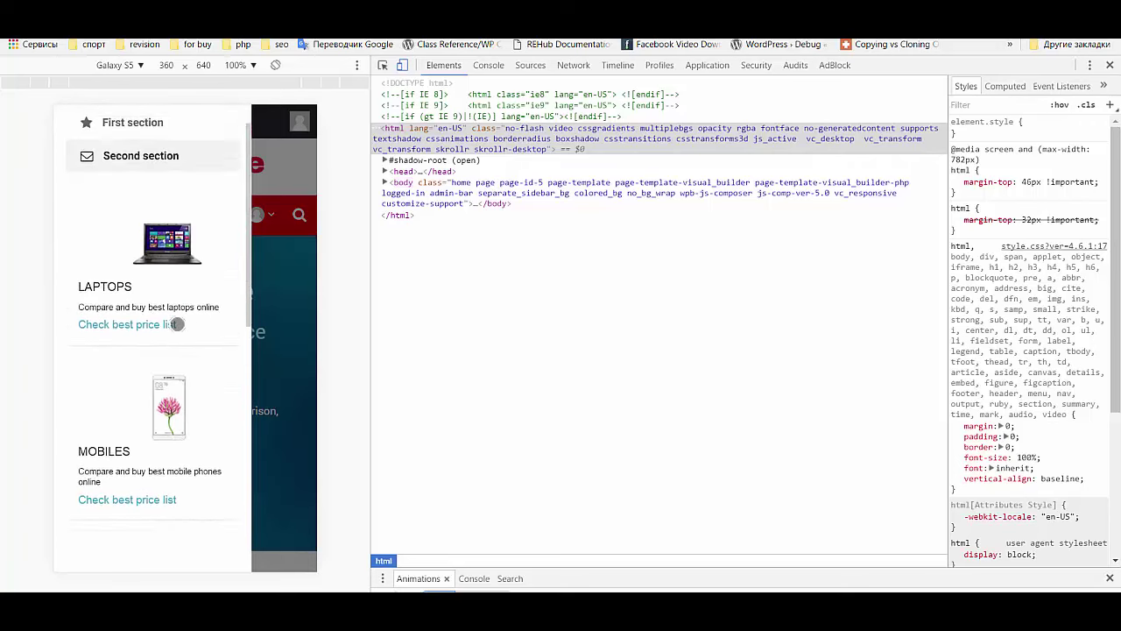
{"action": "scroll", "coordinate": [177, 324], "scroll_direction": "up", "scroll_amount": 1}
{"action": "scroll", "coordinate": [175, 324], "scroll_direction": "down", "scroll_amount": 5}
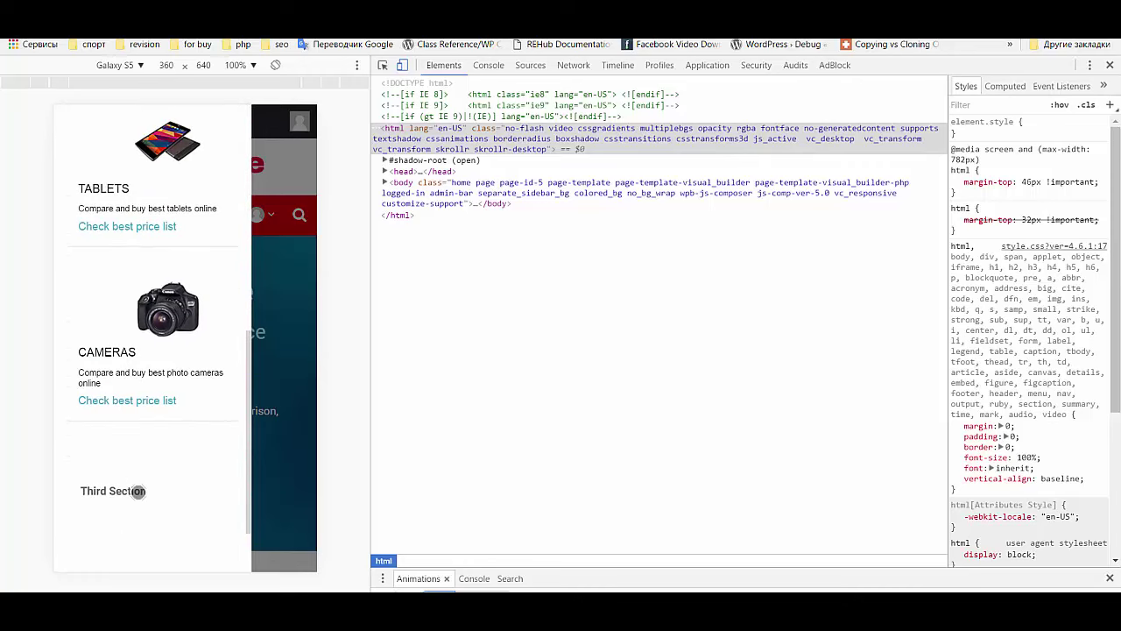
{"action": "left_click", "coordinate": [138, 491]}
{"action": "left_click", "coordinate": [138, 173]}
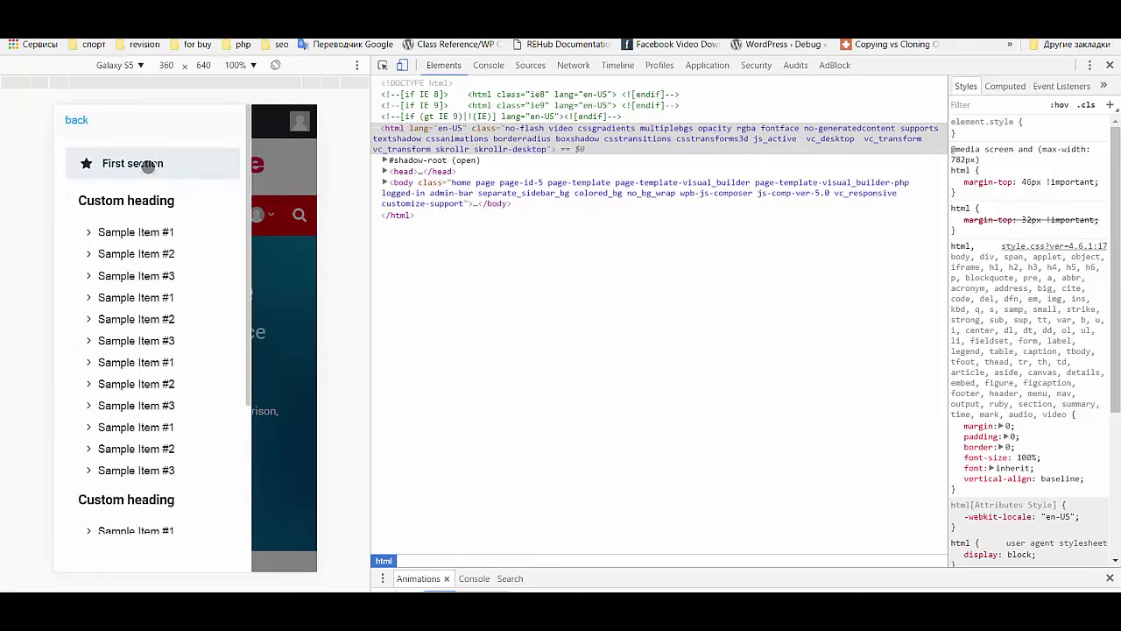
- Go back in the mobile menu, open the Auto Content layout post under Comparison Layouts > Auto Content, and look through its mobile page
{"action": "left_click", "coordinate": [77, 120]}
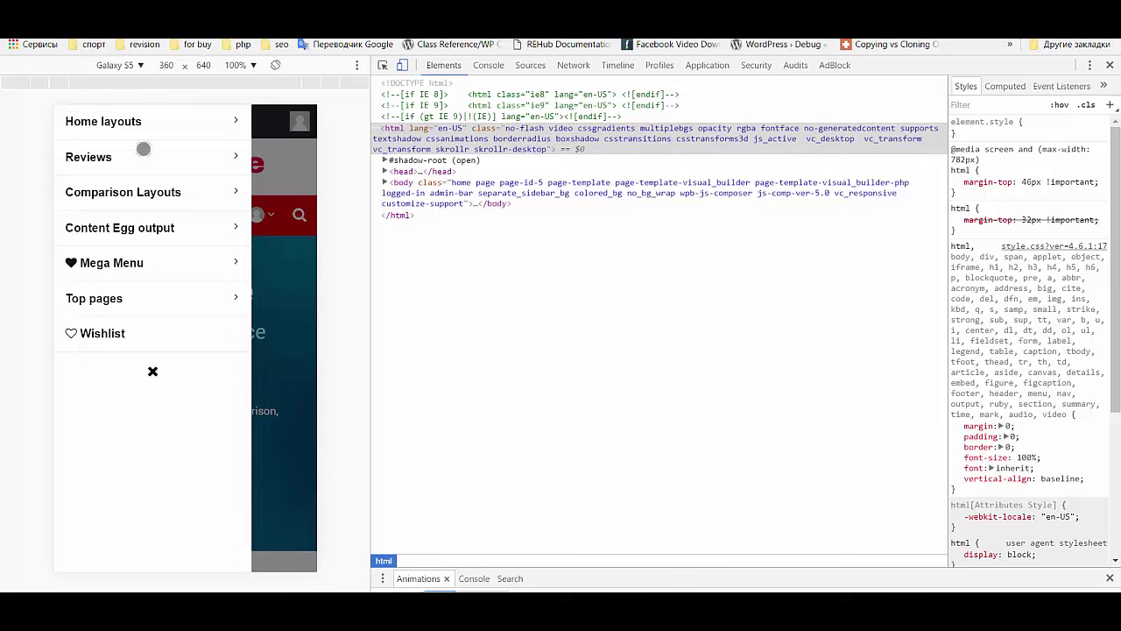
{"action": "left_click", "coordinate": [232, 191]}
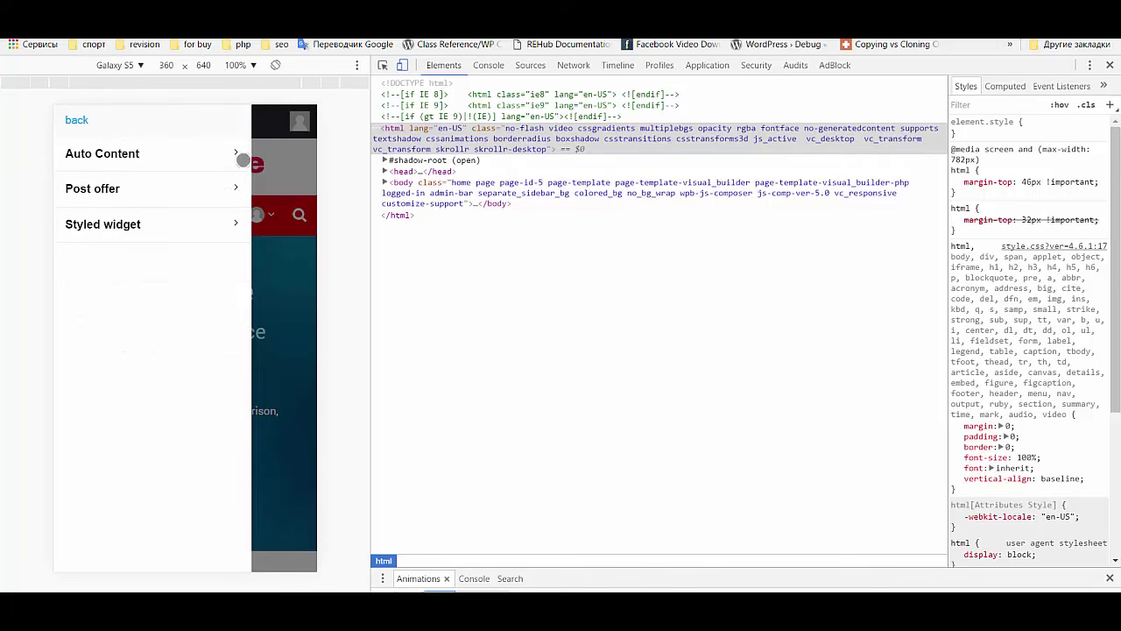
{"action": "left_click", "coordinate": [240, 159]}
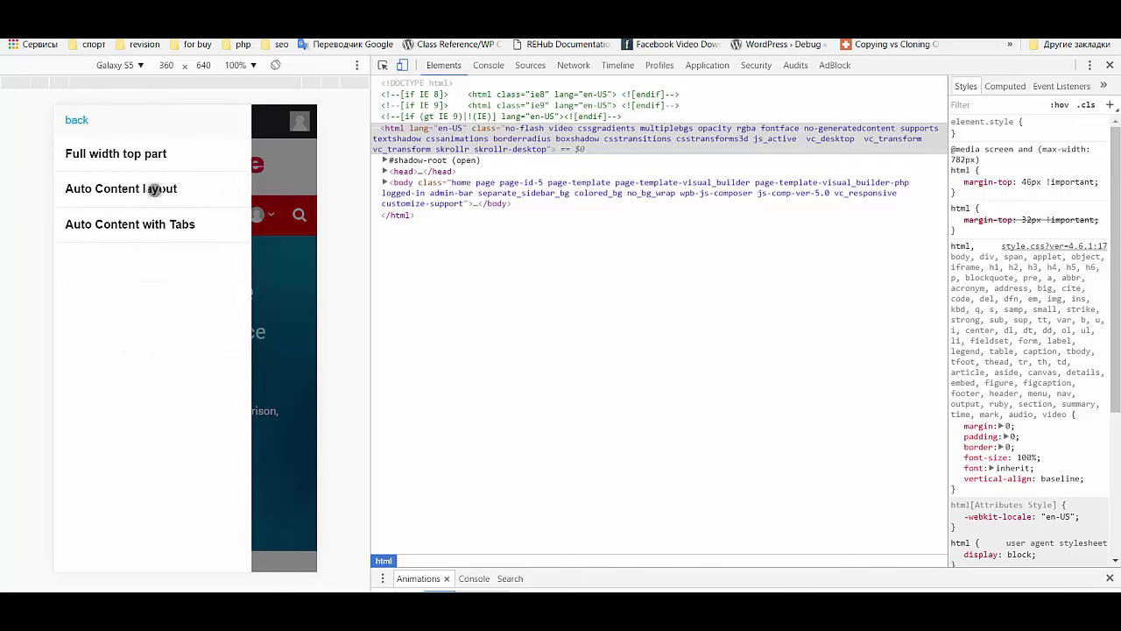
{"action": "left_click", "coordinate": [154, 190]}
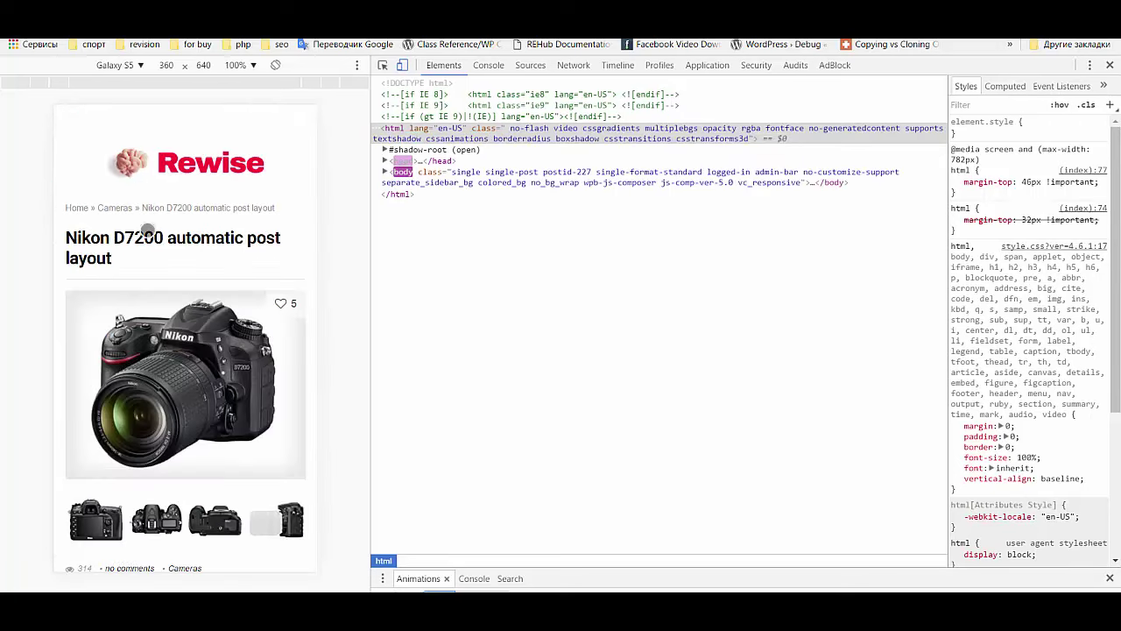
{"action": "scroll", "coordinate": [219, 254], "scroll_direction": "down", "scroll_amount": 10}
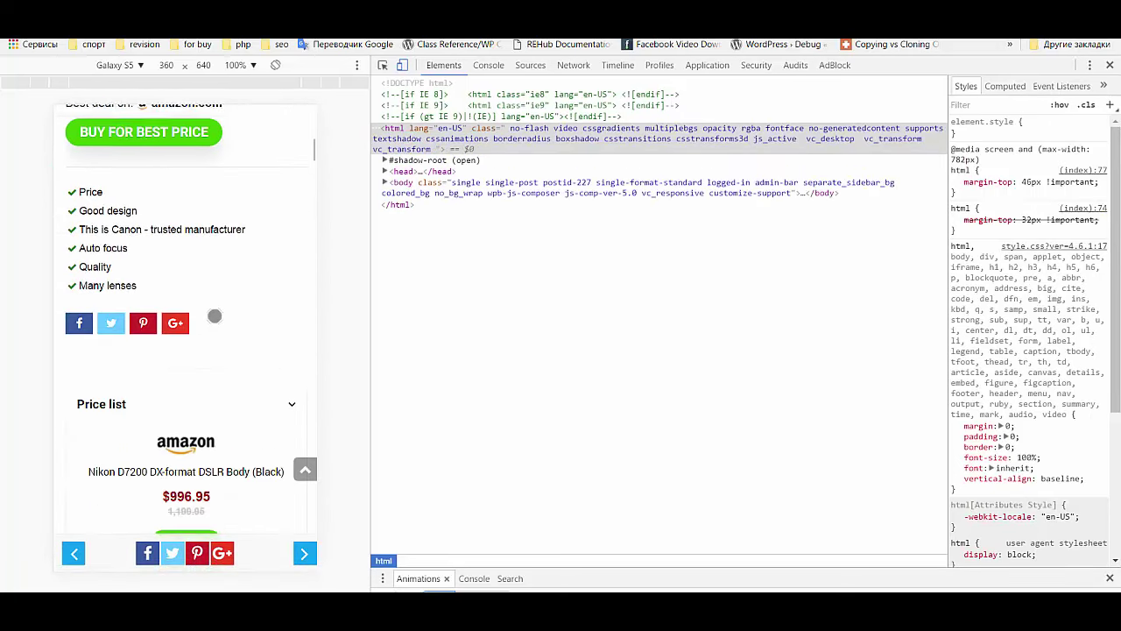
{"action": "scroll", "coordinate": [215, 316], "scroll_direction": "up", "scroll_amount": 10}
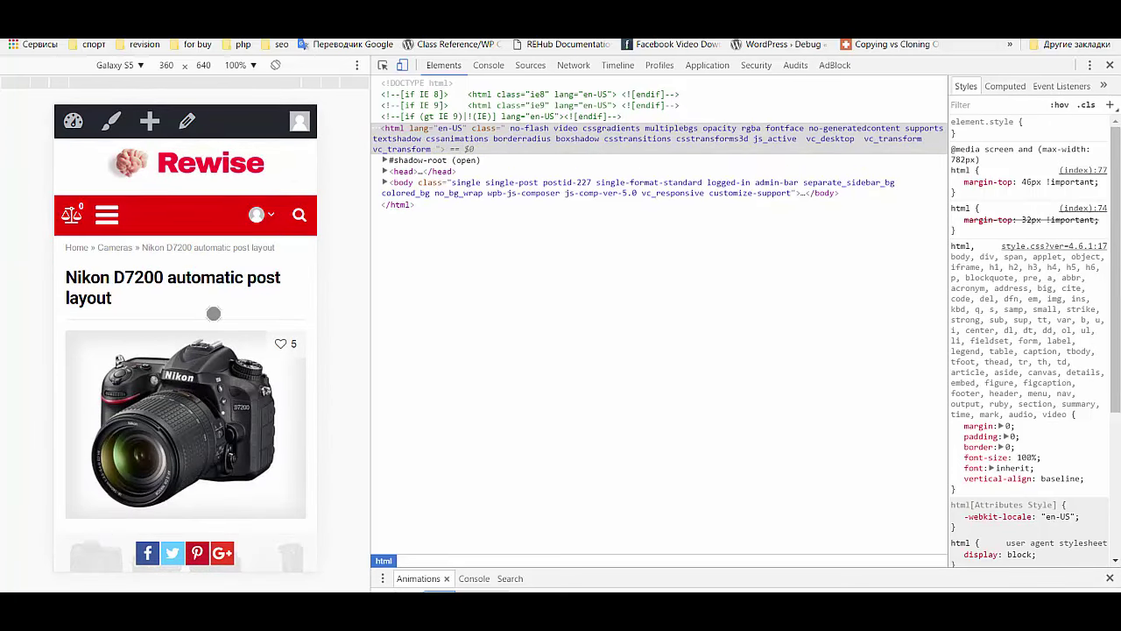